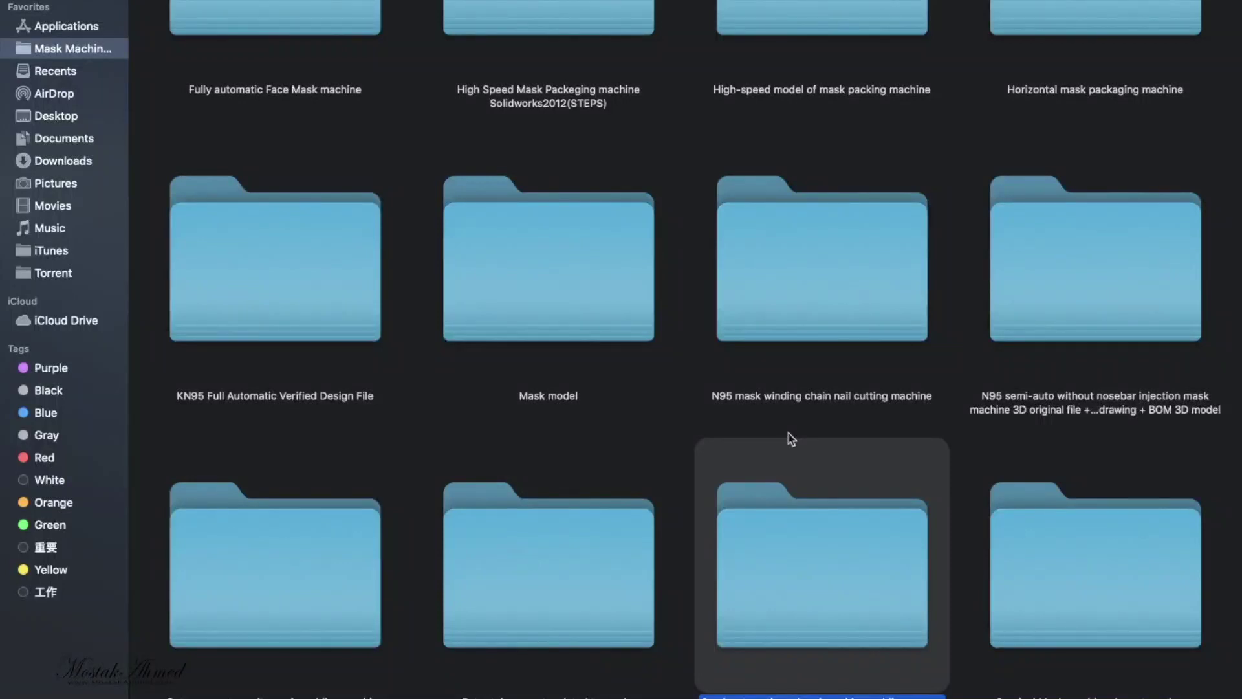
- Open the mask machine folder, view Main Design File.SLDASM, and come back to Finder
double_click(812, 552)
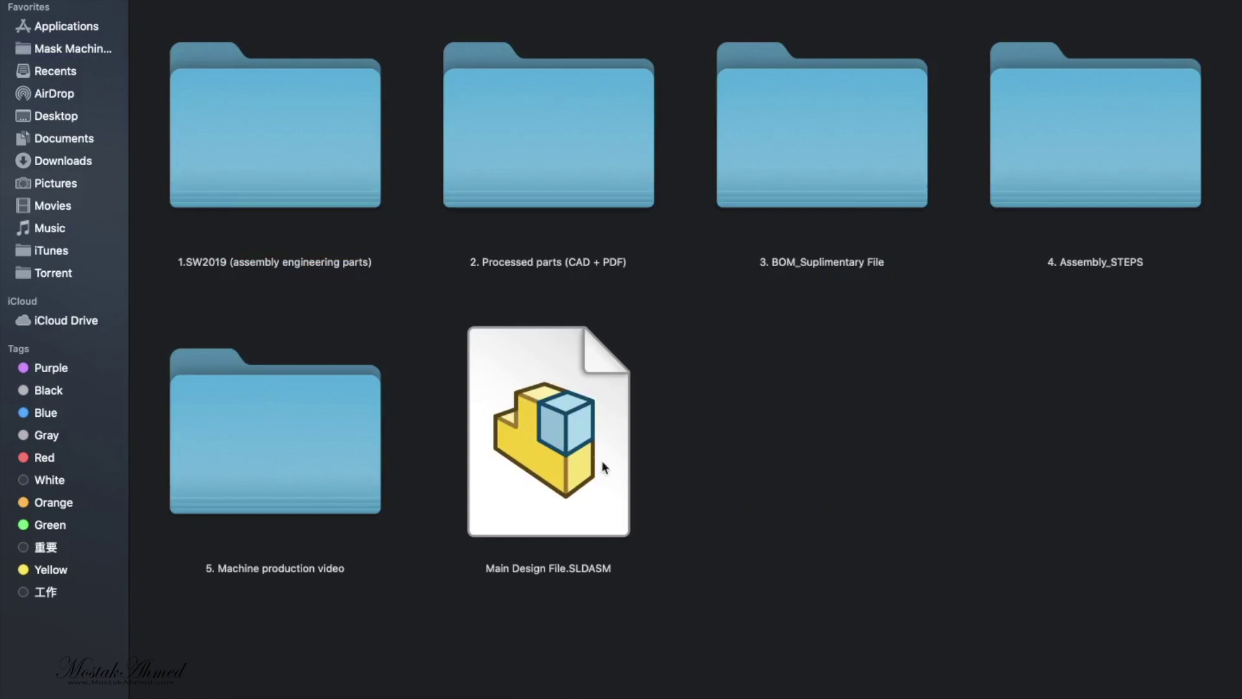
click(545, 440)
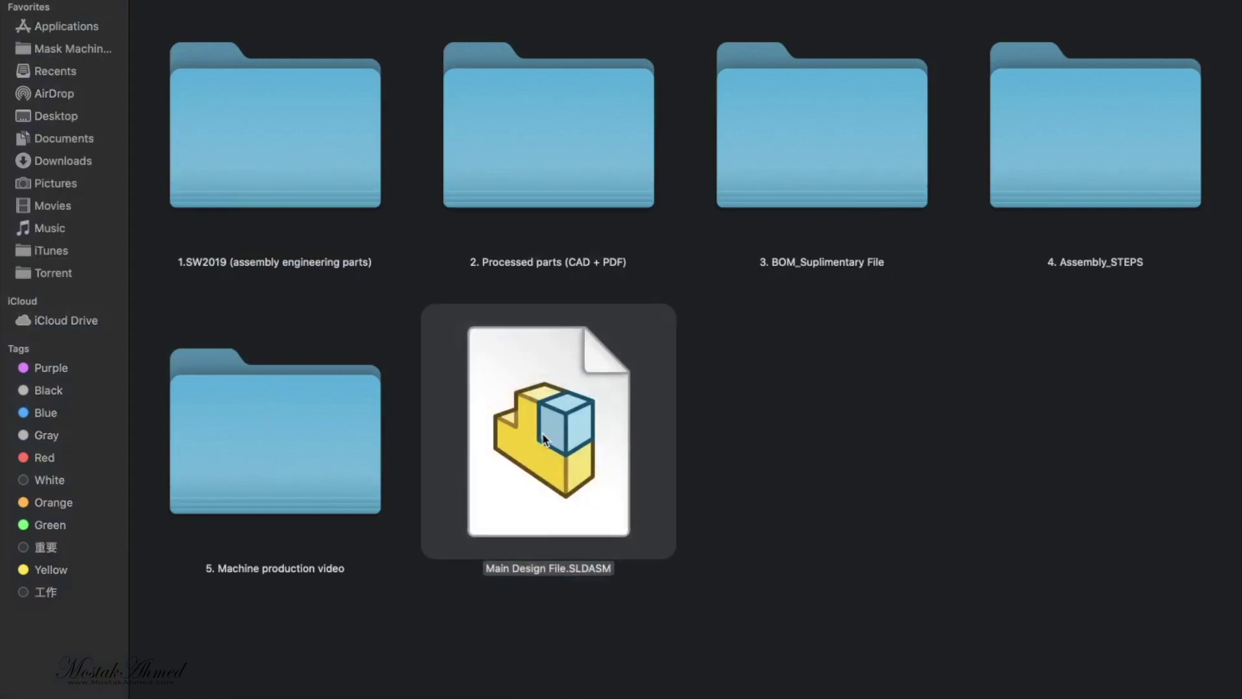
double_click(545, 439)
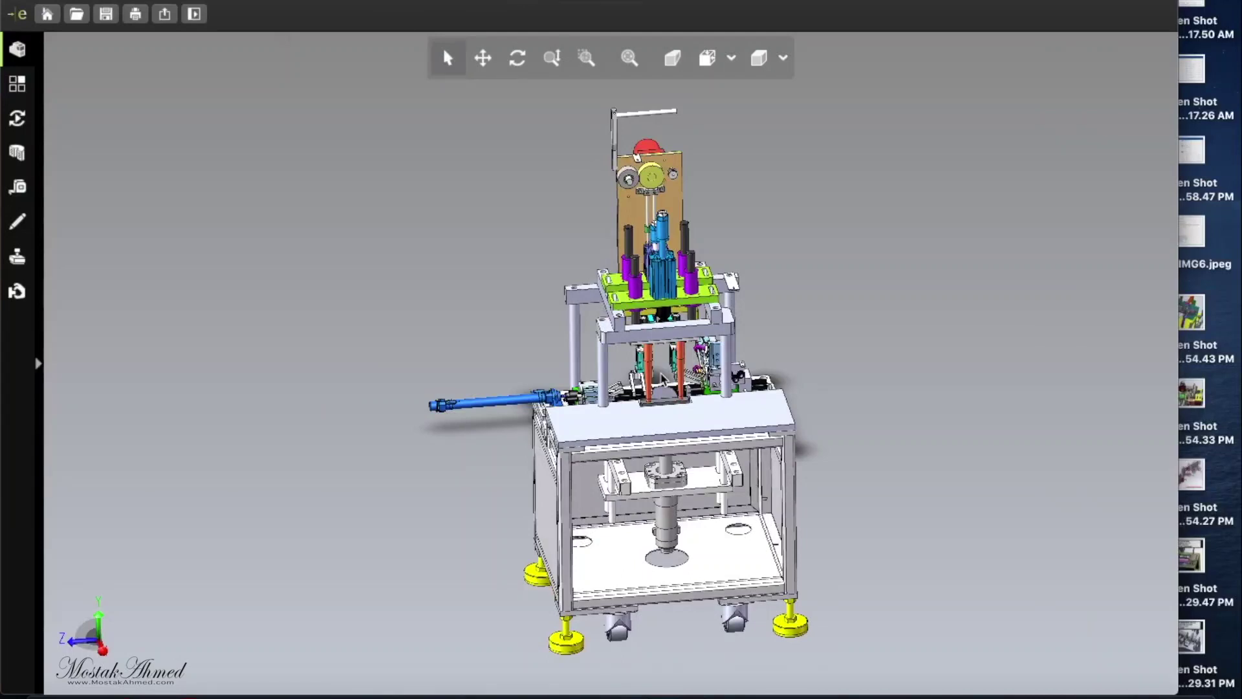
click(38, 669)
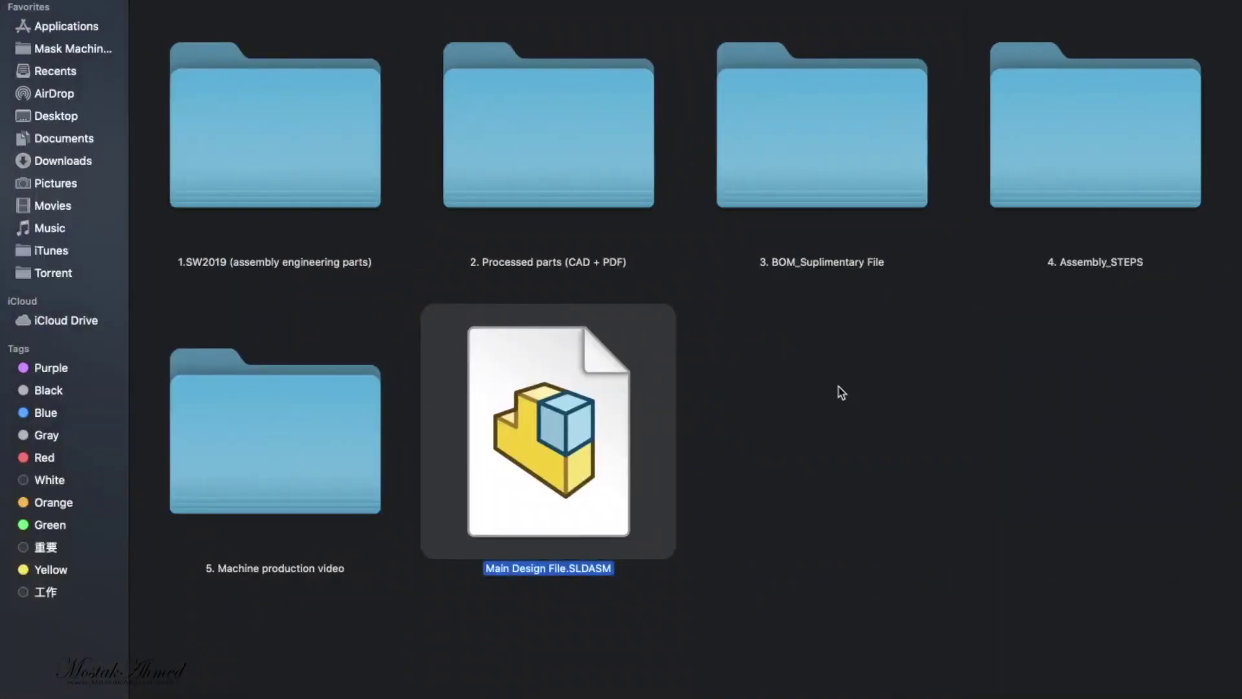
- Open '5. Machine production video' and Quick Look the earband welding MP4 clip
double_click(284, 459)
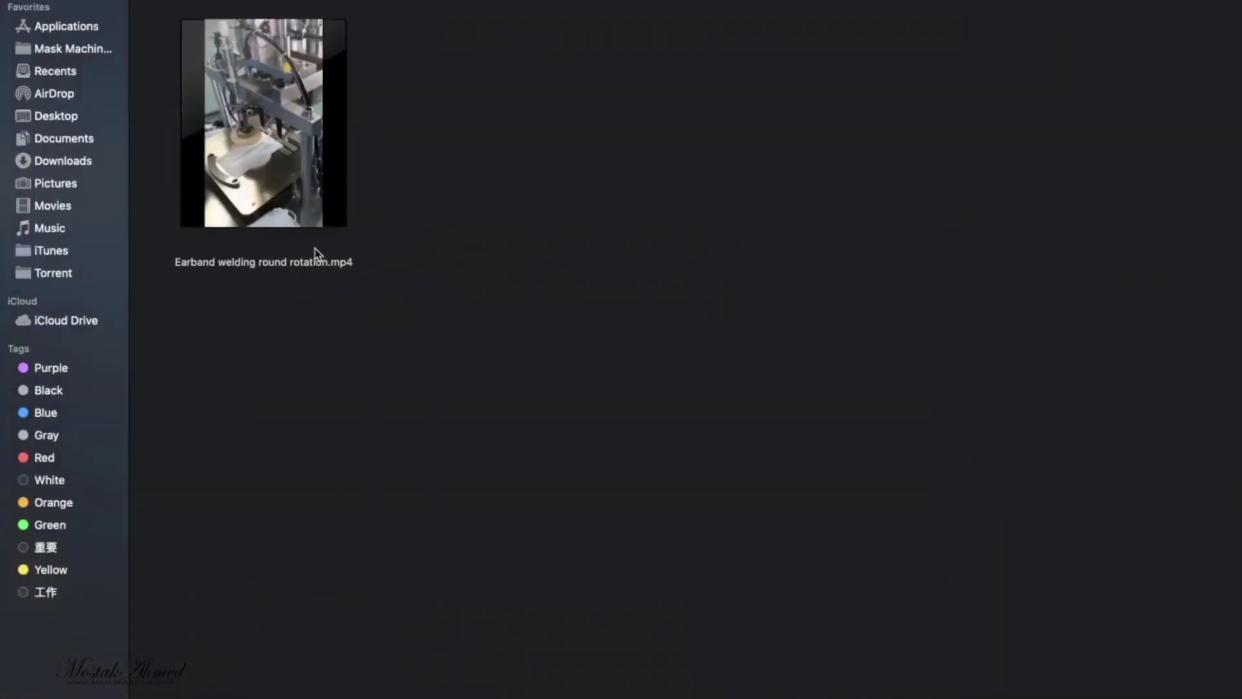
click(305, 205)
key(space)
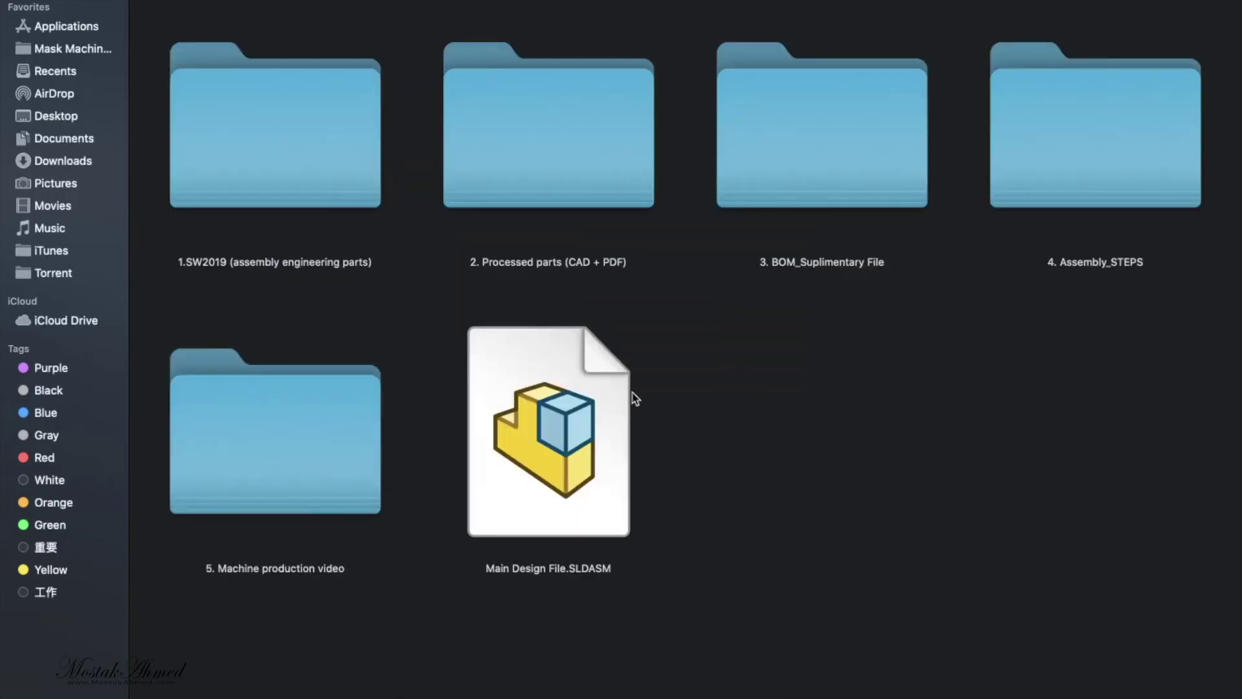
- Open Main Design File.SLDASM in eDrawings, look it over, then switch back to Finder
double_click(534, 443)
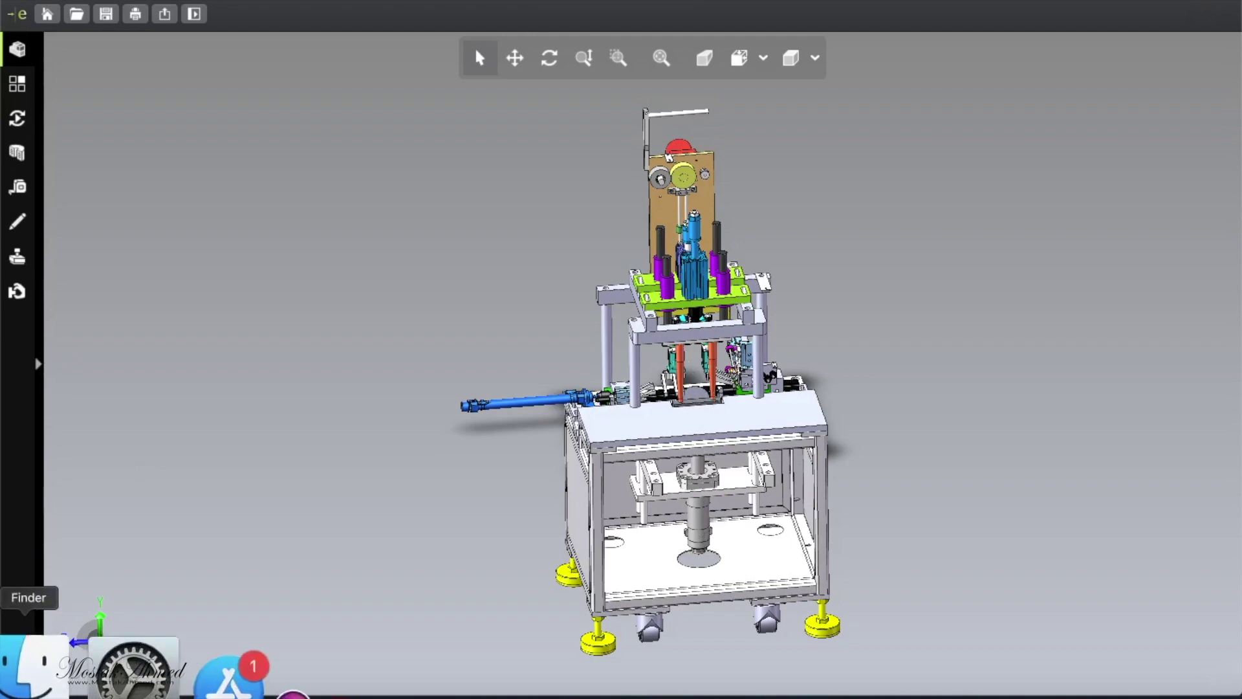
click(34, 670)
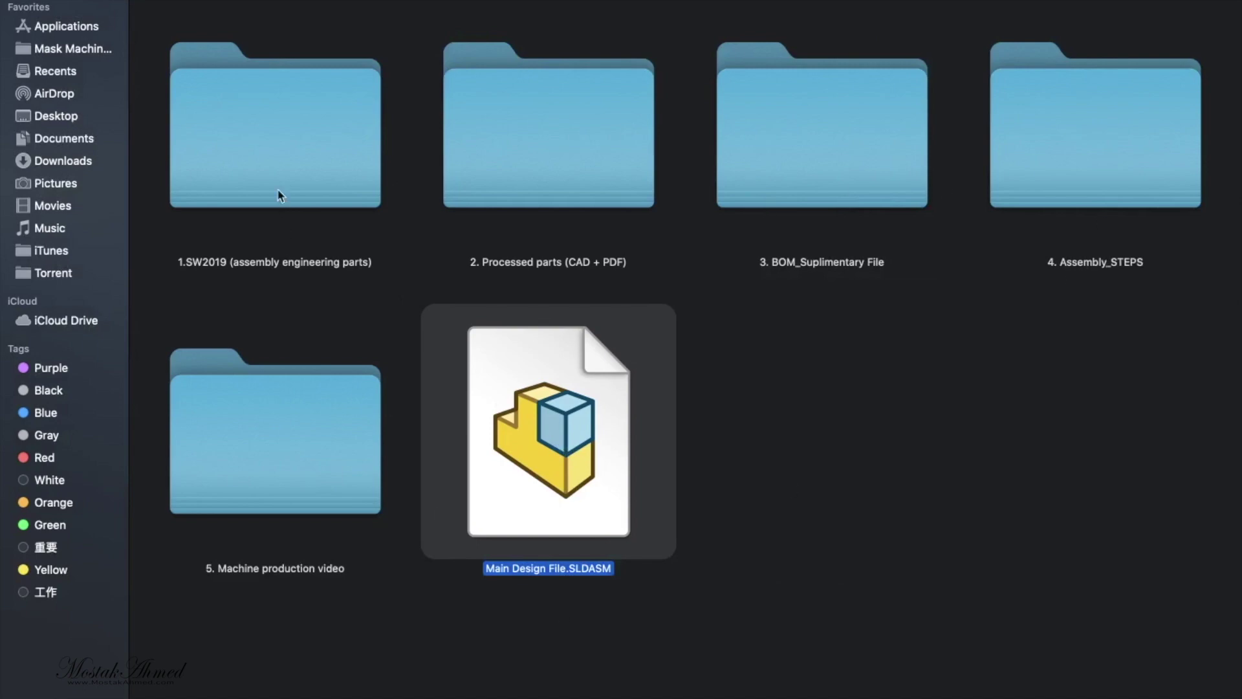
- Select each numbered folder in turn: assembly parts, processed parts, BOM, Assembly_STEPS, production video
click(262, 209)
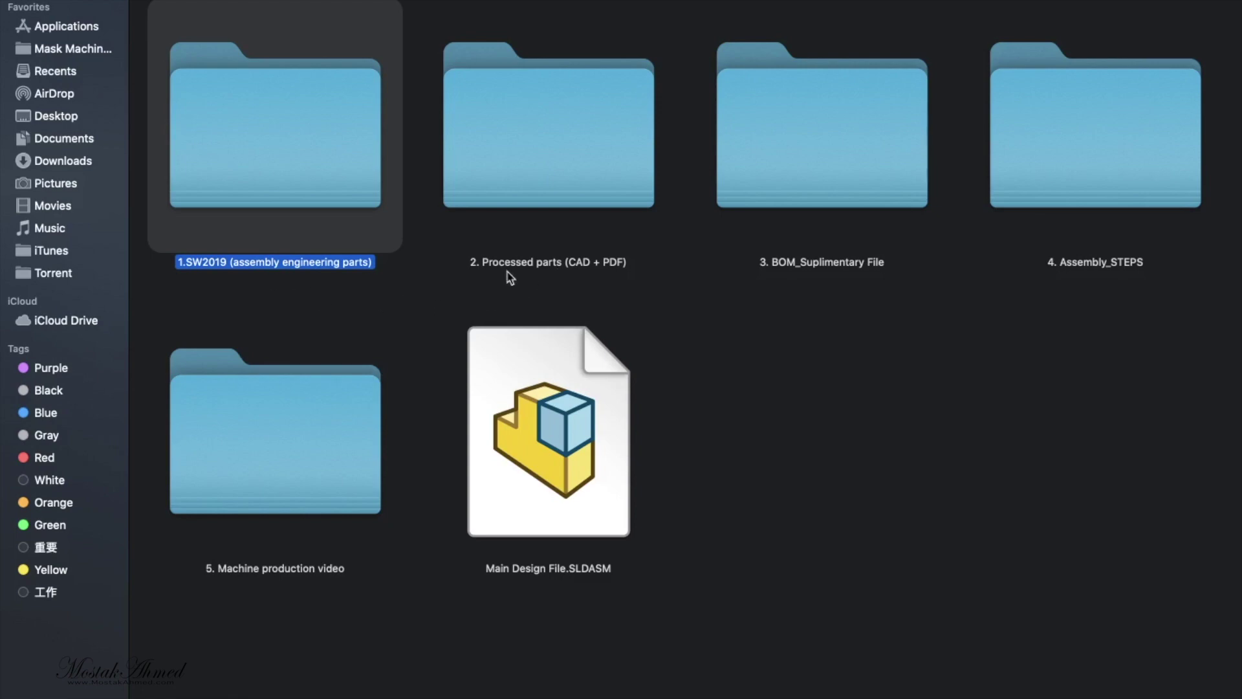
click(573, 213)
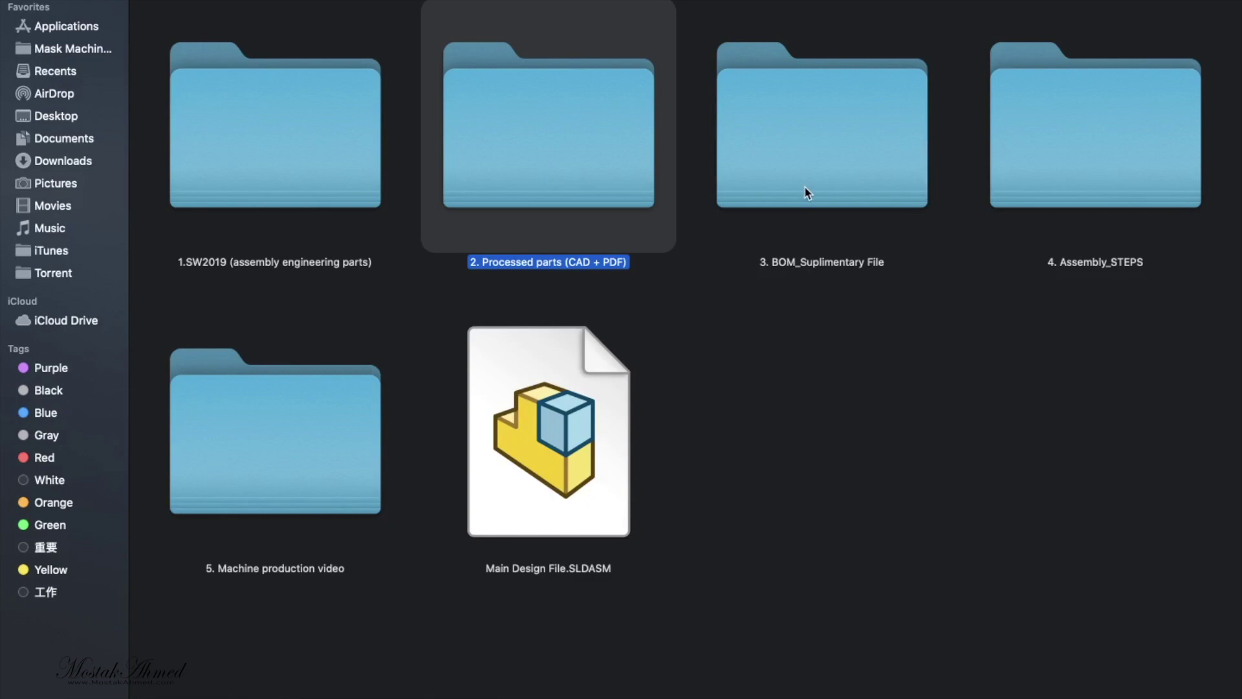
click(828, 156)
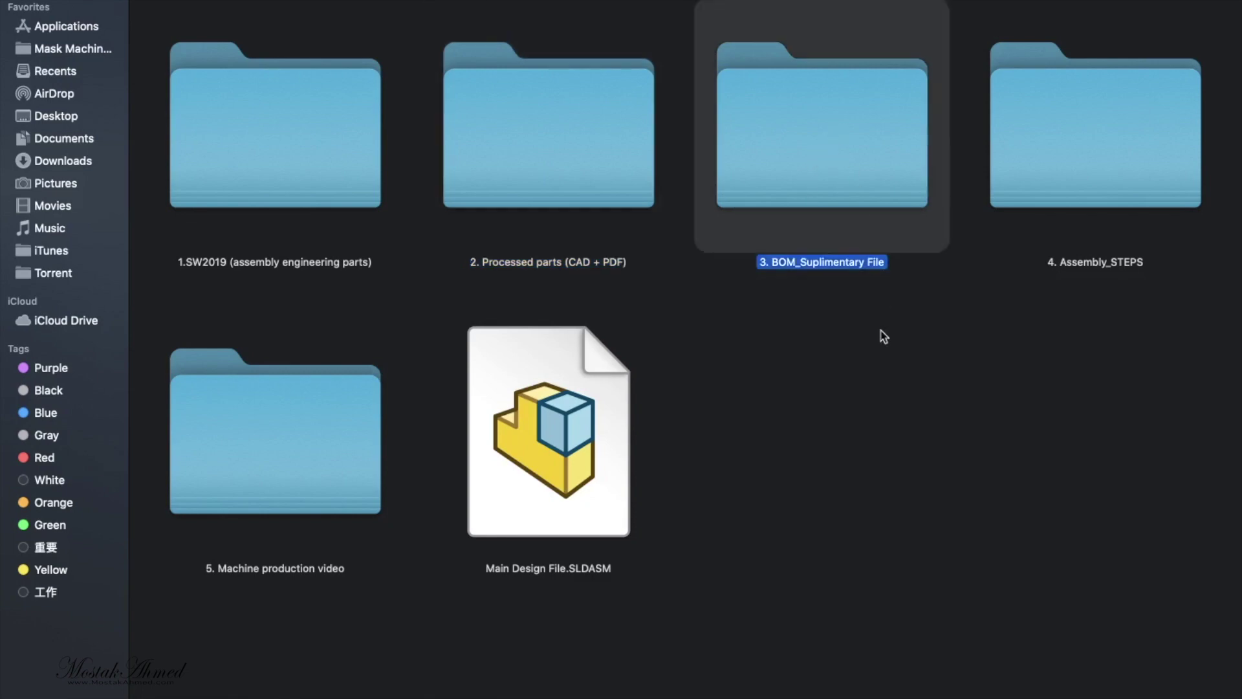
click(1106, 150)
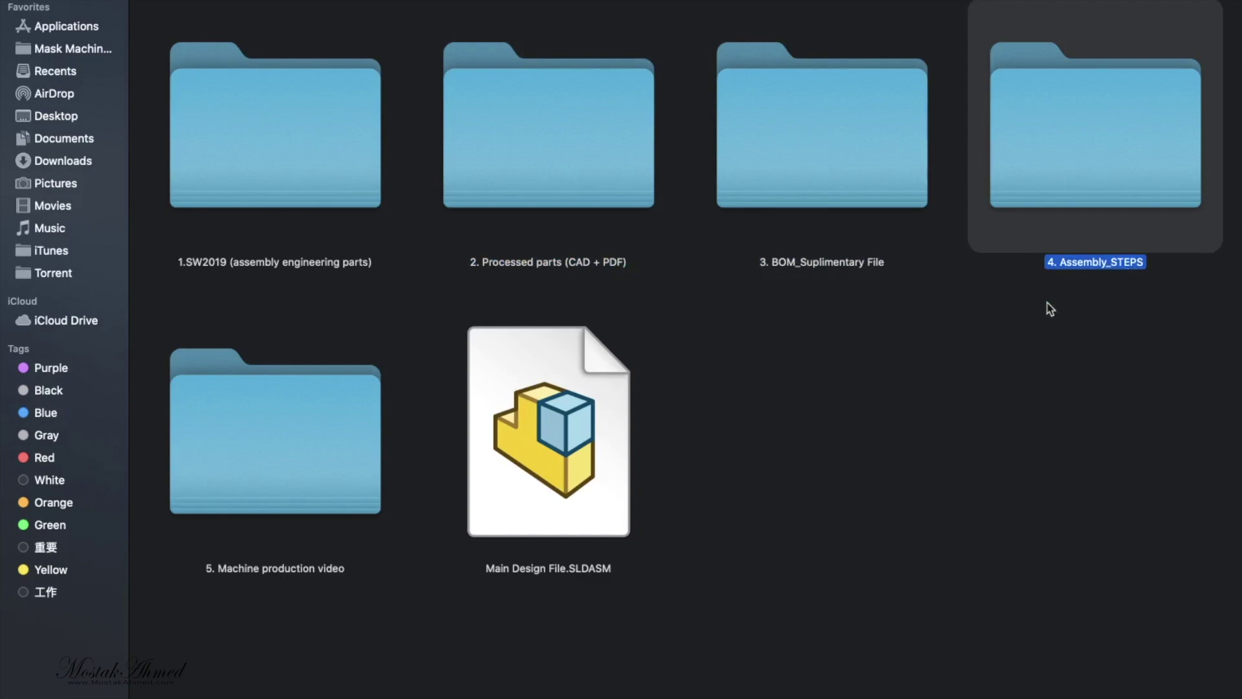
click(257, 442)
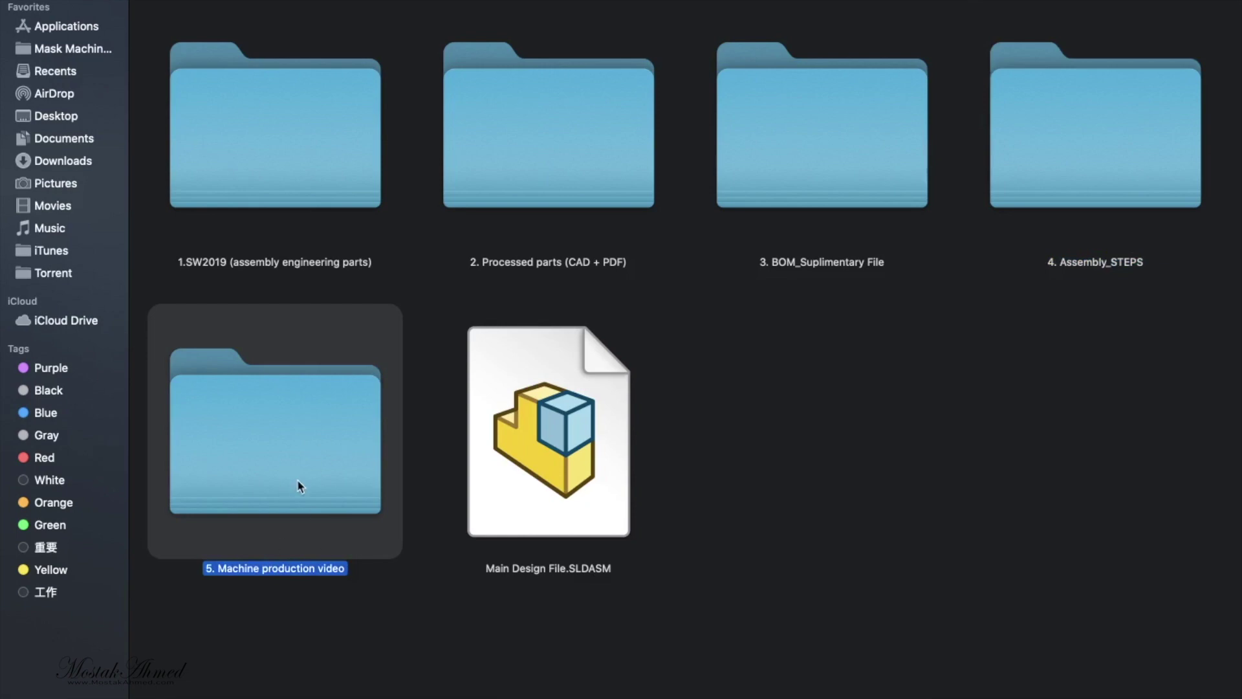
- Open the SW2019 parts folder in list view and select PTC171007A-01-03-15.SLDPRT
double_click(283, 130)
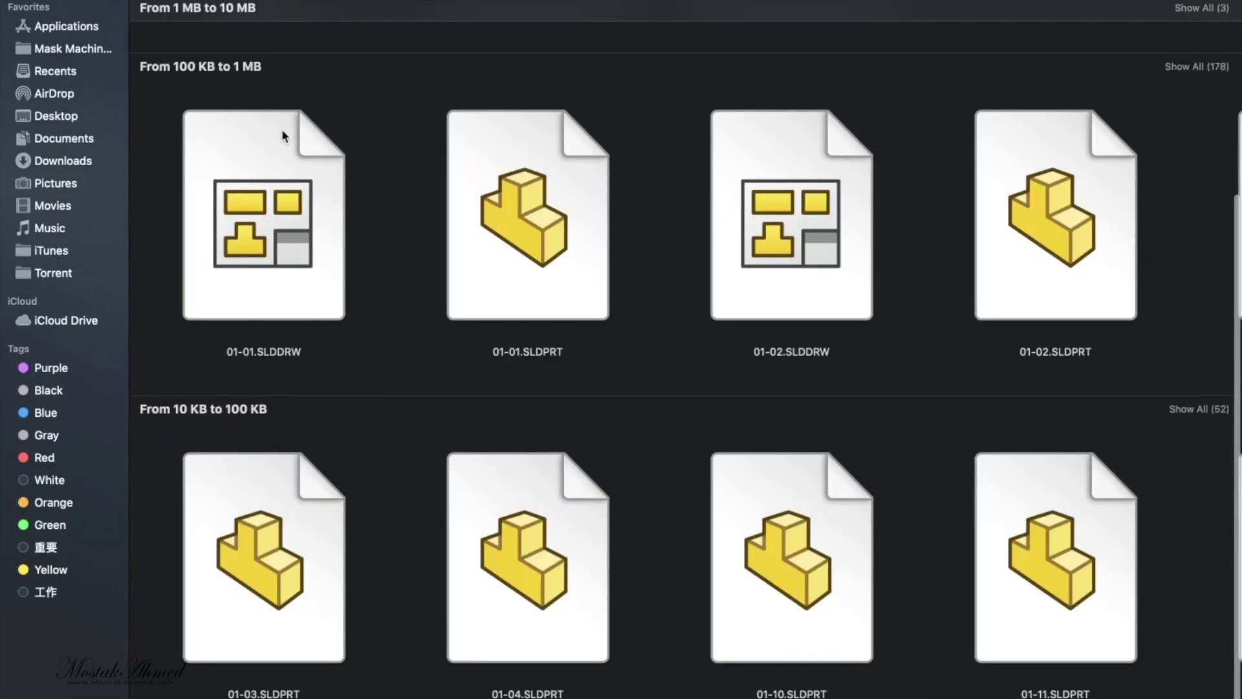
scroll(402, 338, down, 1)
scroll(405, 343, up, 2)
scroll(405, 344, up, 3)
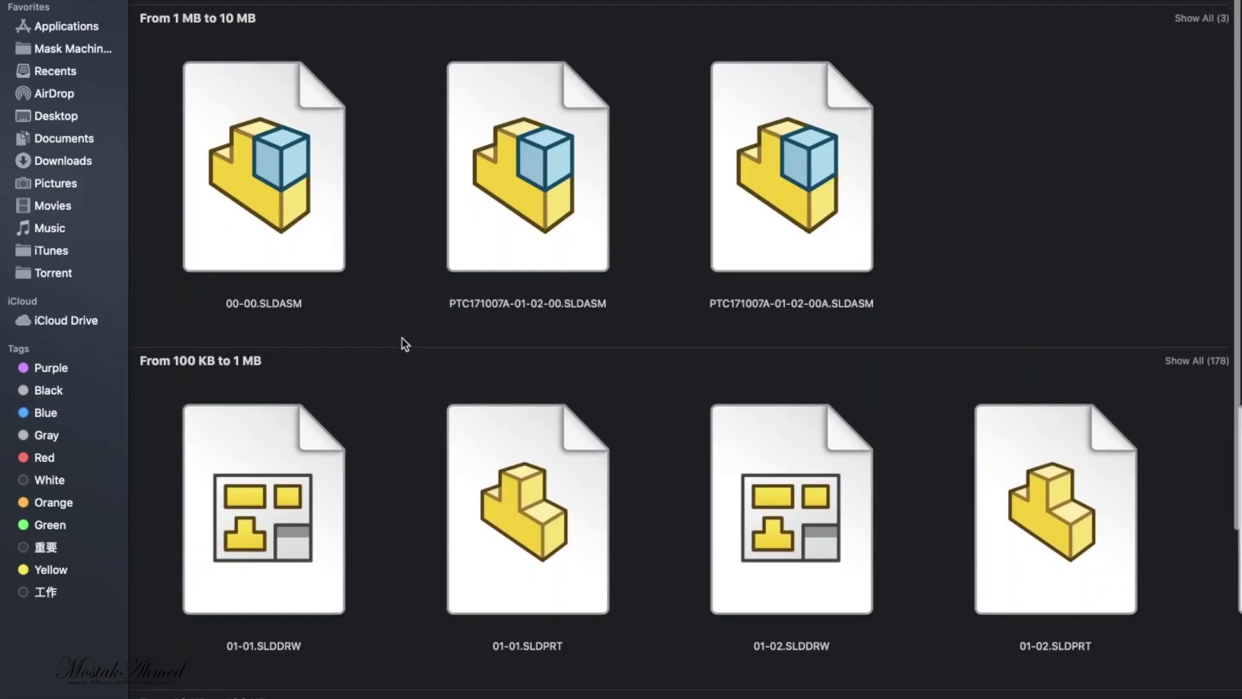
key(super+2)
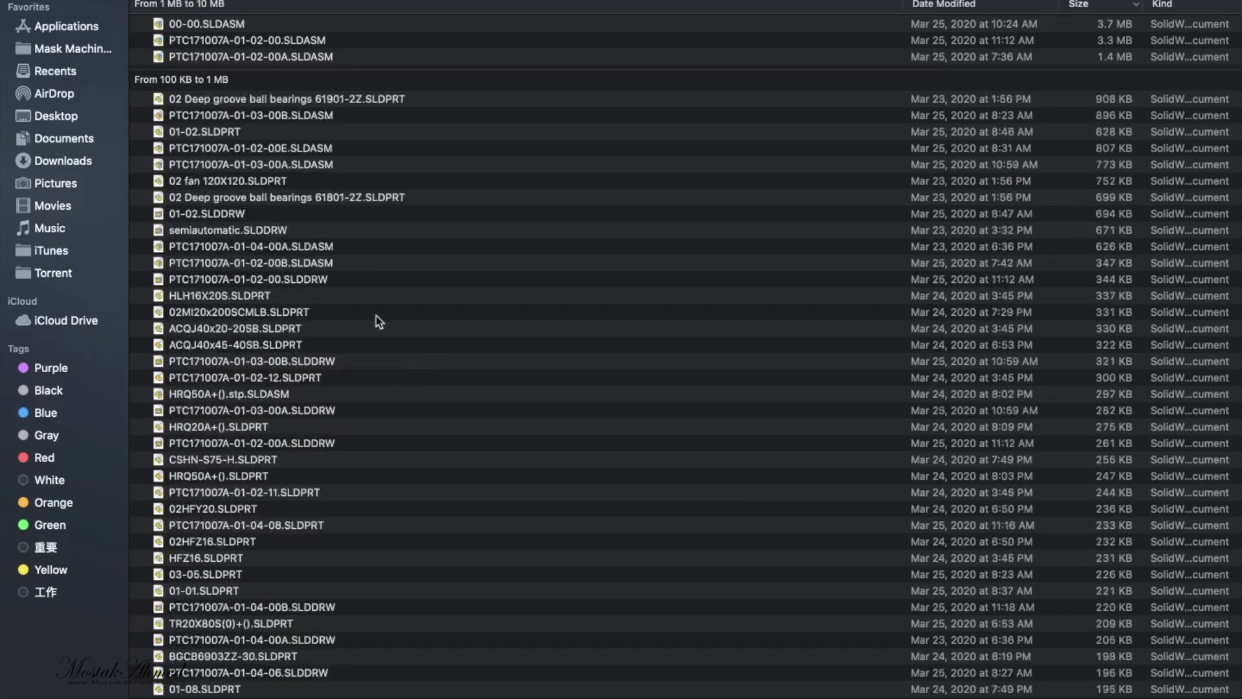
scroll(378, 321, down, 5)
scroll(379, 321, up, 3)
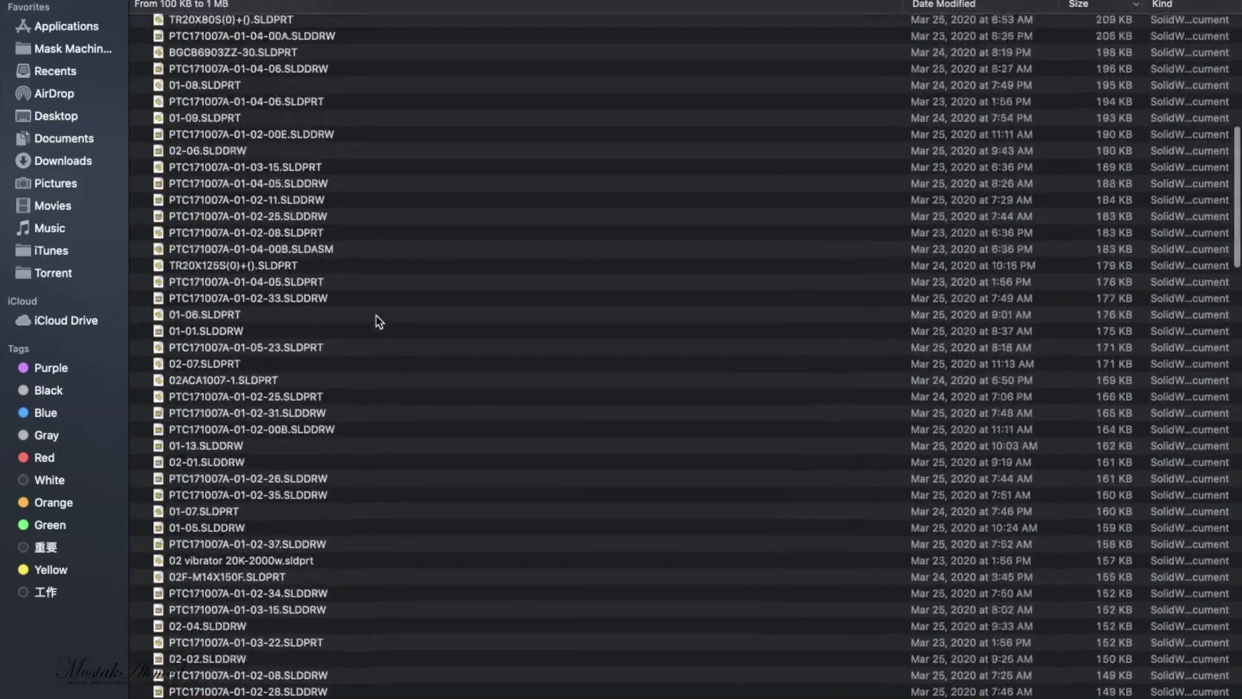
click(293, 180)
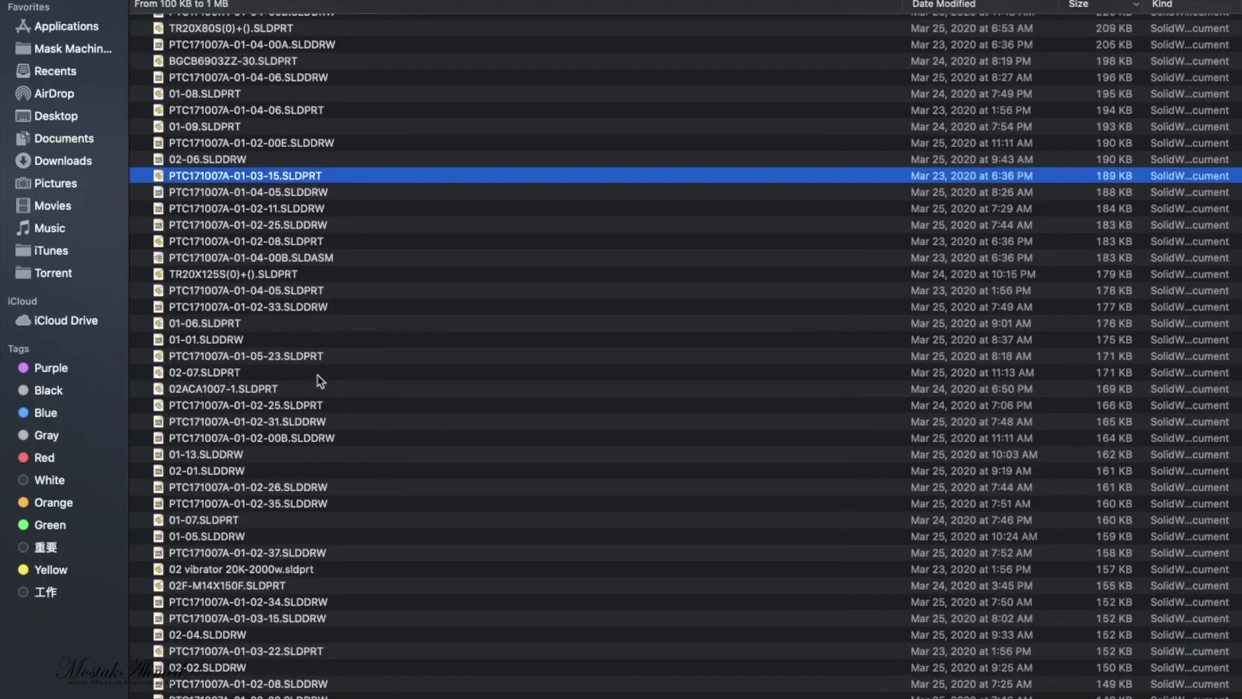
scroll(320, 380, down, 5)
scroll(321, 381, down, 3)
scroll(320, 380, down, 2)
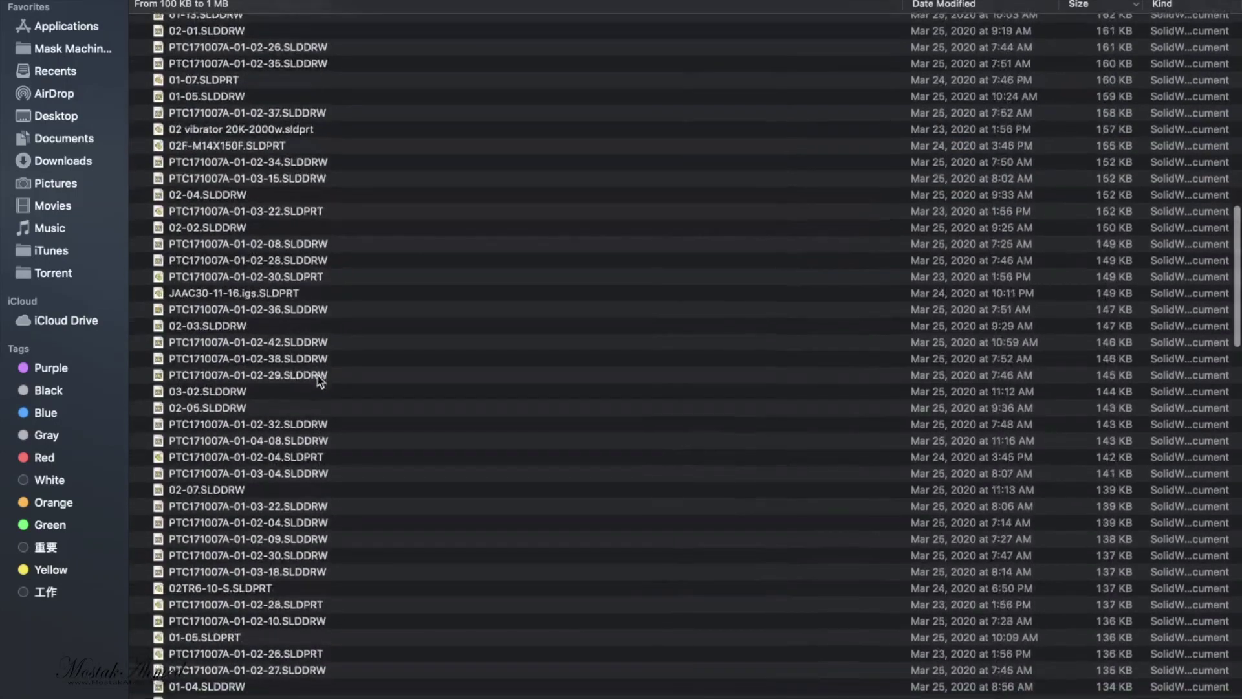
scroll(318, 555, up, 5)
scroll(317, 555, up, 5)
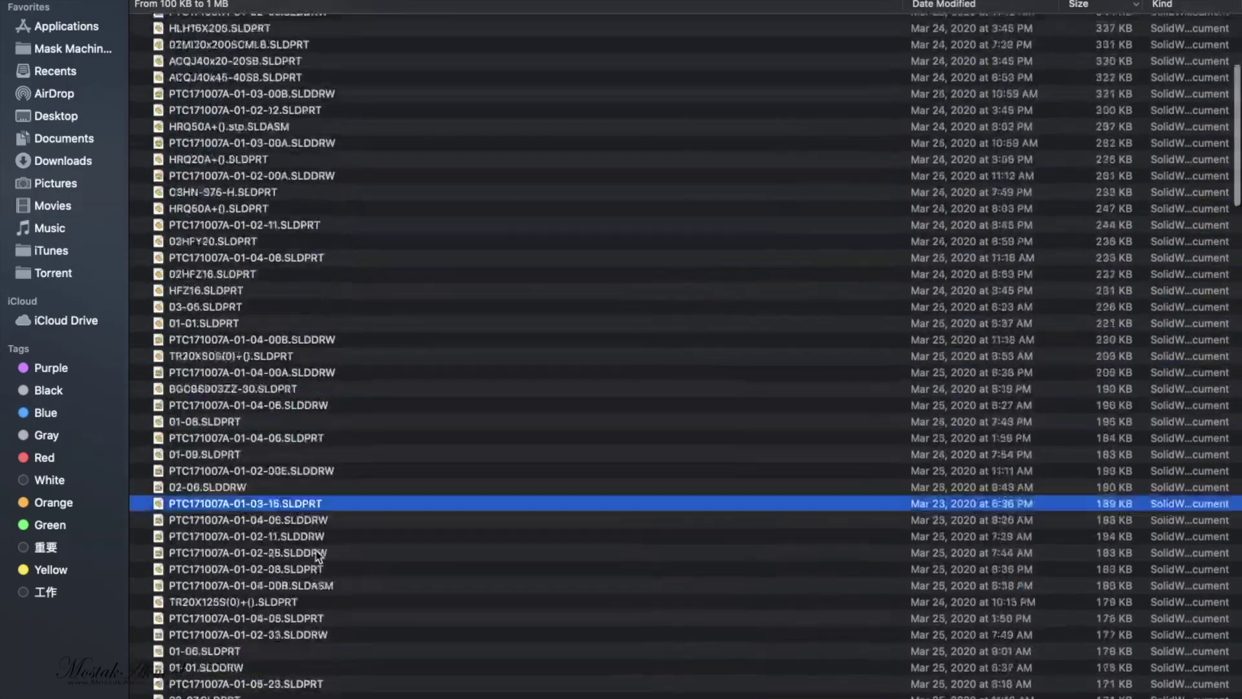
scroll(317, 555, up, 5)
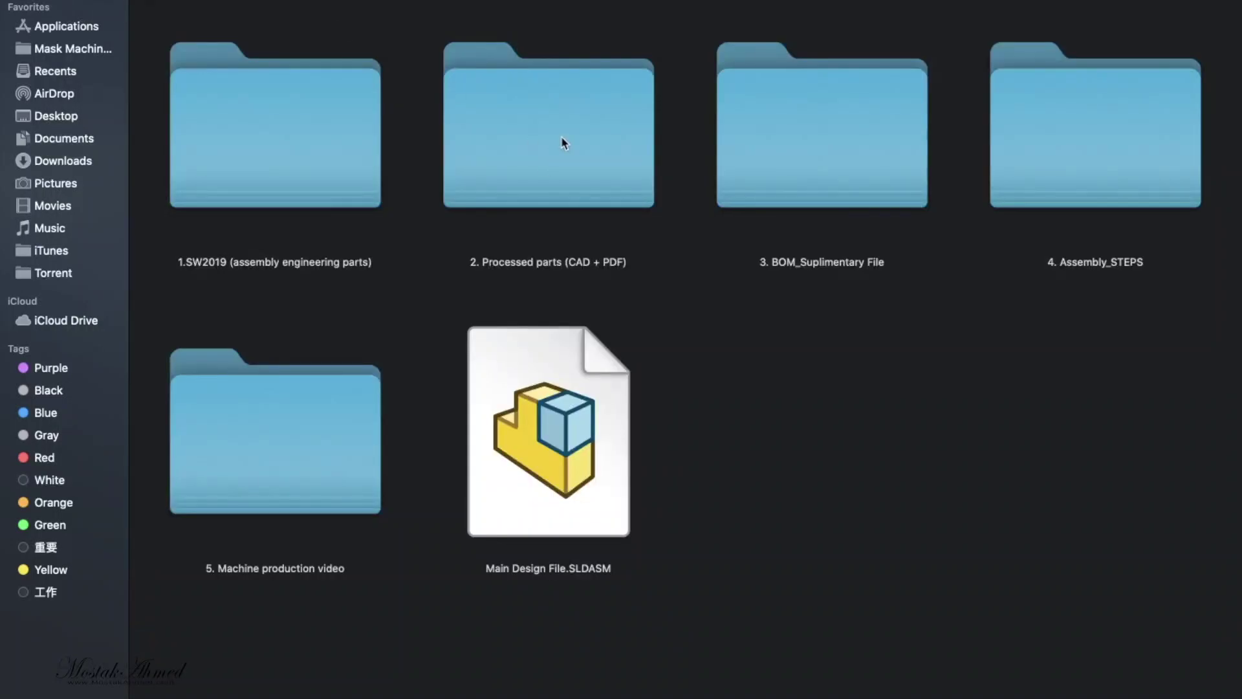
double_click(561, 144)
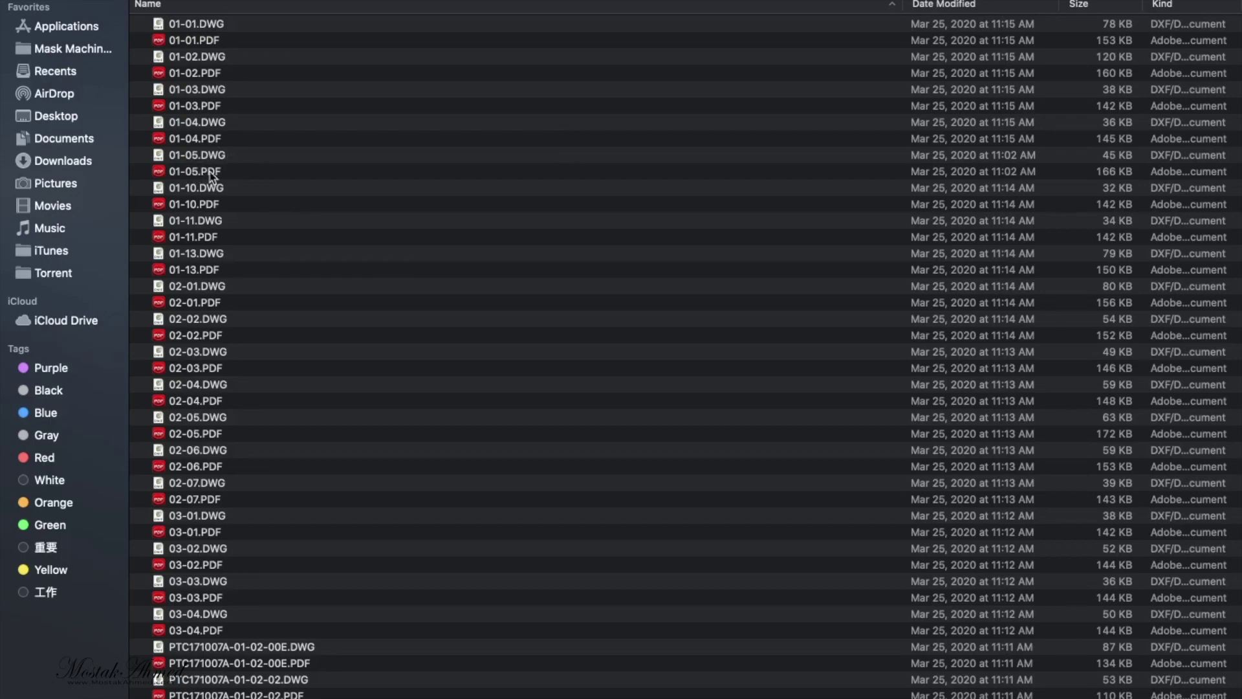
click(209, 174)
key(space)
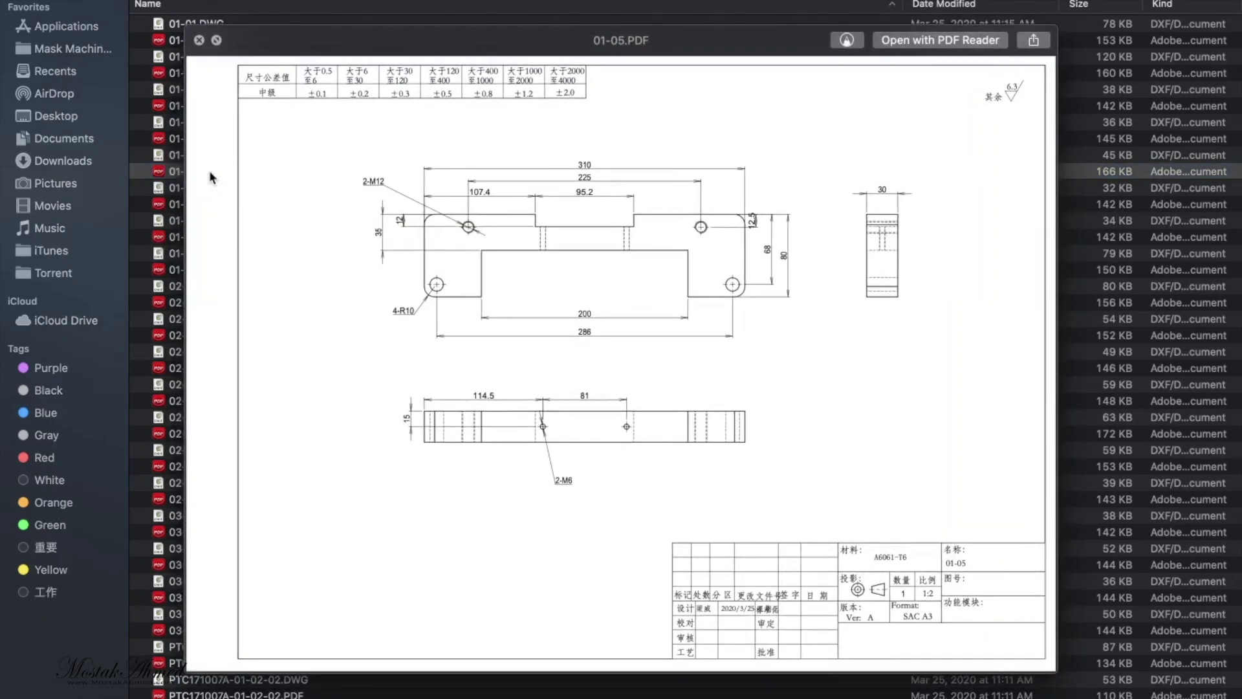
key(Down)
key(Down)
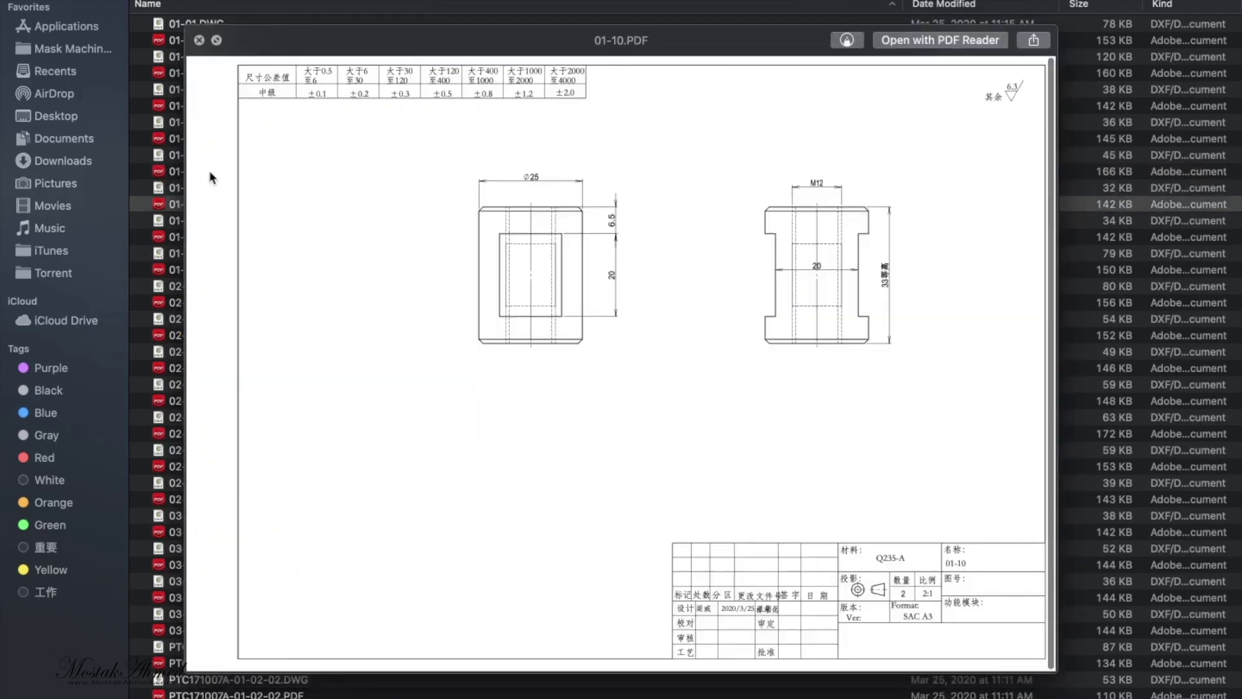
click(201, 41)
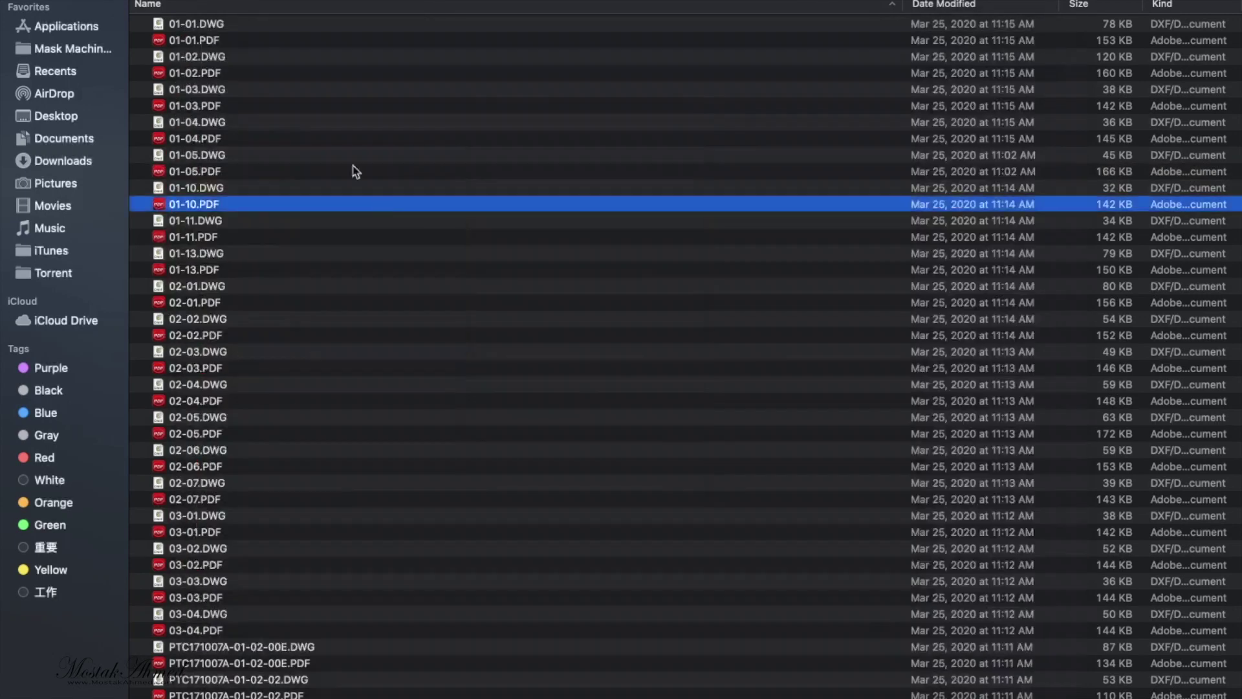
scroll(237, 472, down, 10)
scroll(238, 472, down, 2)
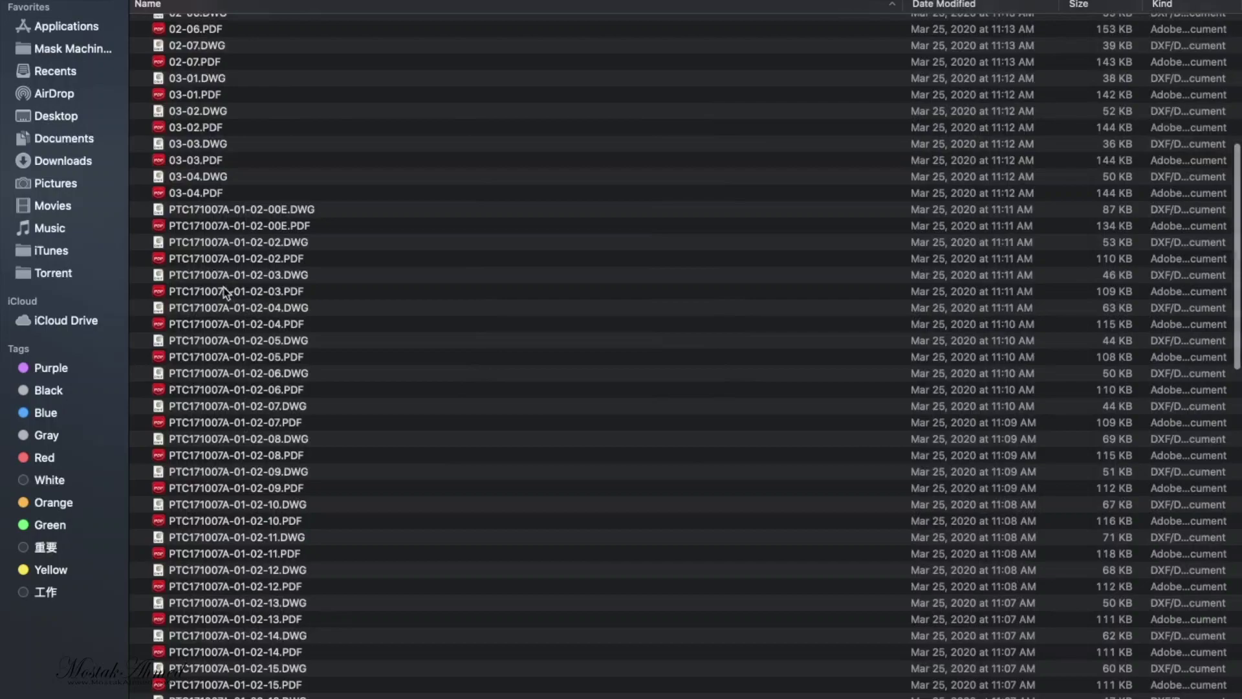
drag(216, 280, 213, 280)
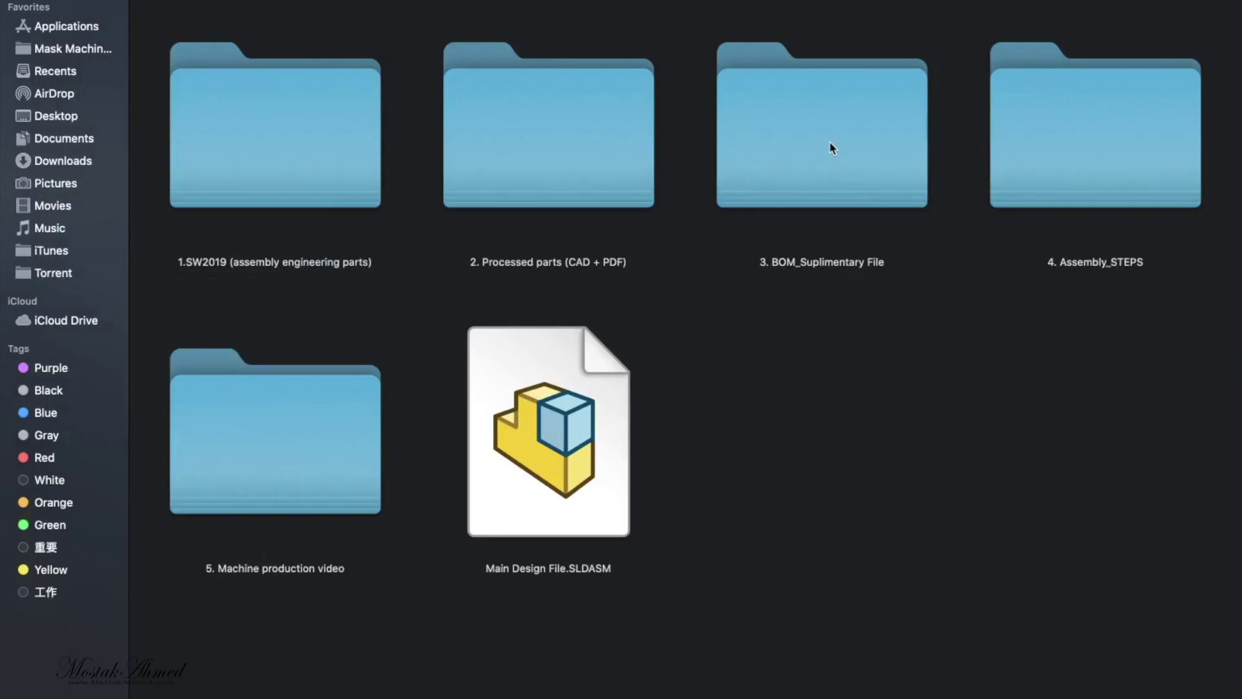
- View '3. BOM_Suplimentary File' as icons, then go back and open '4. Assembly_STEPS'
double_click(831, 148)
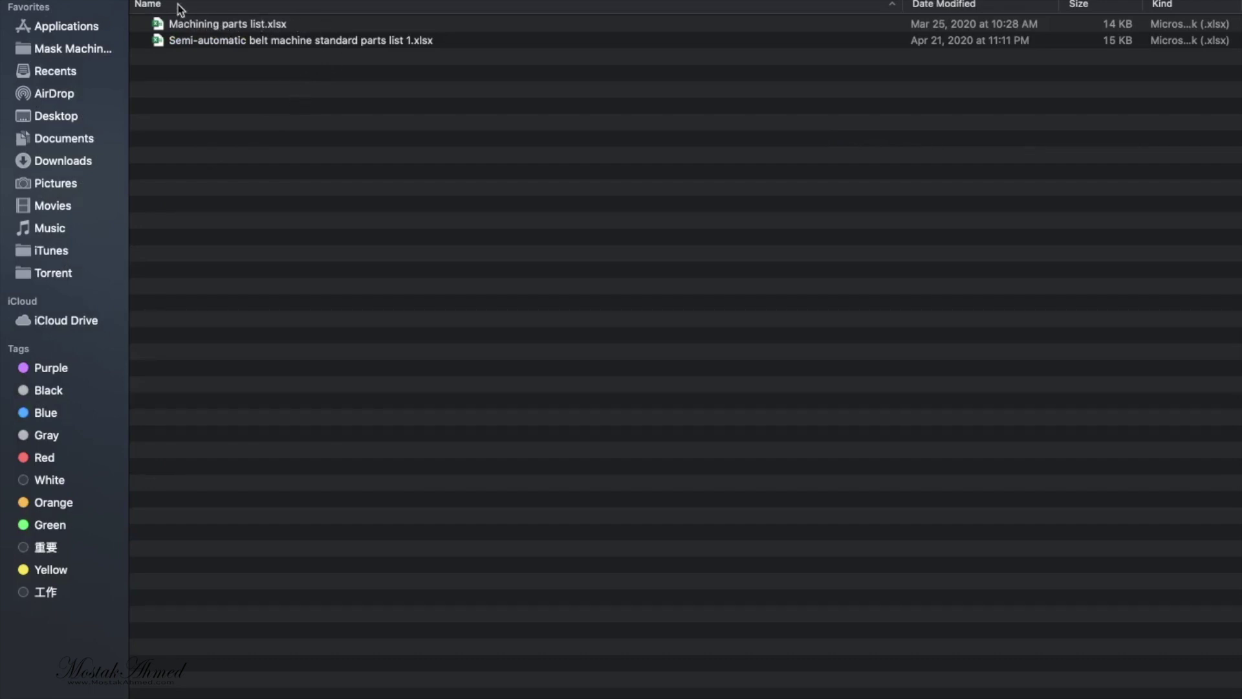
key(super+1)
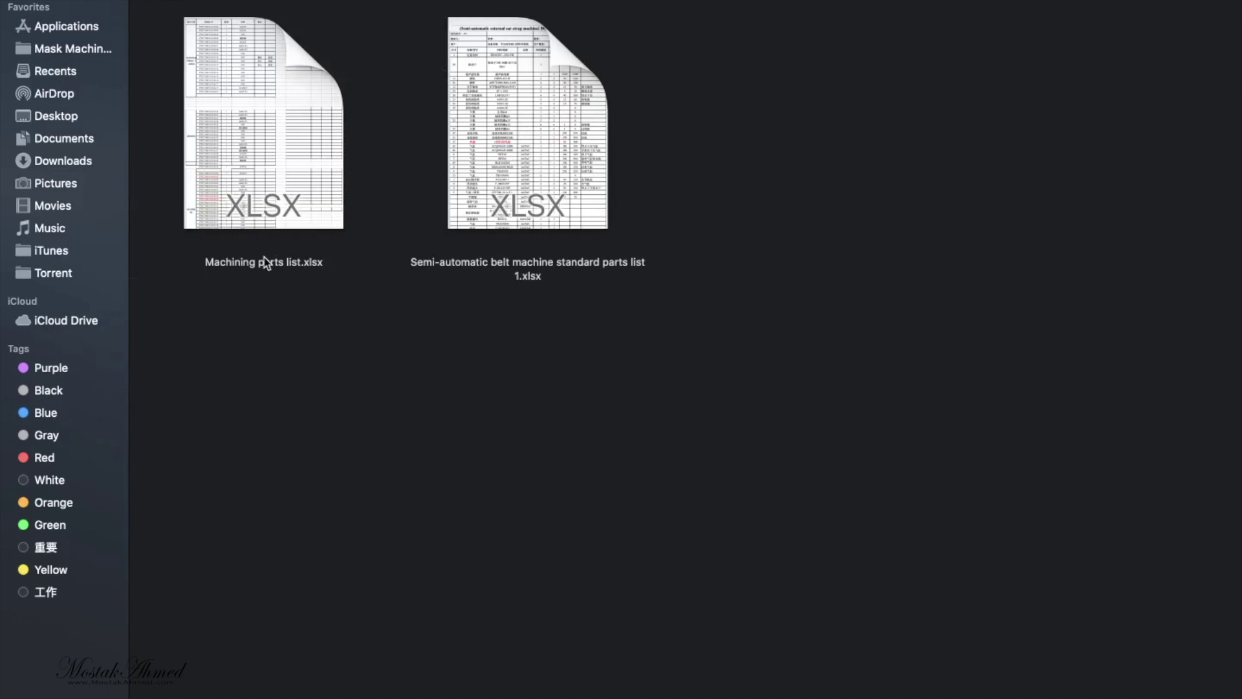
key(super+Up)
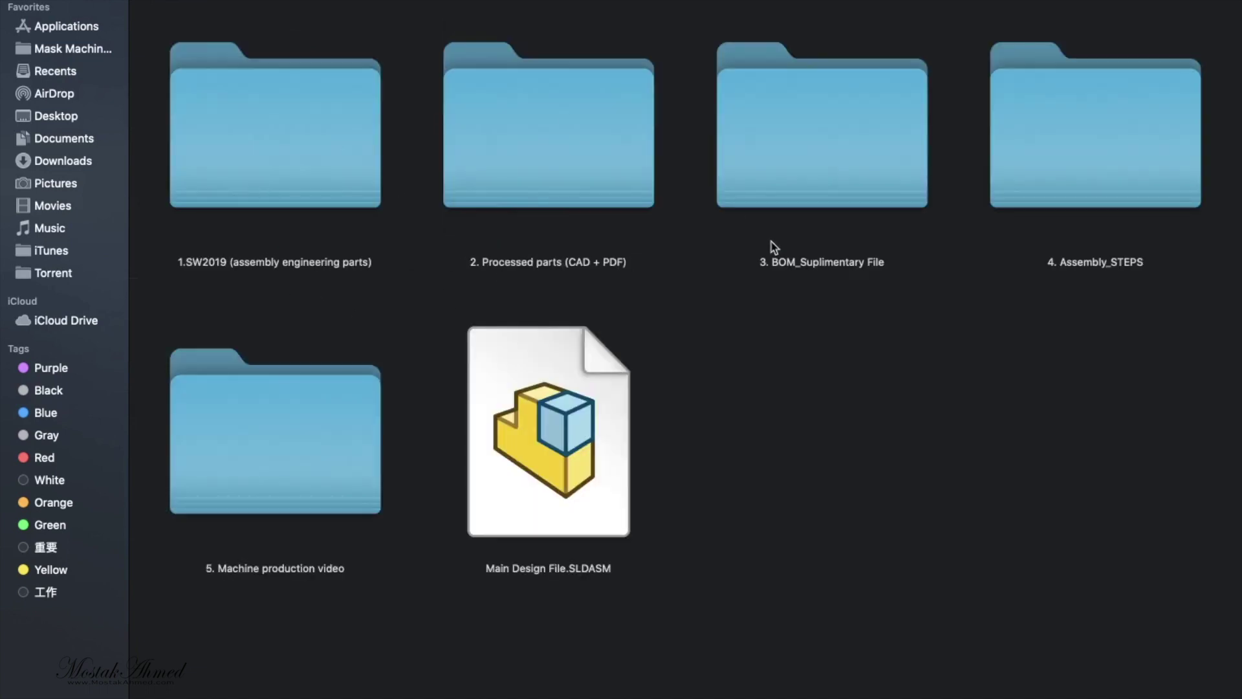
double_click(1097, 138)
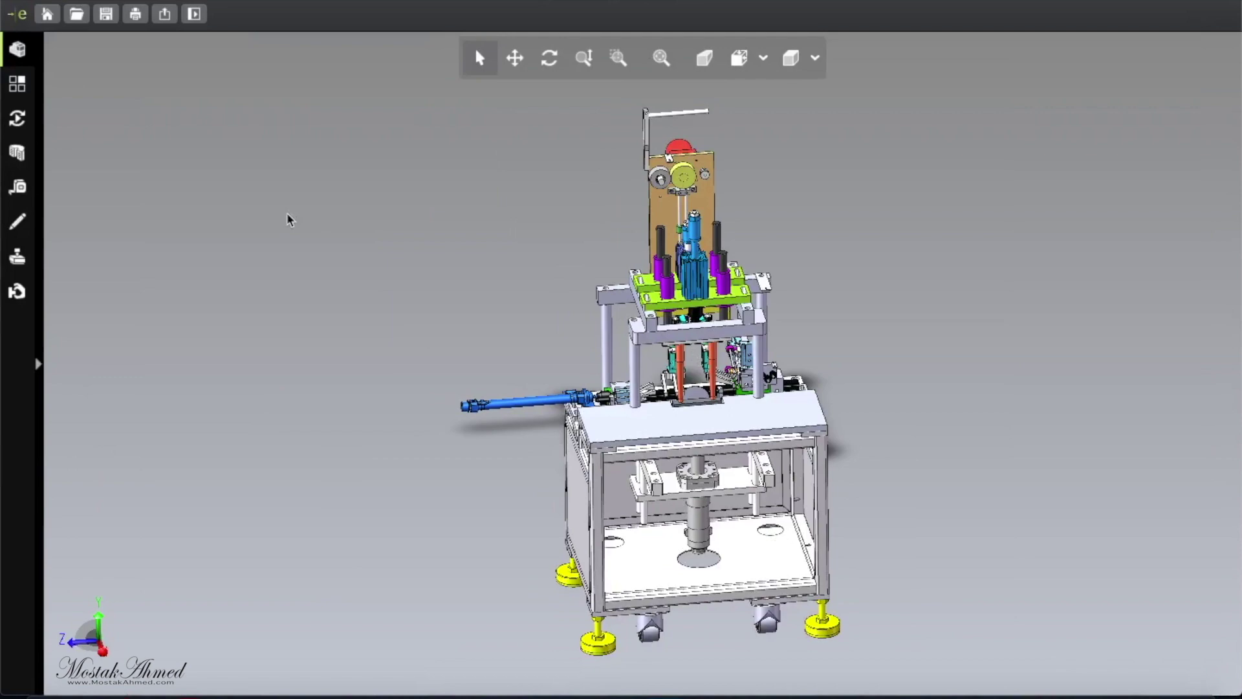
- Play the Default View Animation so the machine spins, then collapse the Animations panel
click(19, 120)
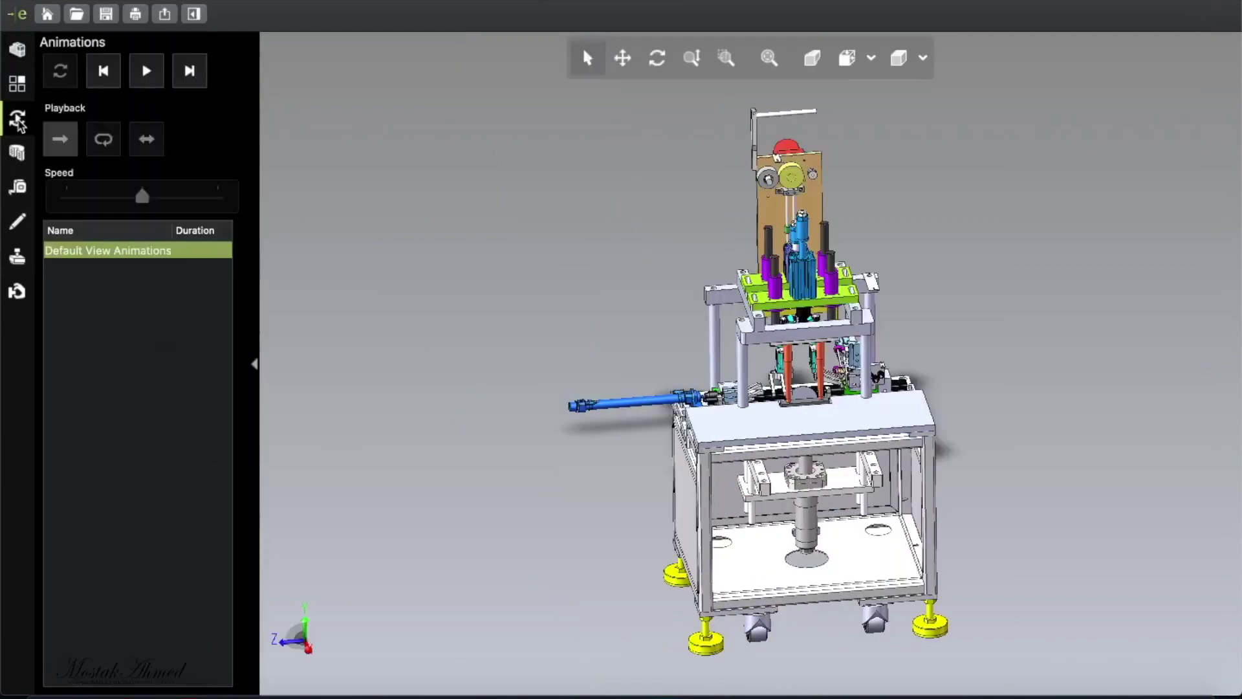
click(147, 75)
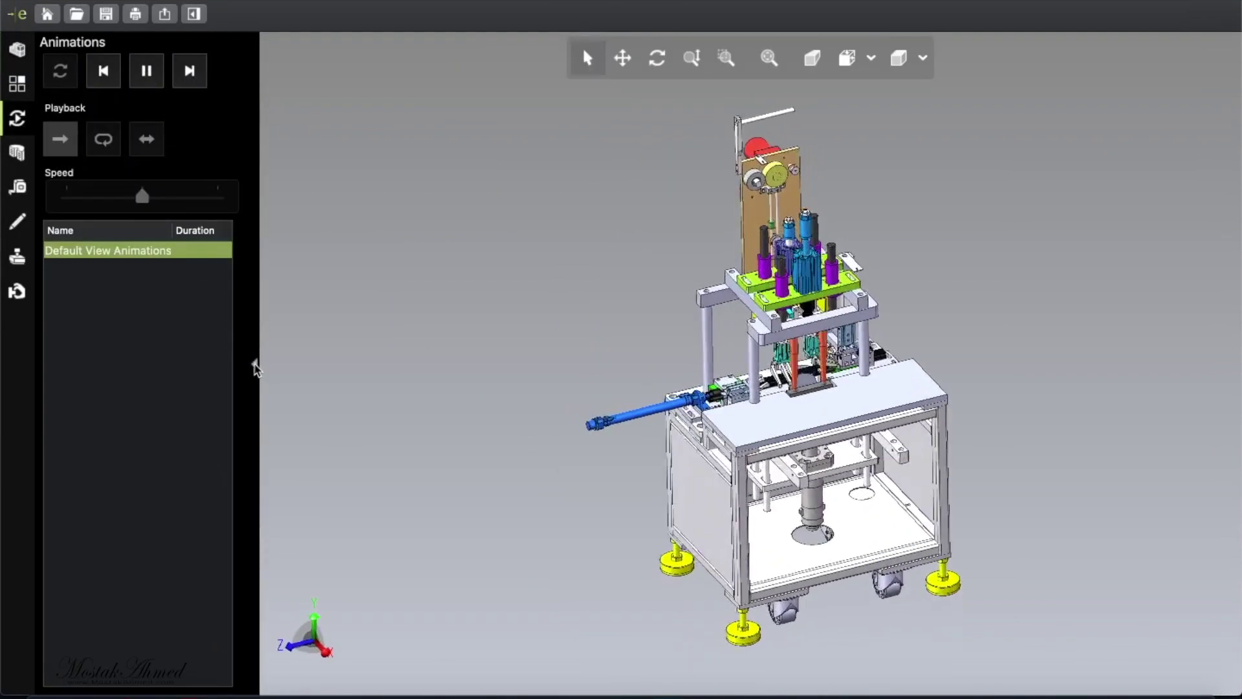
click(254, 364)
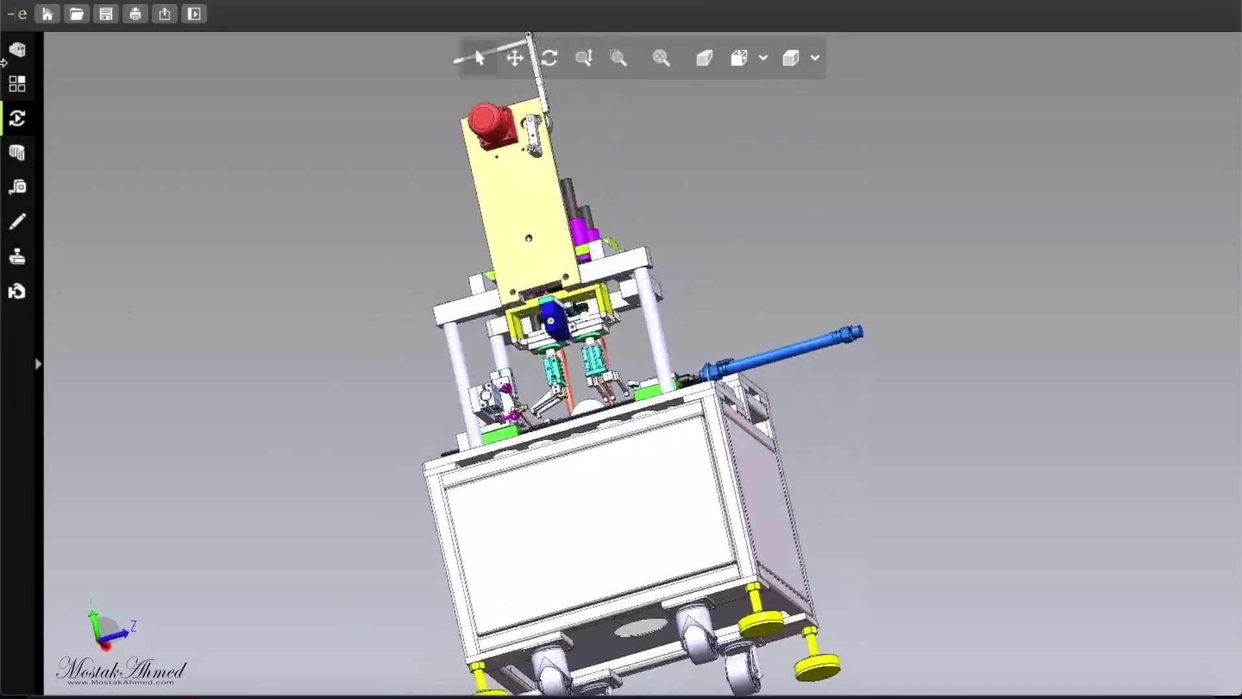
- Pause the spinning animation and Zoom to Area on the tabletop welding station
click(17, 118)
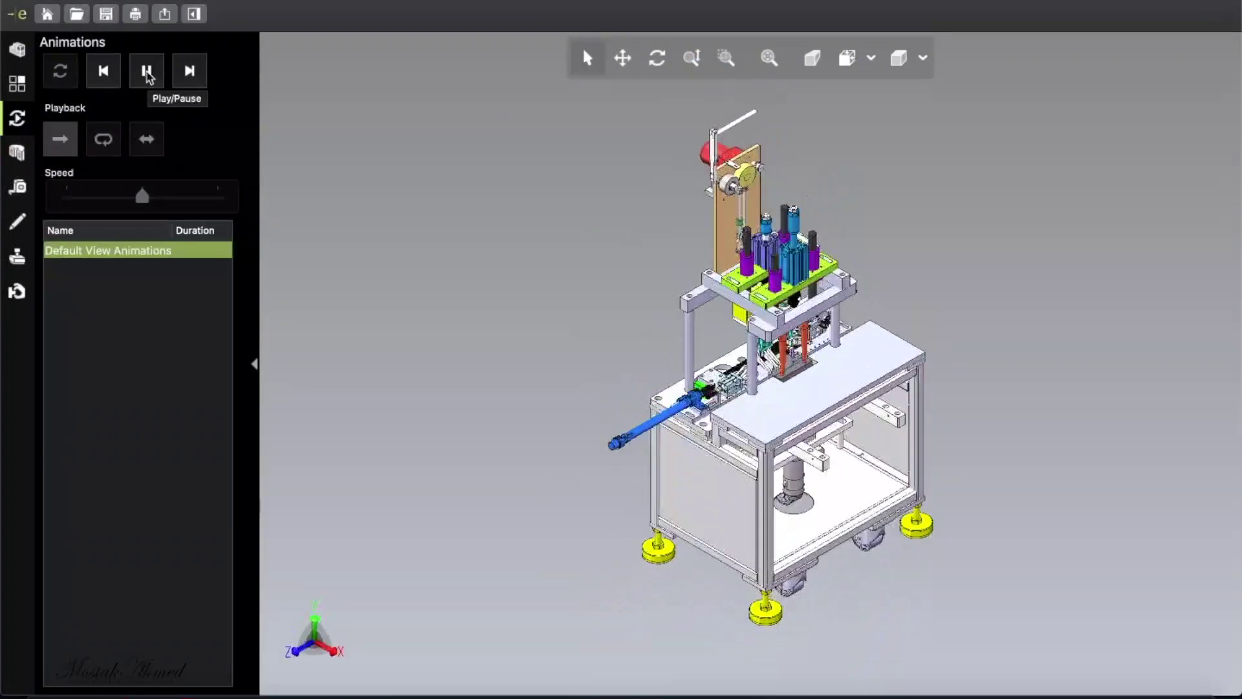
click(146, 76)
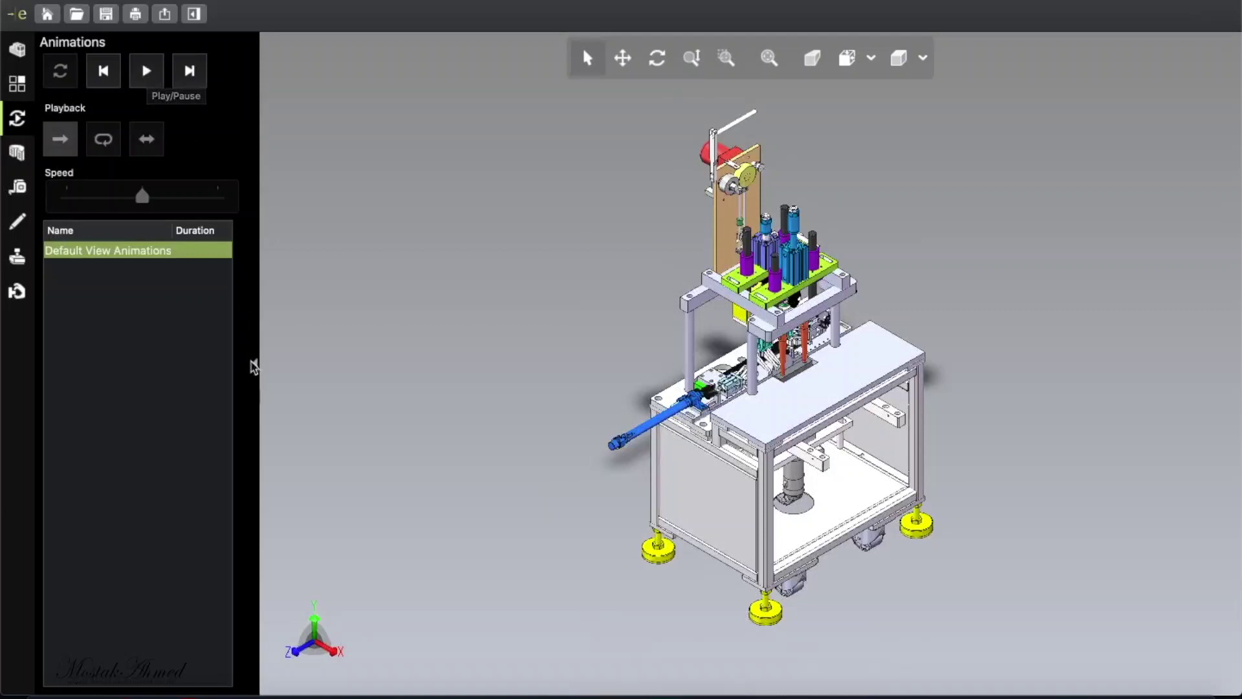
click(254, 363)
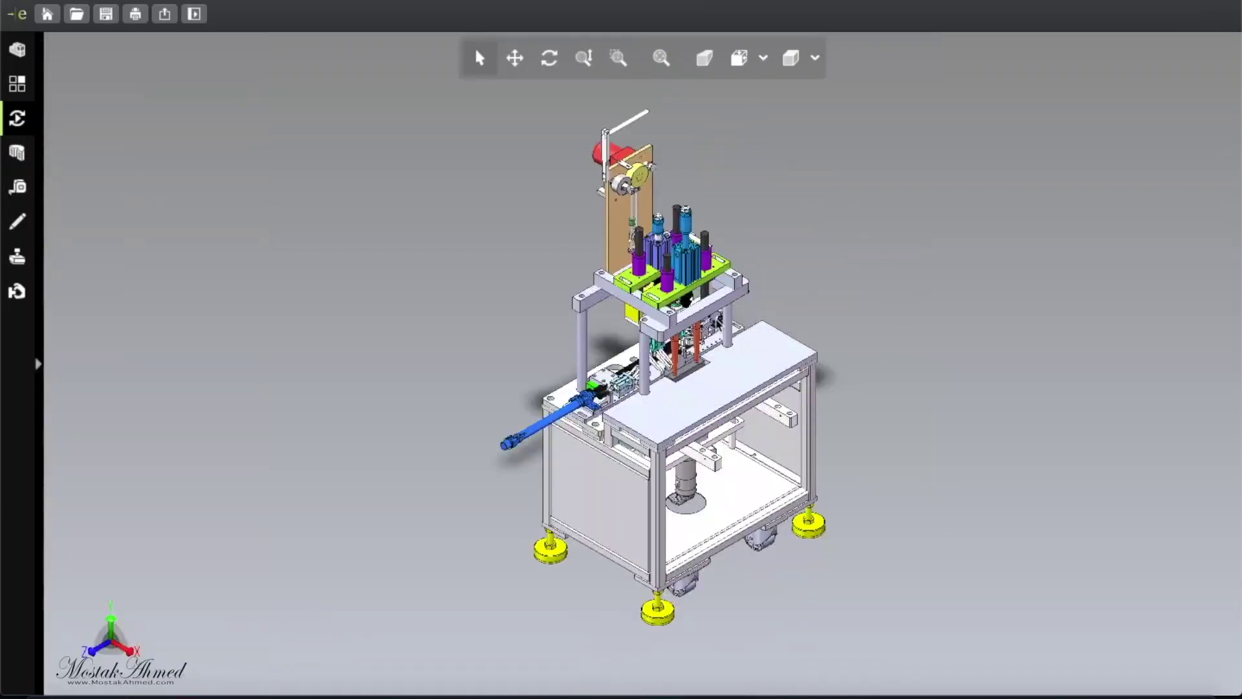
click(618, 60)
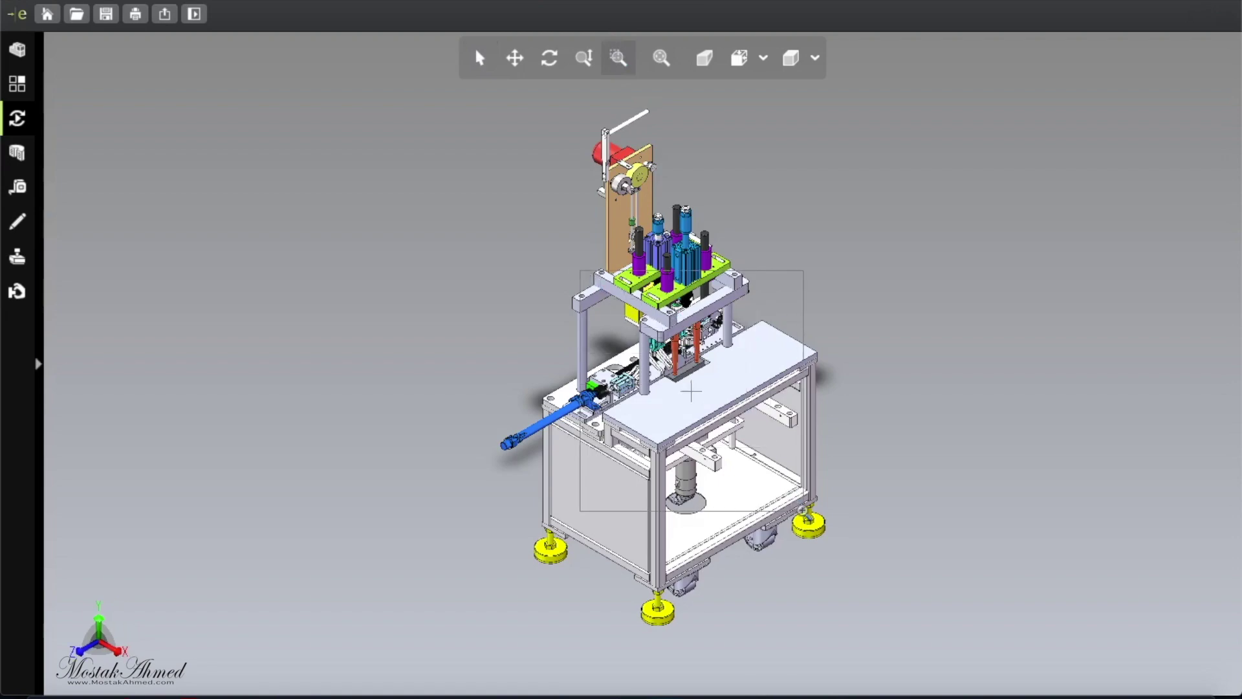
drag(580, 273, 804, 499)
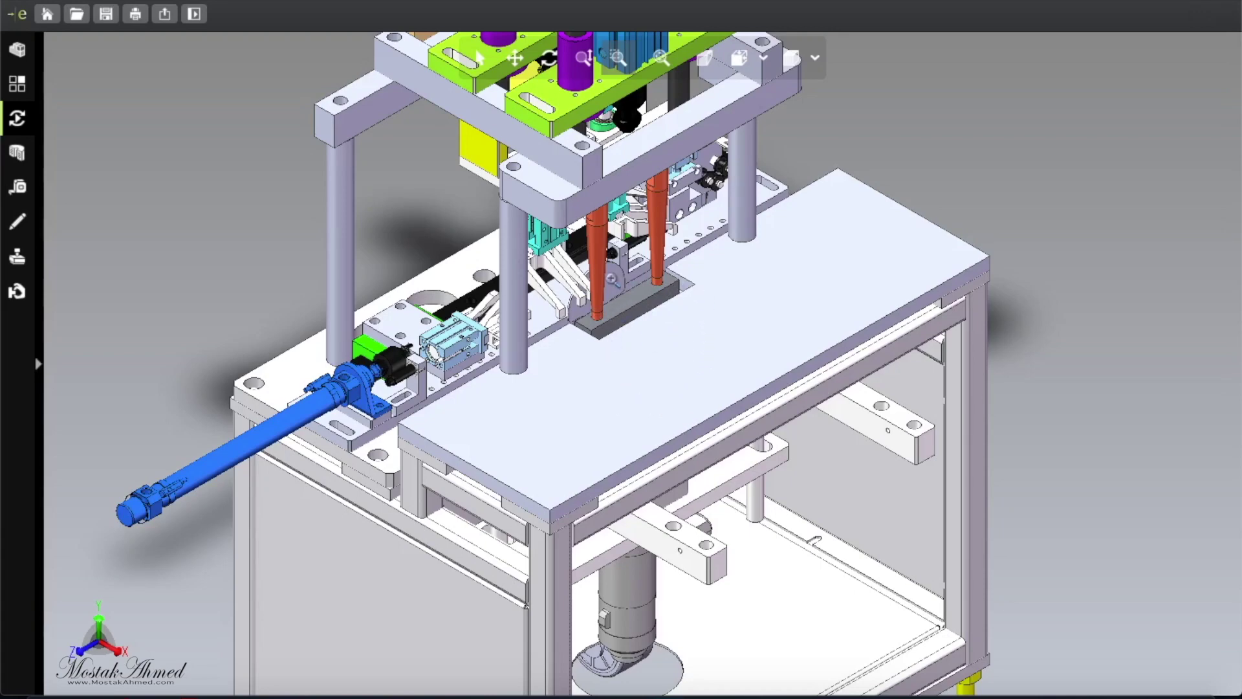
mouse_move(39, 667)
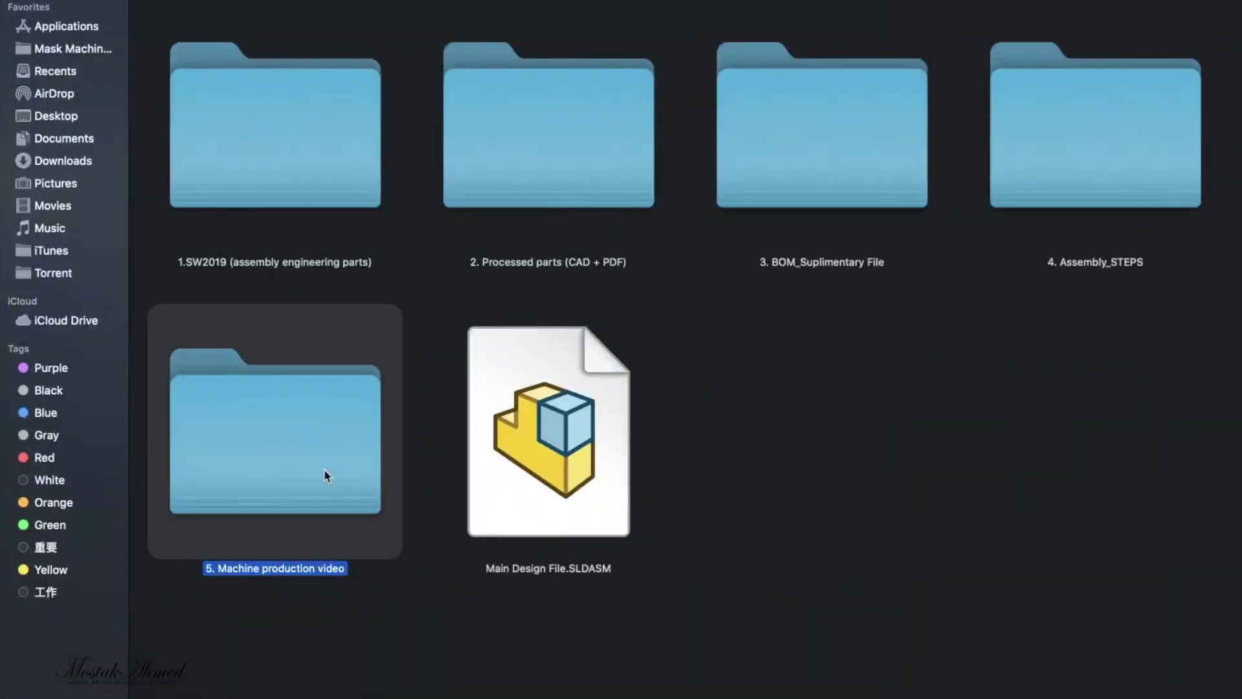
double_click(323, 469)
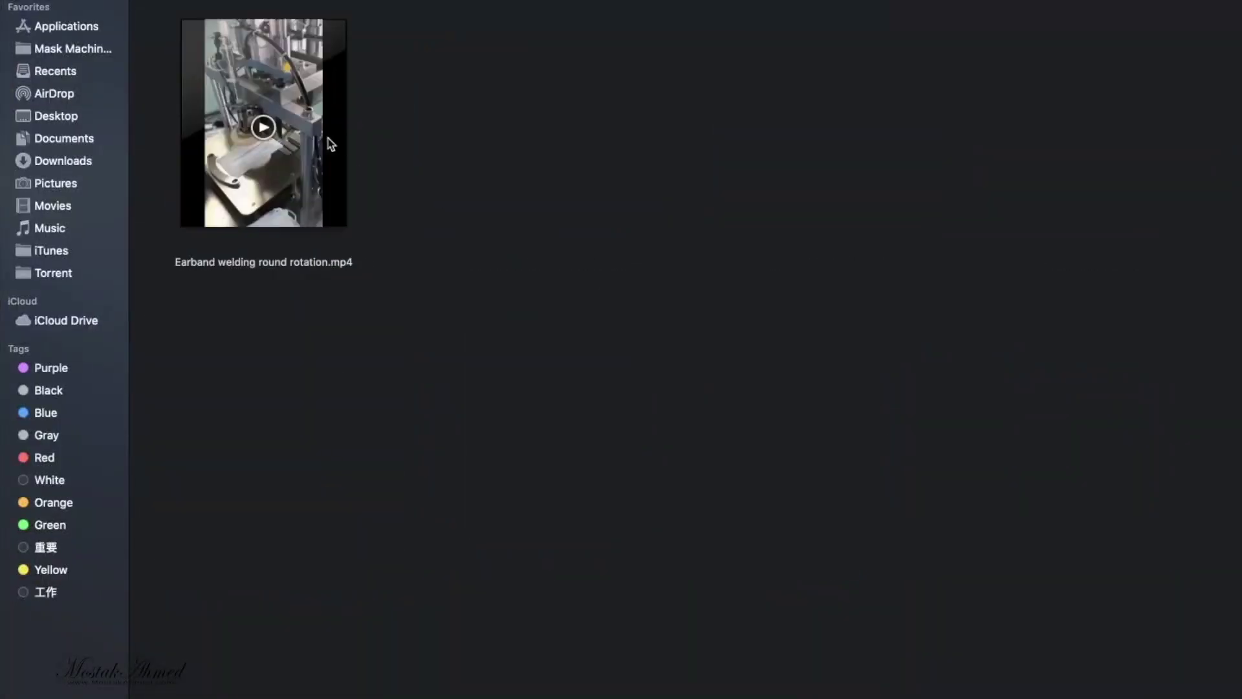
click(327, 146)
key(space)
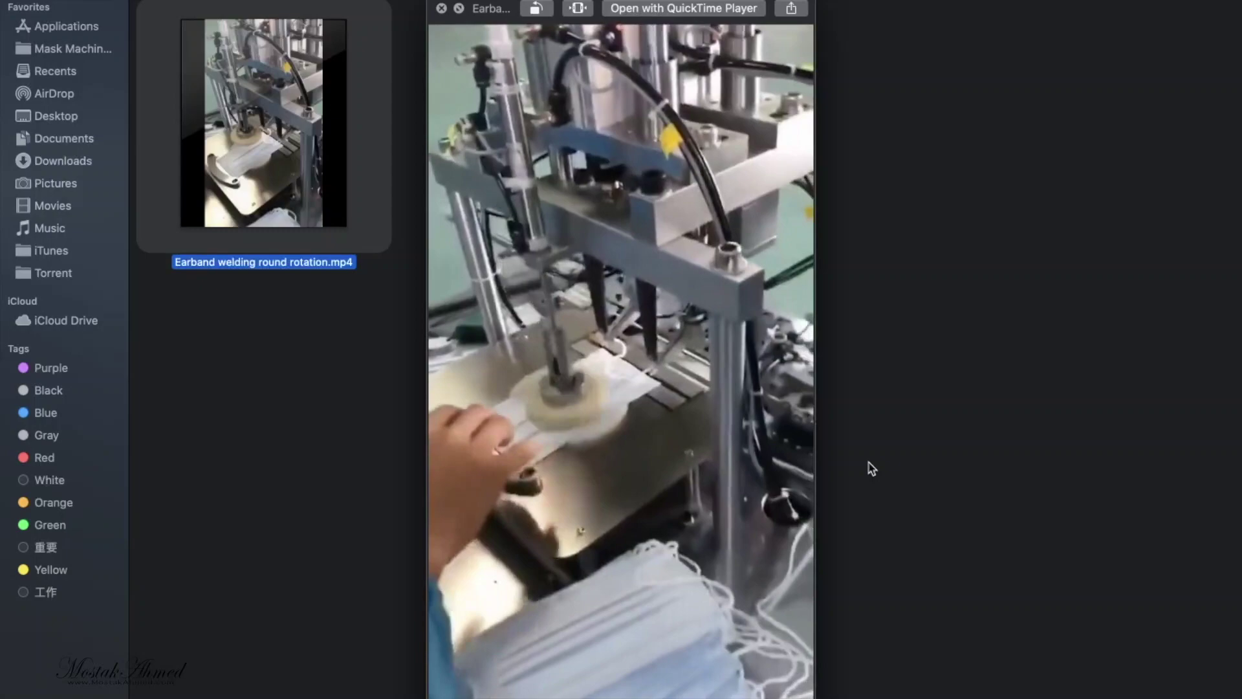
key(space)
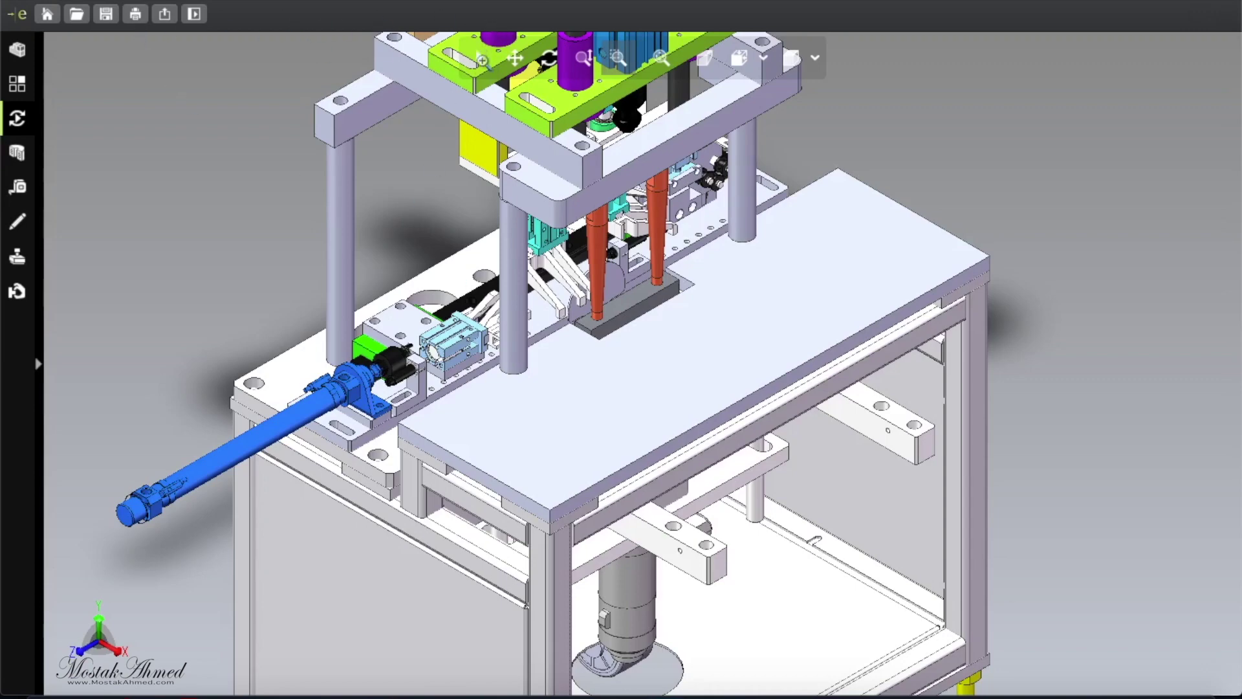
- Switch to the Select arrow to pick individual parts
click(480, 59)
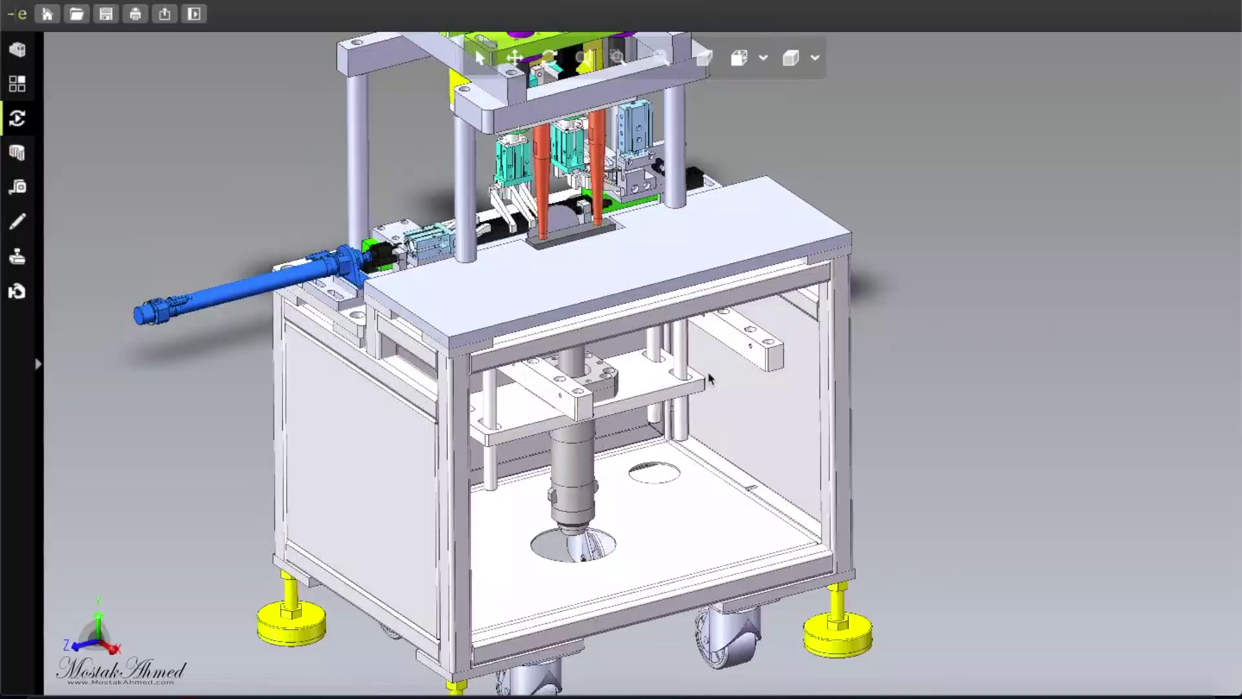
- Hide the tabletop plate and the welded frame
click(630, 270)
right_click(576, 270)
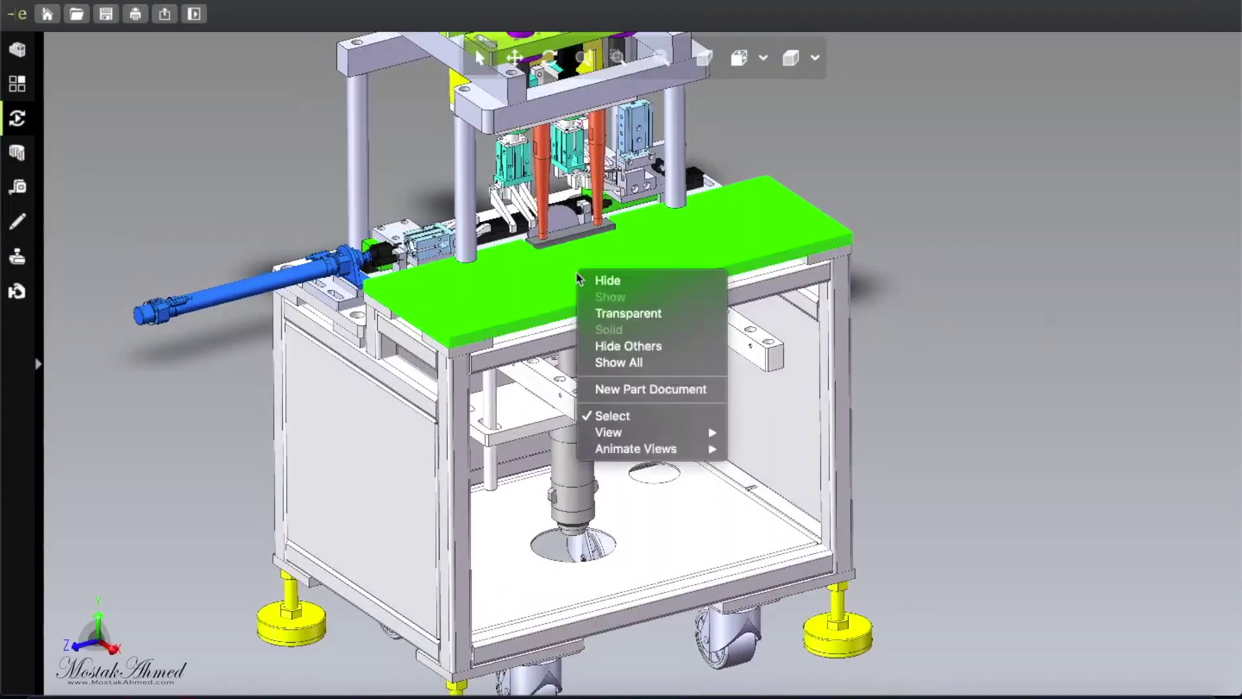
key(Escape)
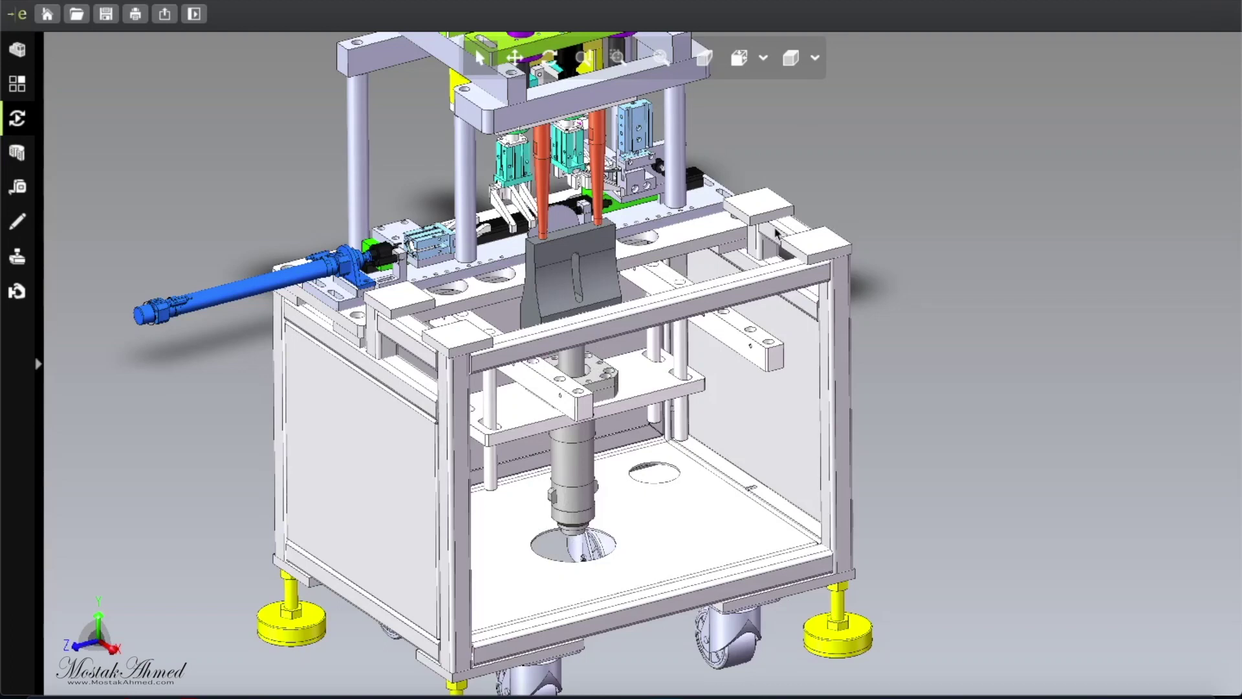
click(462, 340)
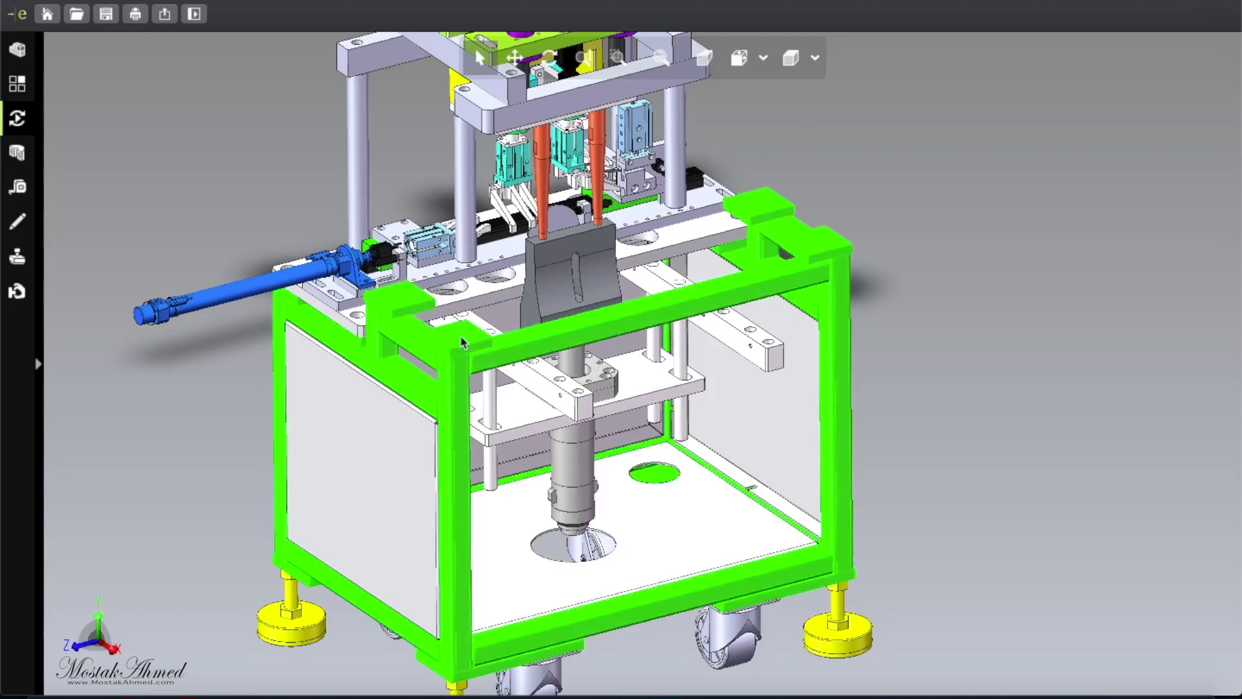
right_click(463, 340)
click(507, 352)
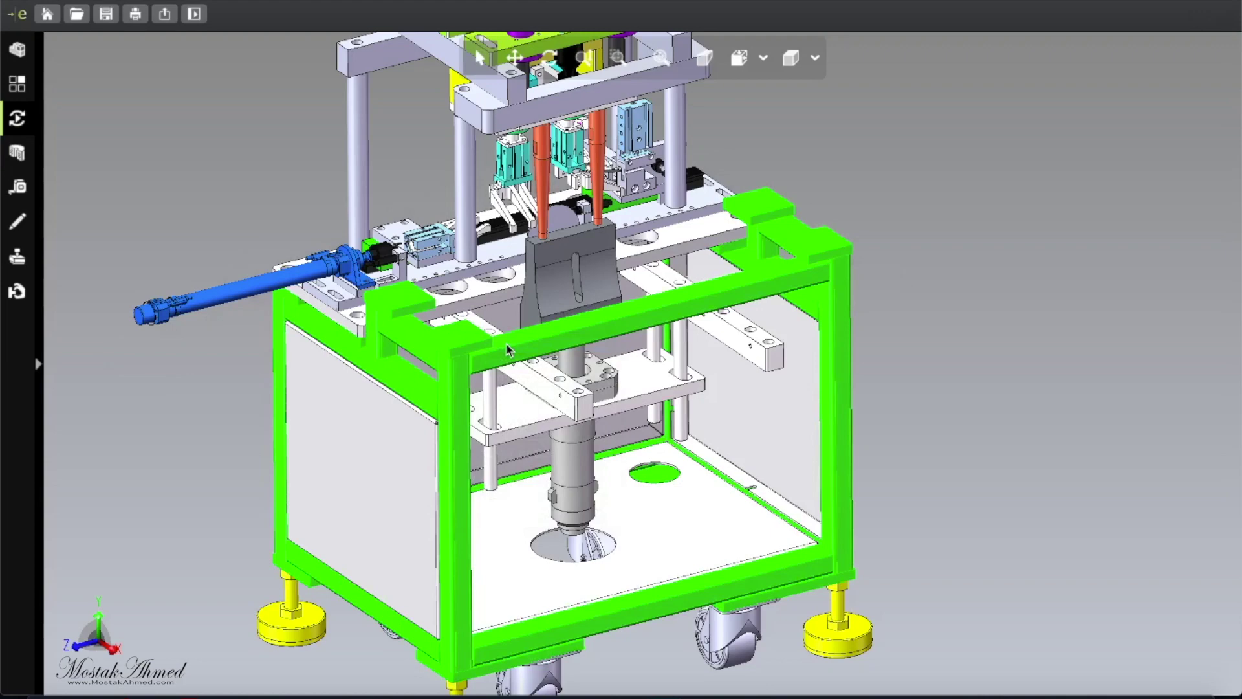
- Hide the left and right side panels and the base plate
click(390, 465)
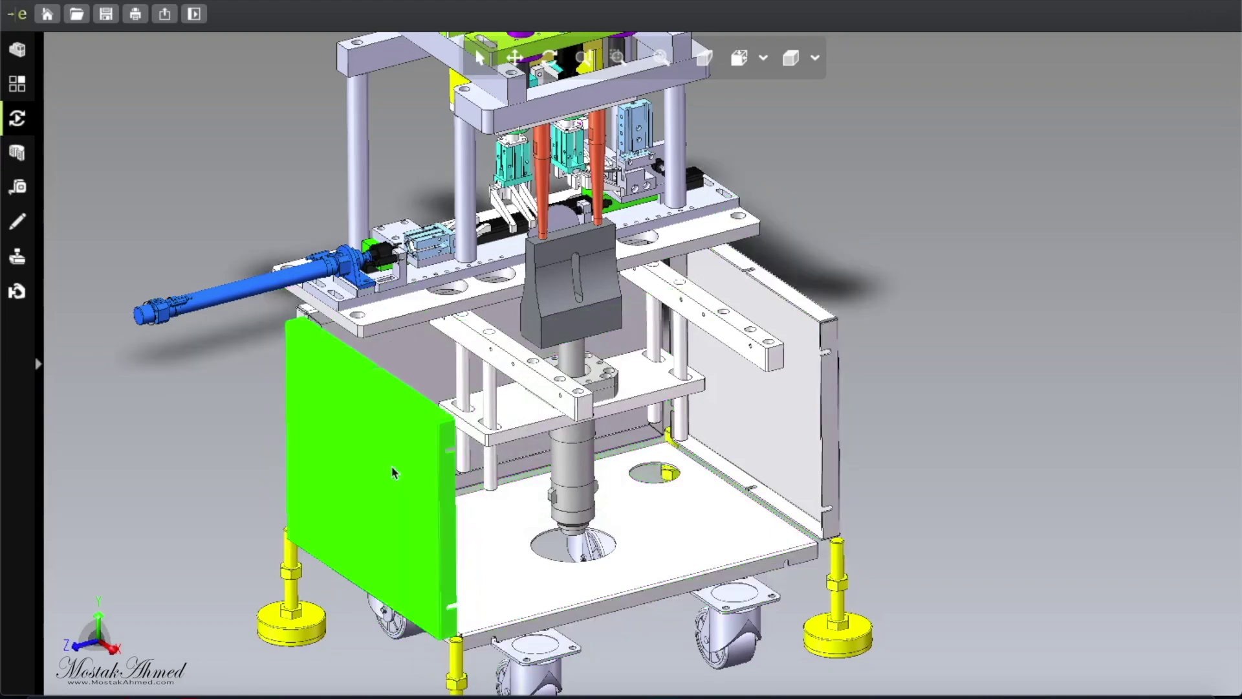
right_click(394, 468)
click(422, 473)
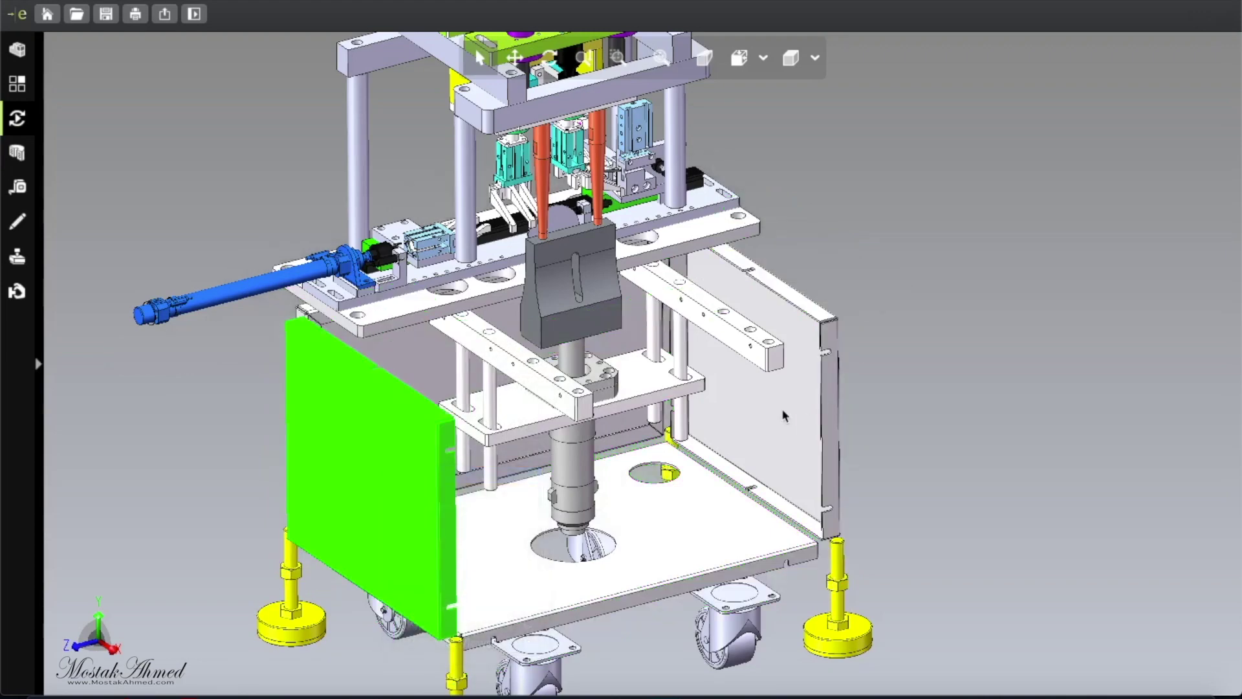
click(783, 415)
right_click(784, 415)
click(816, 420)
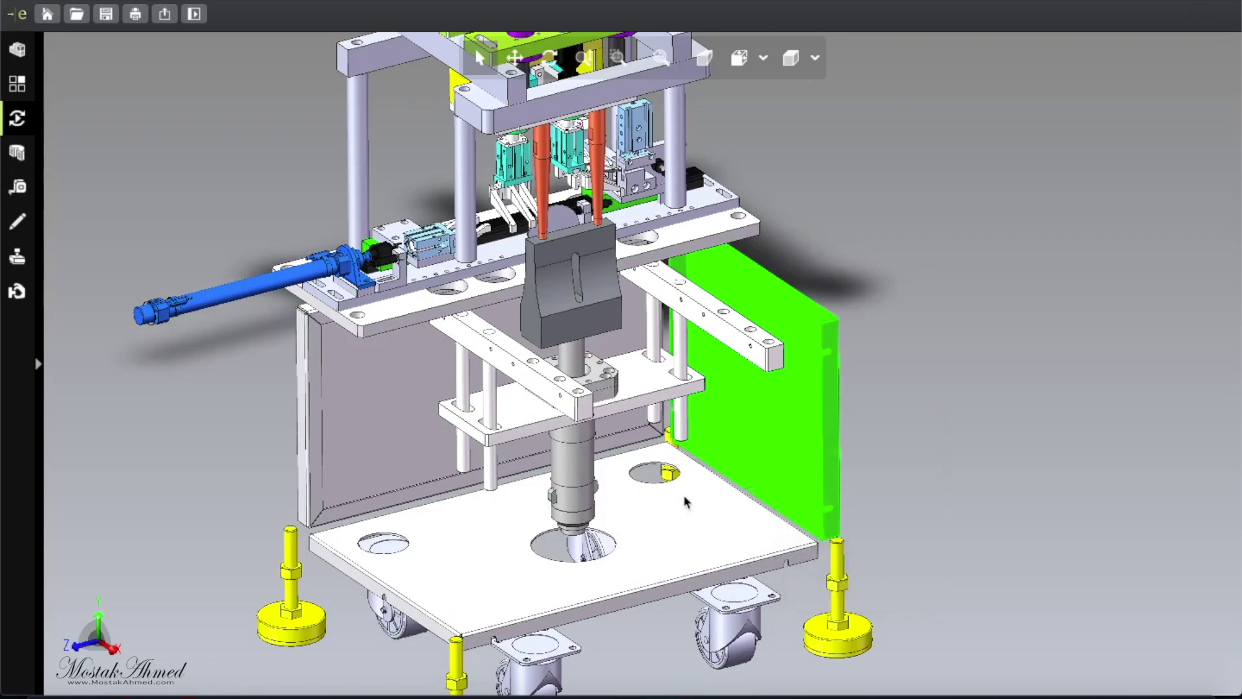
click(679, 532)
right_click(679, 530)
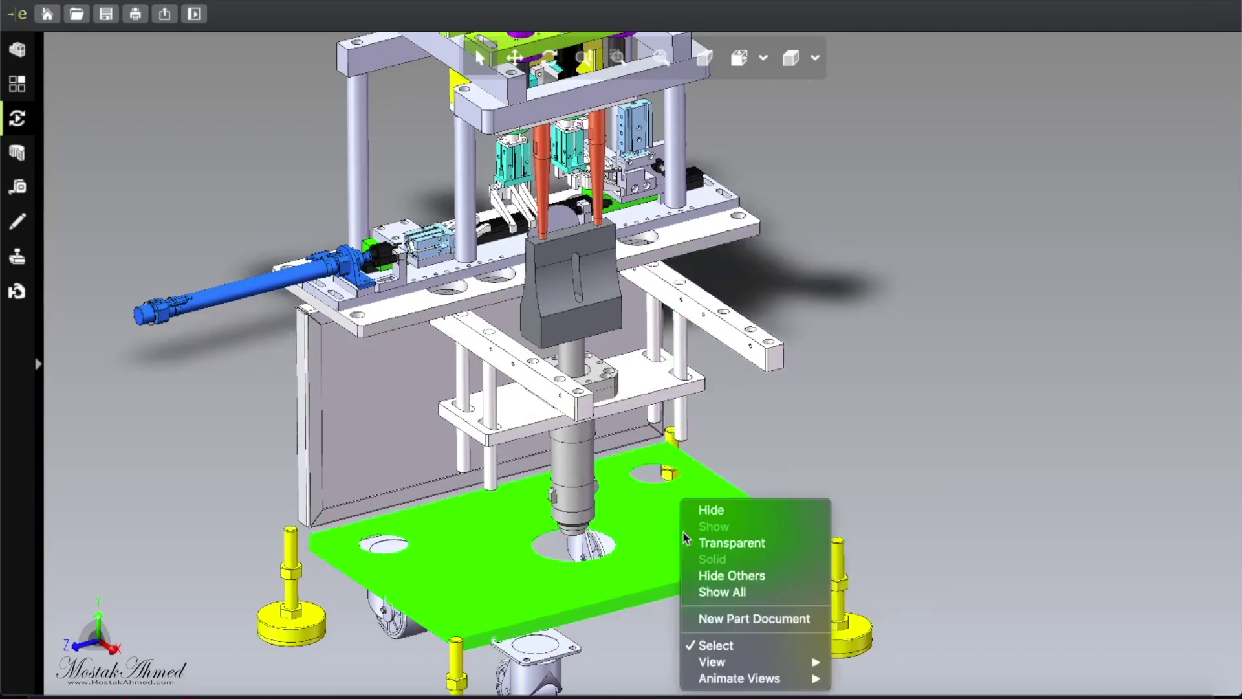
click(730, 510)
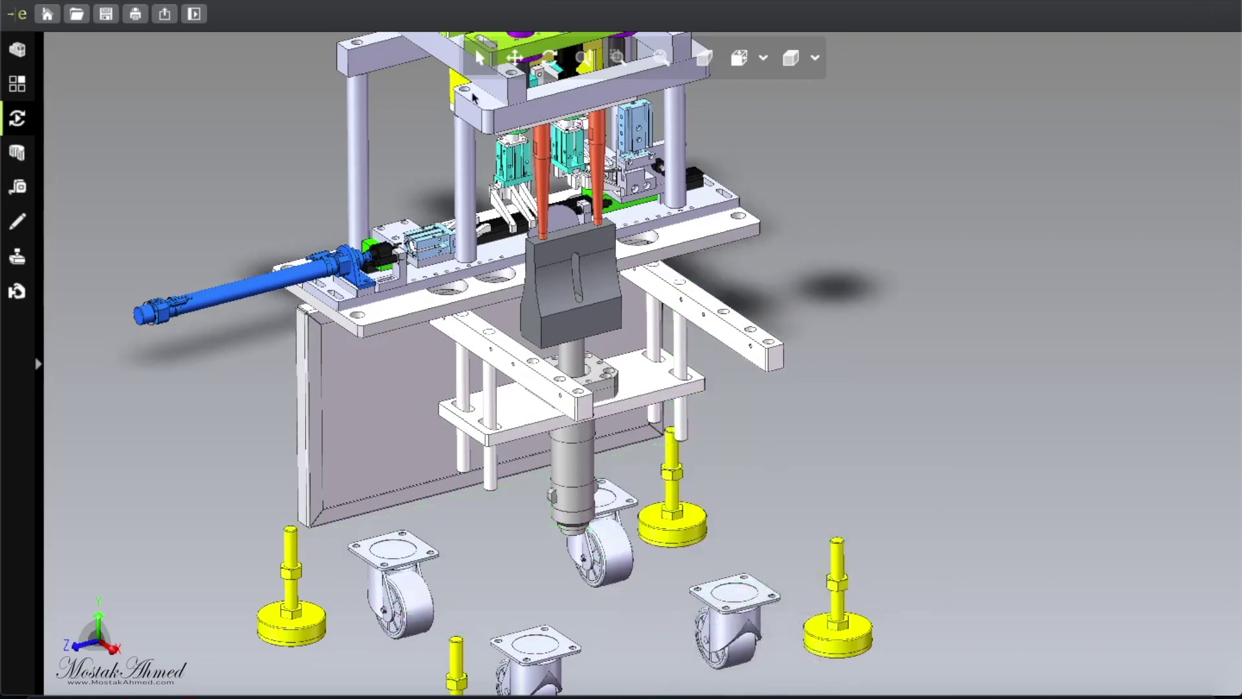
- Pan the model to expose its upper mechanism and hide the lower cylinder
click(514, 58)
drag(611, 268, 673, 411)
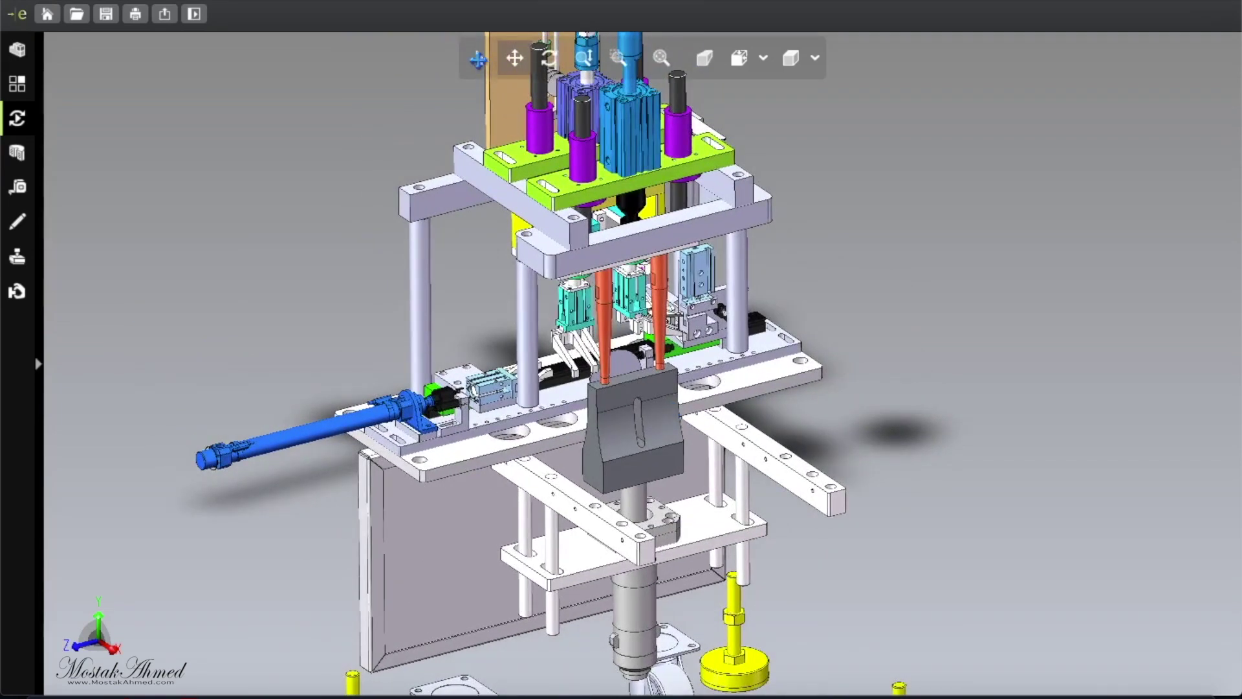
click(477, 61)
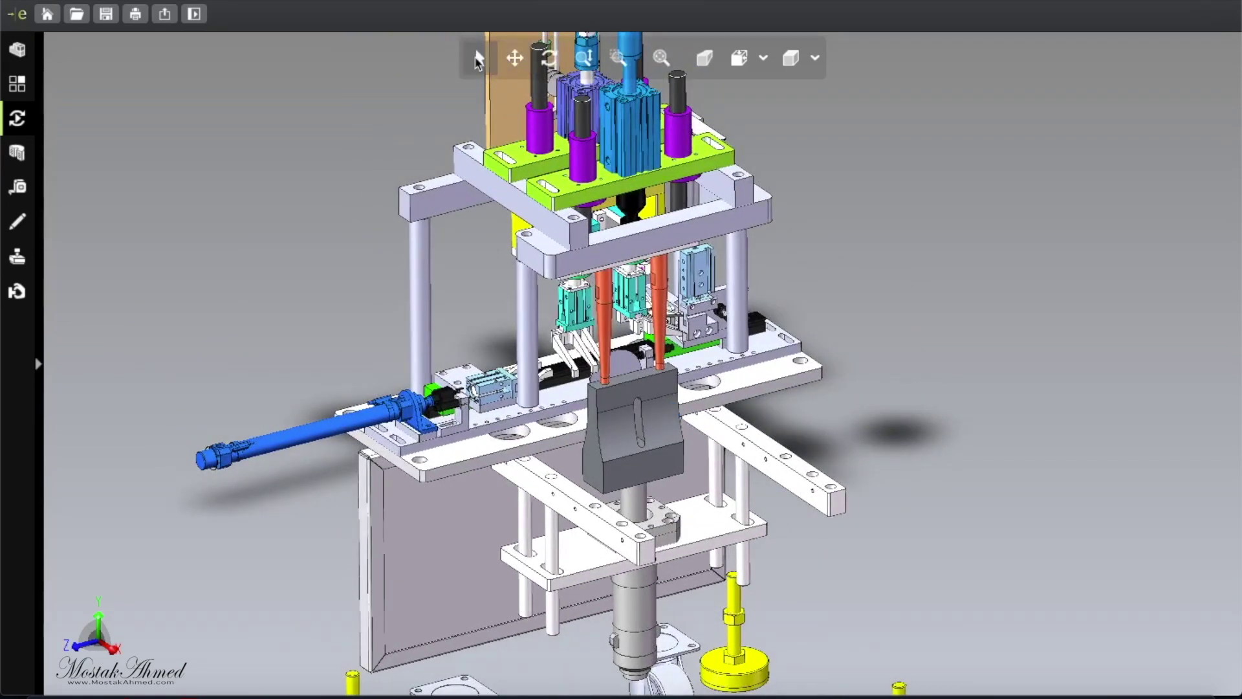
click(611, 440)
right_click(612, 440)
key(Escape)
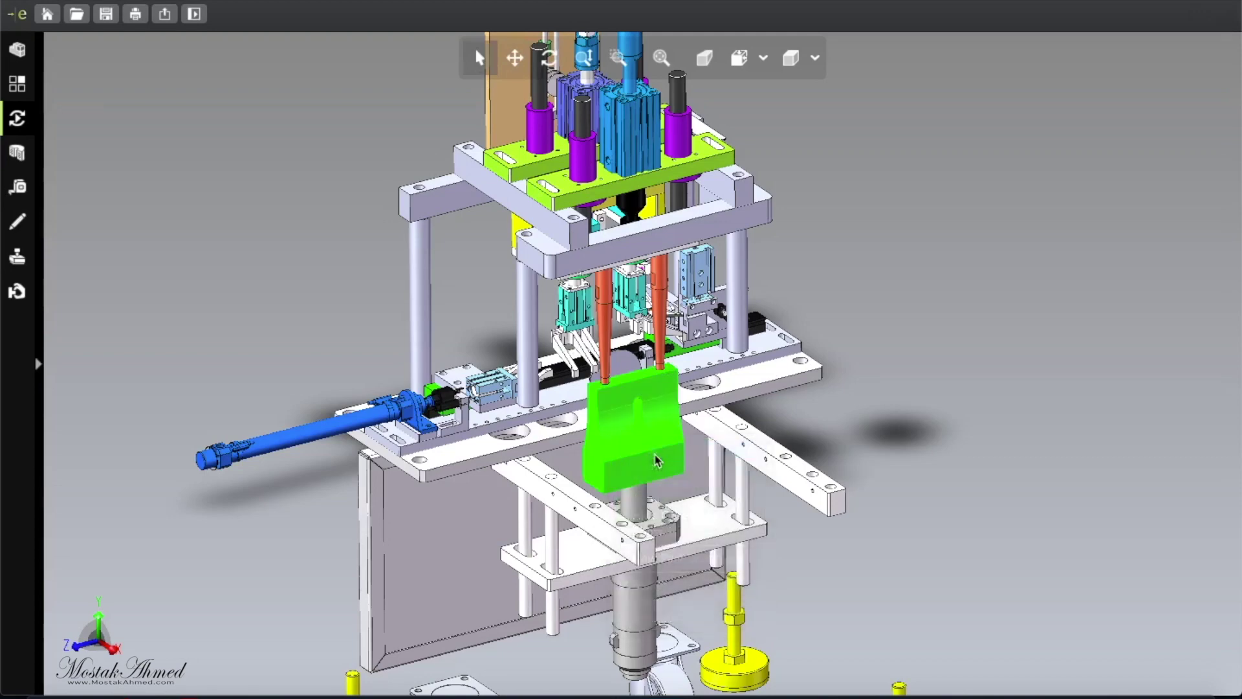
click(643, 607)
right_click(642, 606)
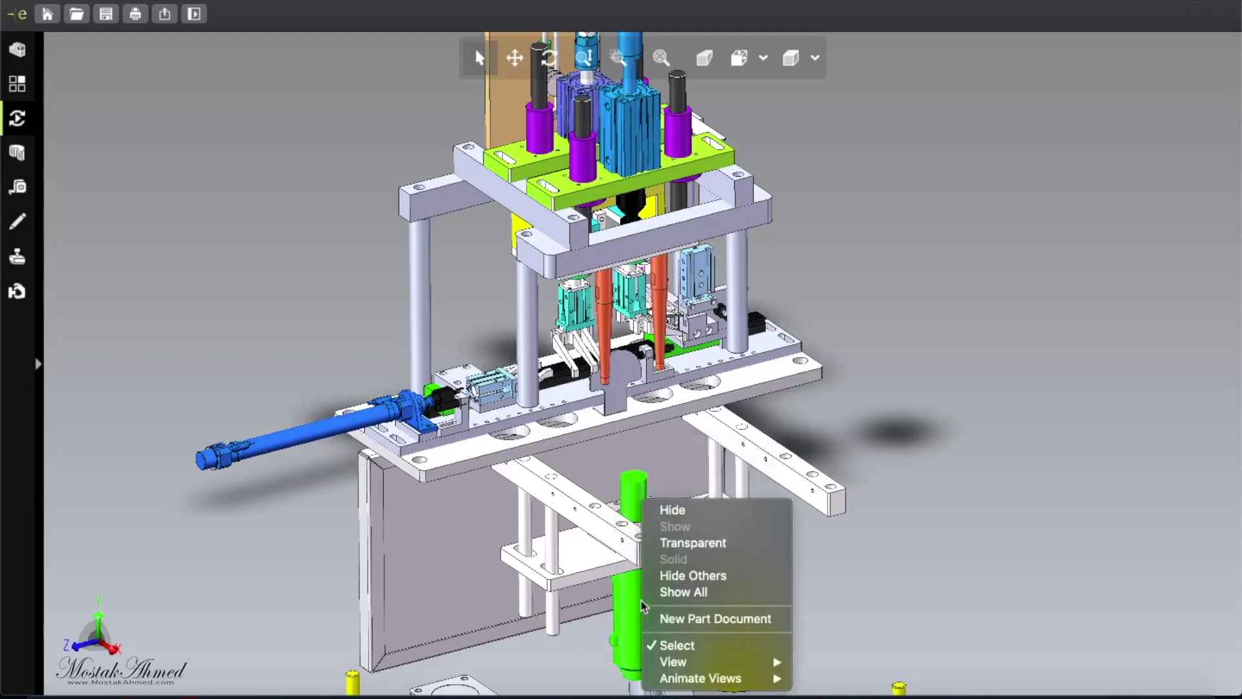
click(704, 510)
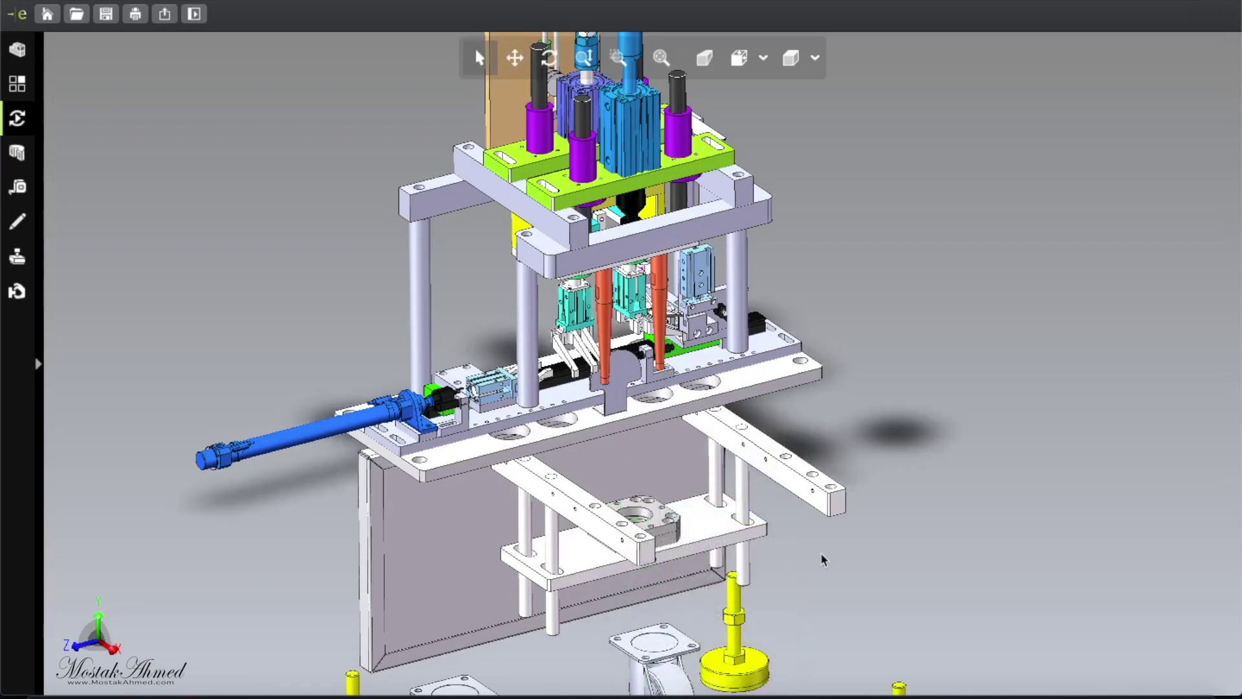
- Hide the lower cross-bar and the right cross-bar
click(583, 521)
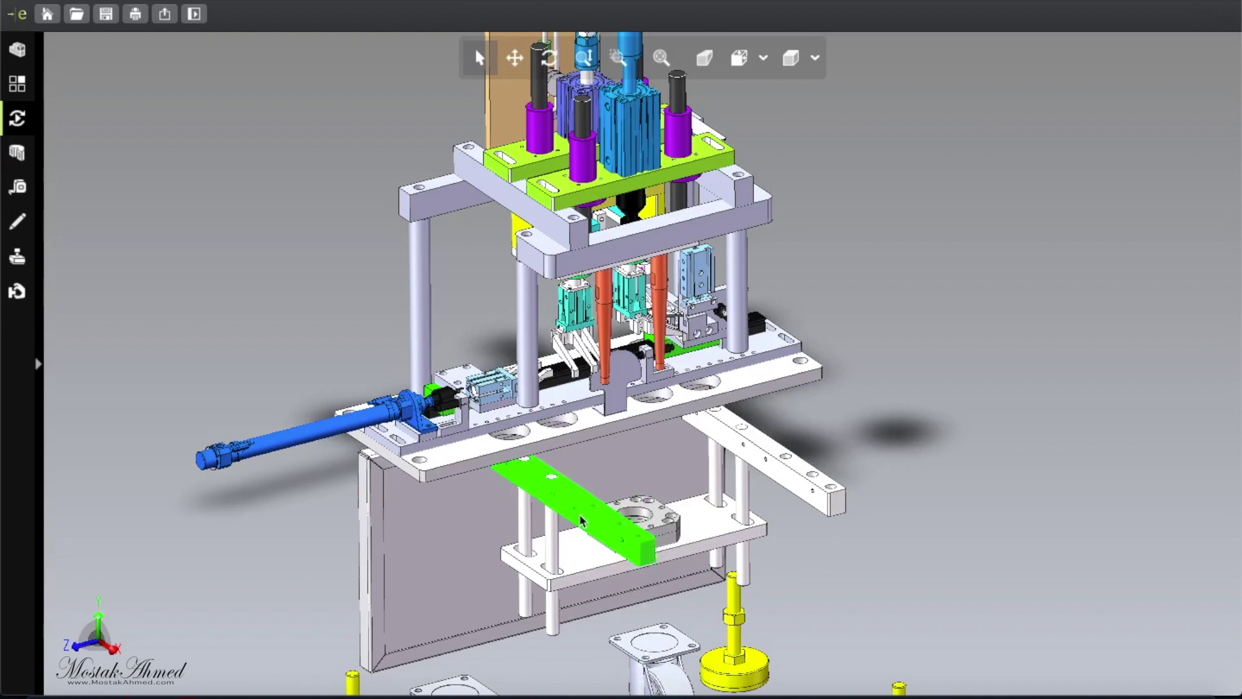
right_click(582, 521)
click(758, 470)
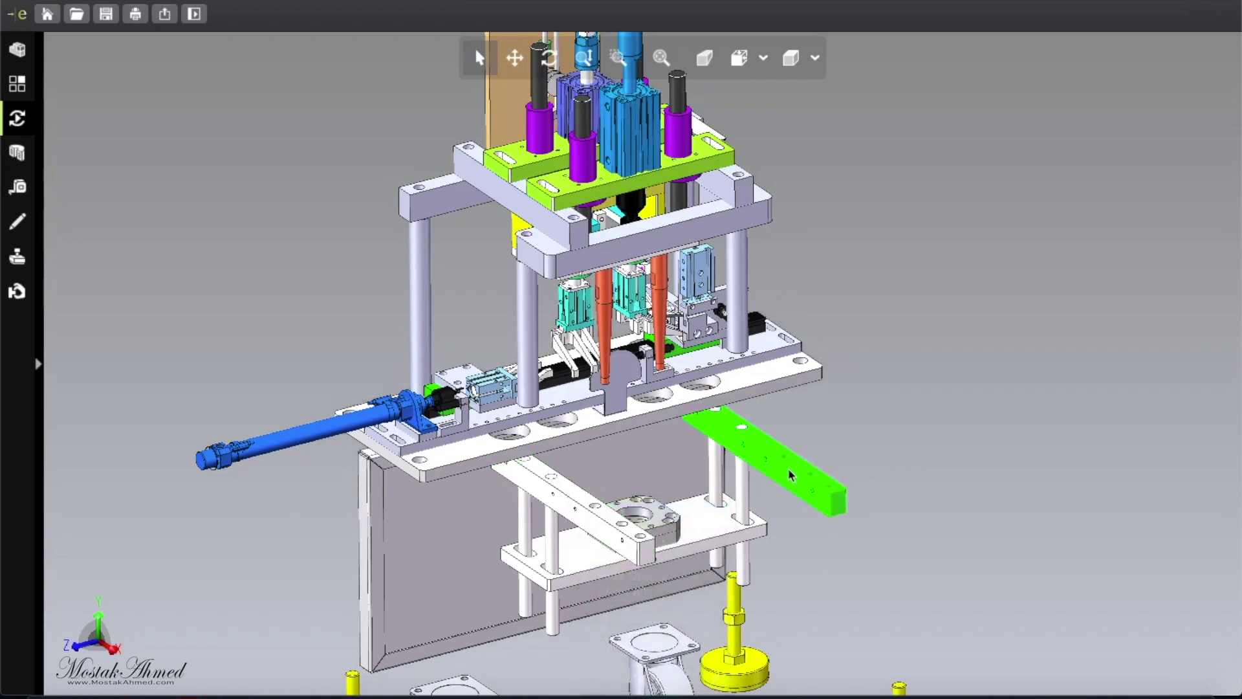
right_click(820, 477)
click(819, 477)
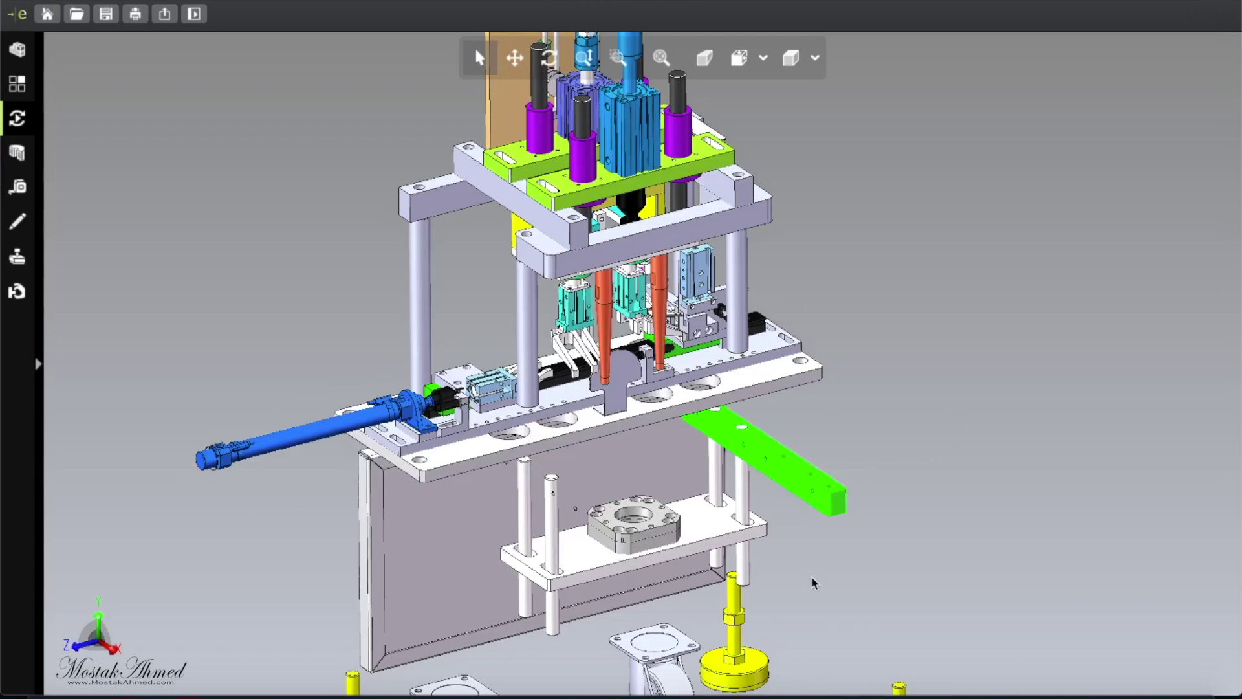
key(Delete)
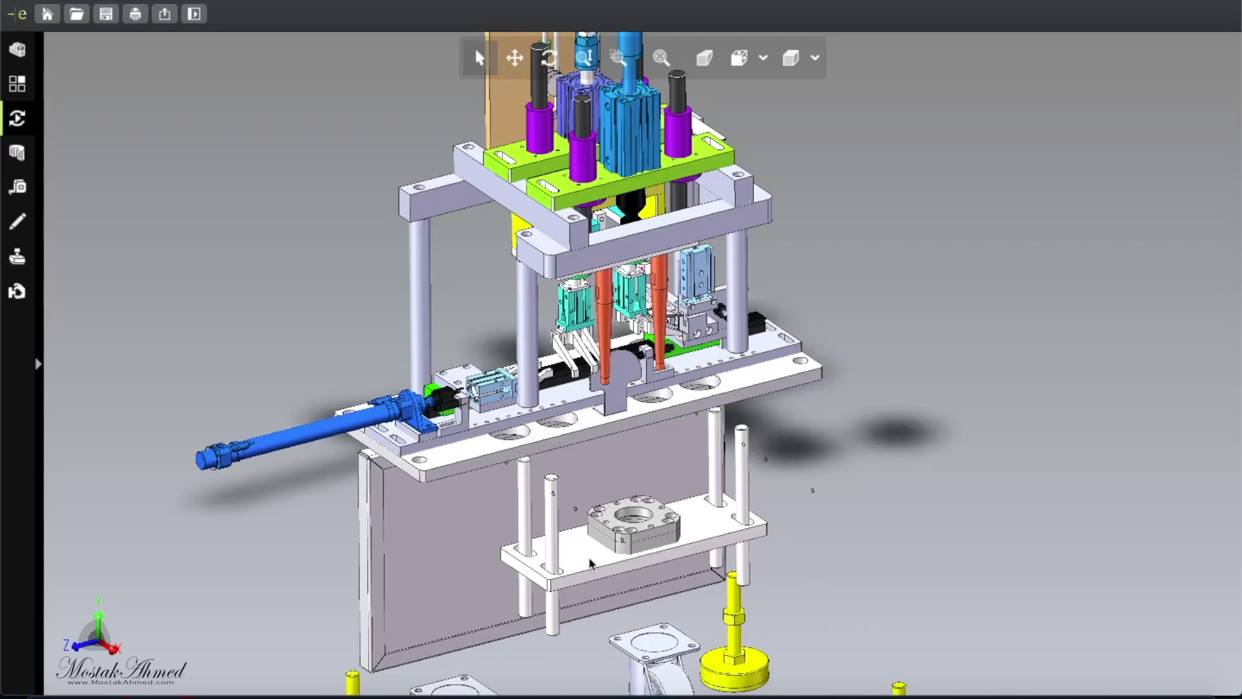
- Hide the lower horizontal plate and two of the vertical support rods
click(590, 564)
right_click(591, 500)
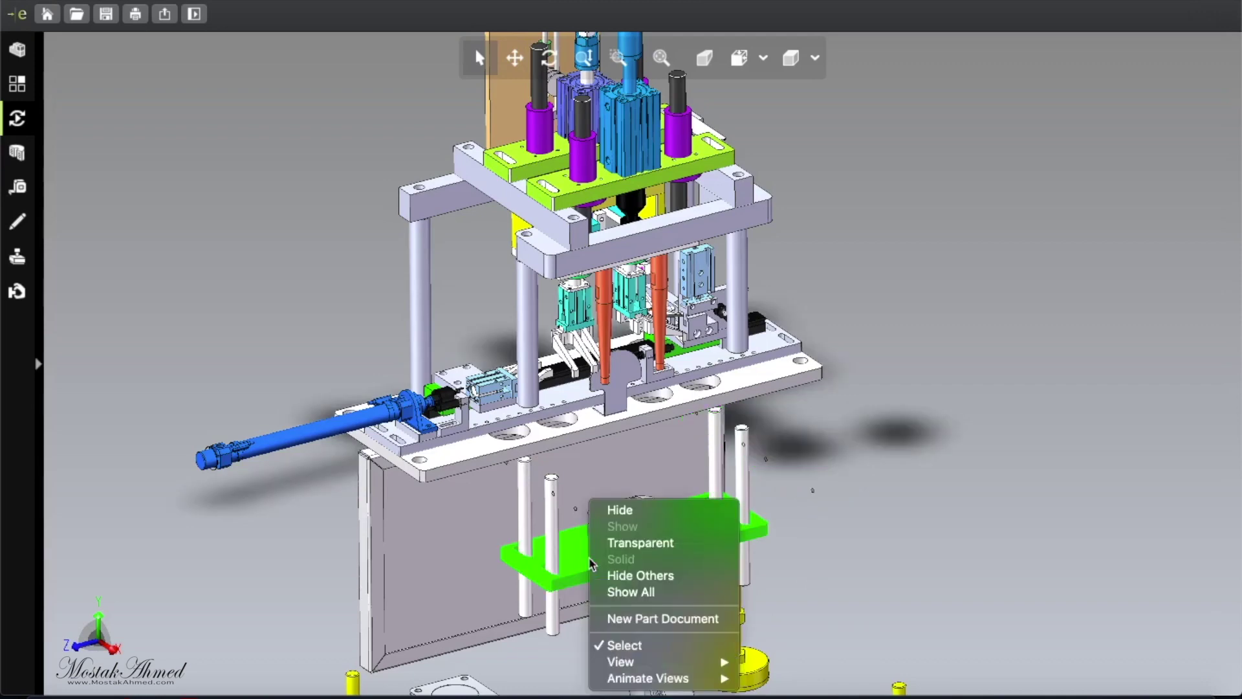
click(632, 512)
click(552, 550)
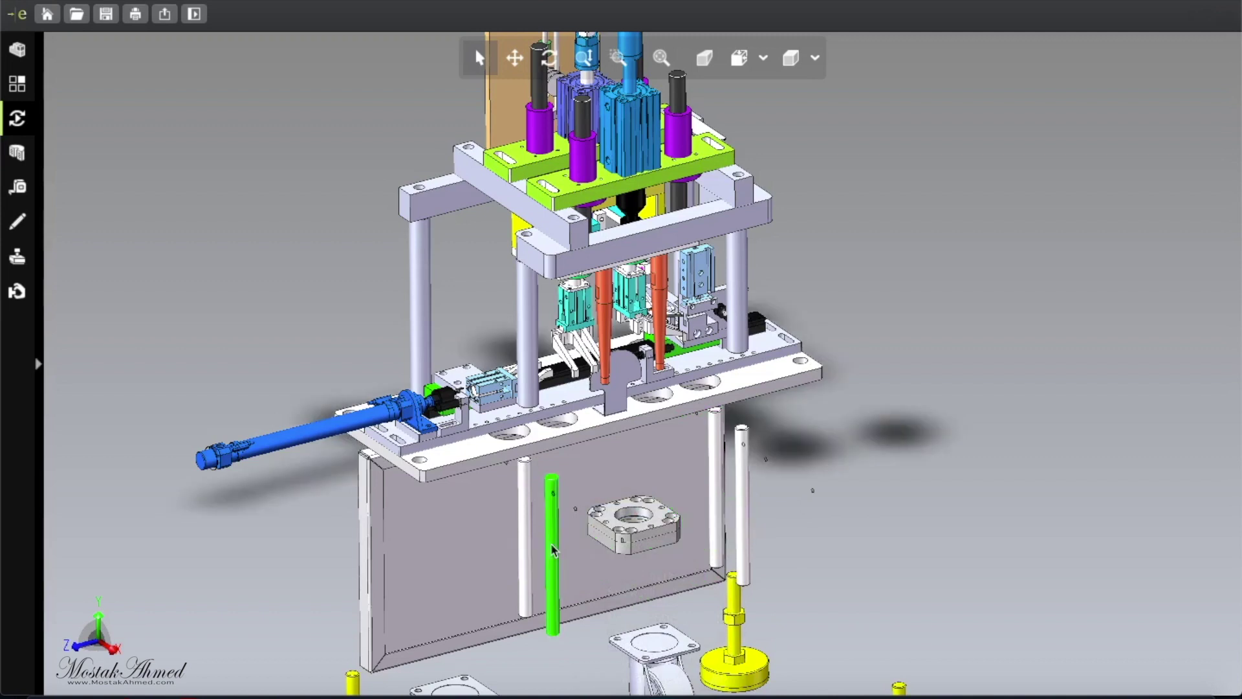
right_click(545, 496)
click(583, 512)
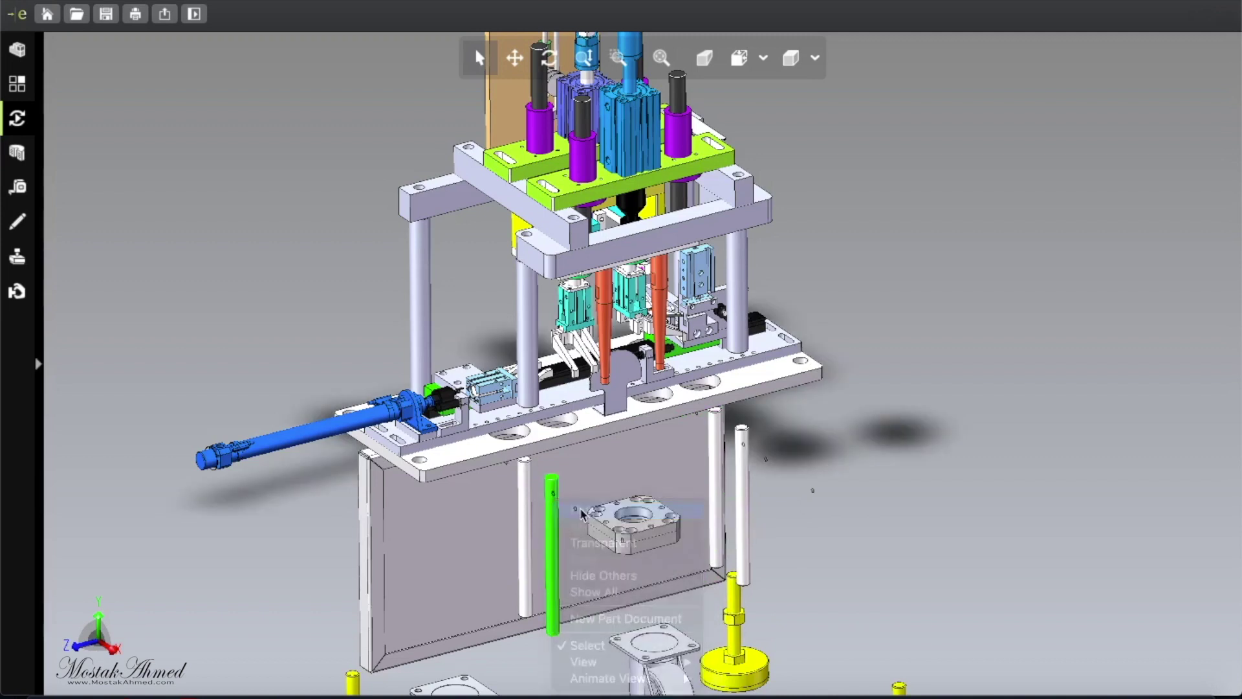
click(525, 541)
right_click(529, 542)
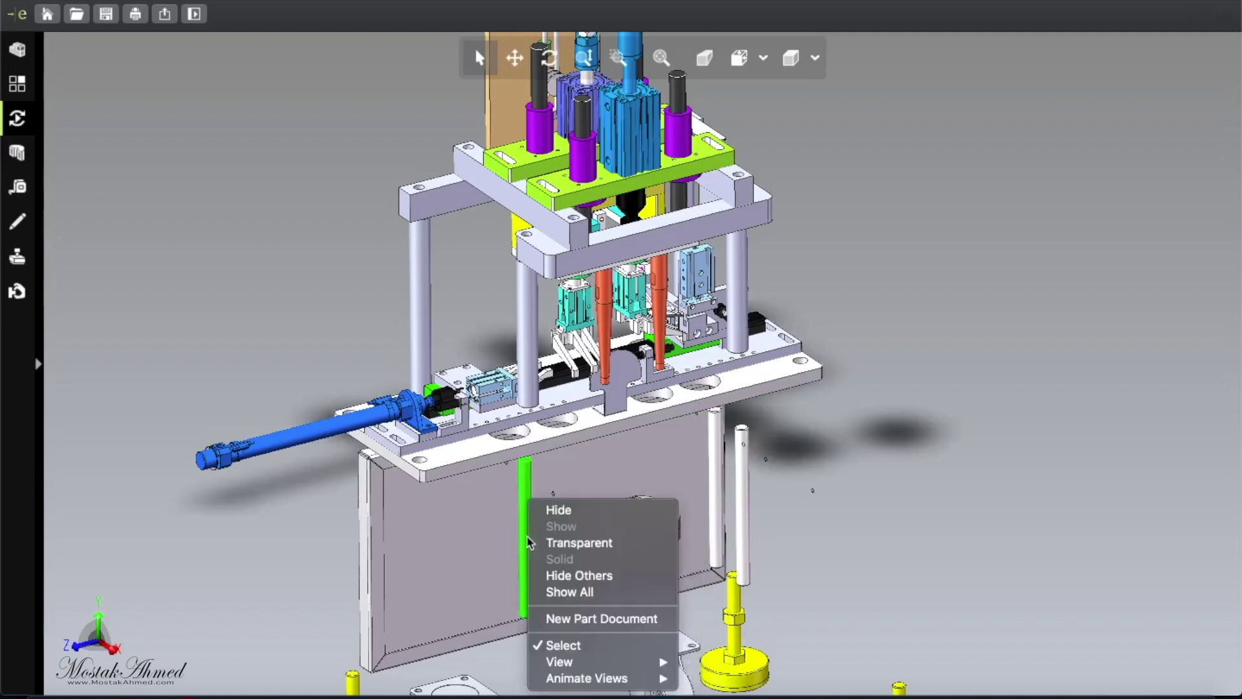
click(591, 511)
- Hide the remaining two support rods, including the white one
click(721, 482)
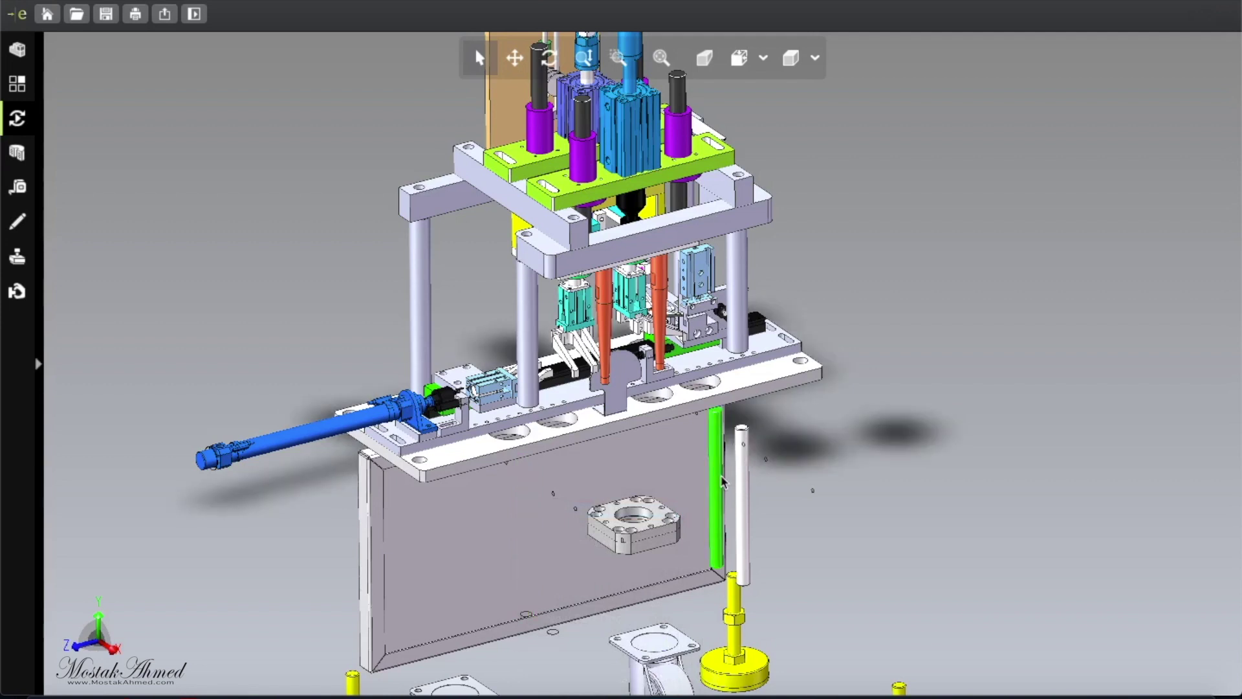
right_click(723, 477)
click(745, 477)
click(746, 475)
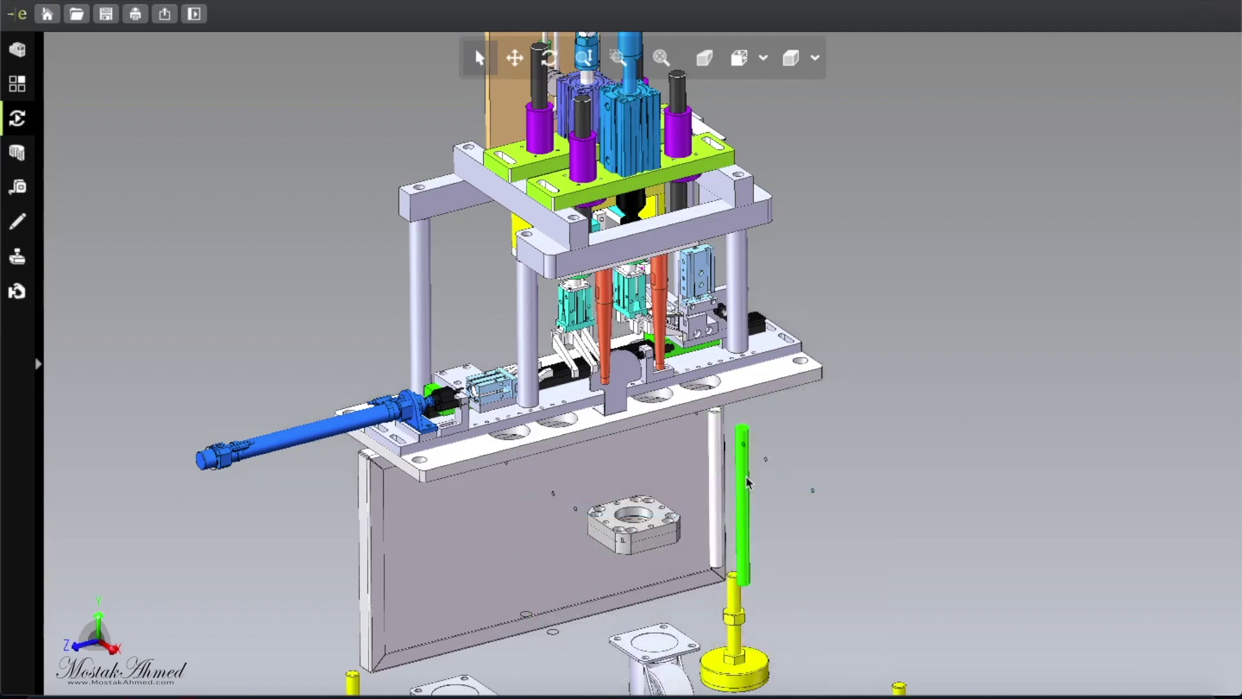
right_click(754, 470)
click(774, 481)
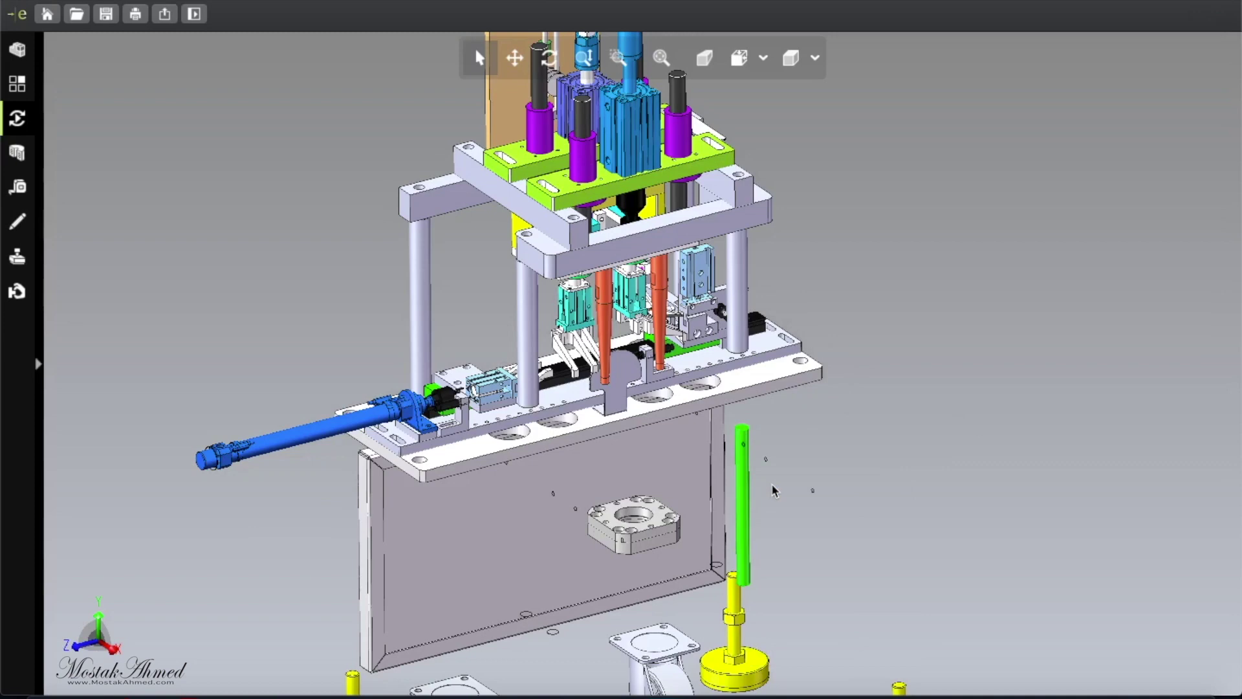
- Hide the large vertical panel and the grey top of the small block
click(440, 515)
right_click(441, 507)
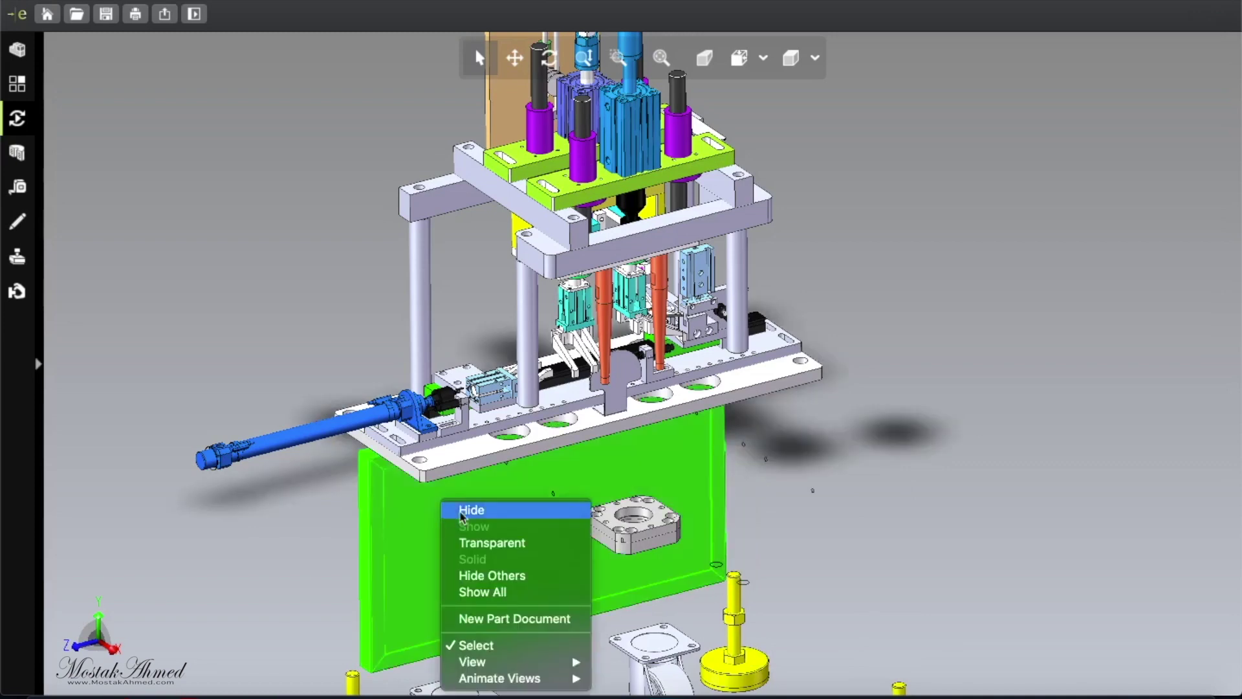
click(485, 510)
click(611, 514)
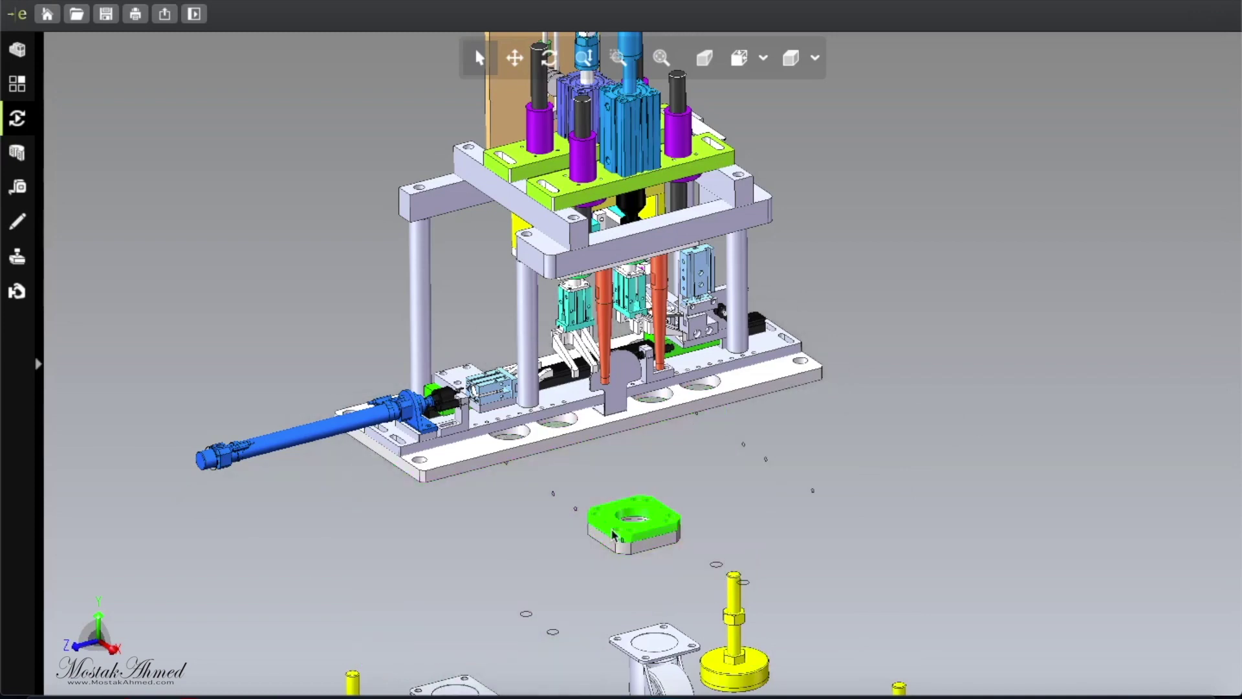
right_click(613, 503)
click(641, 542)
right_click(644, 507)
click(669, 509)
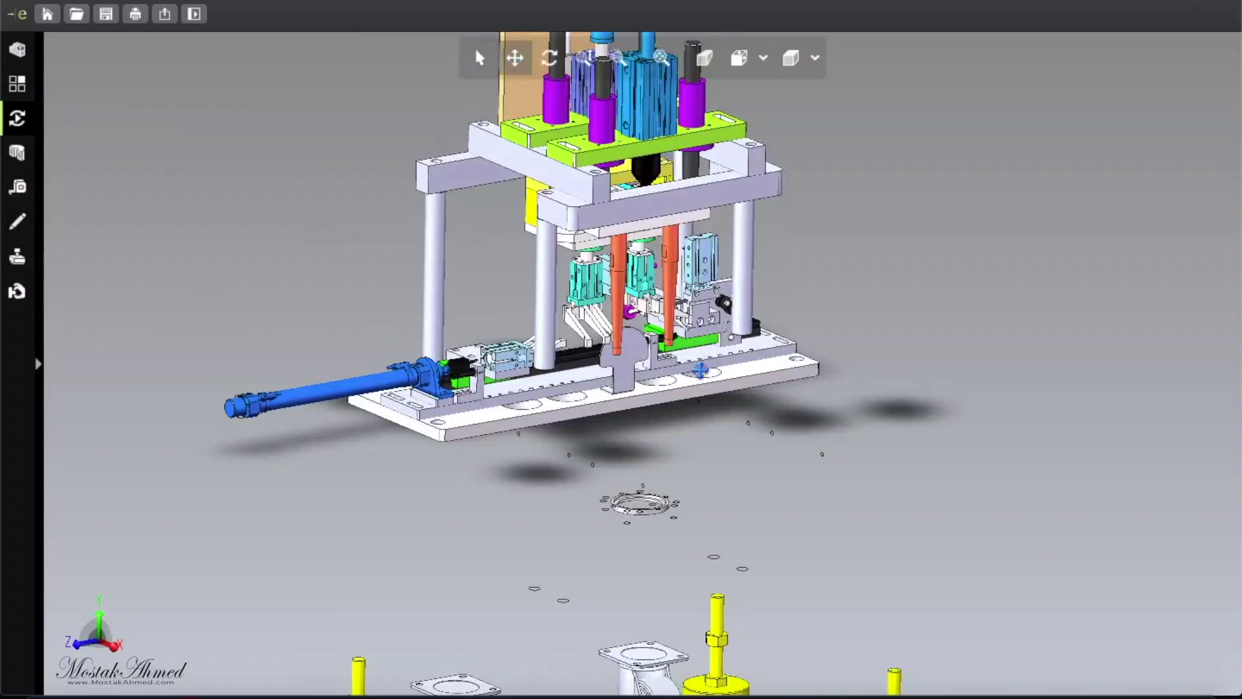
- Pan and orbit the stripped-down press to an elevated three-quarter view showing its top
drag(700, 370, 701, 544)
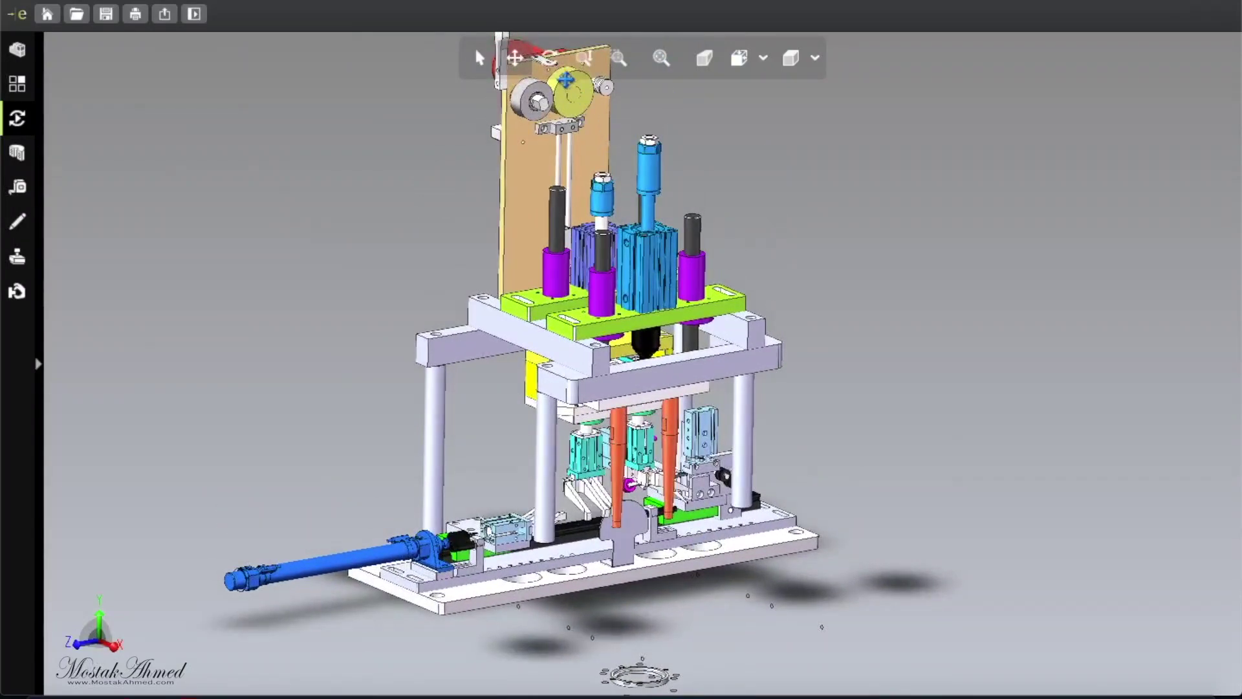
mouse_move(923, 452)
mouse_down()
mouse_move(846, 461)
mouse_move(758, 527)
mouse_move(807, 436)
mouse_move(783, 438)
mouse_move(788, 386)
mouse_move(810, 424)
mouse_move(753, 422)
mouse_move(824, 385)
mouse_move(824, 397)
mouse_up()
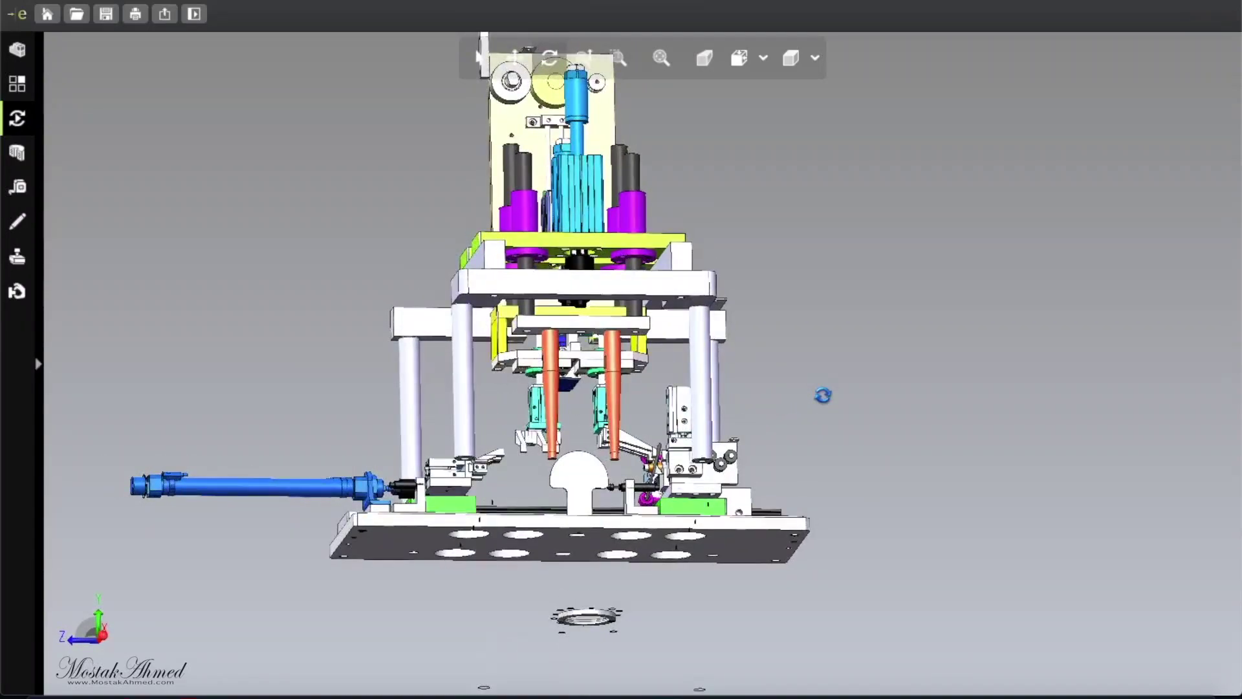
click(516, 58)
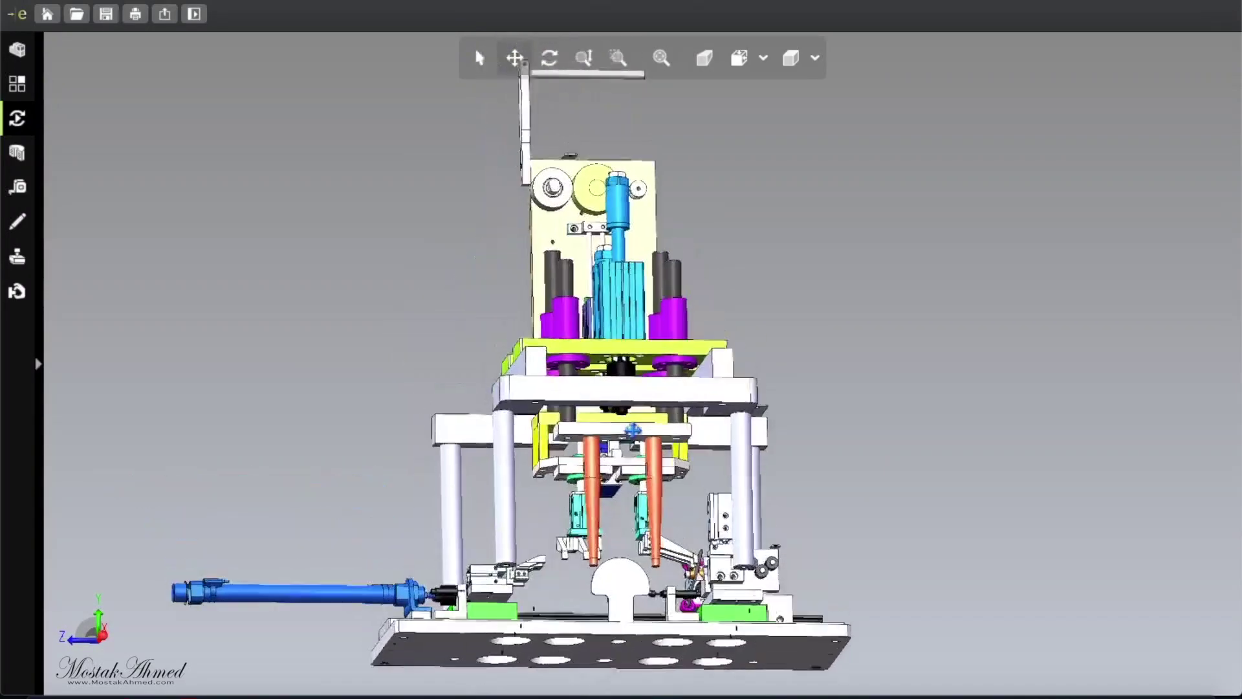
drag(549, 39, 586, 127)
click(549, 58)
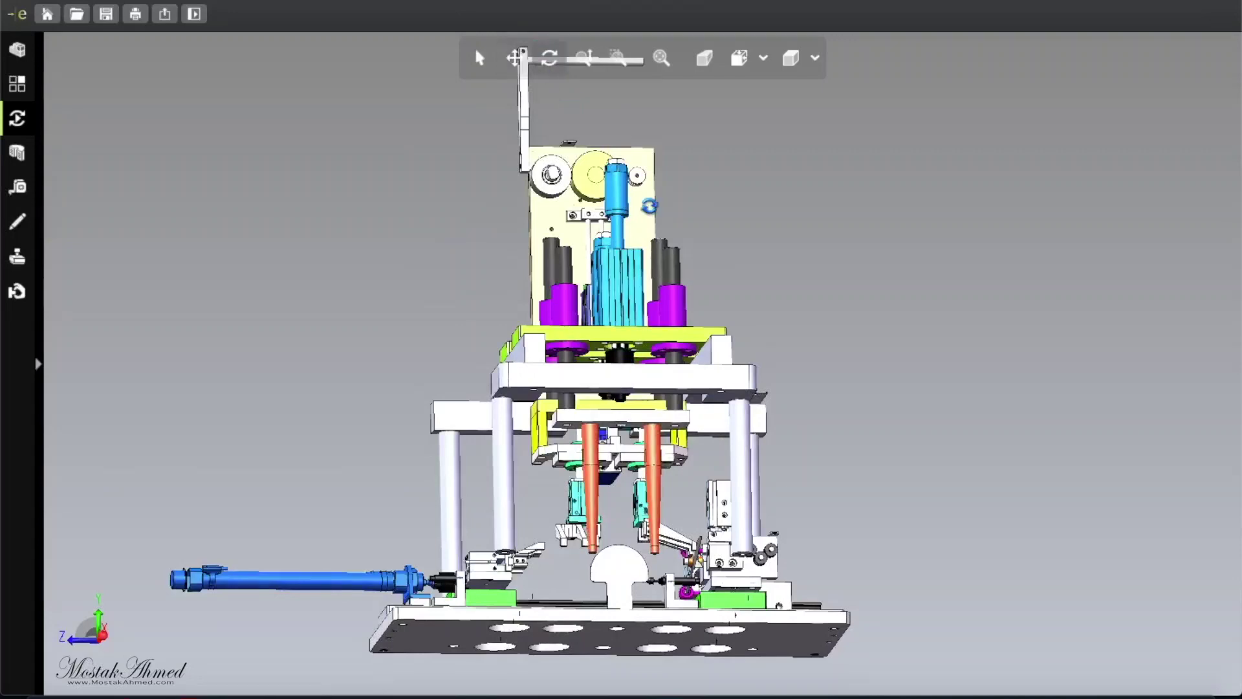
drag(650, 206, 648, 202)
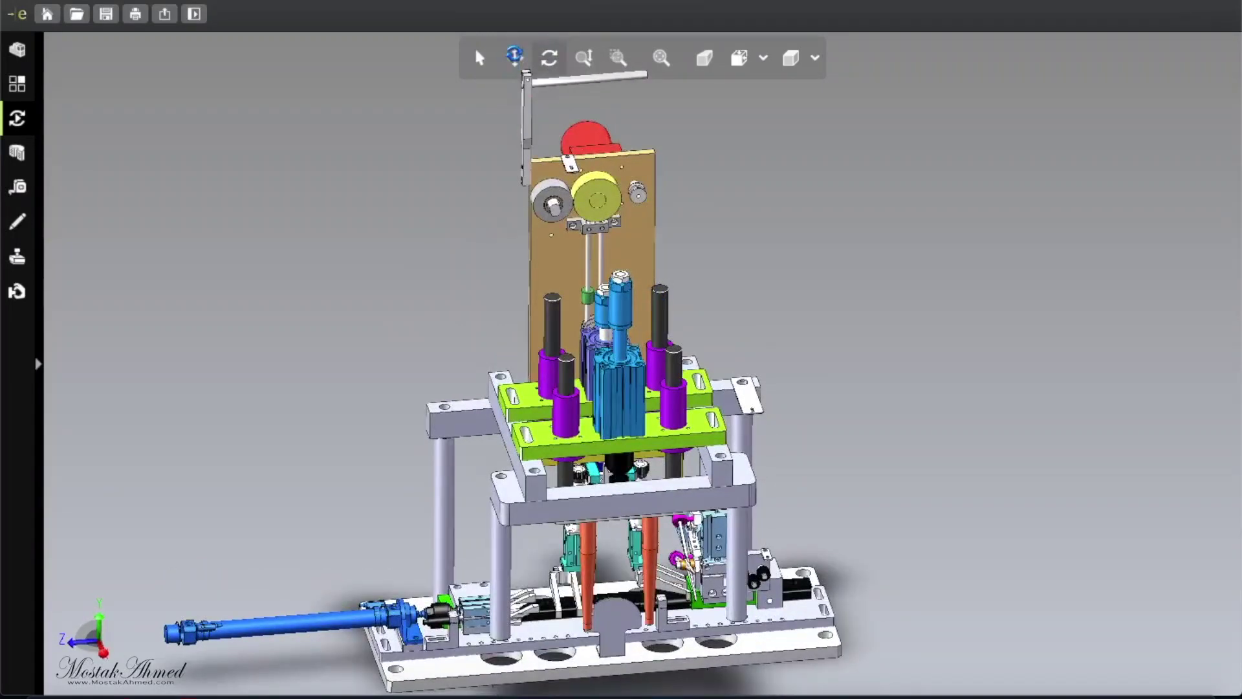
click(515, 58)
drag(612, 438, 619, 376)
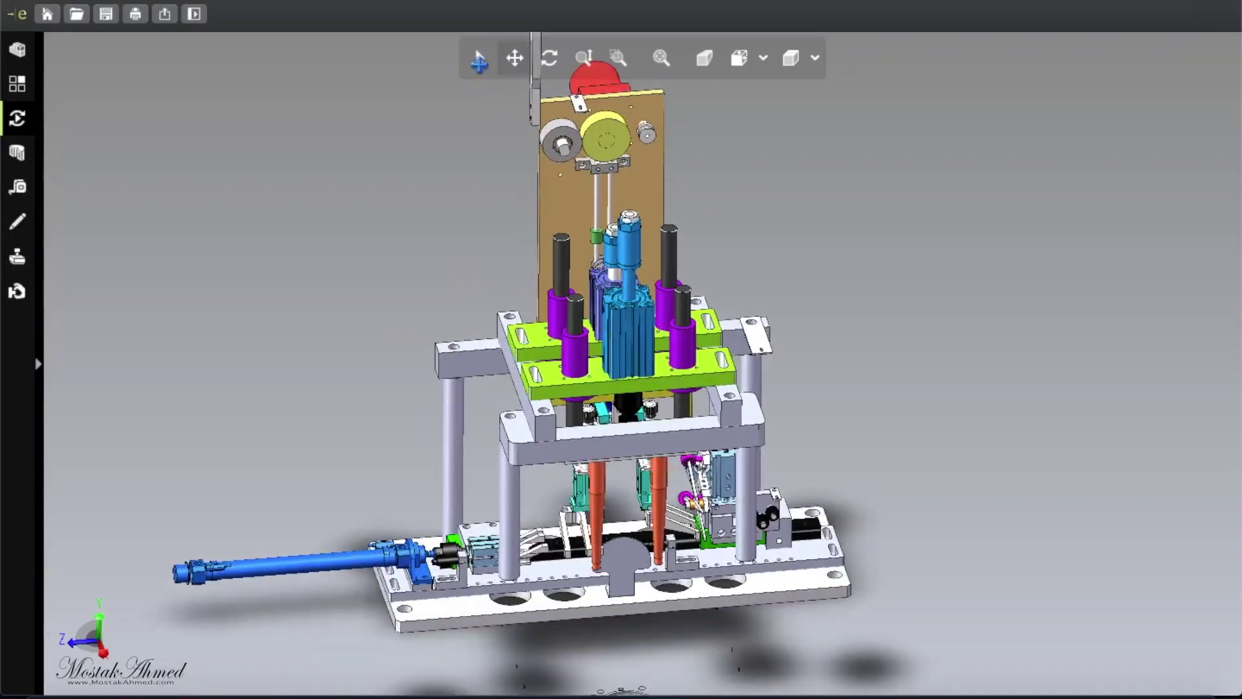
- Hide the base plate and the crossbar plate
click(479, 59)
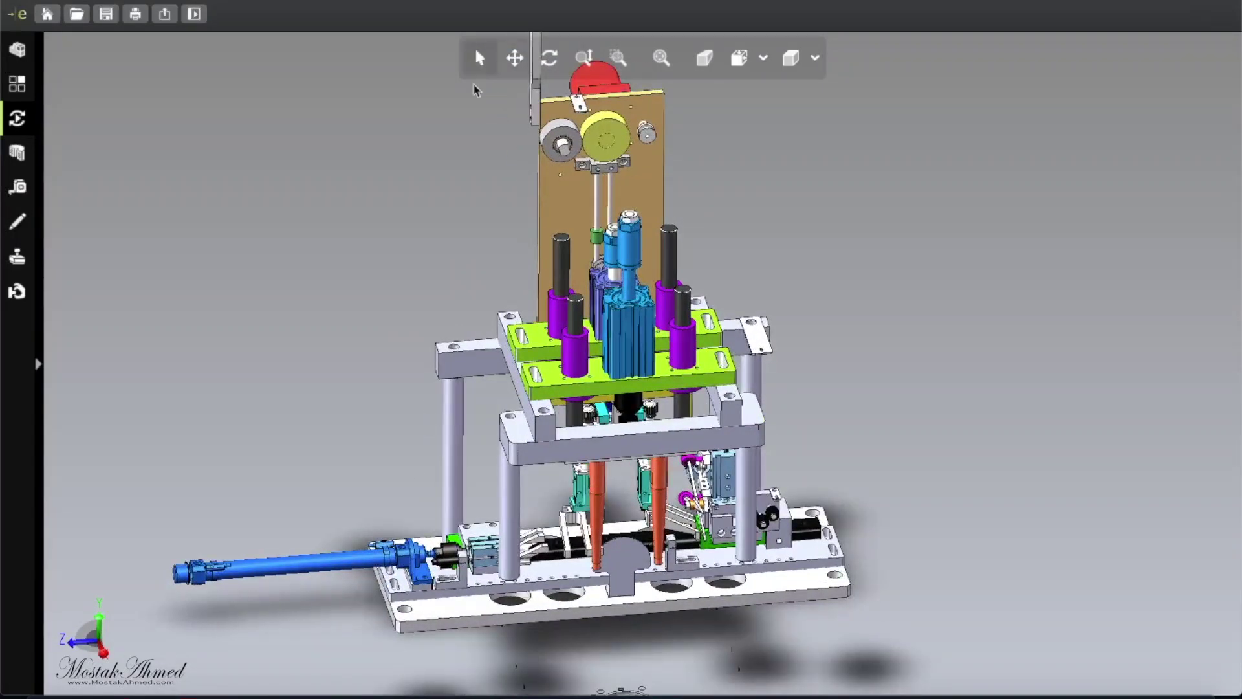
click(463, 618)
right_click(463, 618)
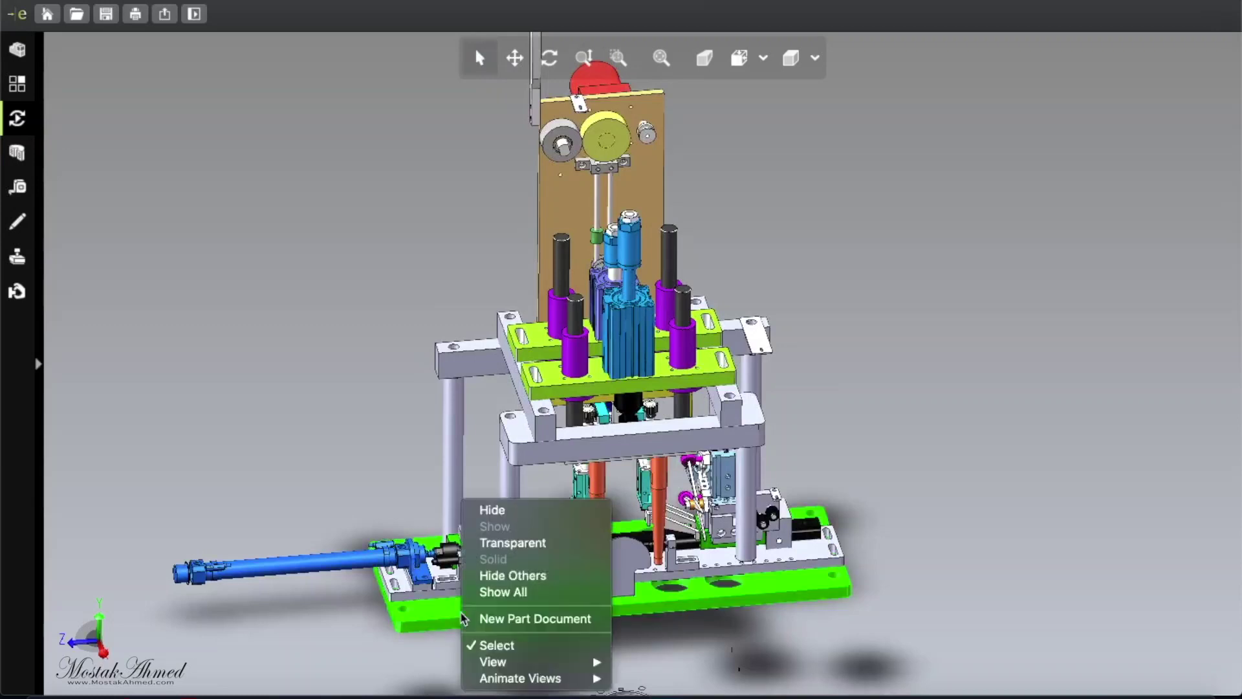
click(492, 509)
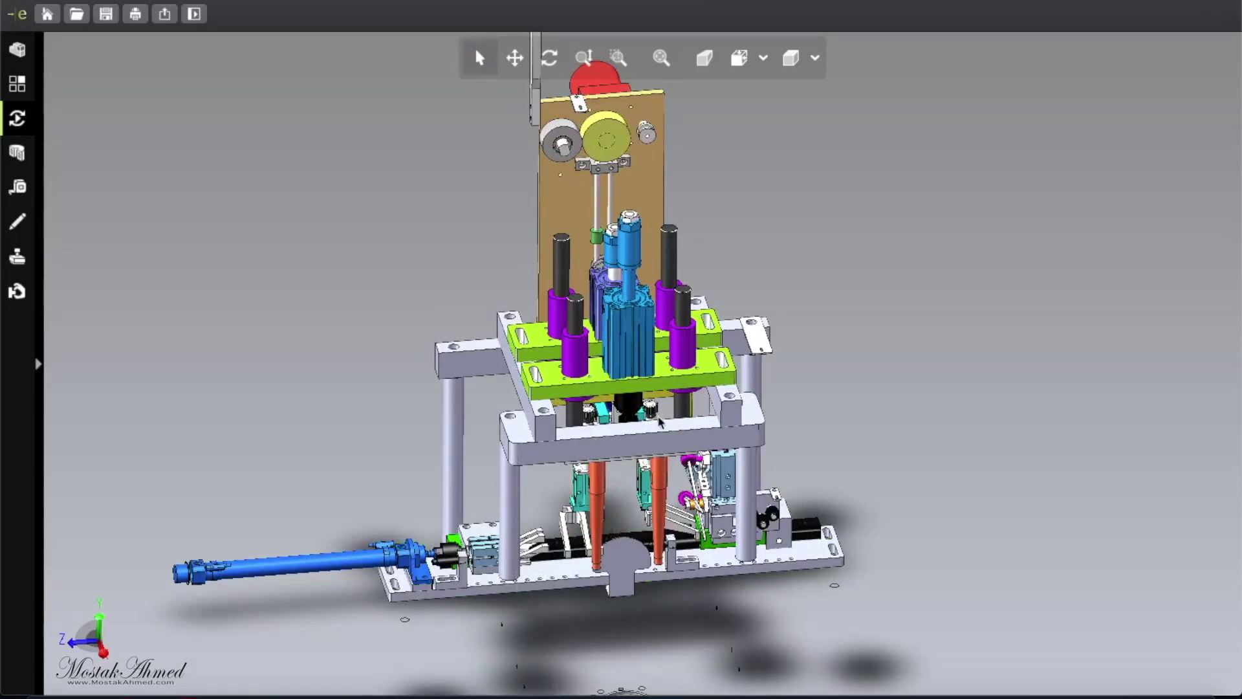
click(655, 438)
right_click(656, 438)
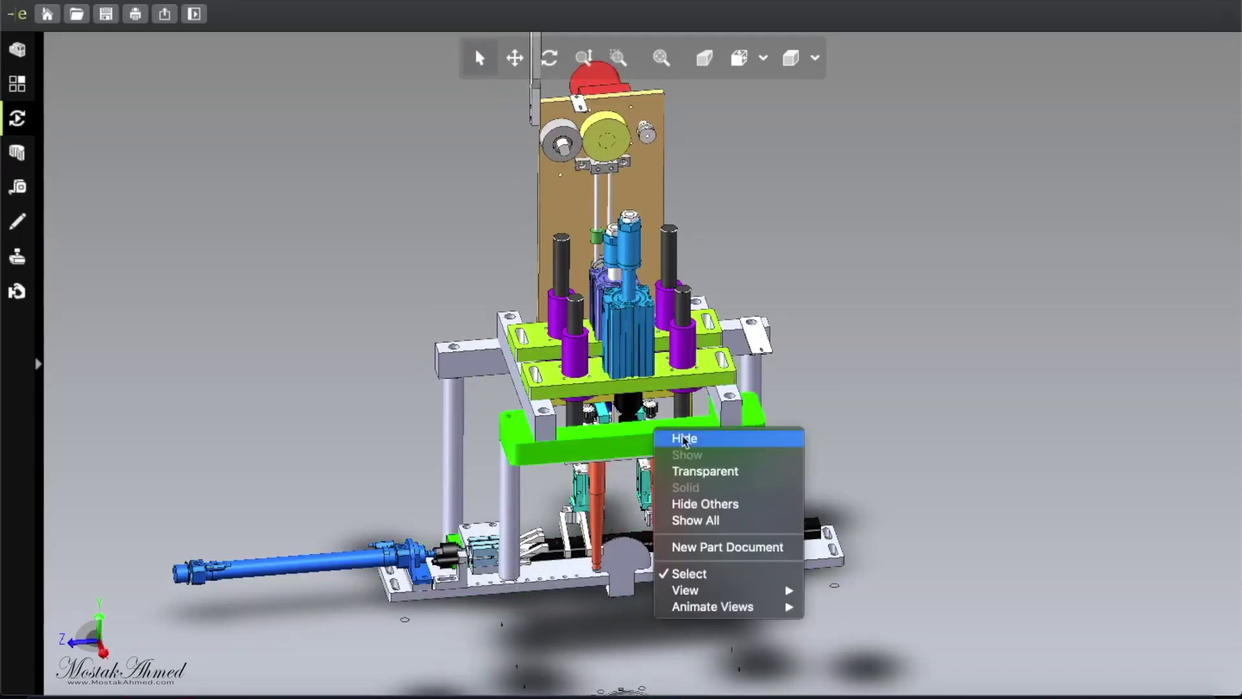
click(680, 436)
- Hide the left and right pillars
click(510, 525)
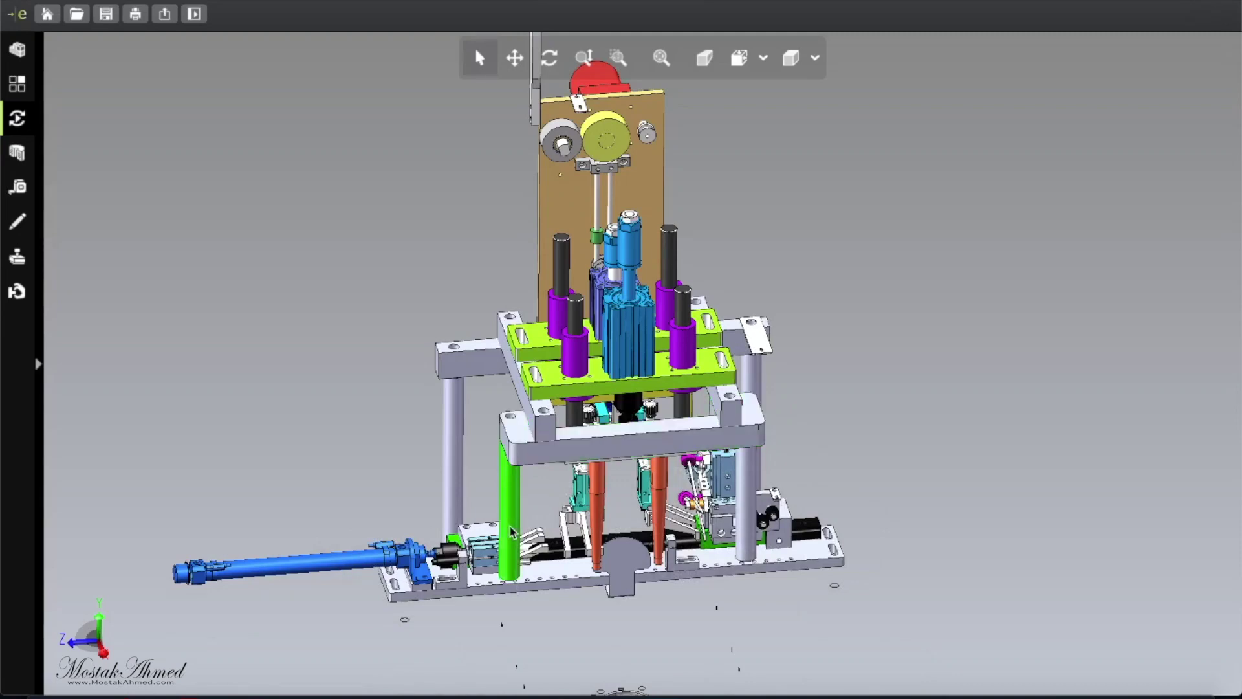
right_click(509, 525)
click(542, 510)
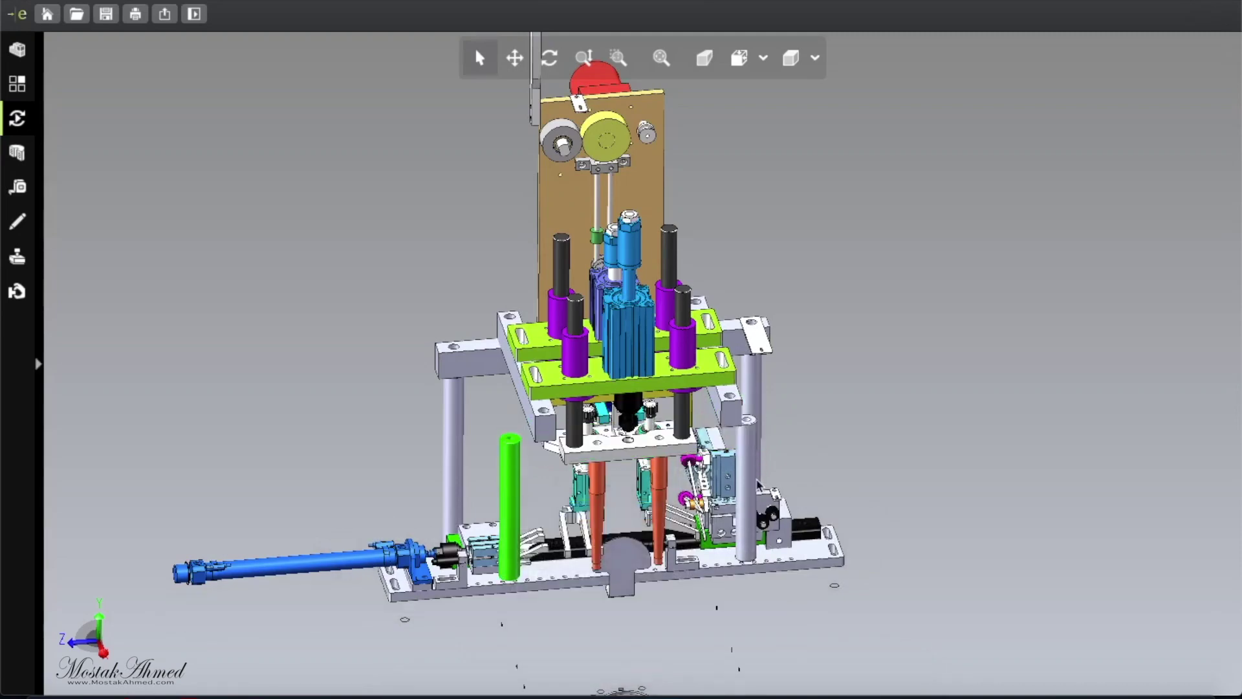
click(758, 483)
right_click(765, 480)
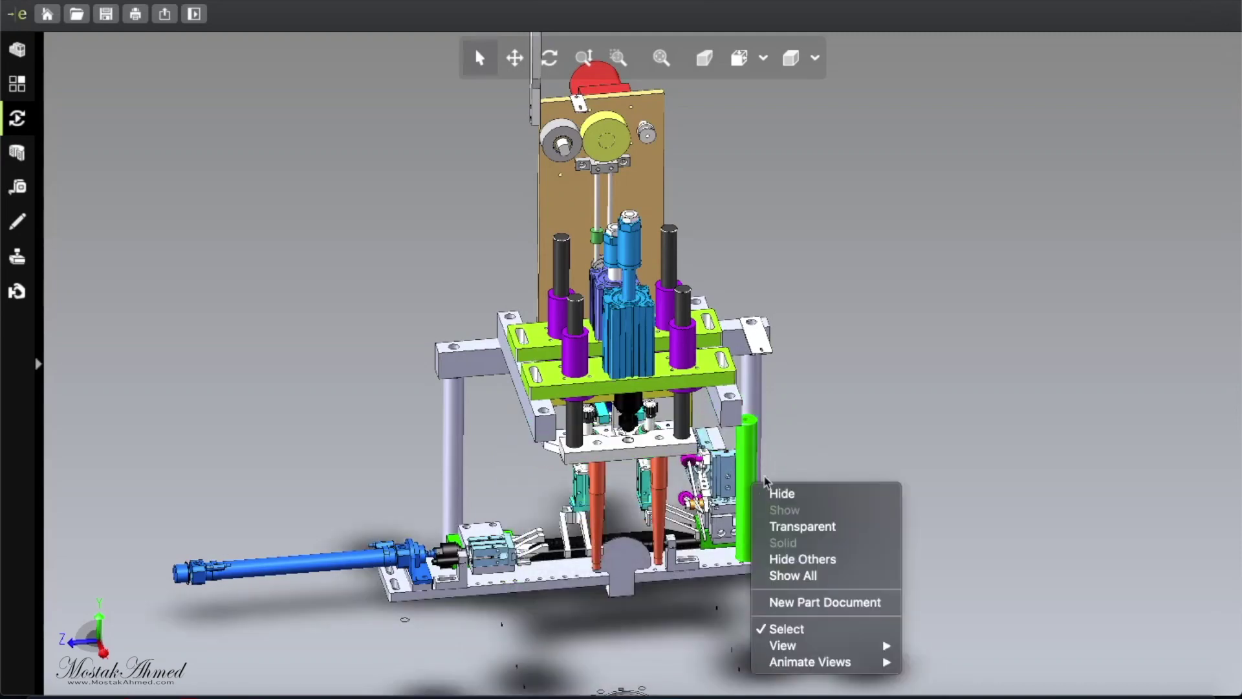
click(799, 494)
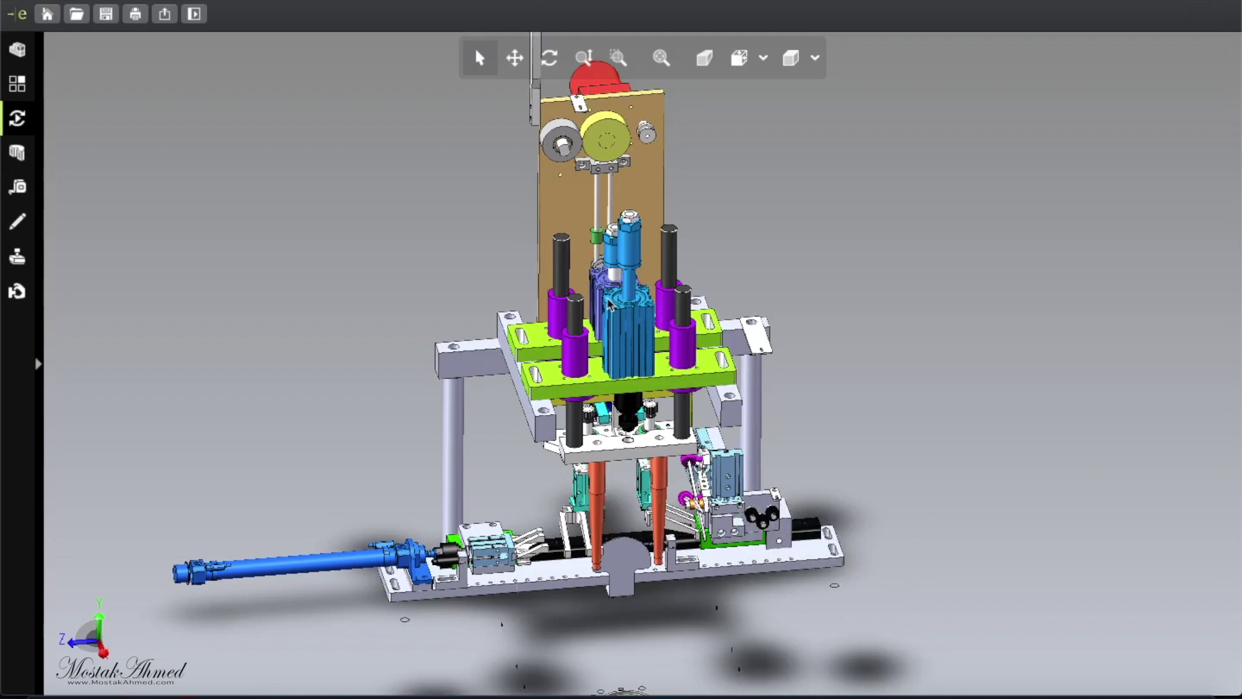
- Hide the orange rod and the right purple sleeve
click(633, 352)
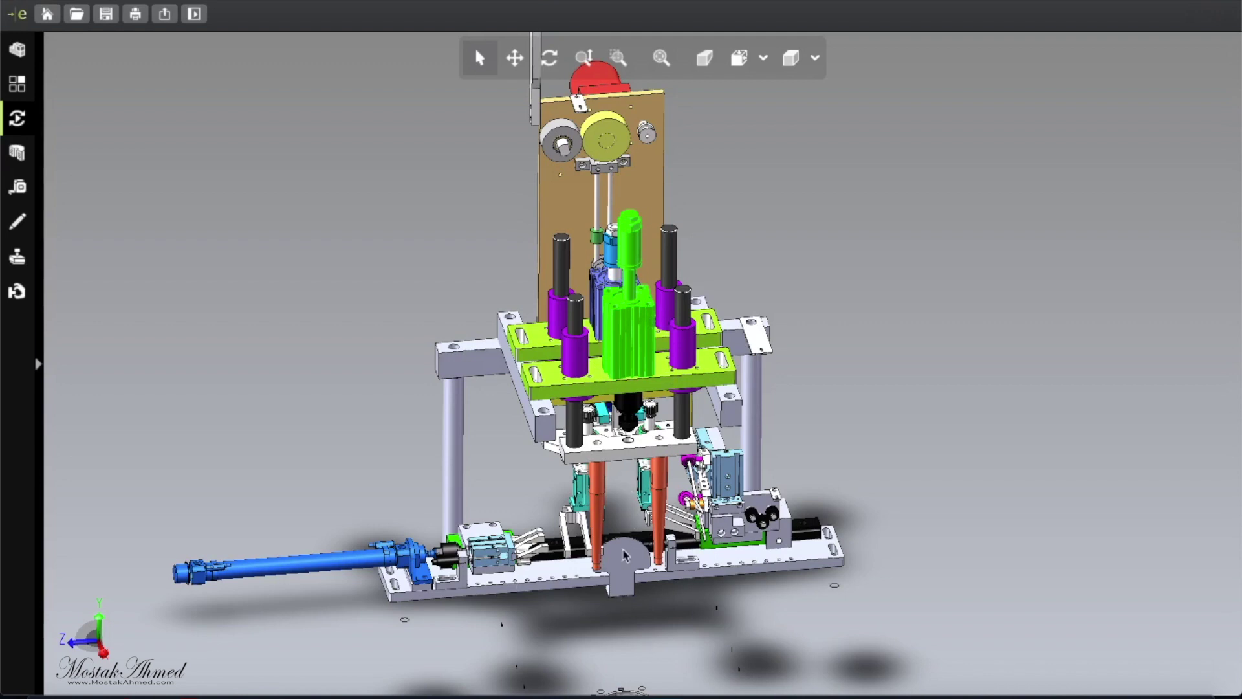
right_click(658, 493)
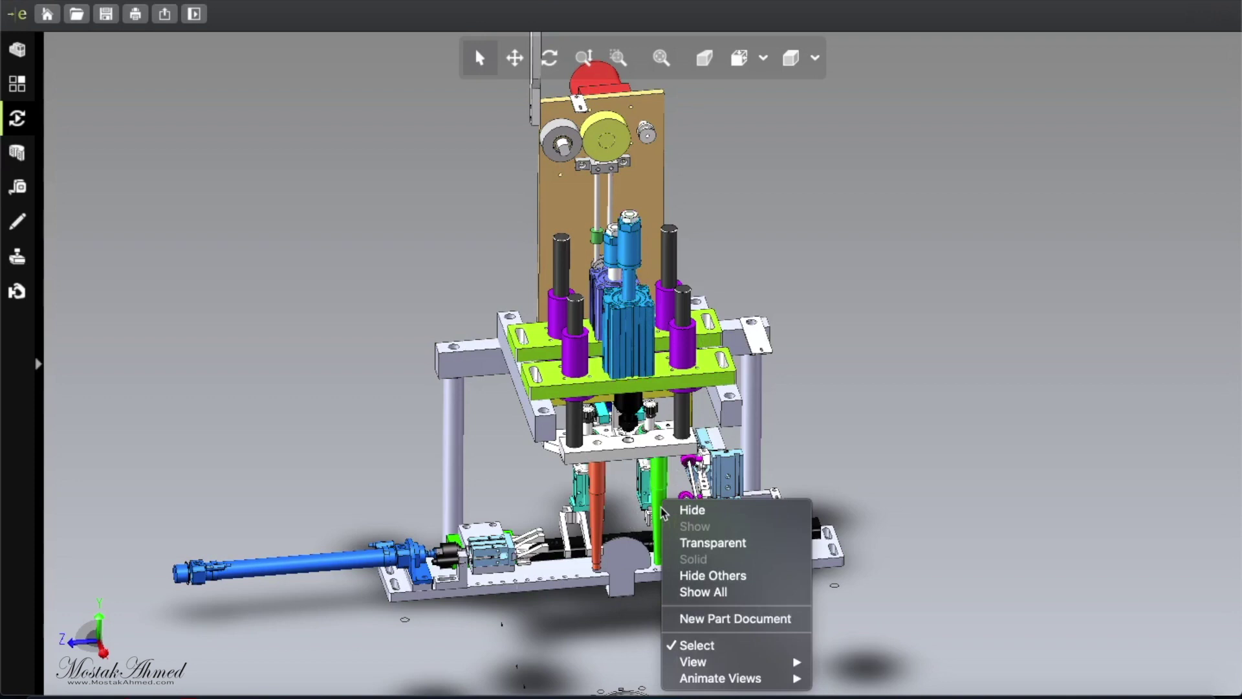
key(Escape)
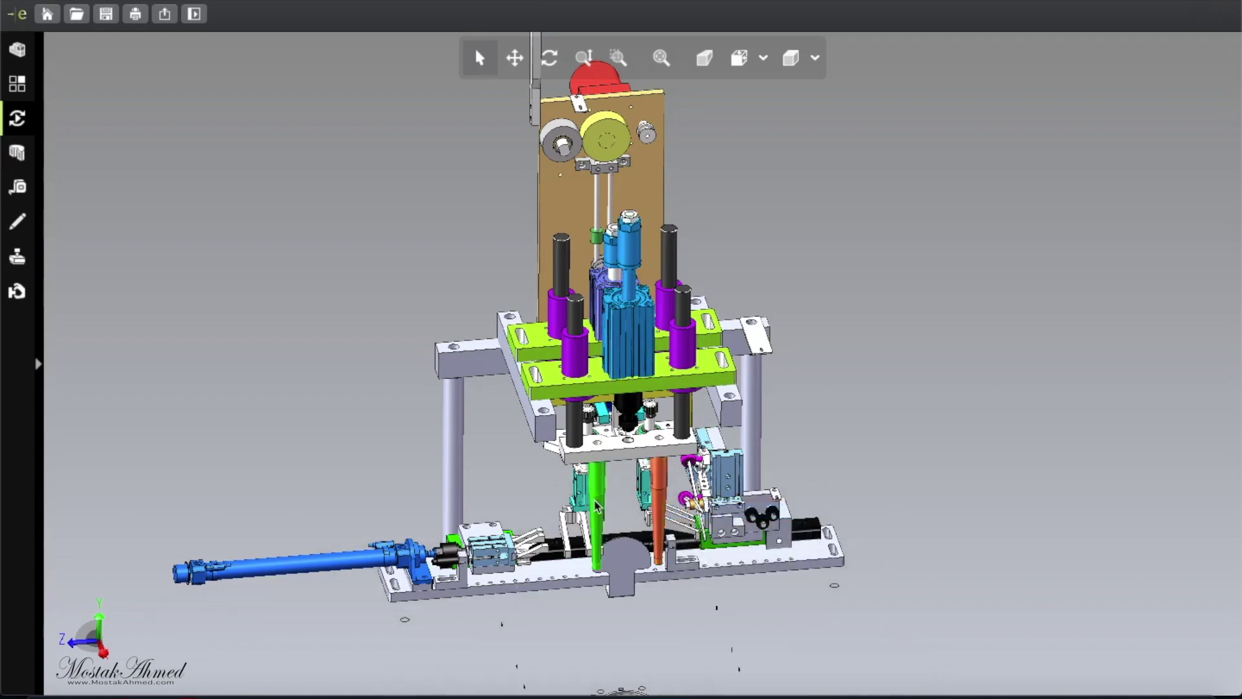
right_click(597, 497)
click(625, 509)
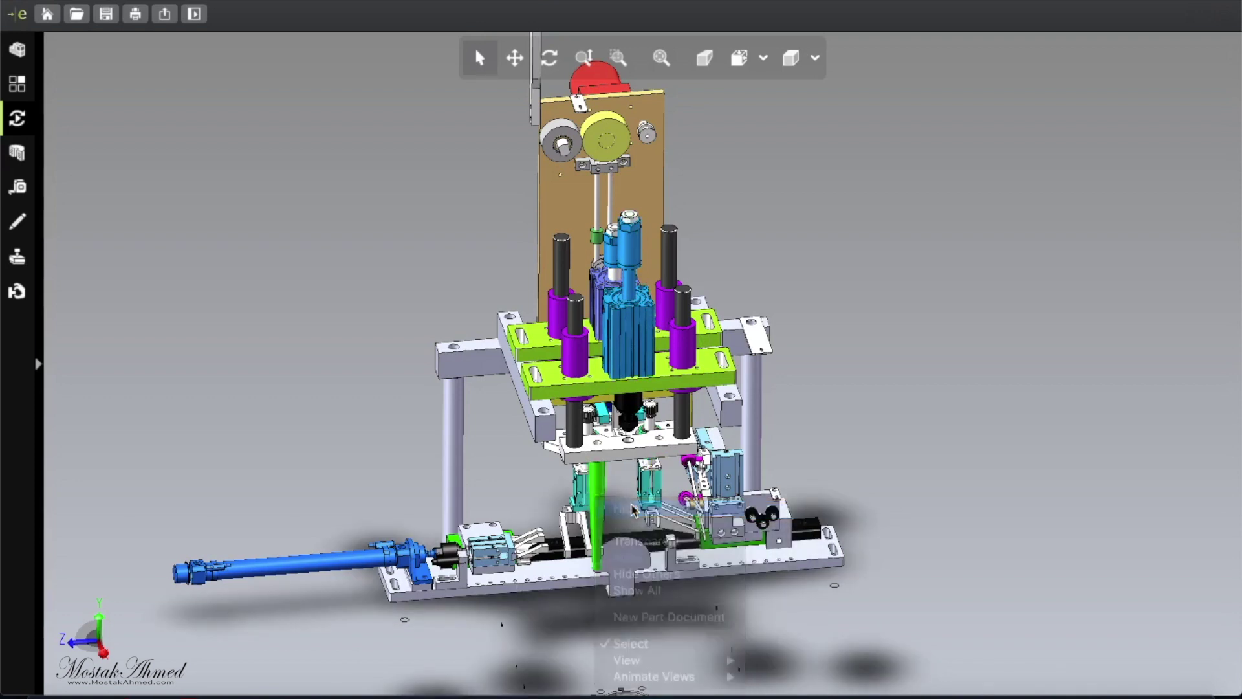
right_click(692, 350)
key(Escape)
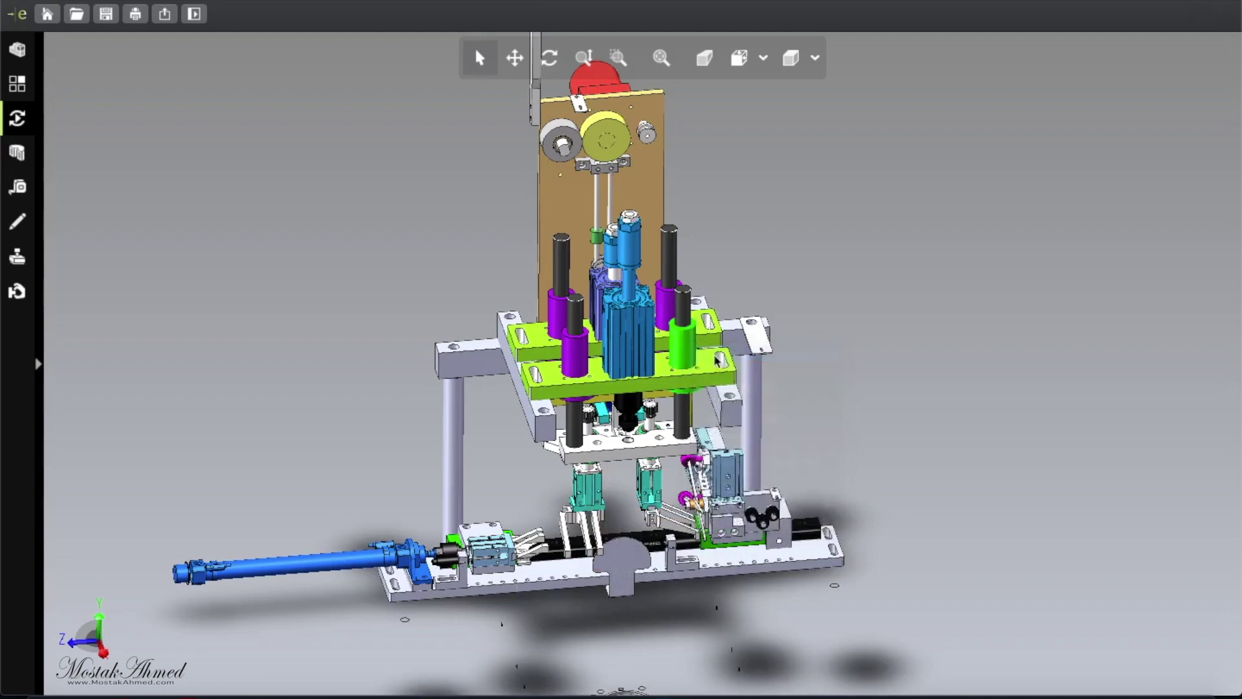
right_click(594, 344)
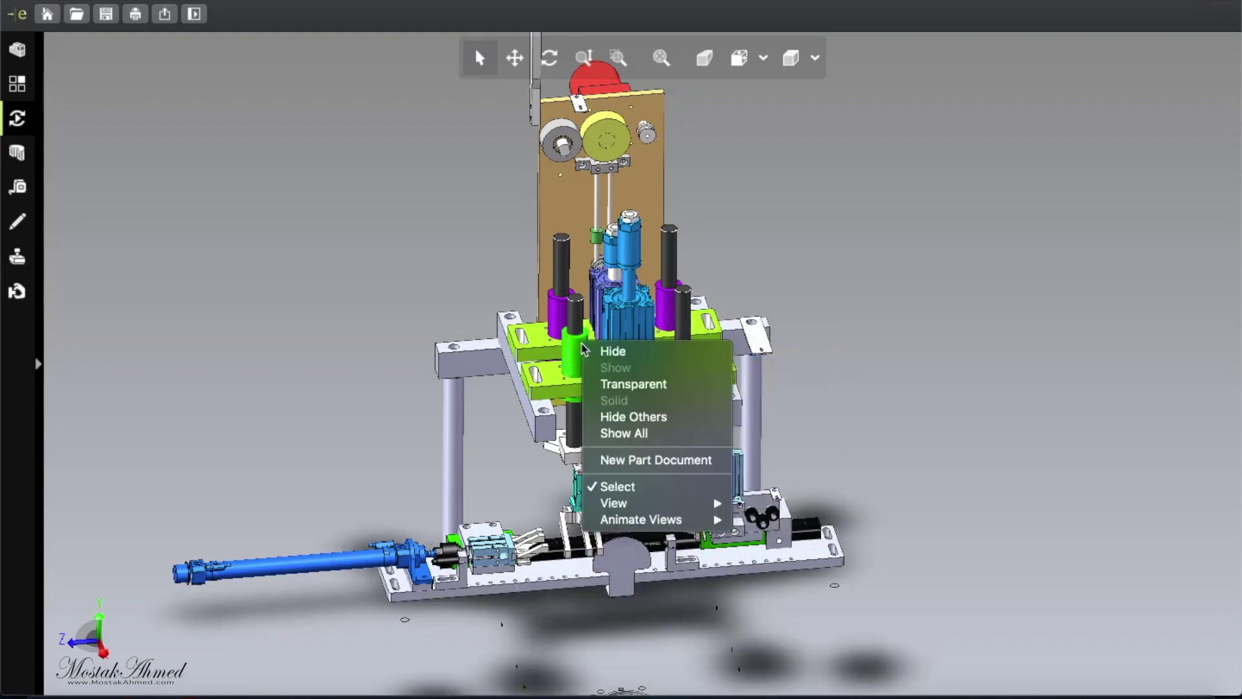
click(615, 351)
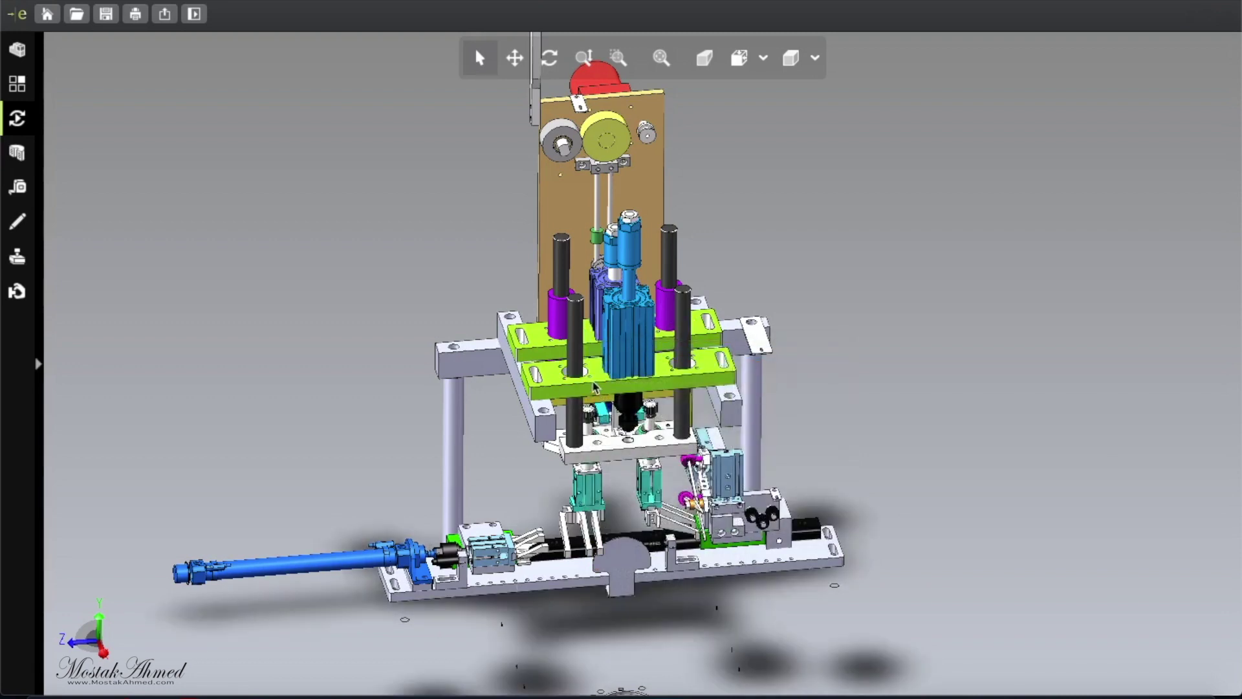
- Hide the lower green plate and the central blue cylinder
right_click(593, 380)
click(626, 389)
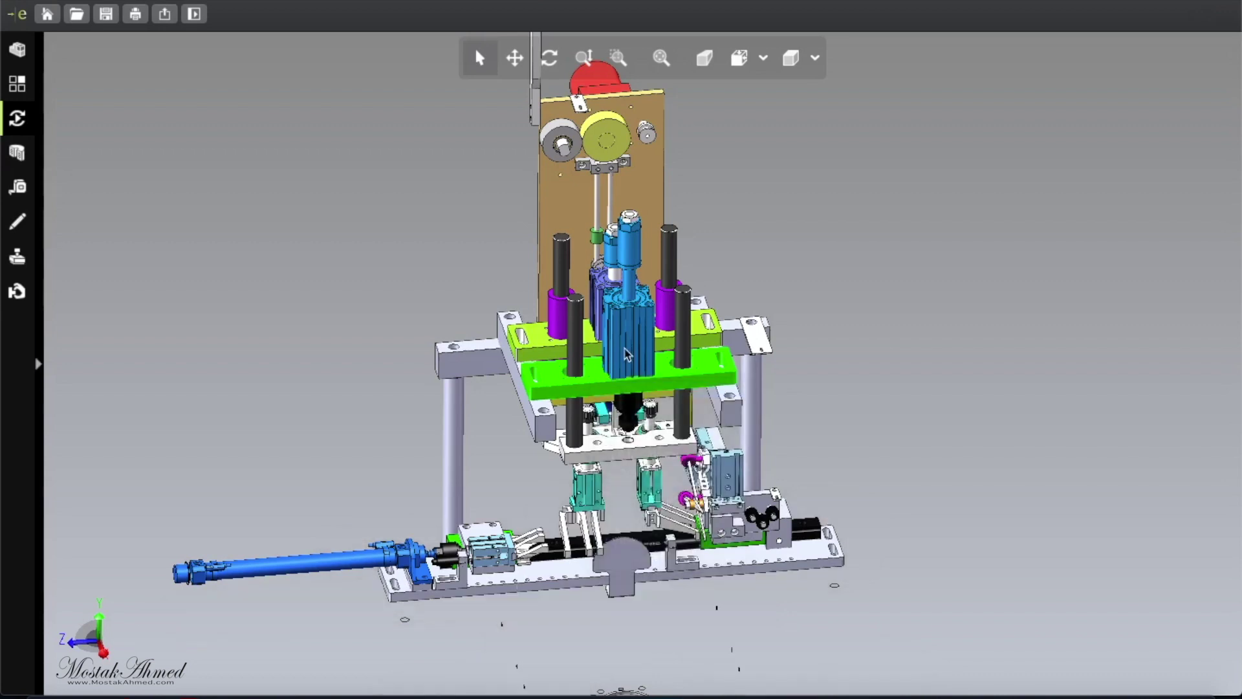
right_click(626, 355)
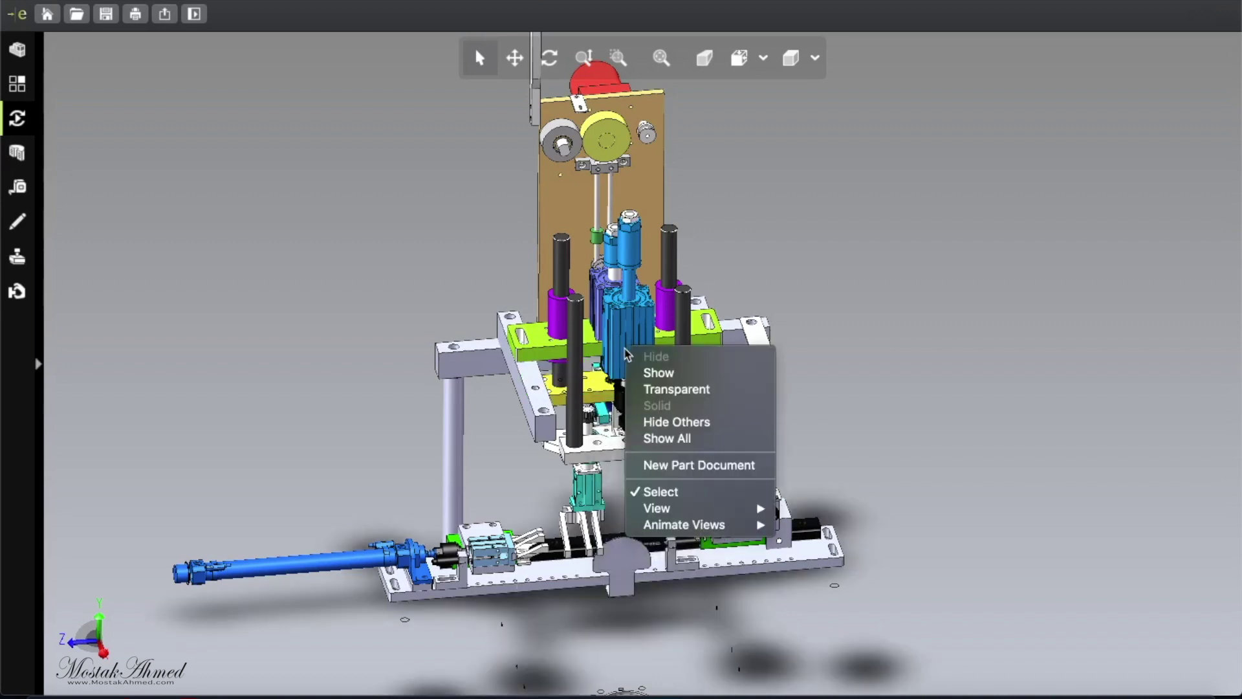
click(626, 355)
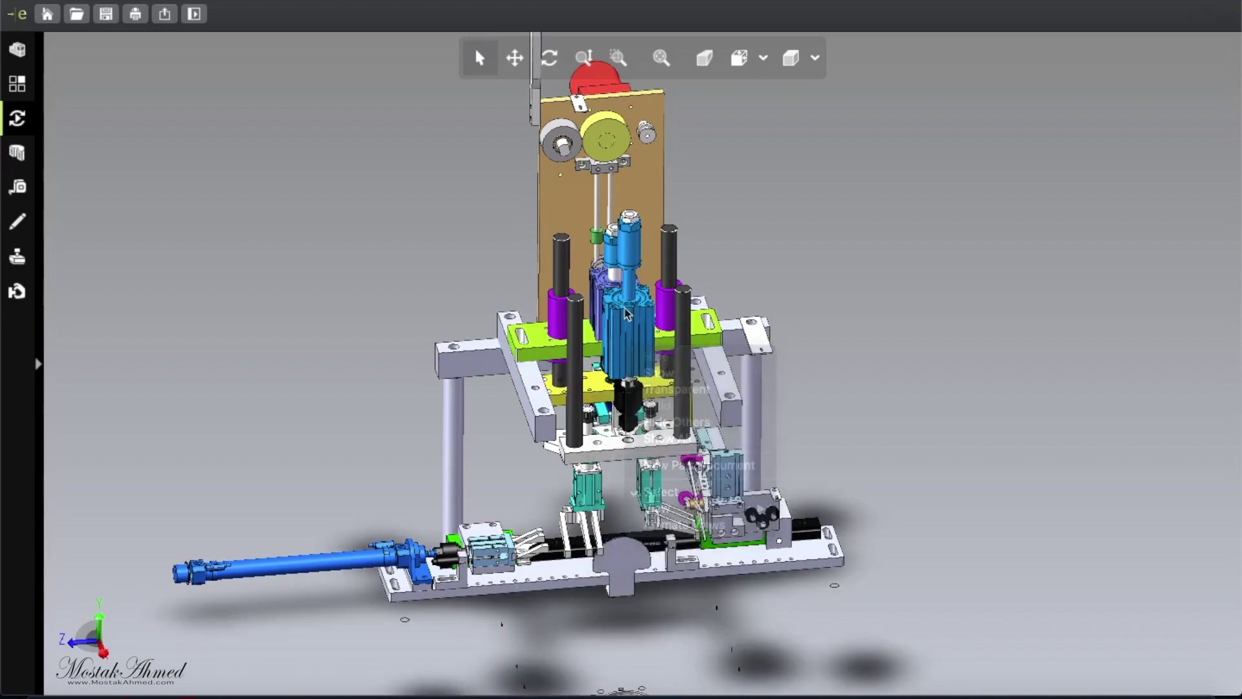
right_click(626, 350)
click(636, 354)
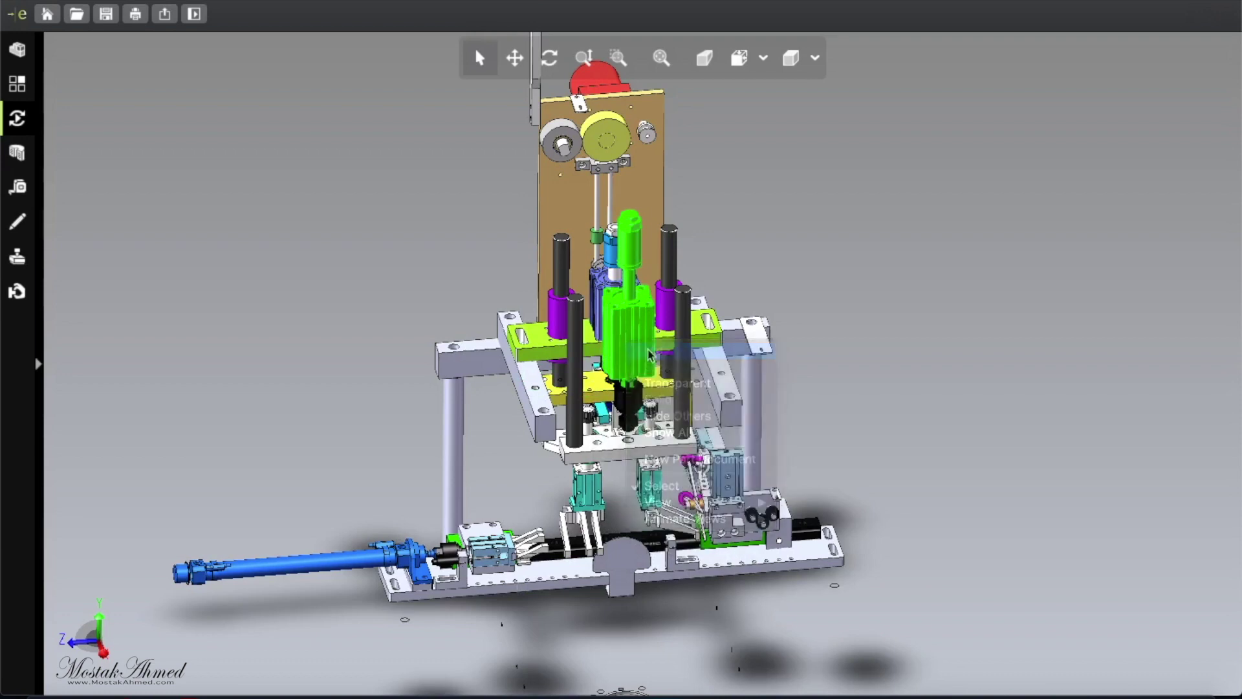
- Hide the left and right front black rods
right_click(587, 367)
click(611, 380)
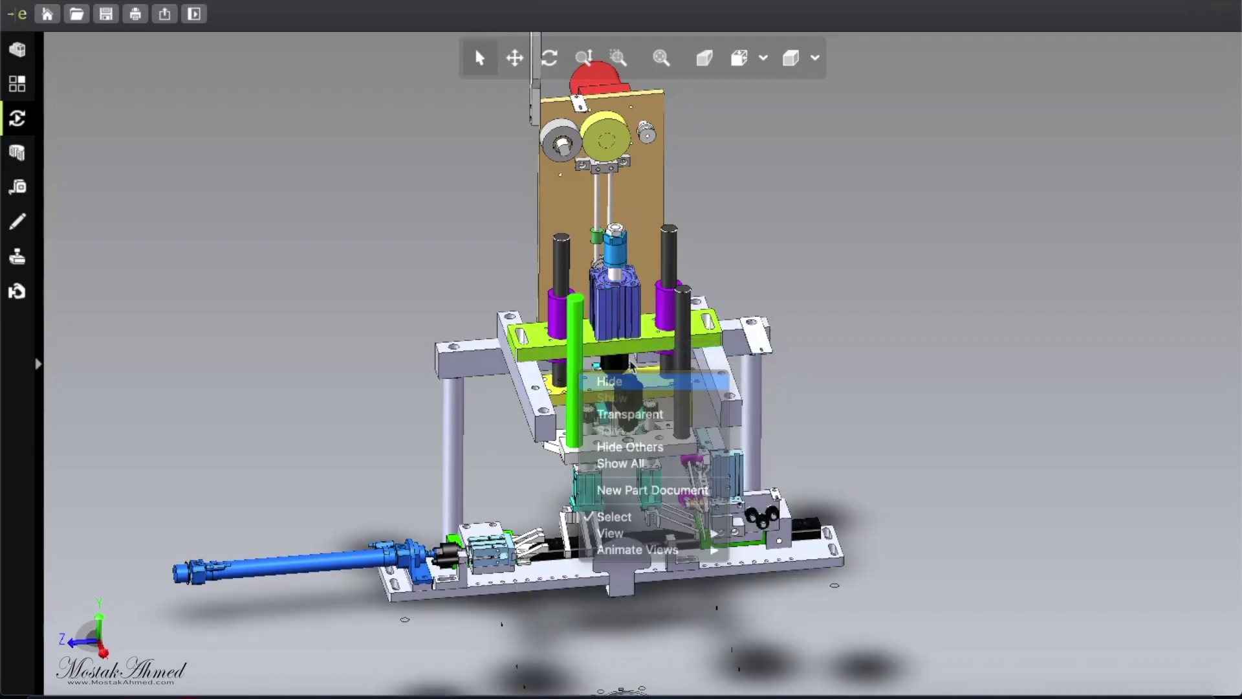
right_click(691, 356)
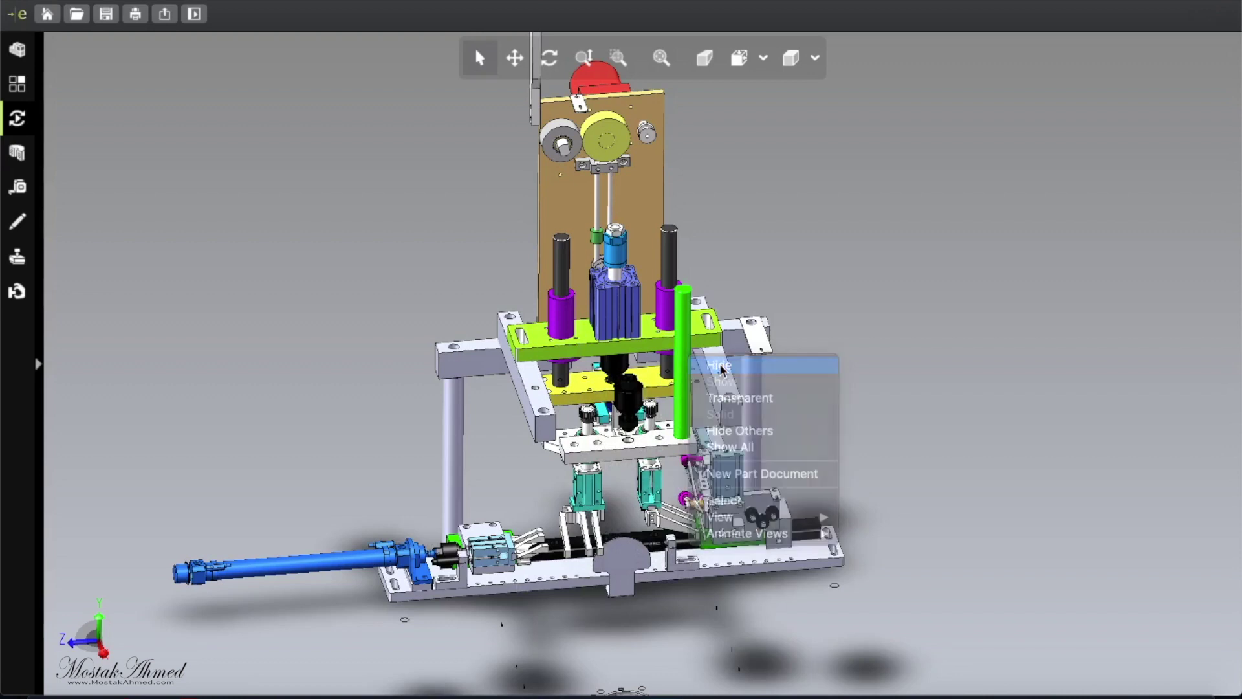
click(718, 367)
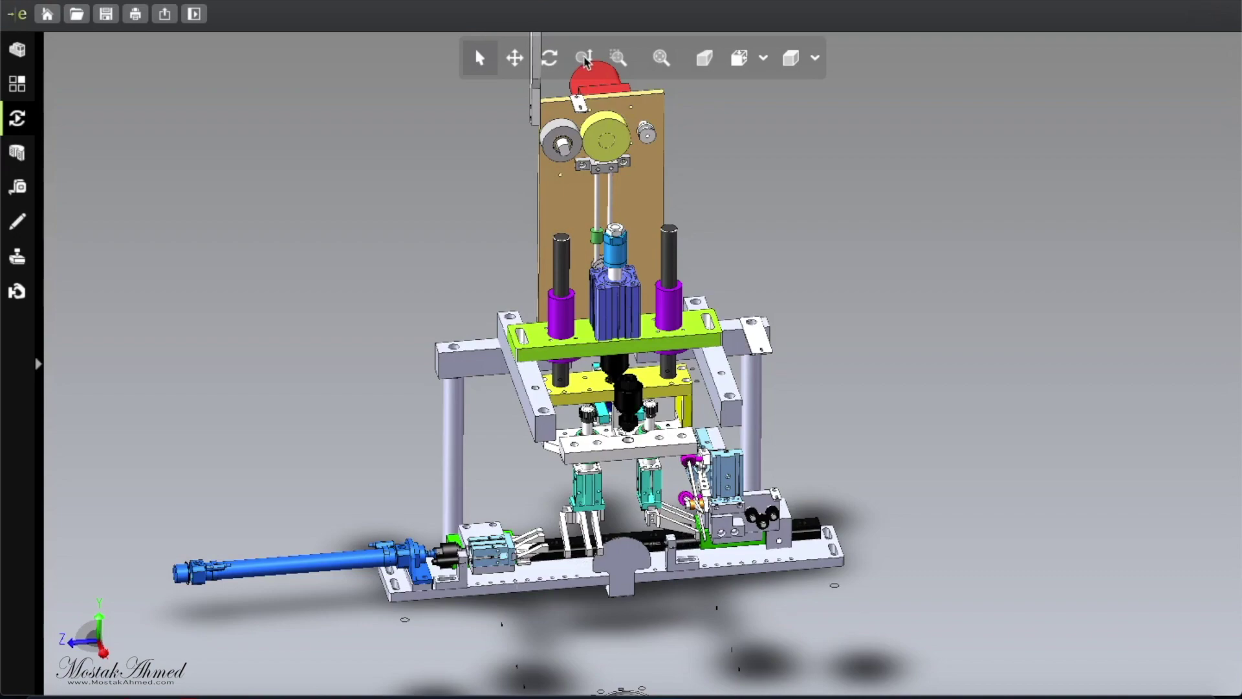
- Zoom to a rectangle around the lower mechanism's grippers, rail and base plate
click(617, 60)
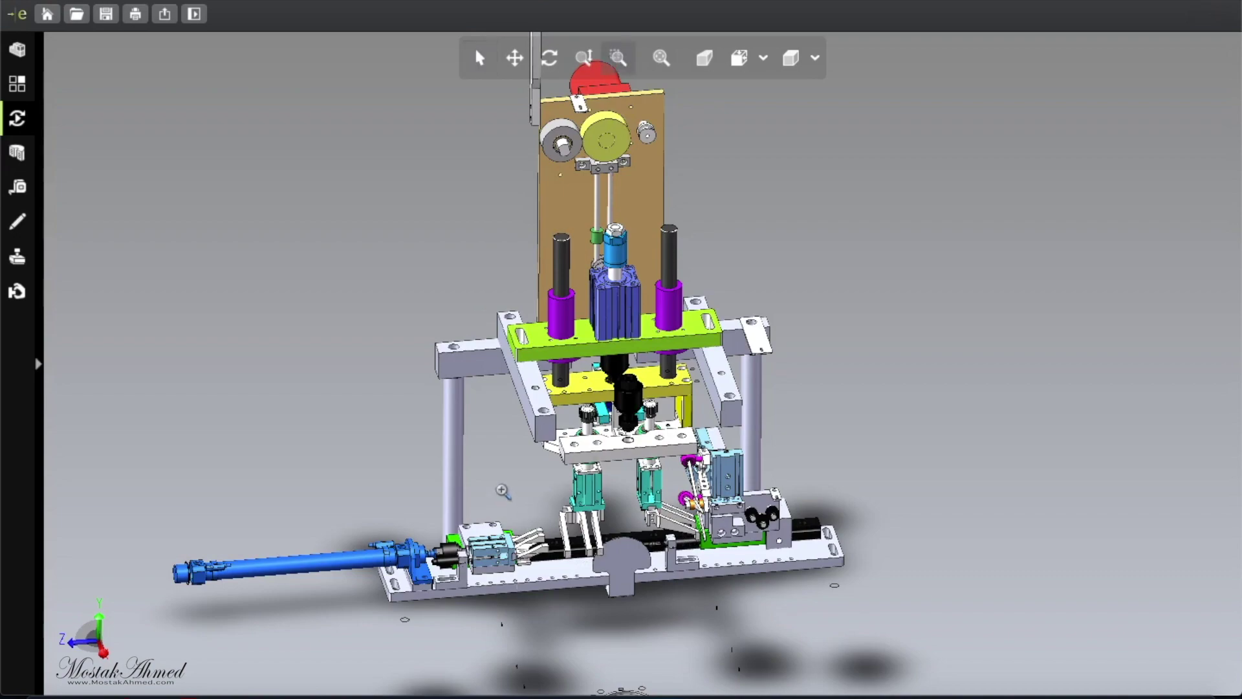
drag(502, 491, 755, 605)
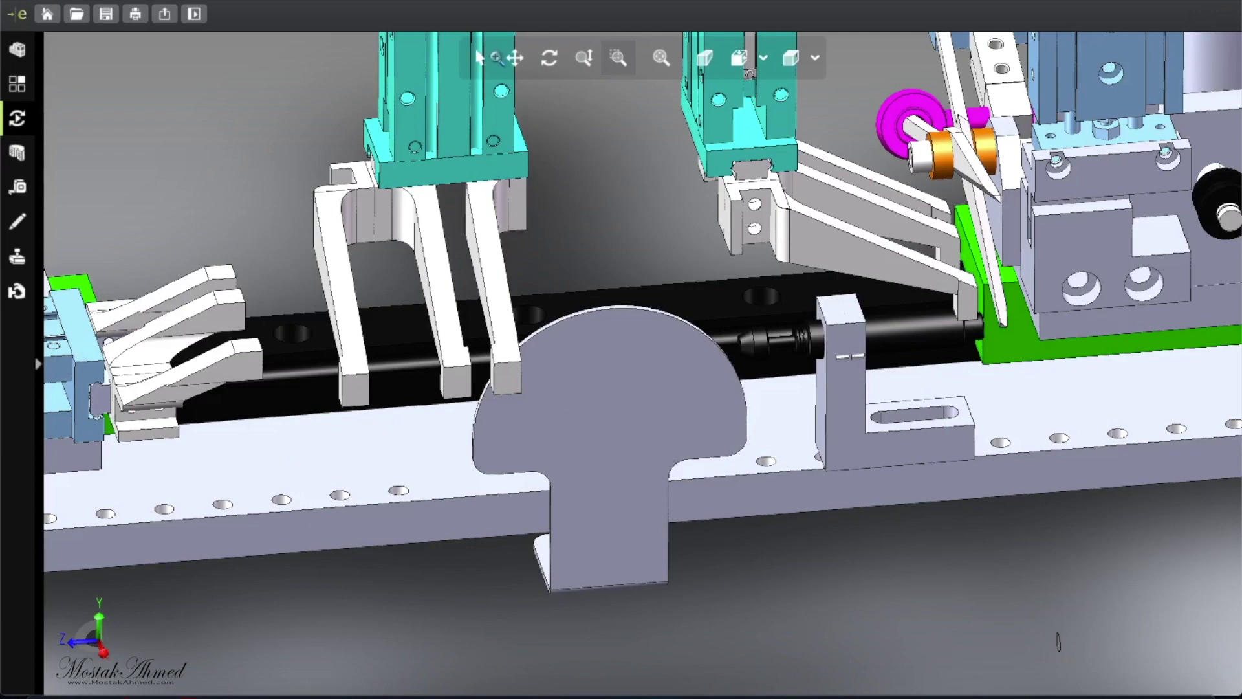
scroll(556, 368, down, 2)
scroll(555, 367, down, 5)
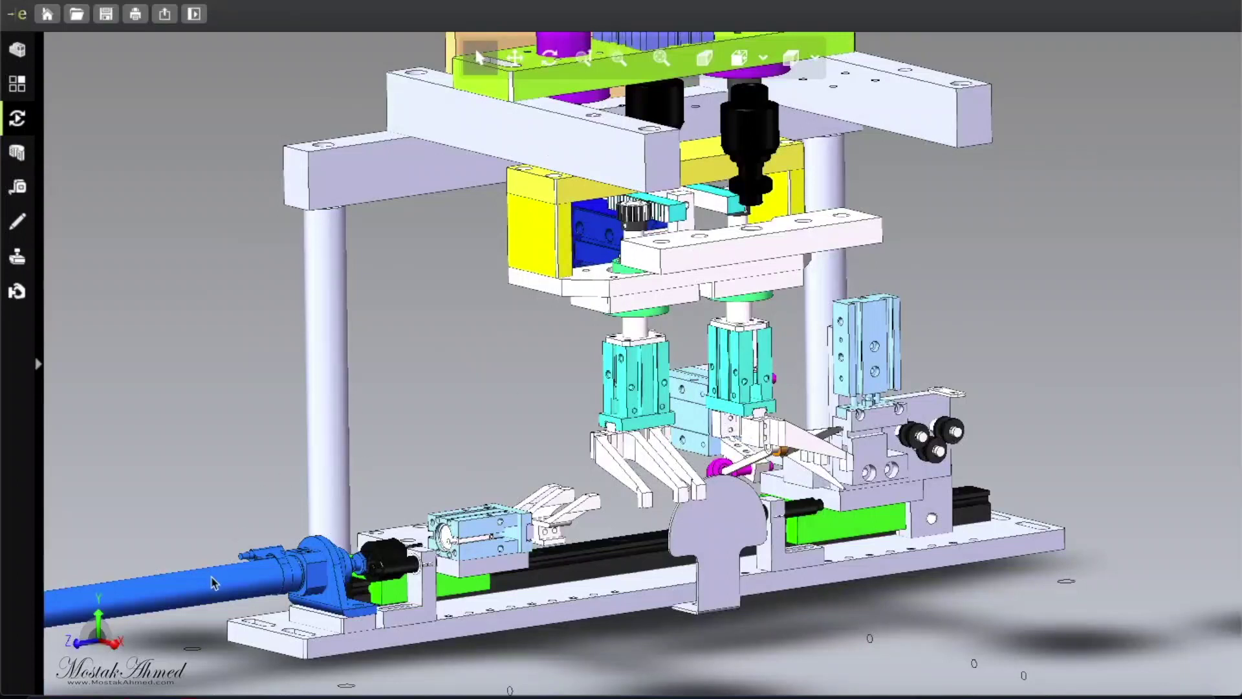
- Hide the long blue shaft, the left cylinder block and the green block
click(214, 582)
right_click(214, 582)
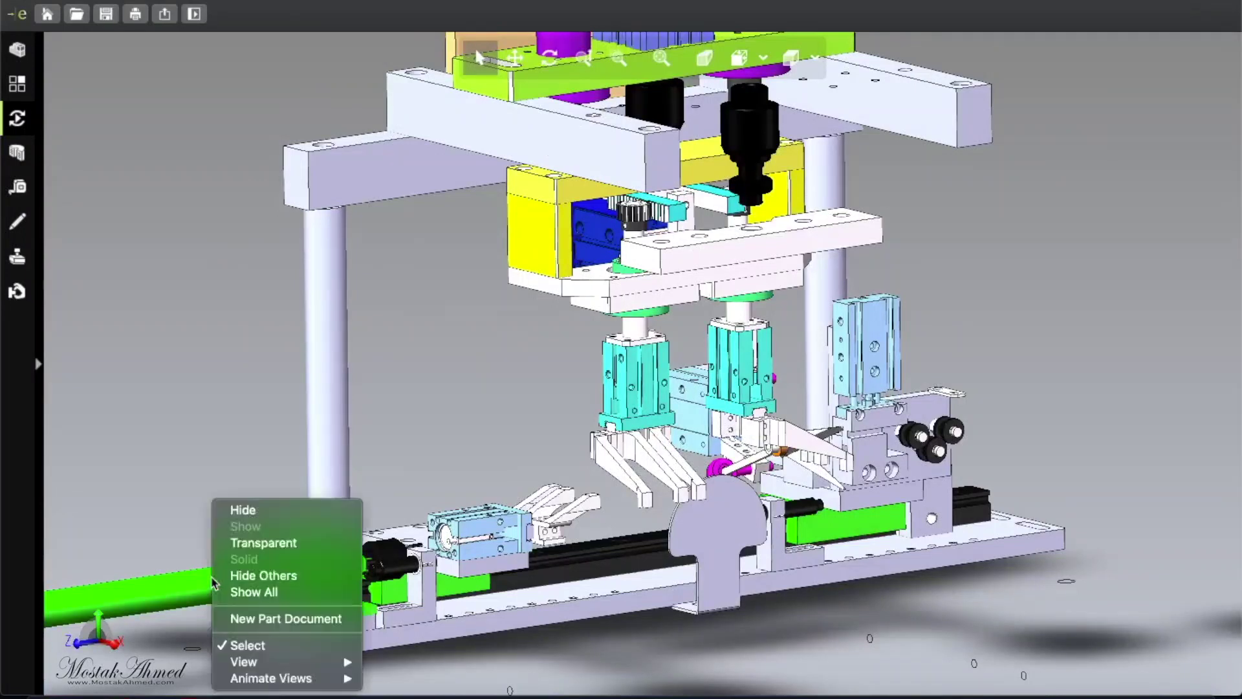
click(264, 512)
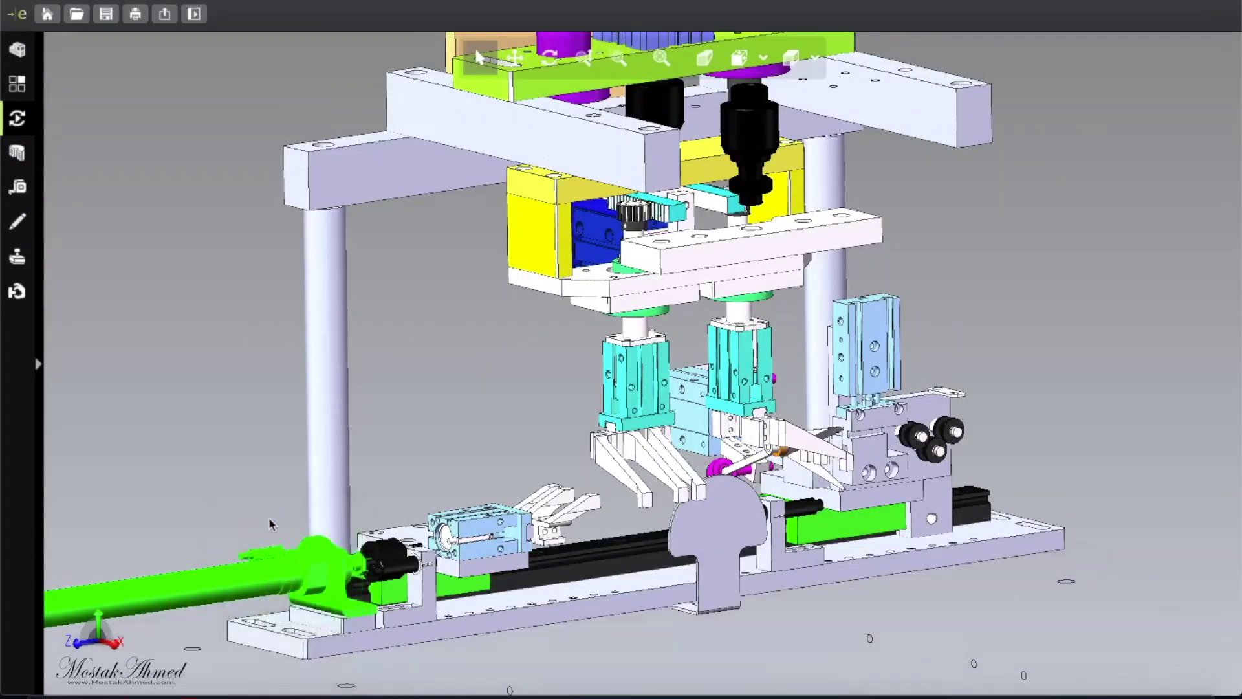
right_click(499, 559)
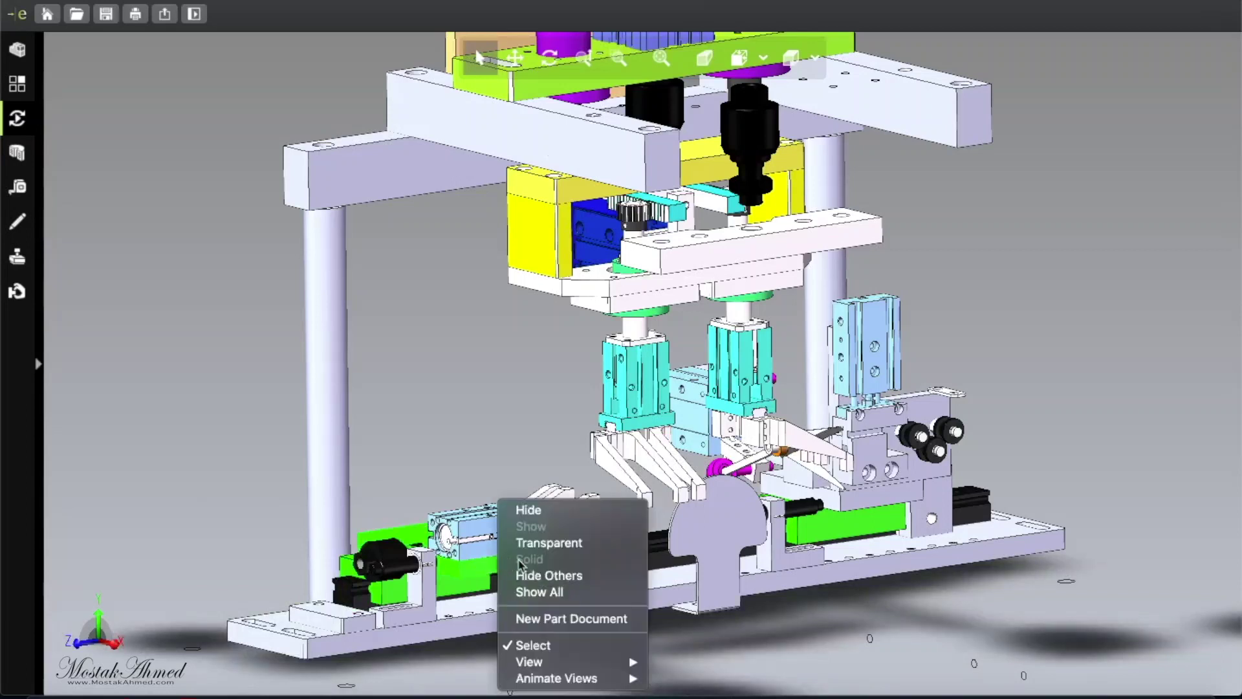
click(526, 510)
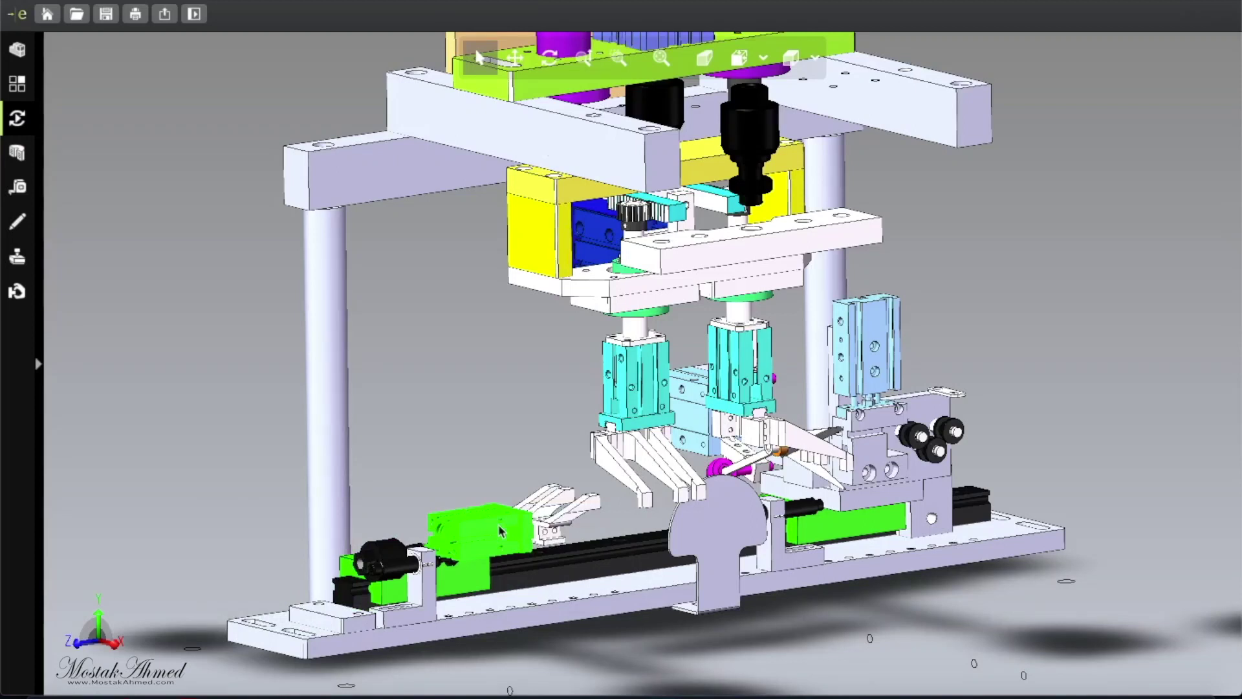
right_click(492, 533)
click(553, 513)
- Hide two more left gripper parts and the black fittings on the slider
right_click(427, 504)
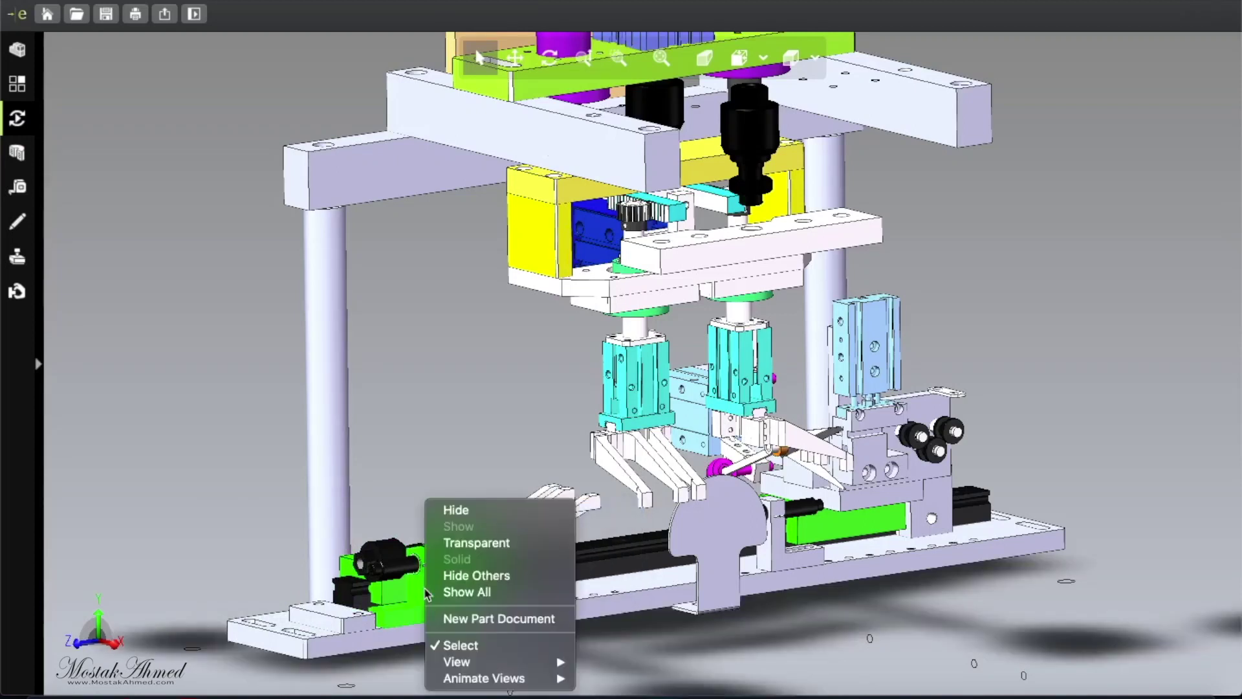
click(476, 512)
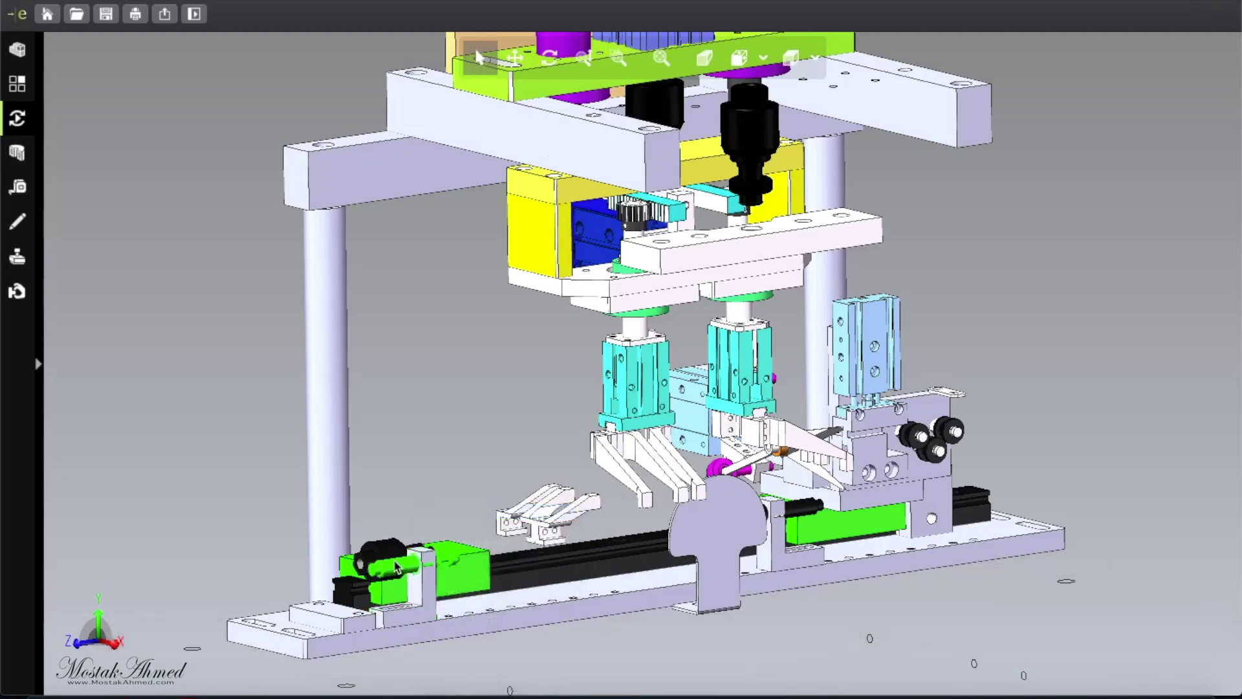
right_click(396, 503)
click(453, 509)
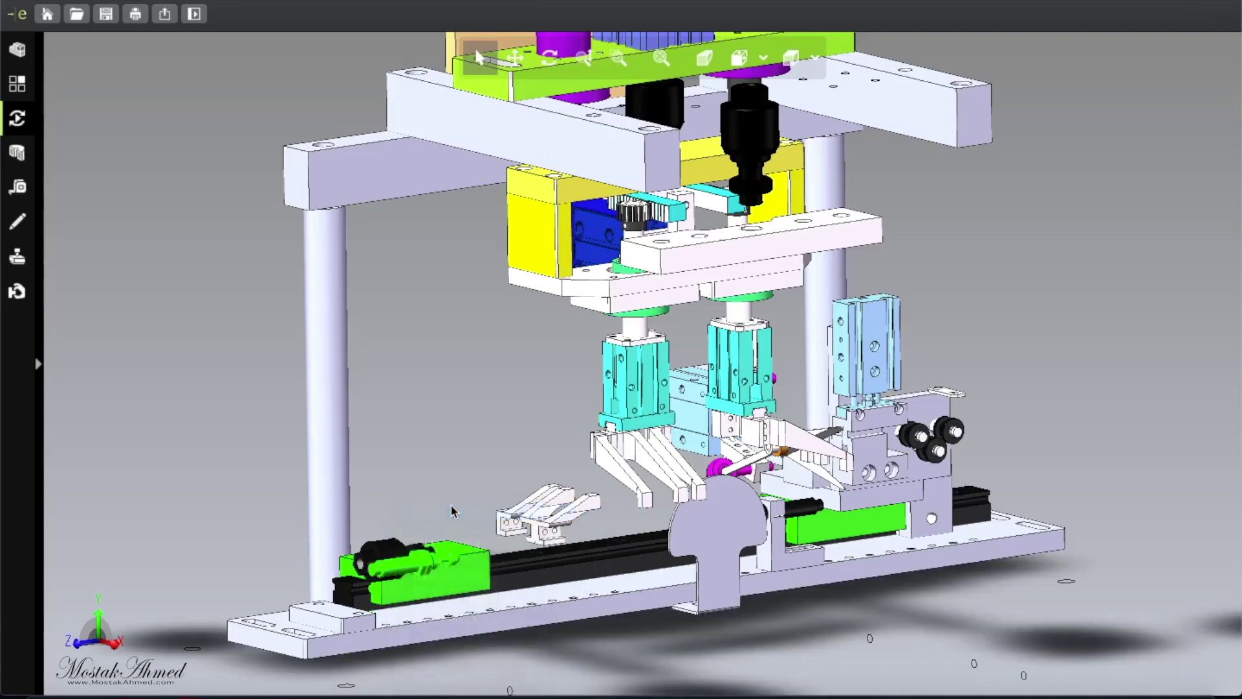
right_click(392, 562)
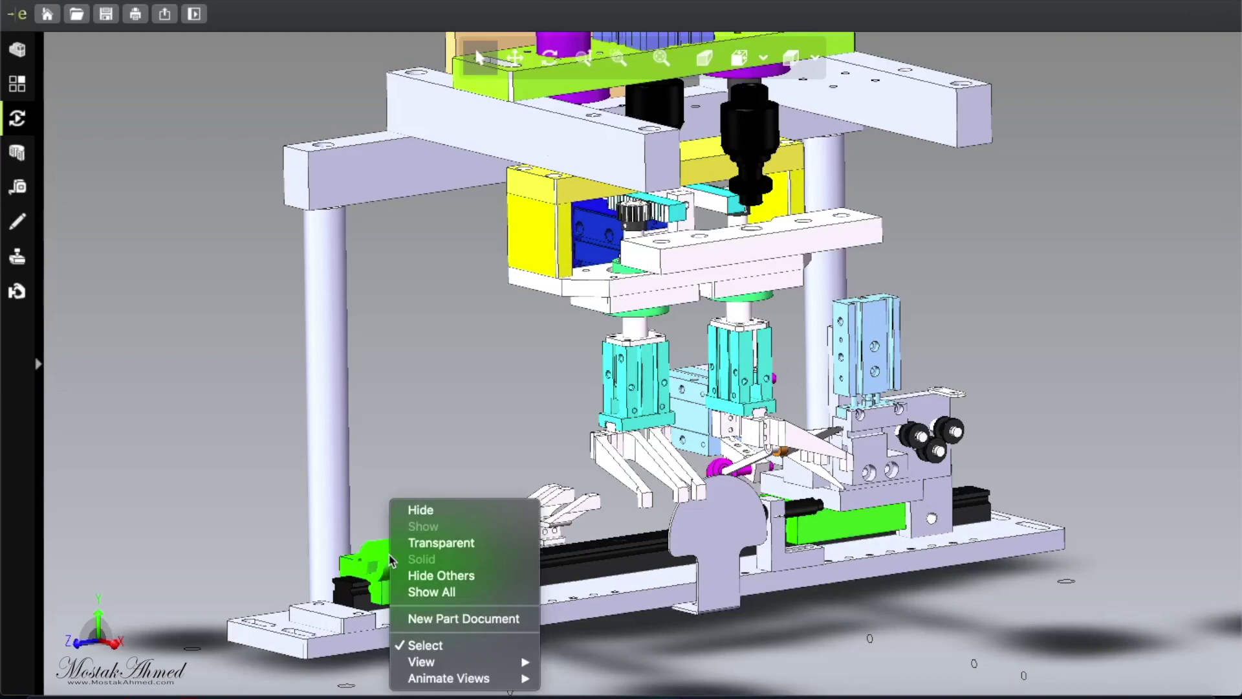
click(452, 509)
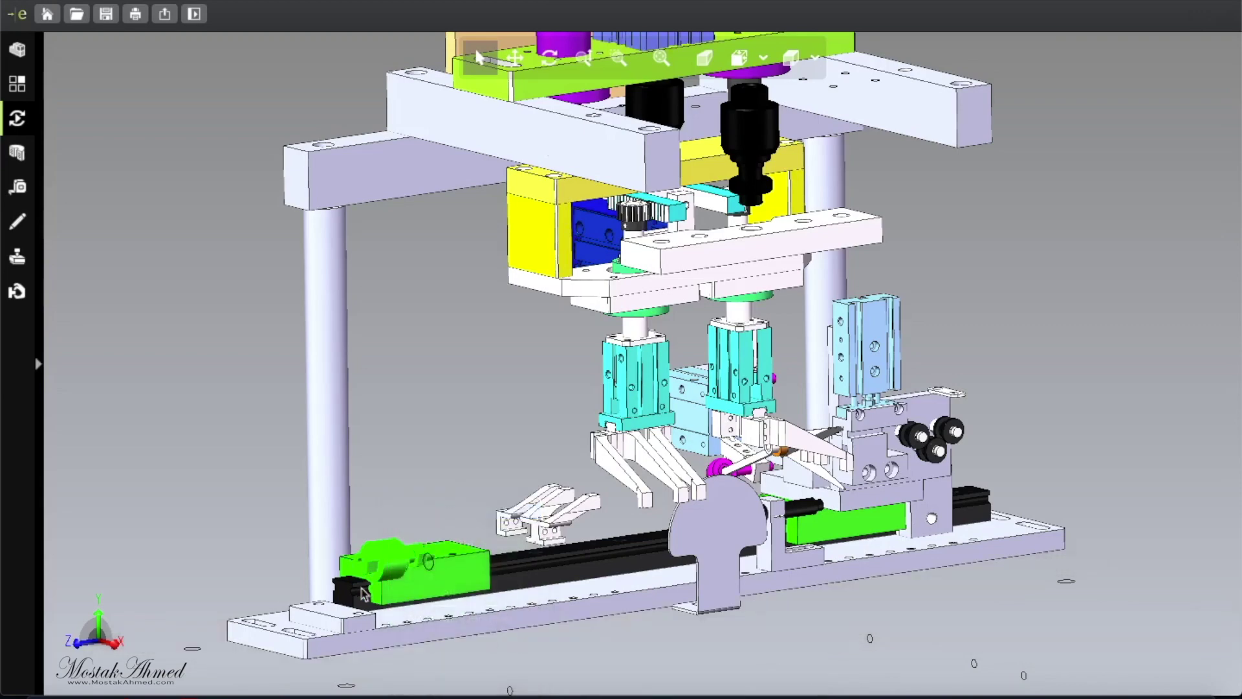
- Hide the left gripper fingers and the small bracket part
right_click(553, 529)
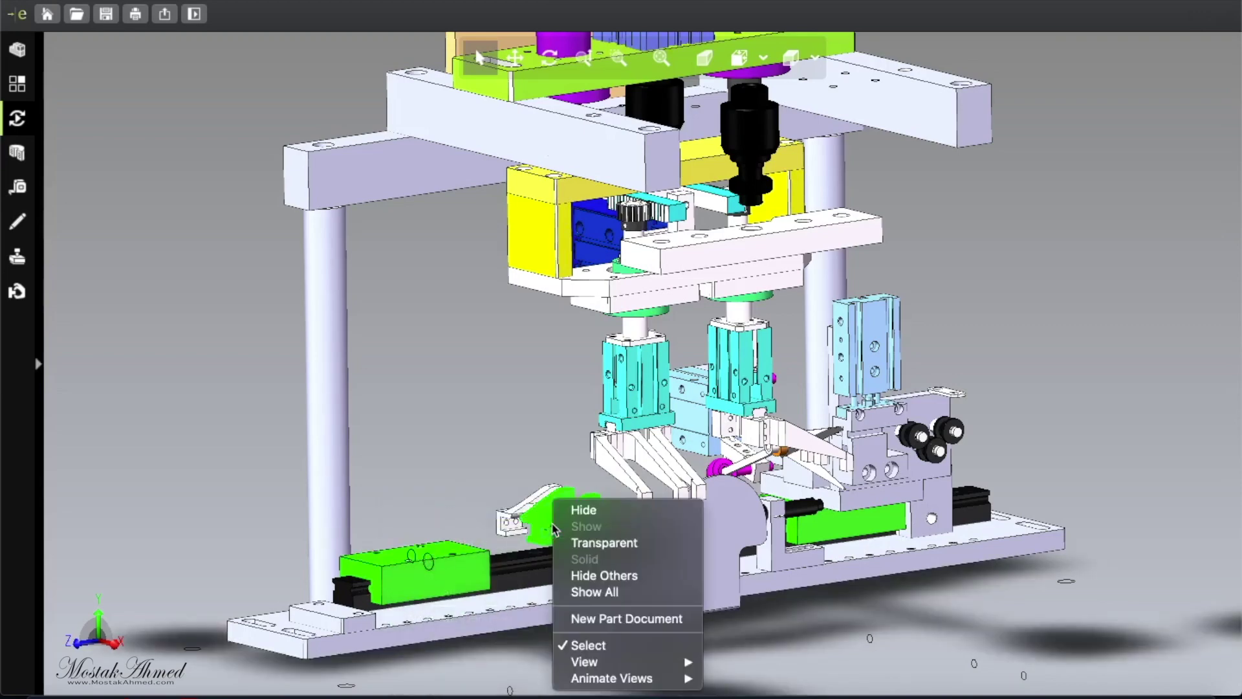
click(600, 515)
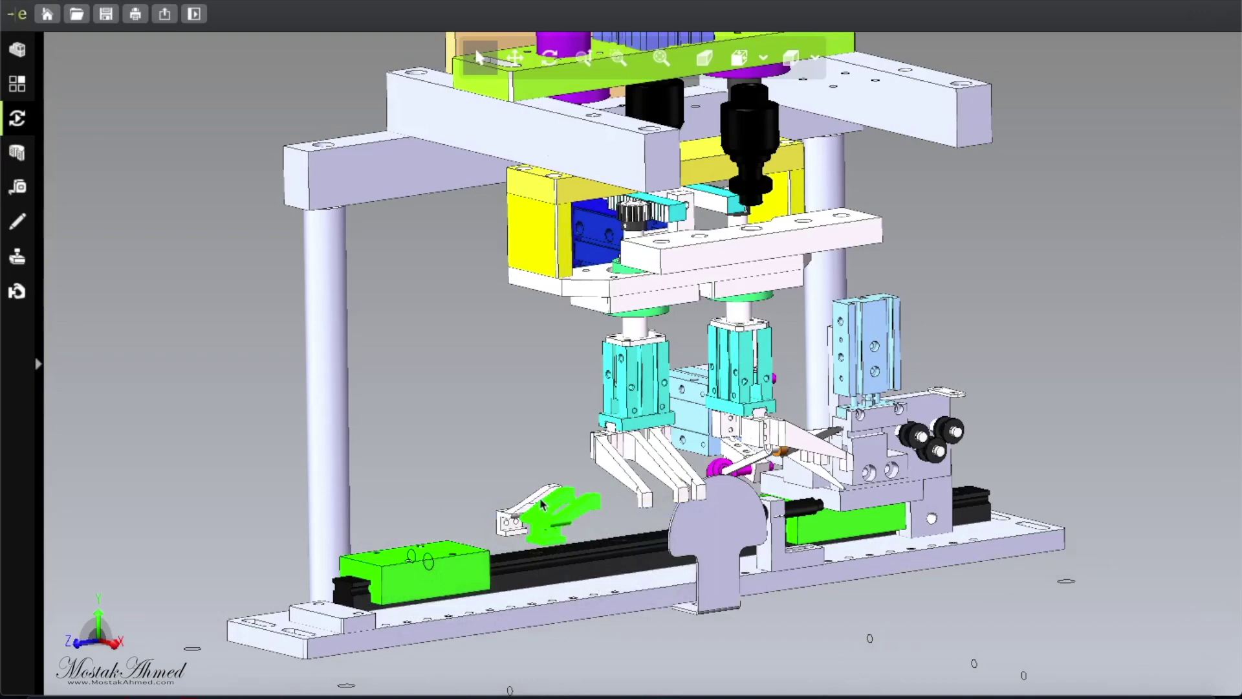
click(516, 518)
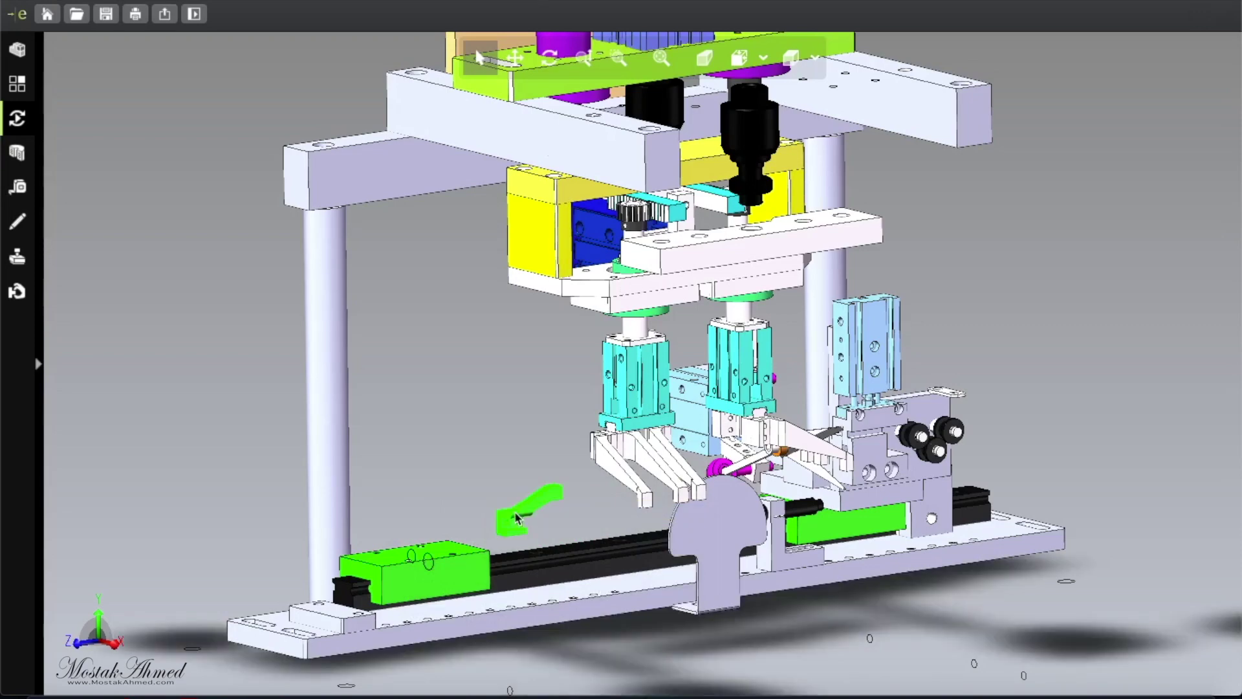
right_click(519, 518)
click(564, 514)
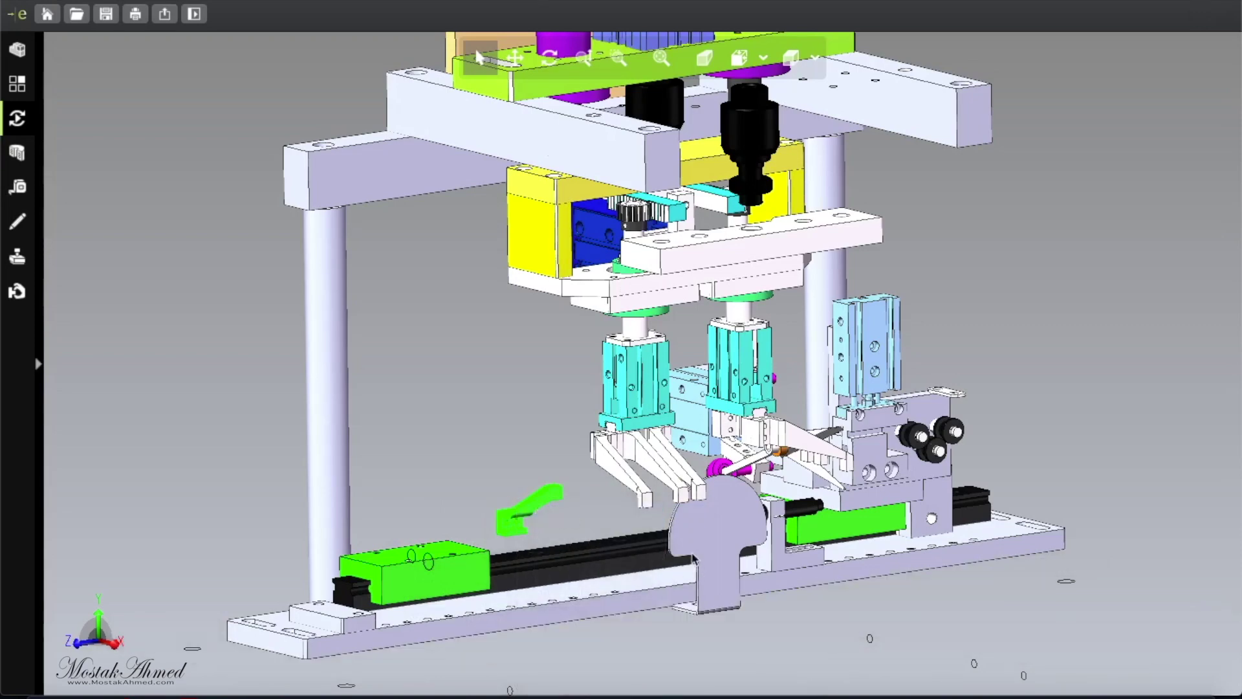
- Hide the middle gripper fingers, both cyan gripper cylinders and the last green finger
right_click(648, 456)
click(698, 456)
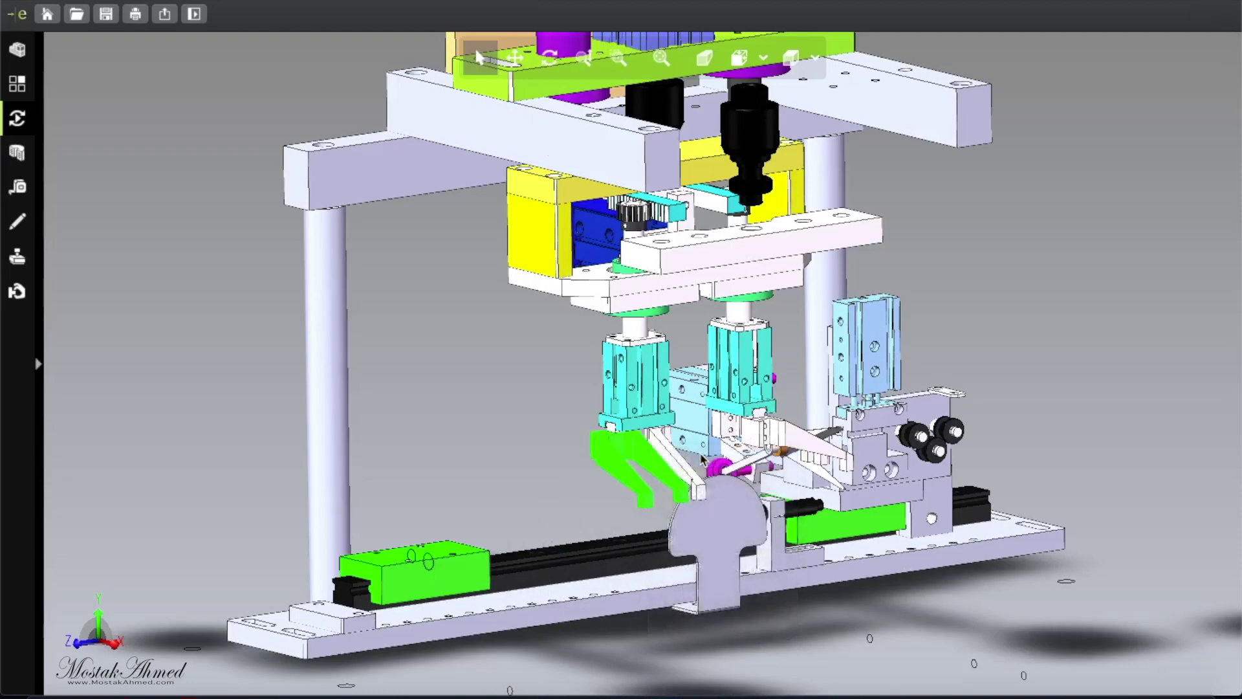
right_click(640, 390)
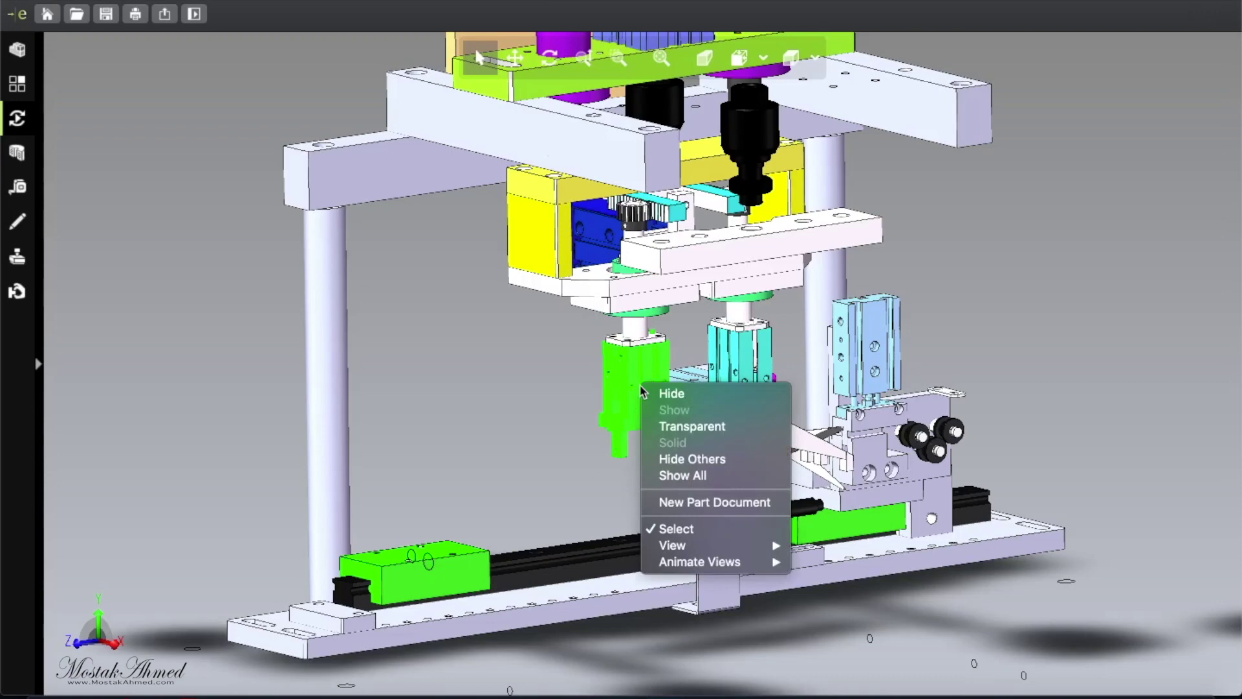
click(666, 394)
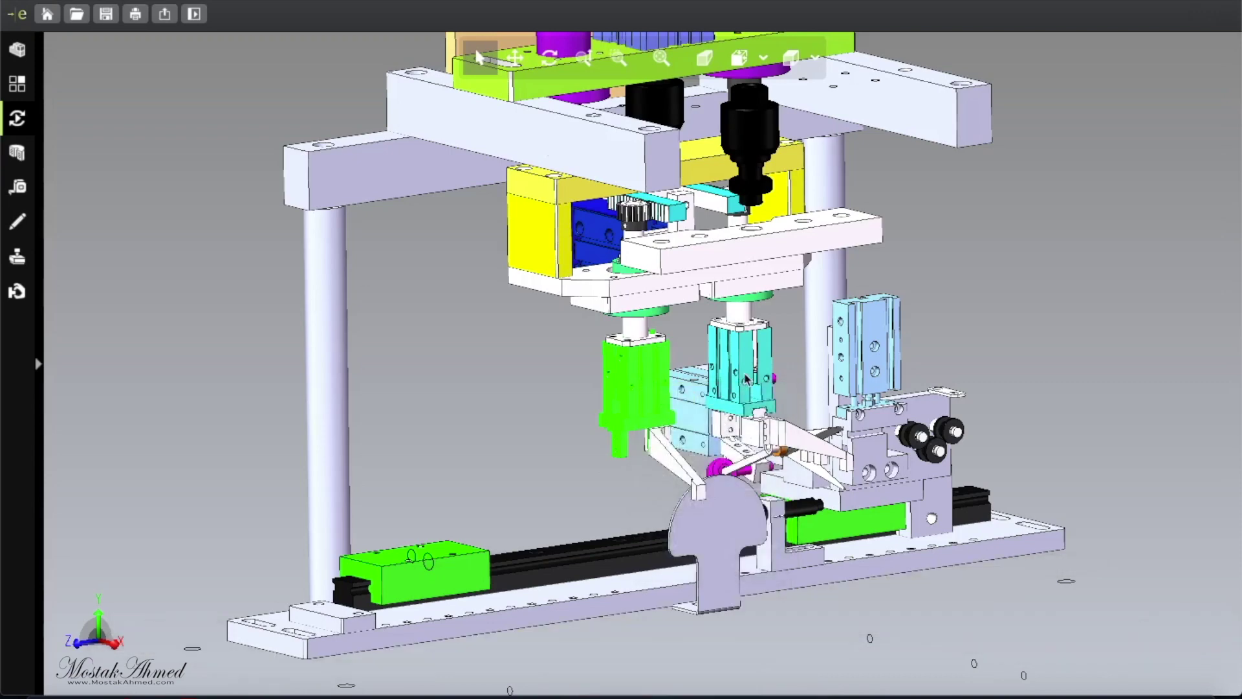
right_click(747, 379)
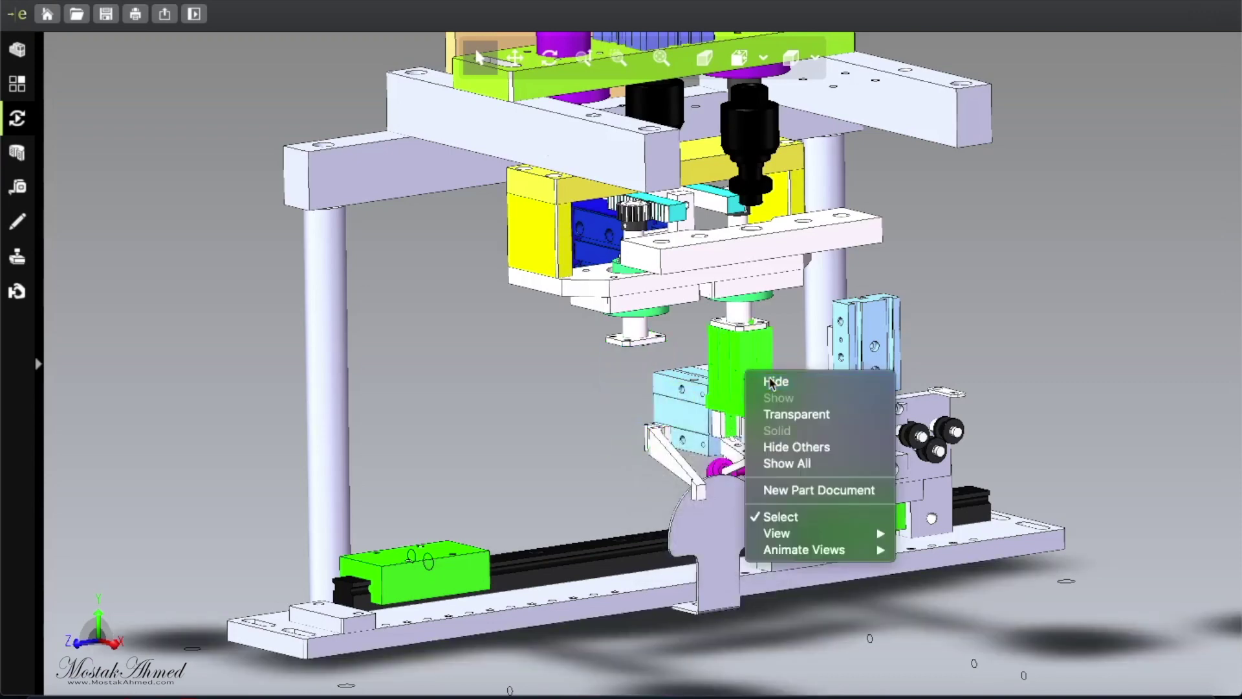
click(772, 380)
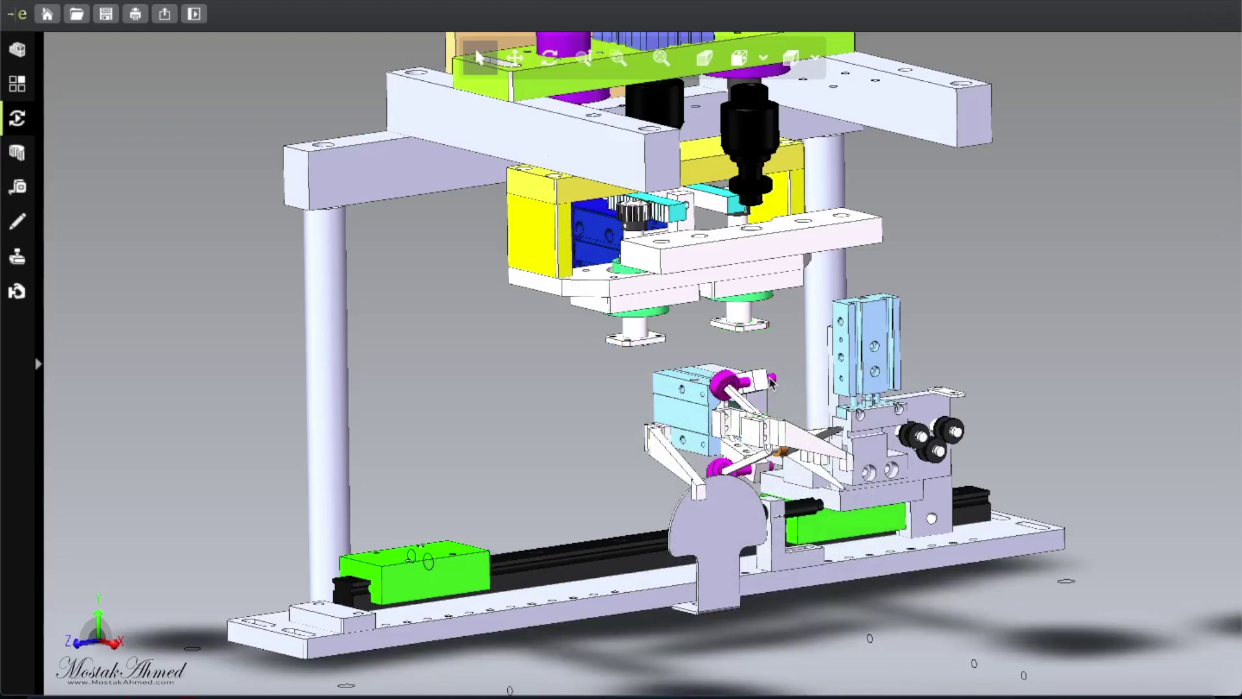
right_click(672, 452)
click(716, 465)
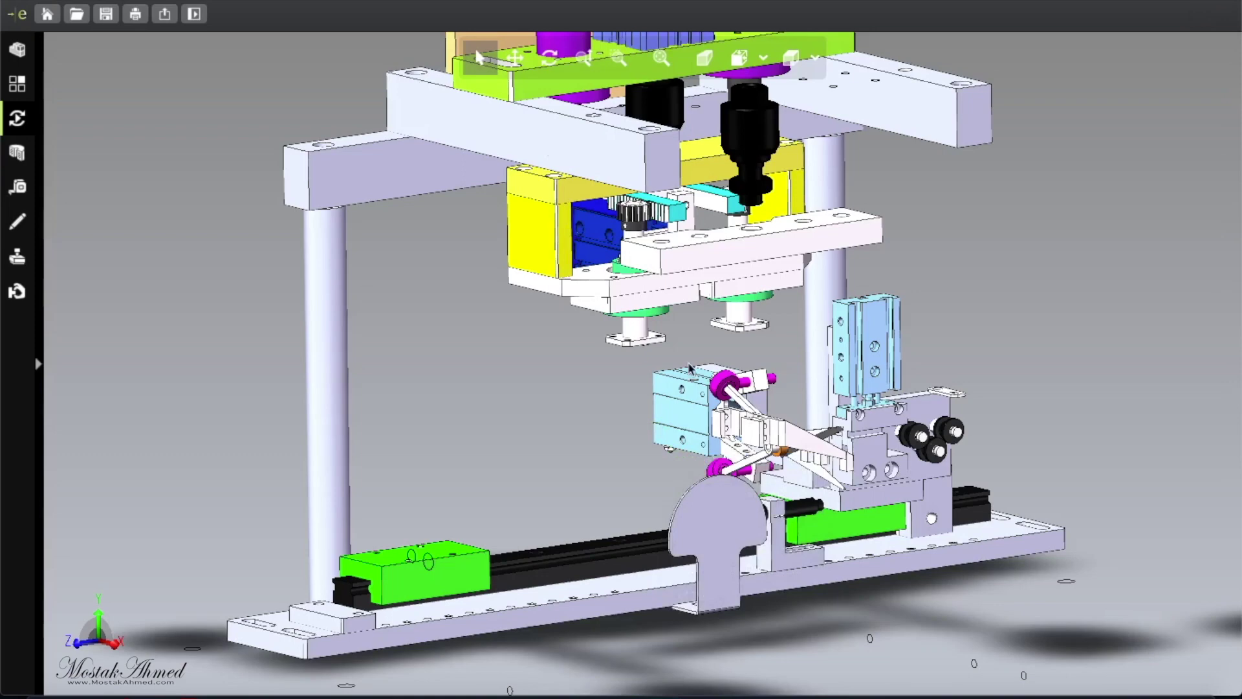
- Hide the blade-like part, leaving the linkage arm and cylinder block visible
click(764, 444)
right_click(786, 445)
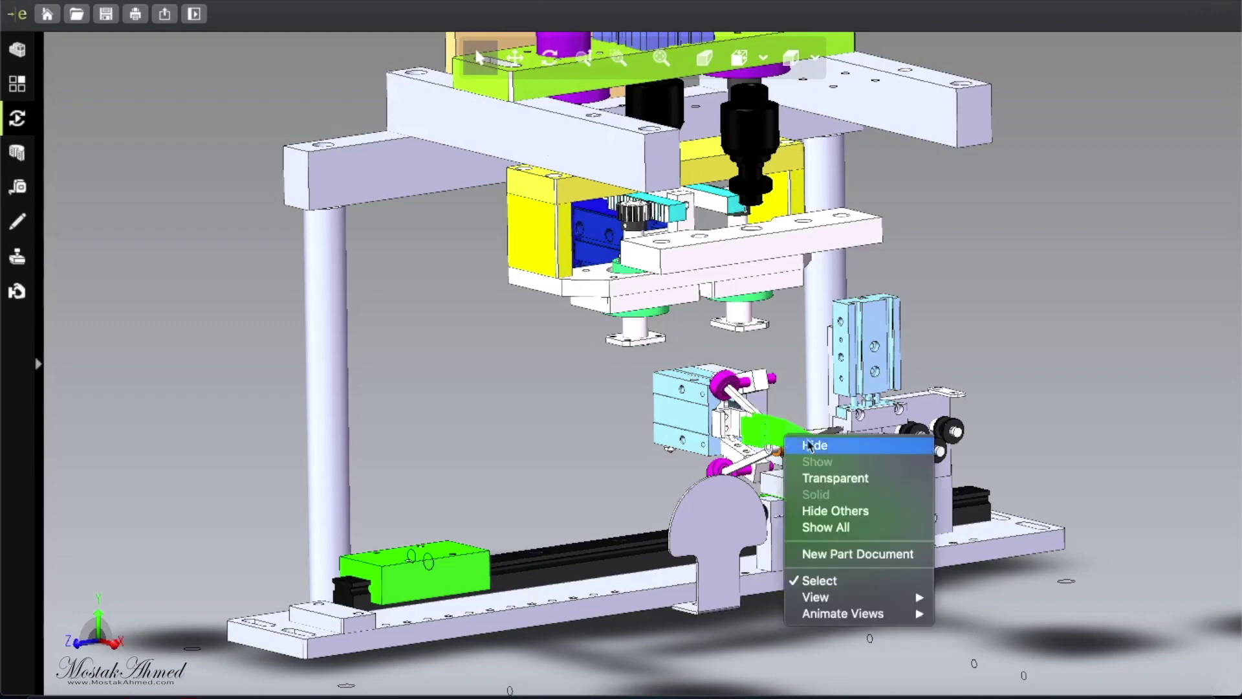
click(831, 451)
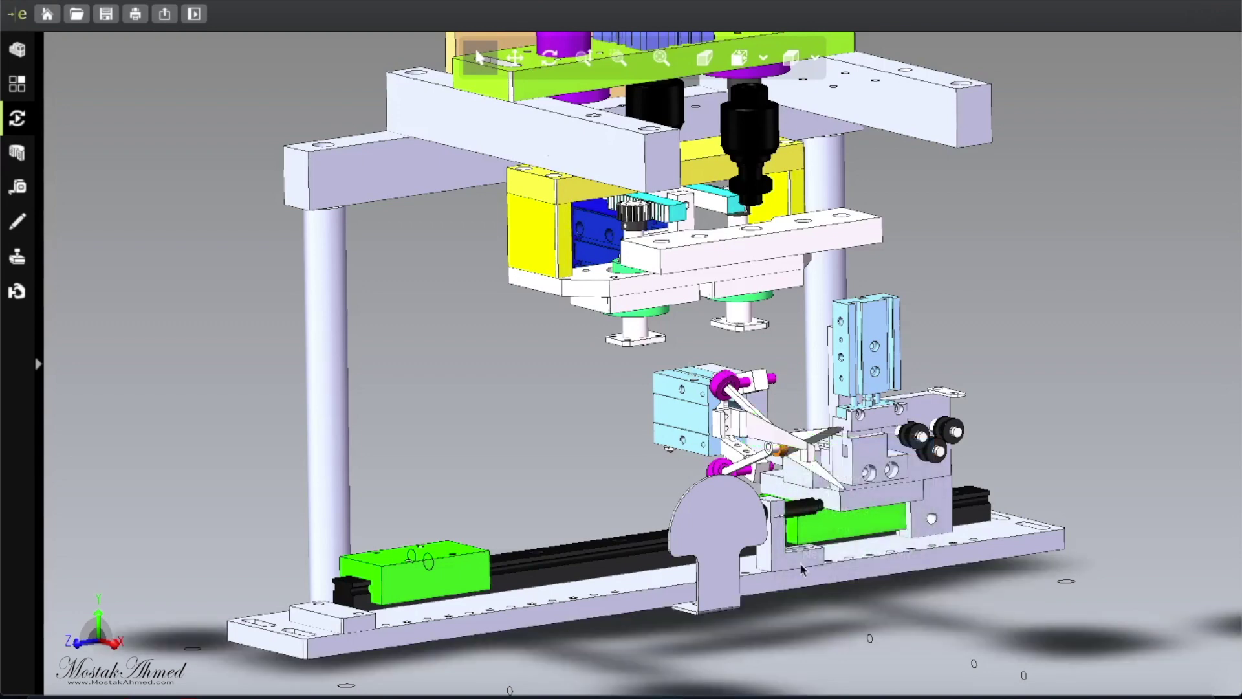
click(817, 436)
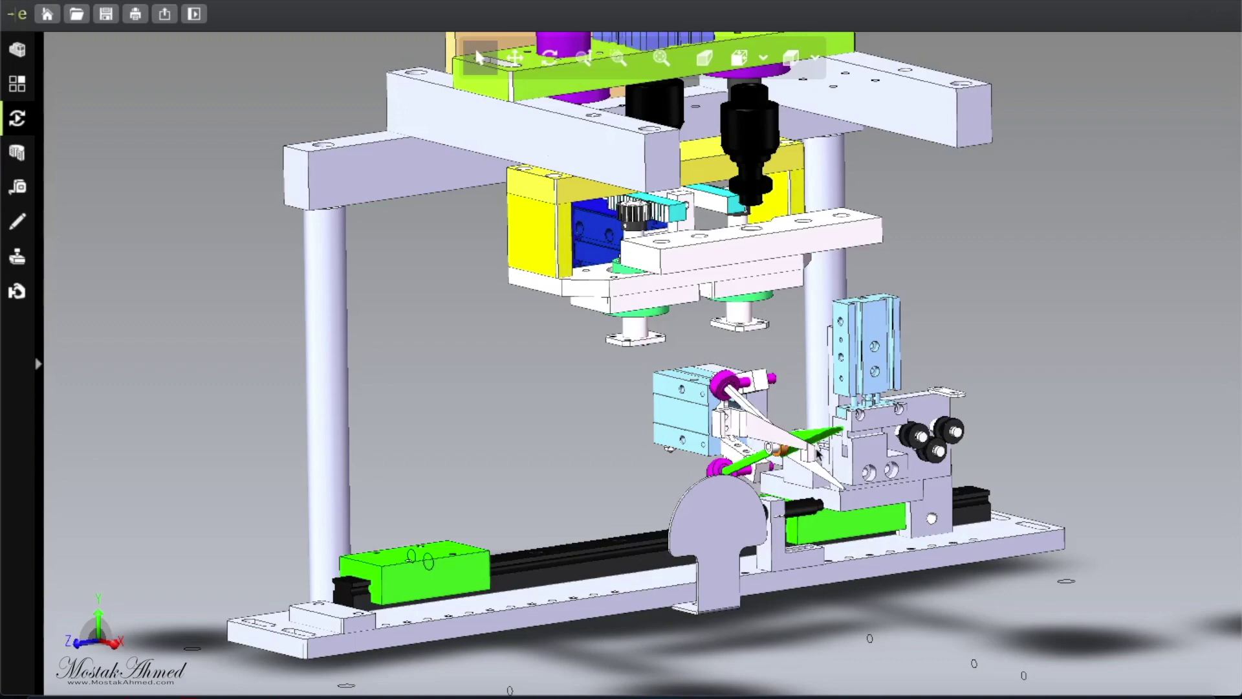
click(695, 391)
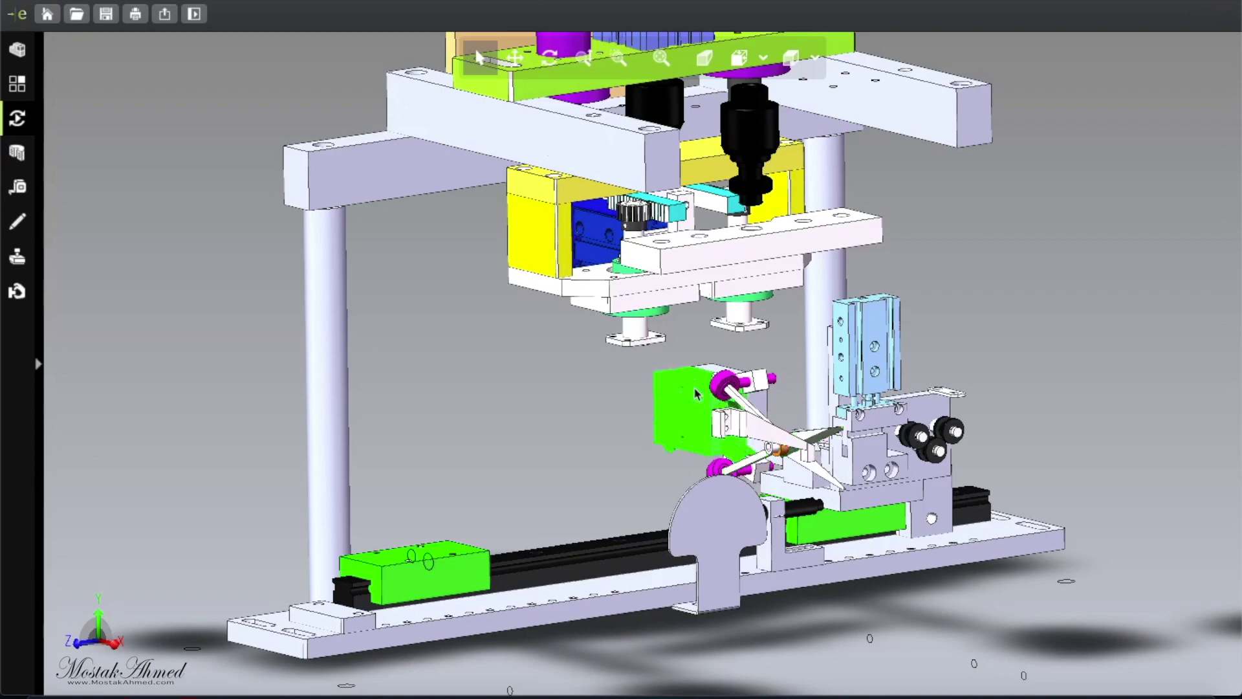
right_click(694, 391)
key(Escape)
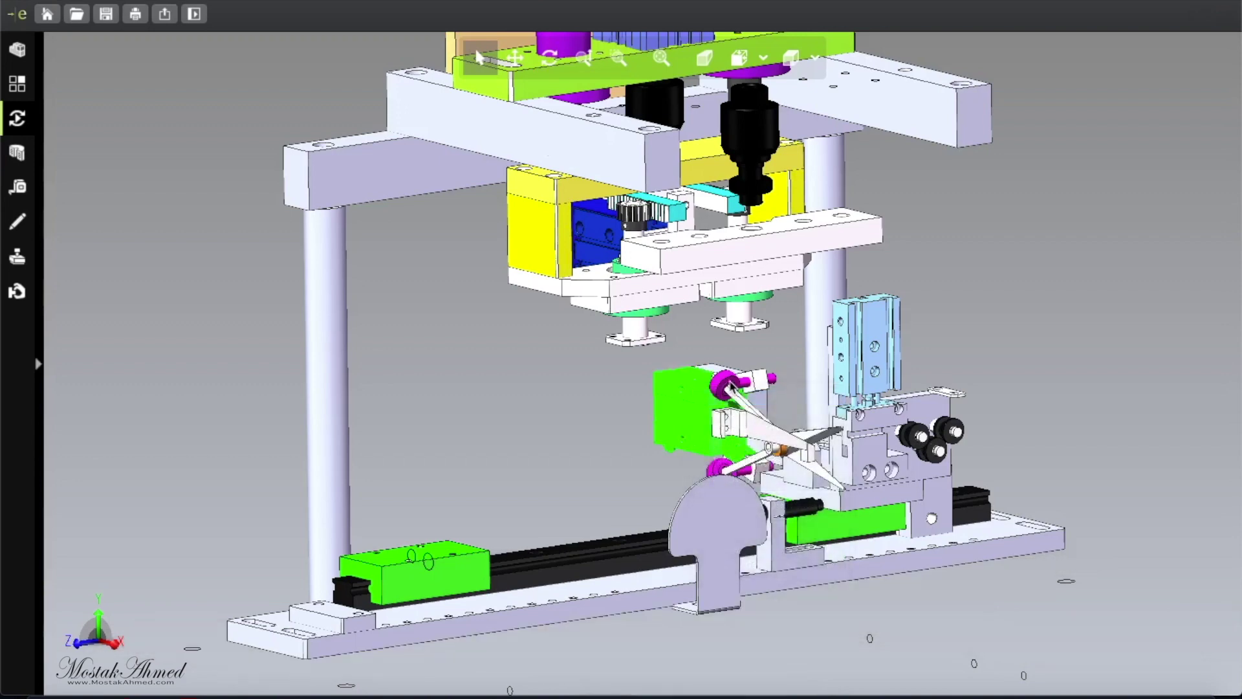
- Hide the upper and lower magenta screws
click(722, 383)
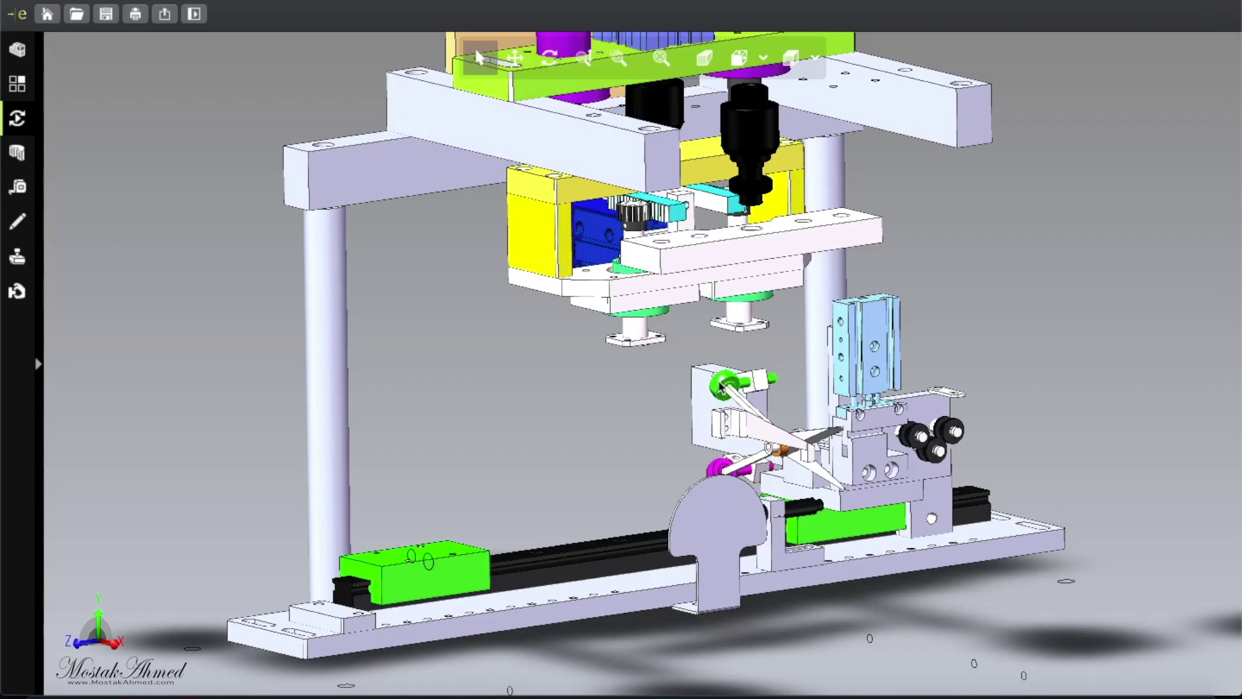
right_click(719, 384)
click(729, 463)
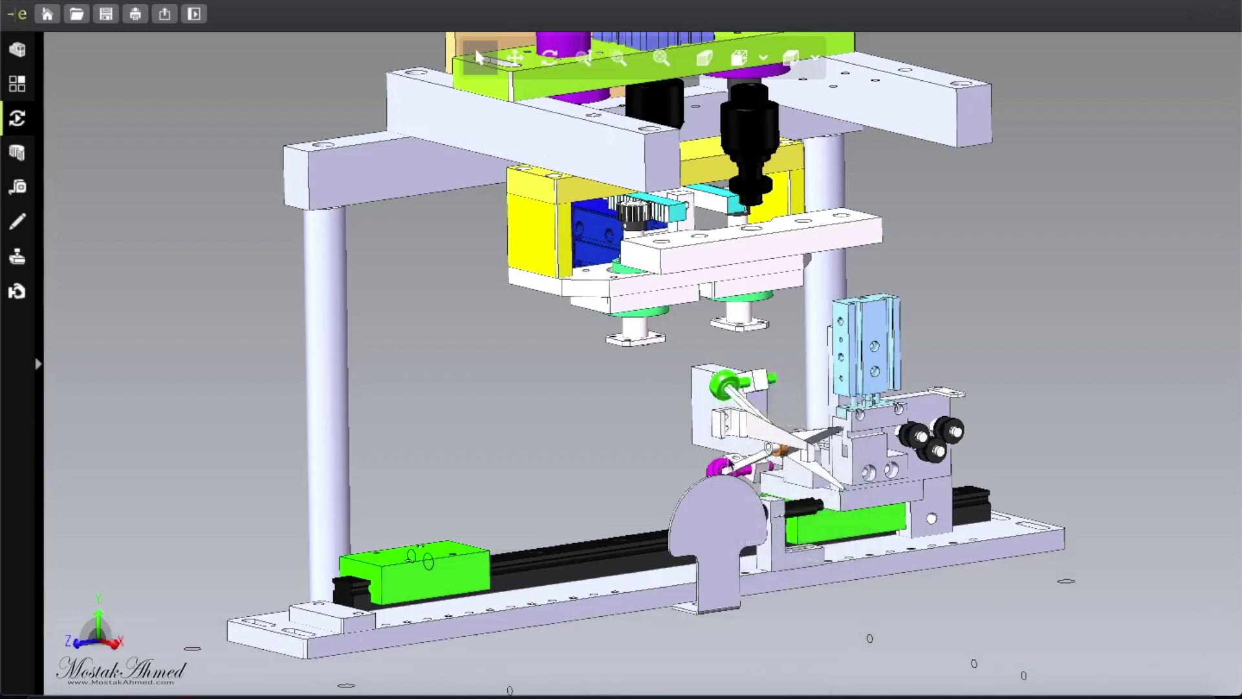
click(723, 472)
right_click(729, 473)
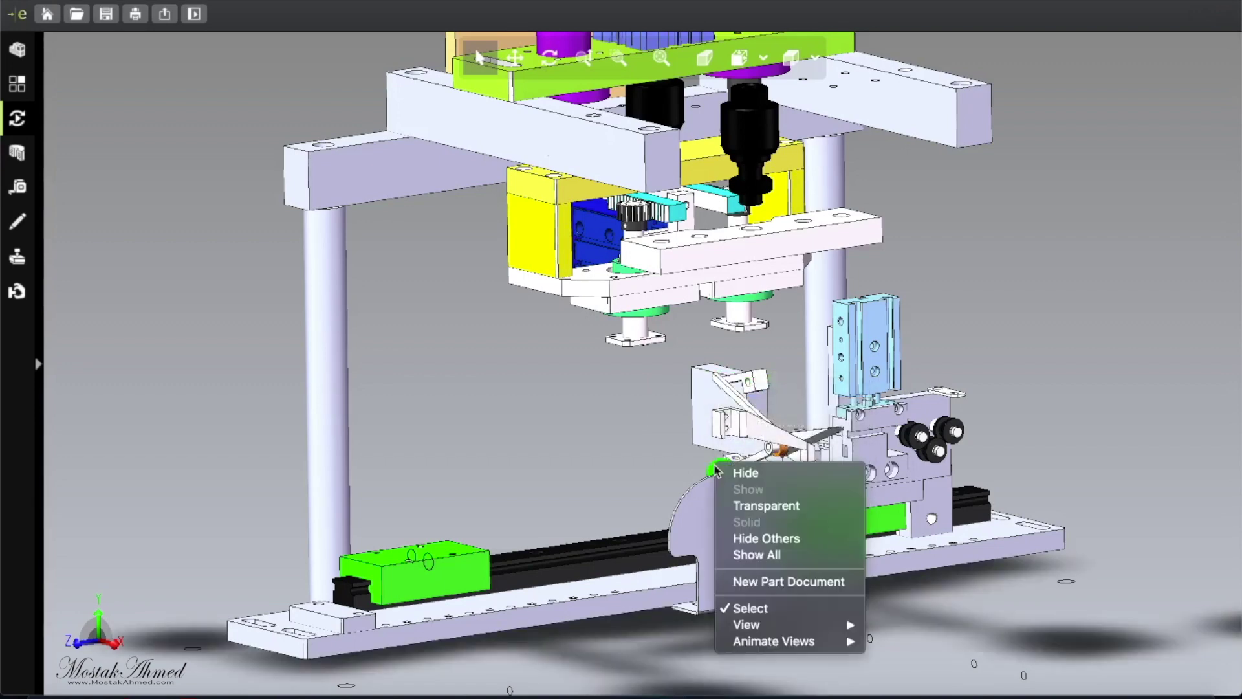
click(736, 472)
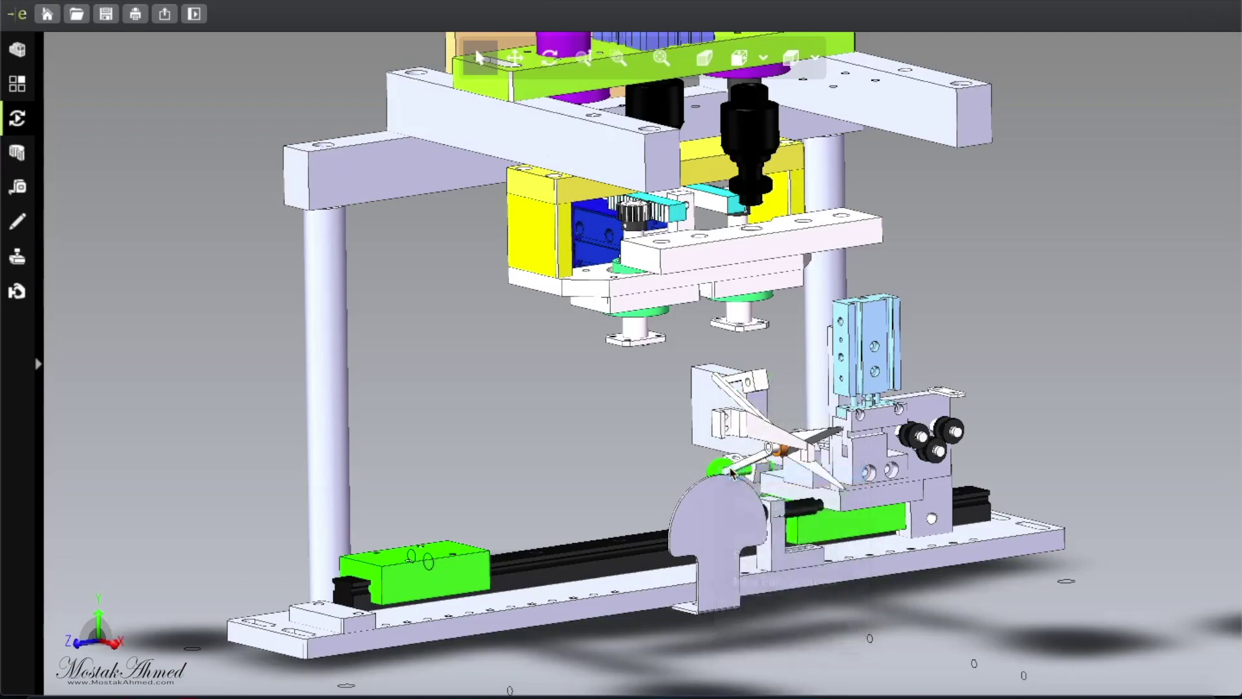
- Hide the upper and lower slanted links and the curved arm
right_click(827, 472)
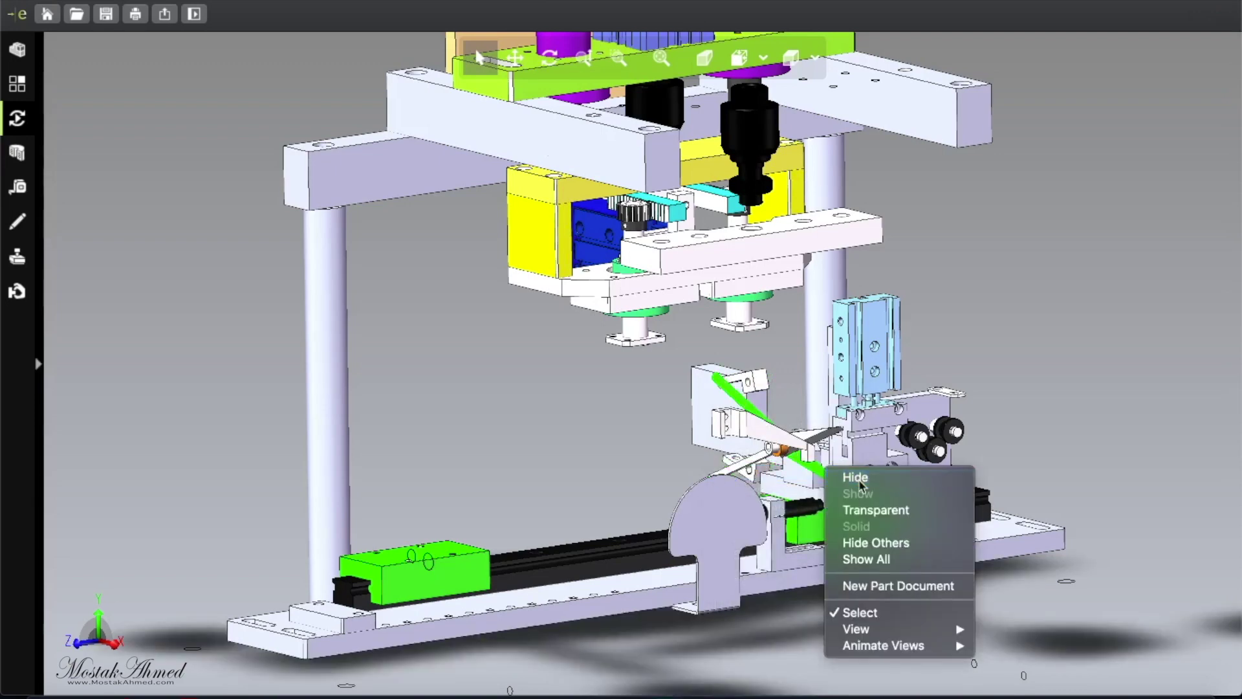
click(844, 474)
right_click(818, 443)
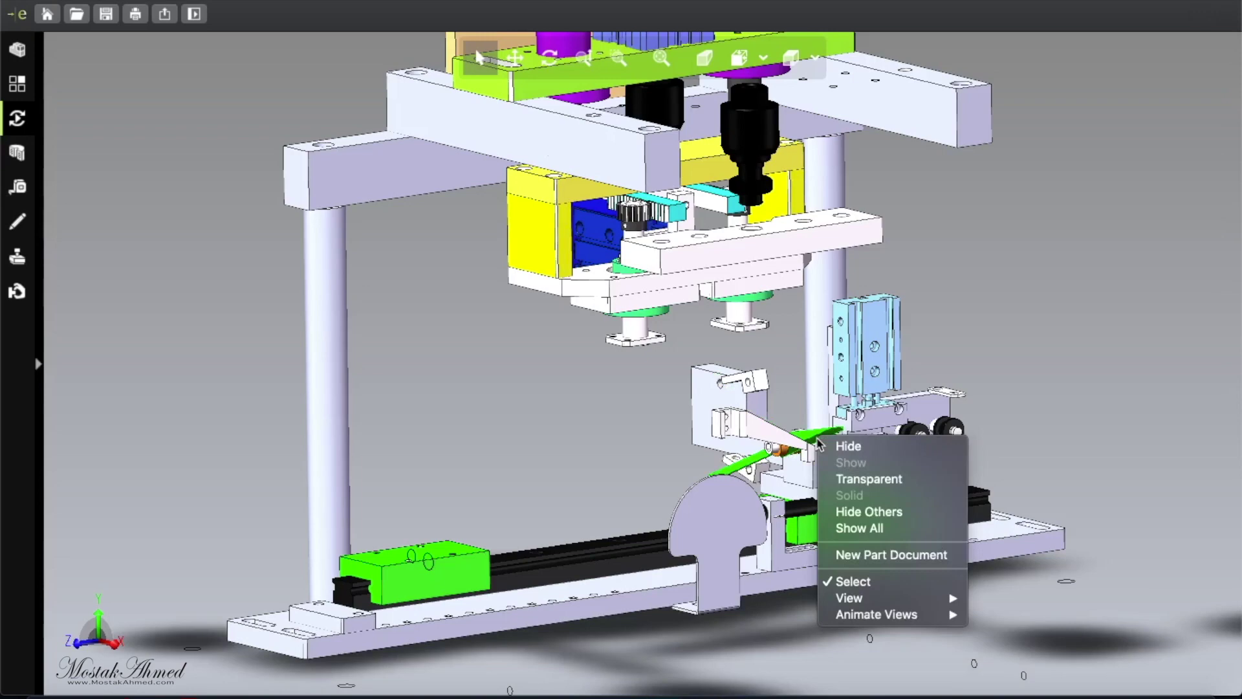
click(841, 438)
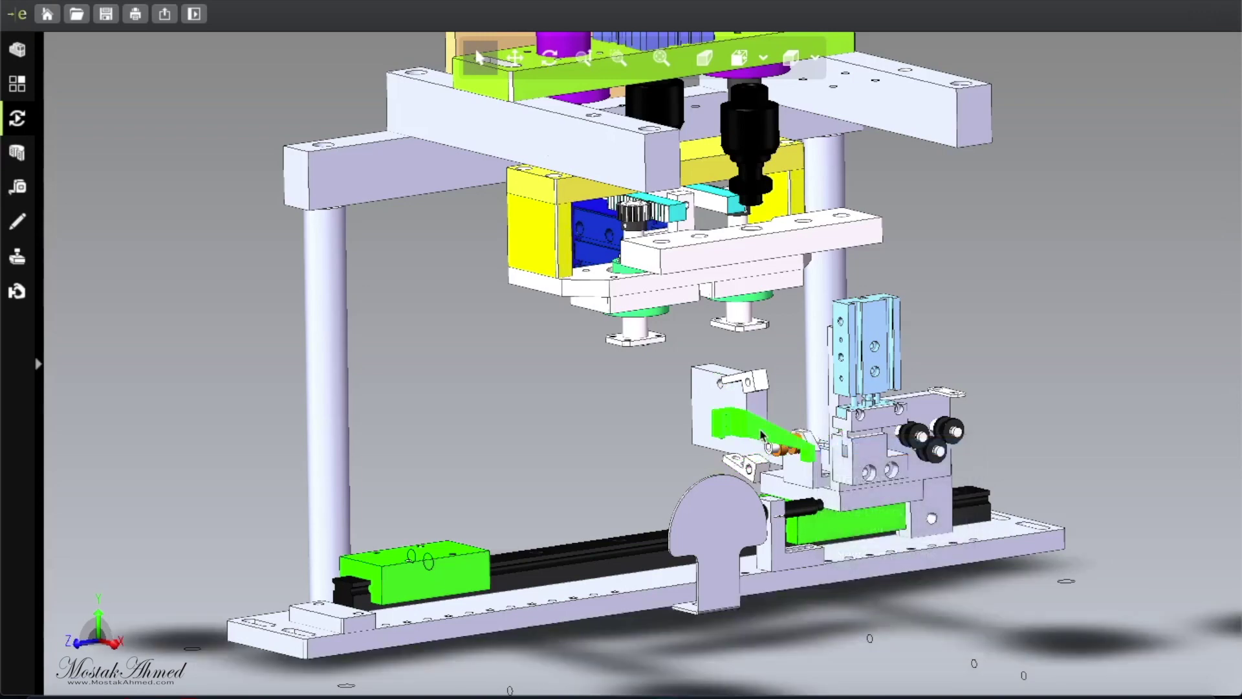
right_click(764, 432)
click(794, 443)
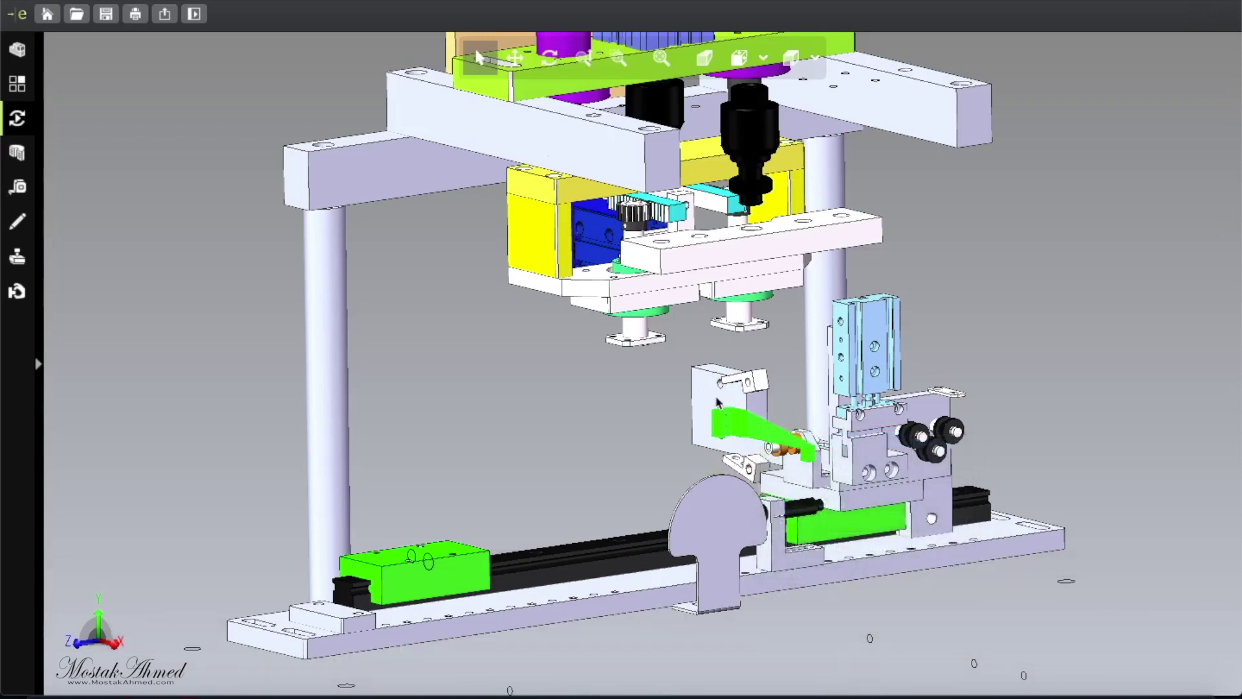
- Hide the bracket plate, the small upper bracket and the lower bracket
right_click(719, 397)
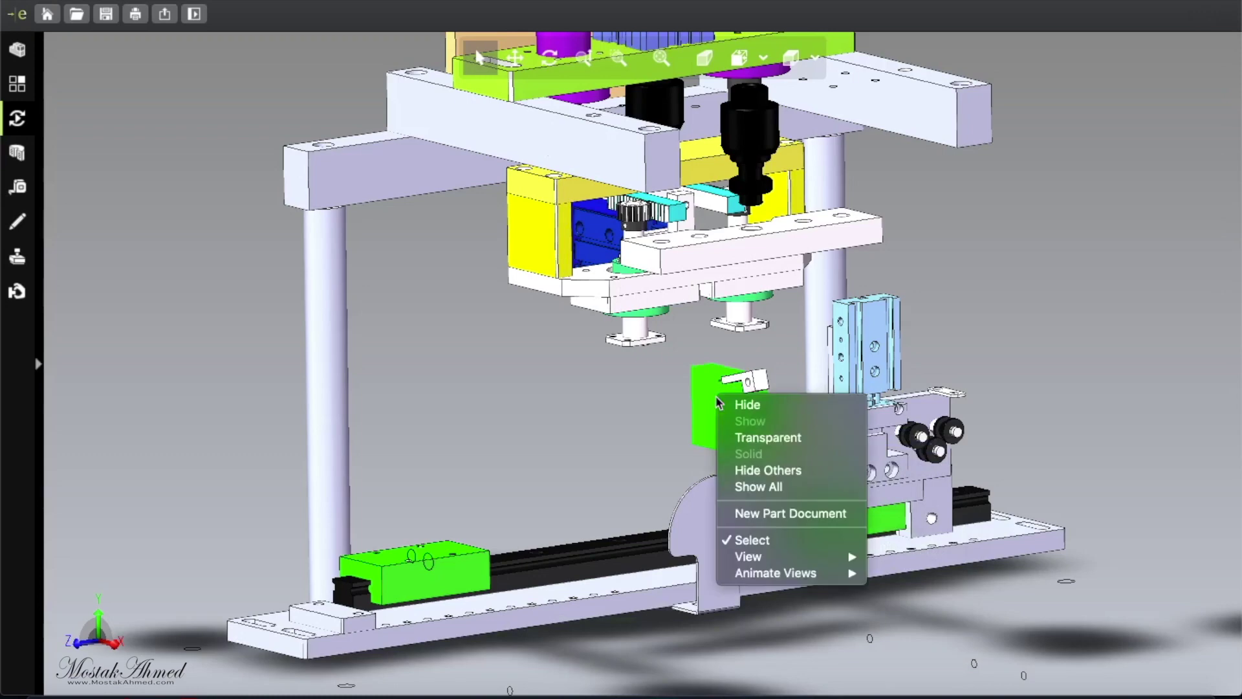
click(759, 406)
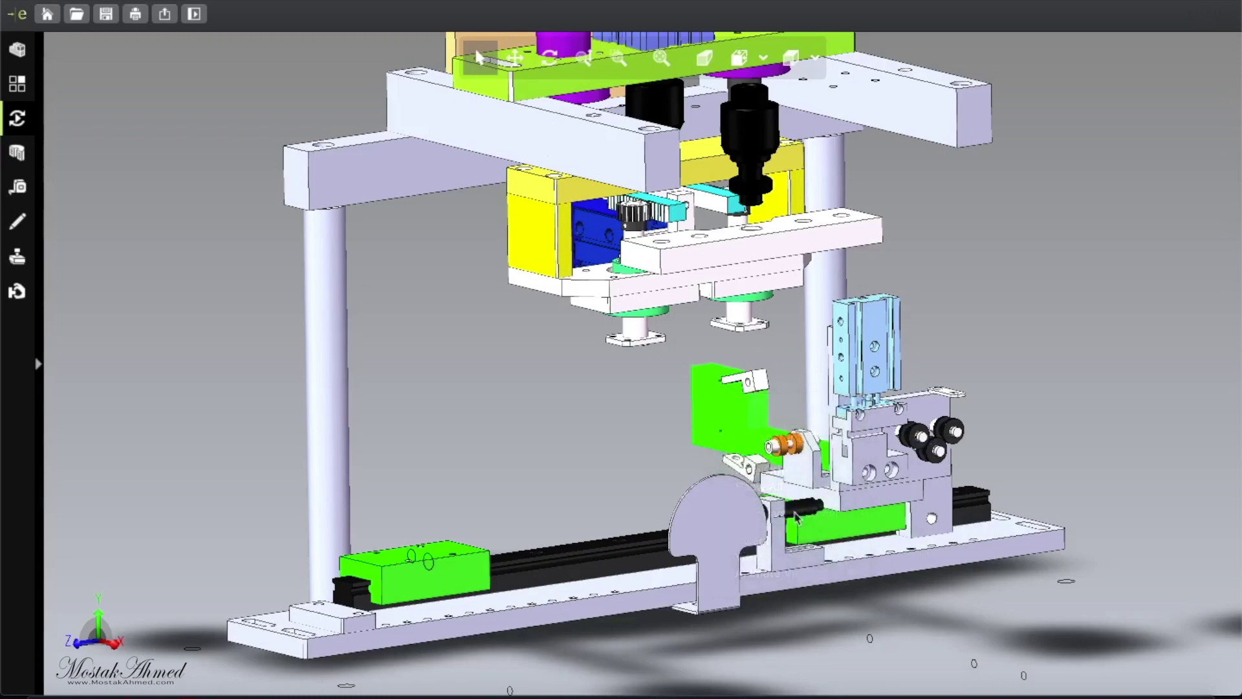
right_click(761, 385)
click(793, 393)
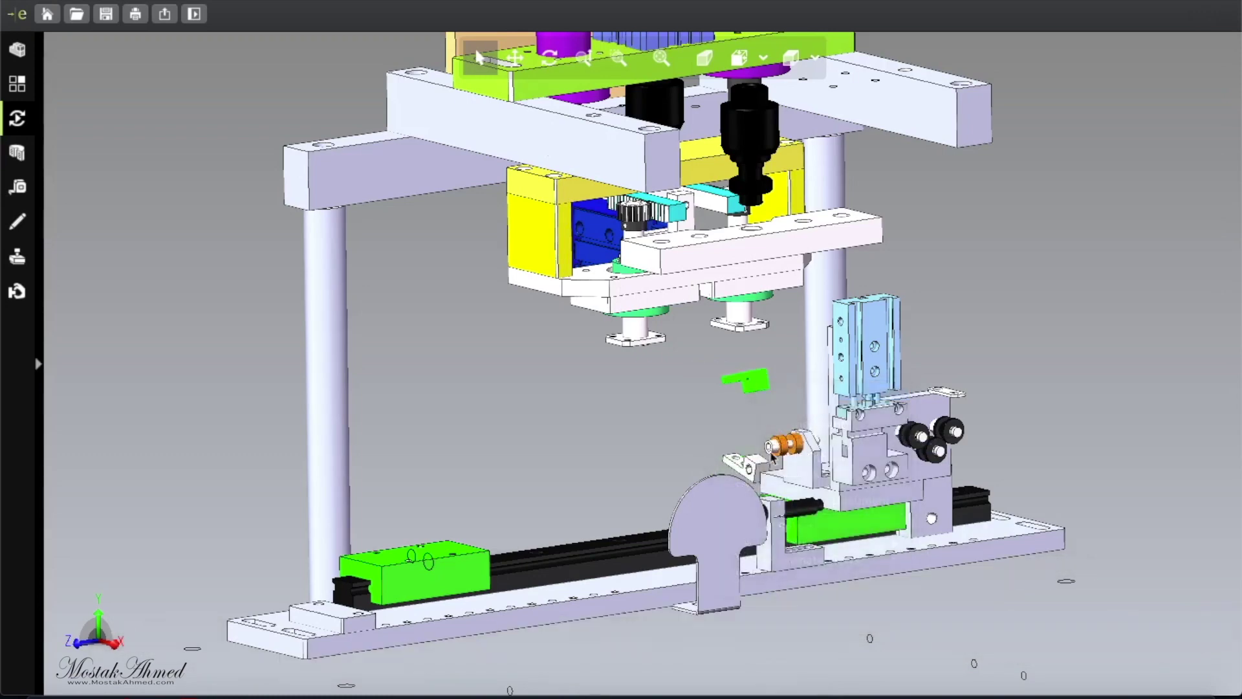
right_click(761, 466)
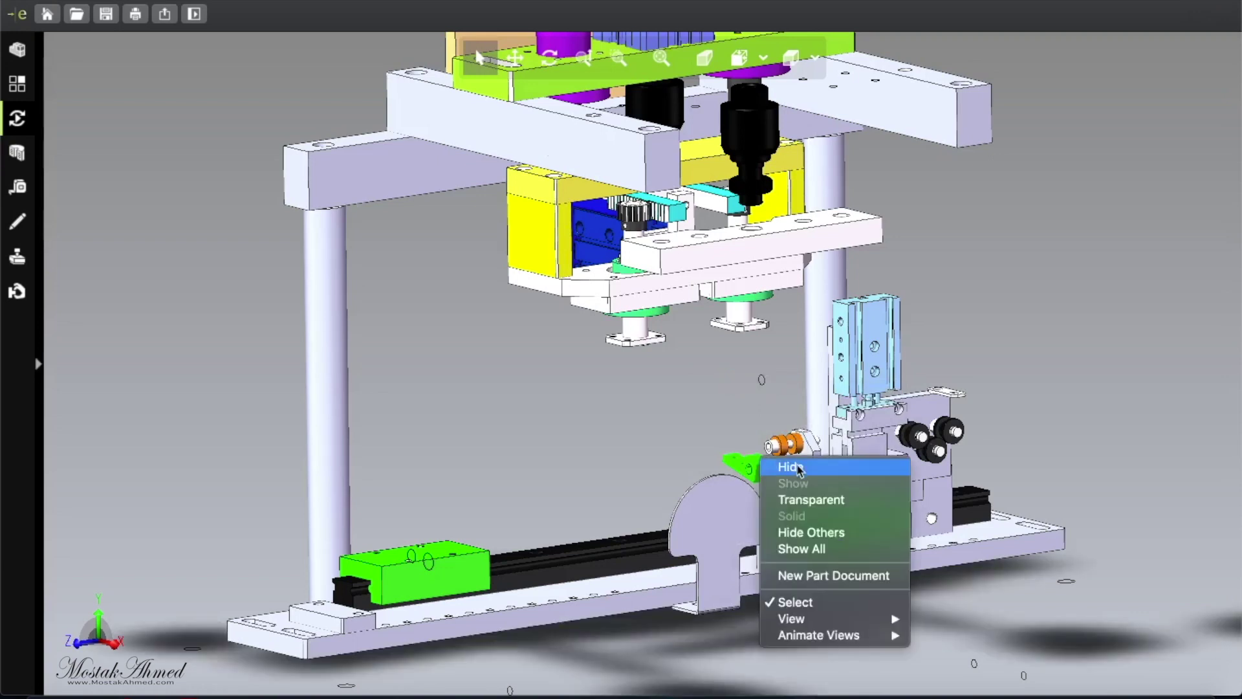
click(800, 470)
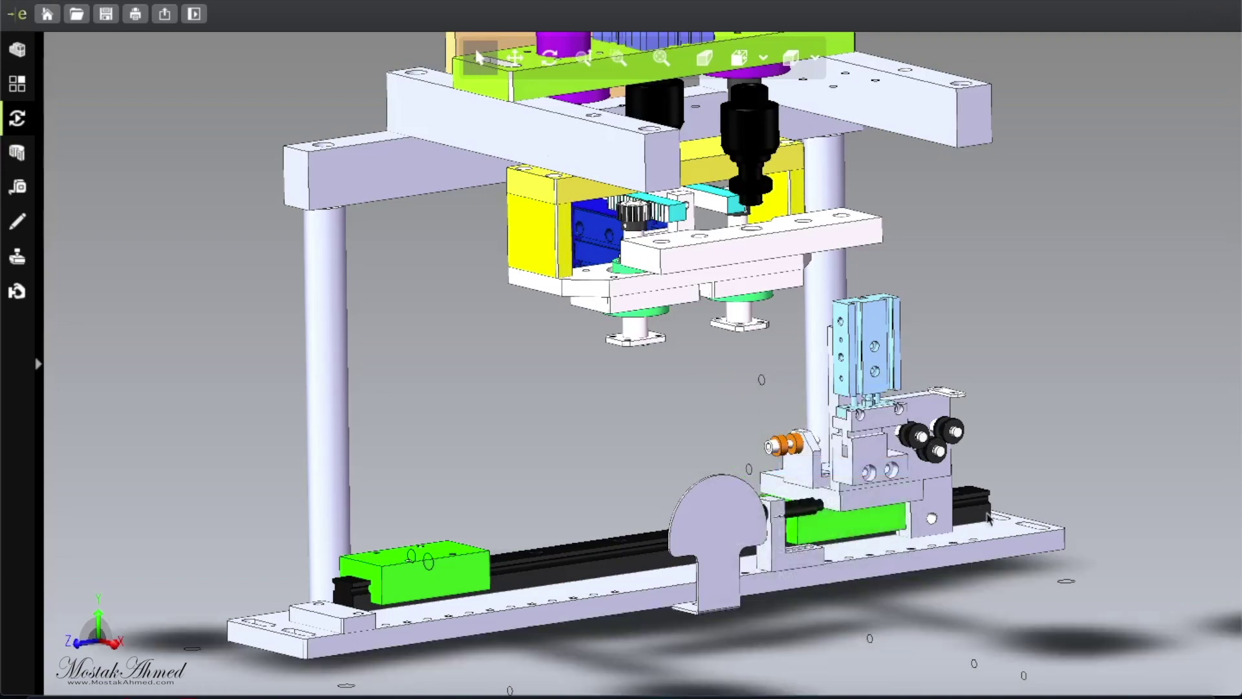
- Hide the vertical cylinder, its mounting bracket, the tall vertical plate and the small angled bracket
click(876, 335)
right_click(877, 335)
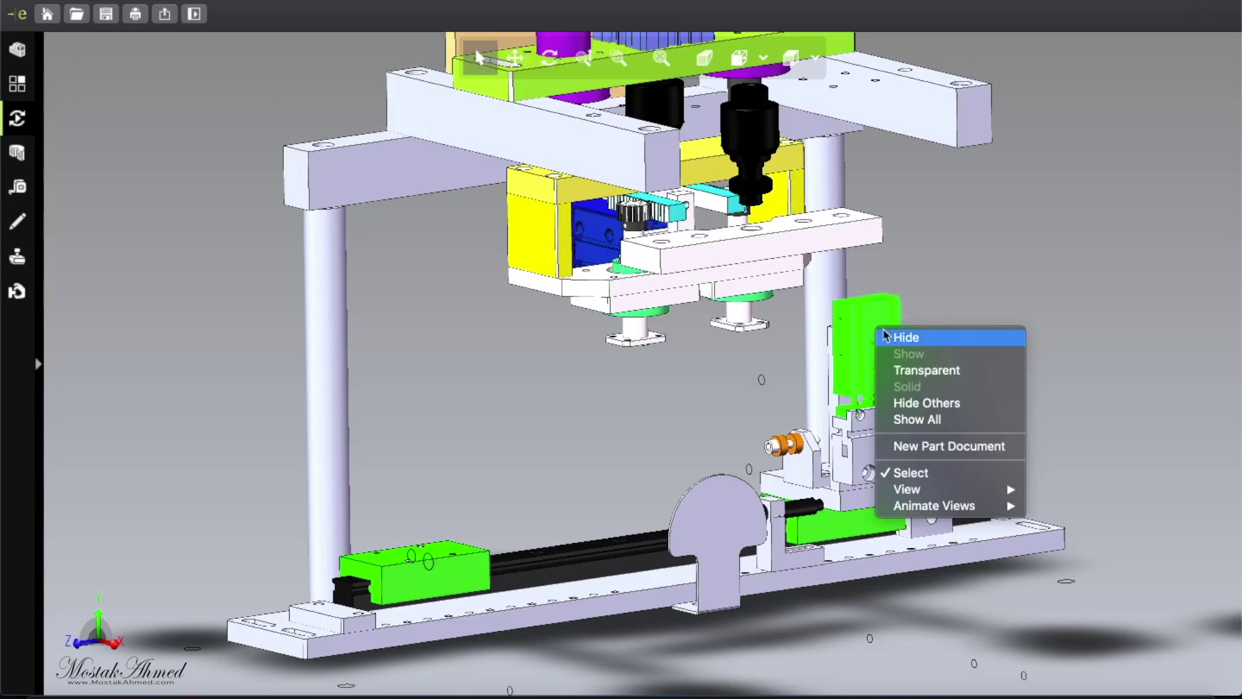
click(896, 522)
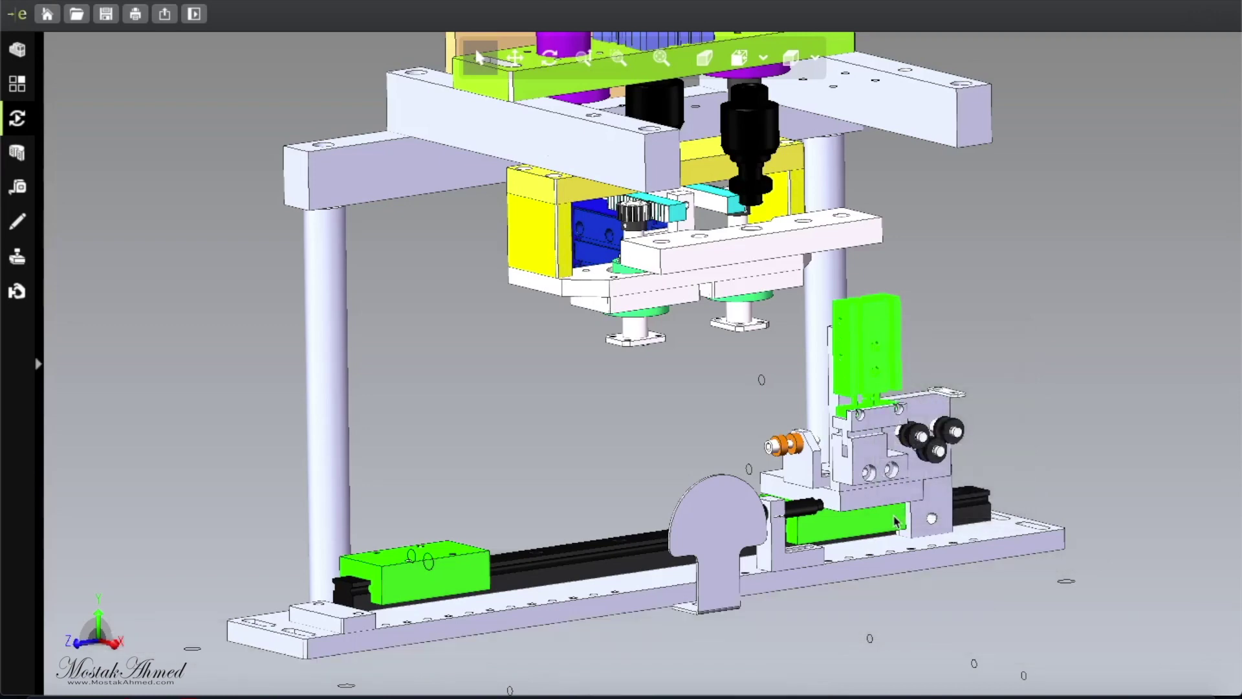
right_click(867, 447)
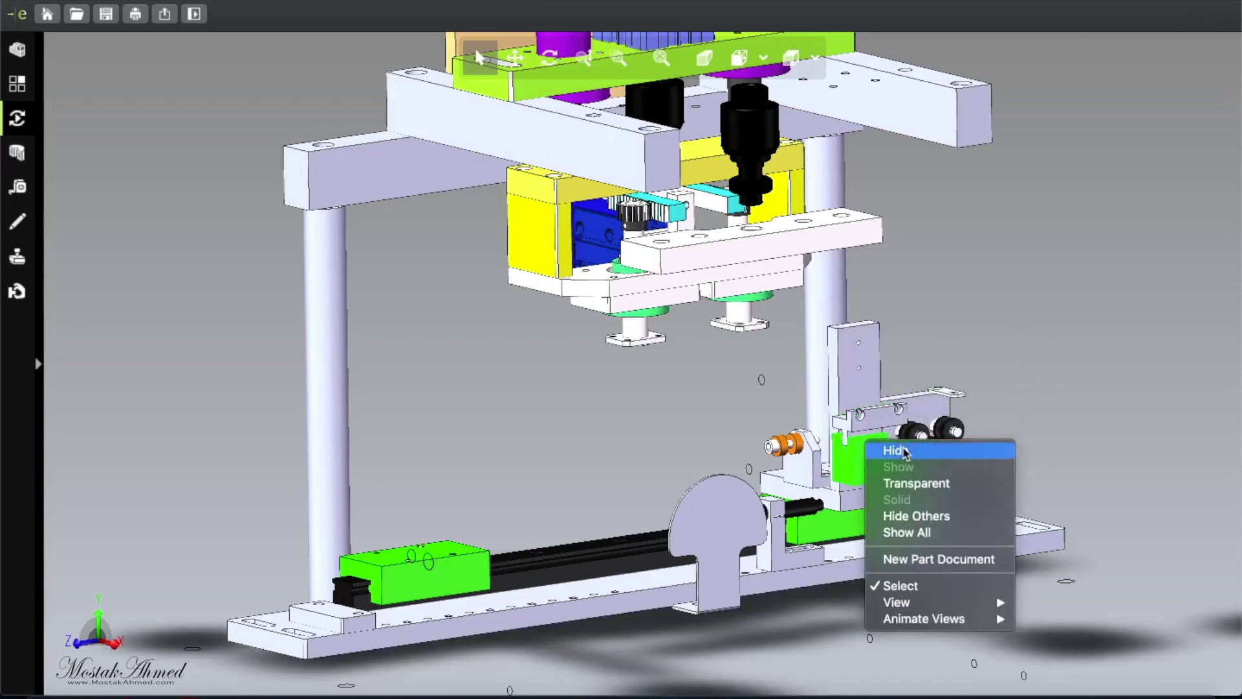
click(888, 452)
right_click(867, 369)
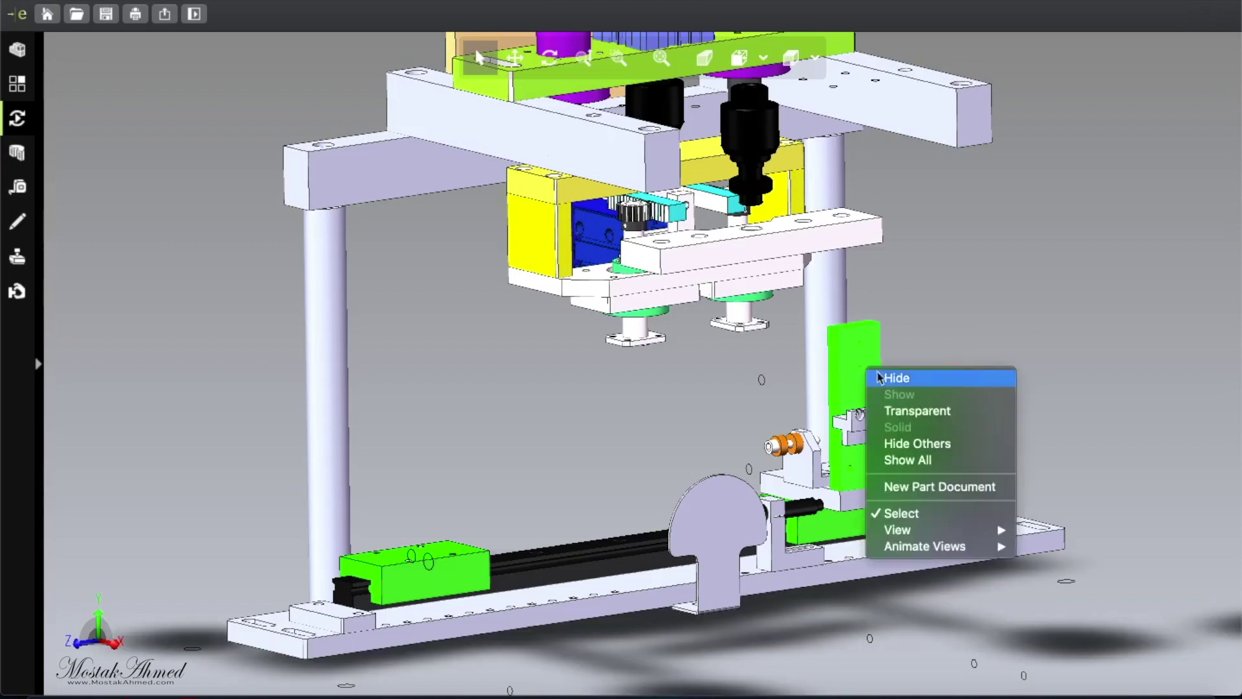
click(886, 378)
right_click(868, 424)
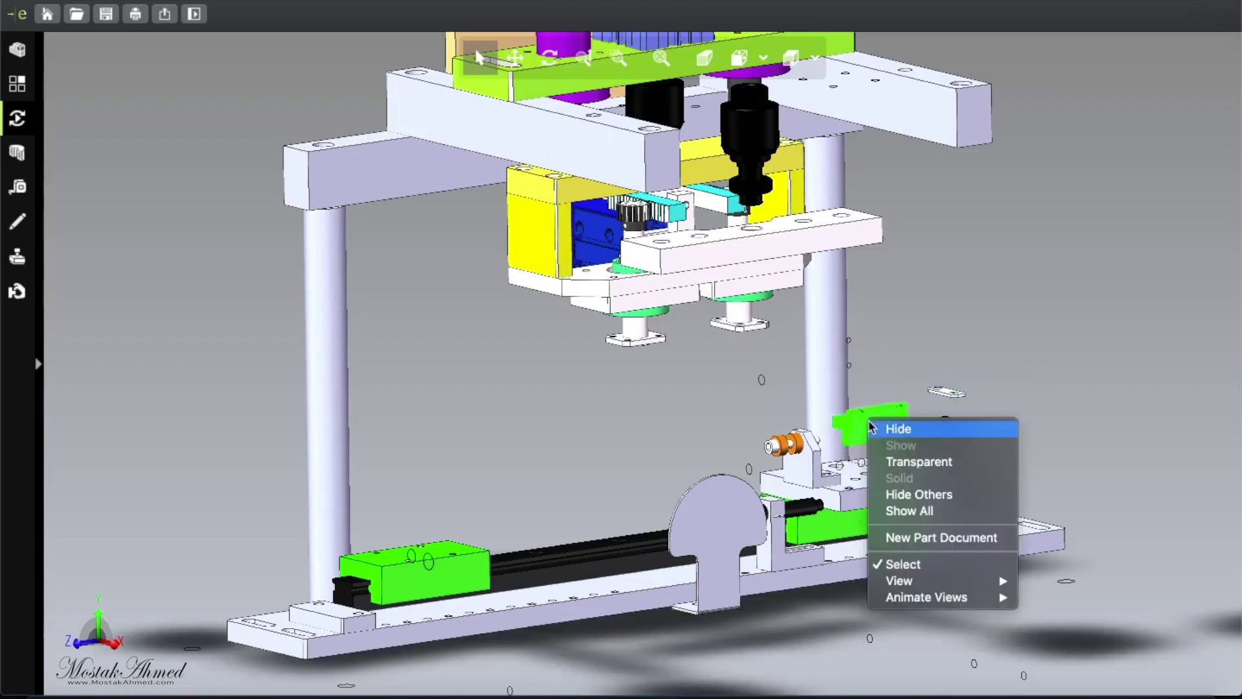
click(890, 427)
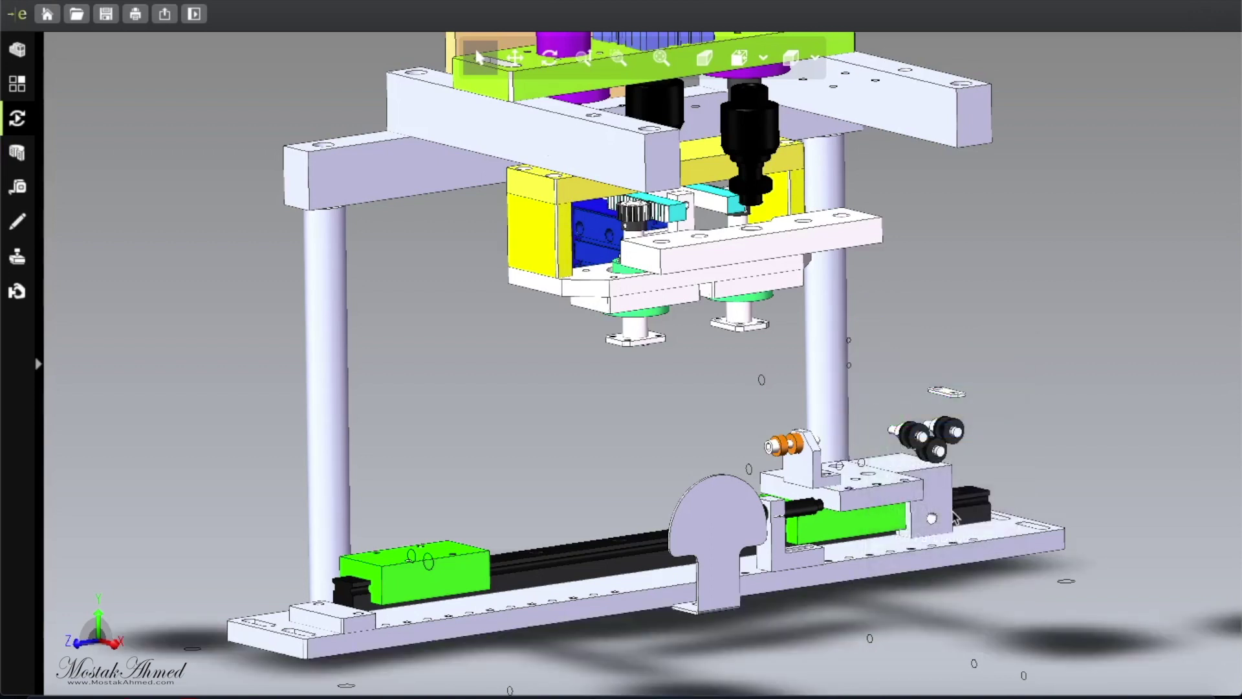
- Hide the semicircular guard, both support columns and the left slide block
right_click(719, 491)
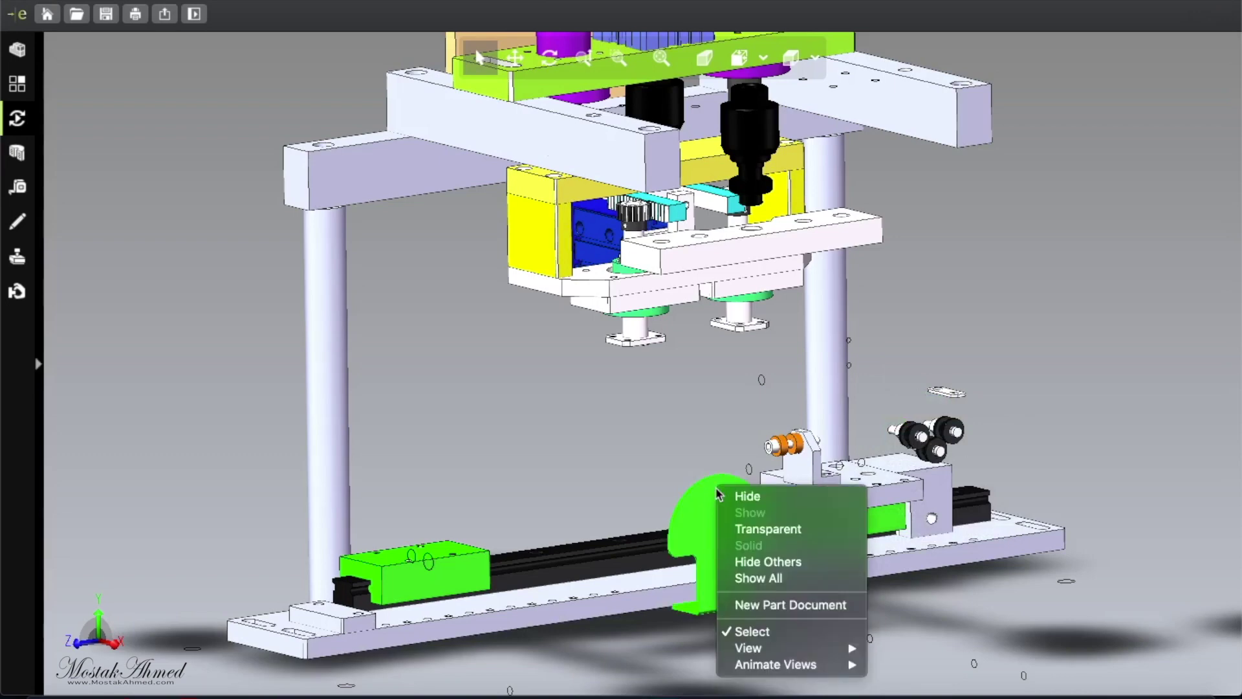
click(758, 499)
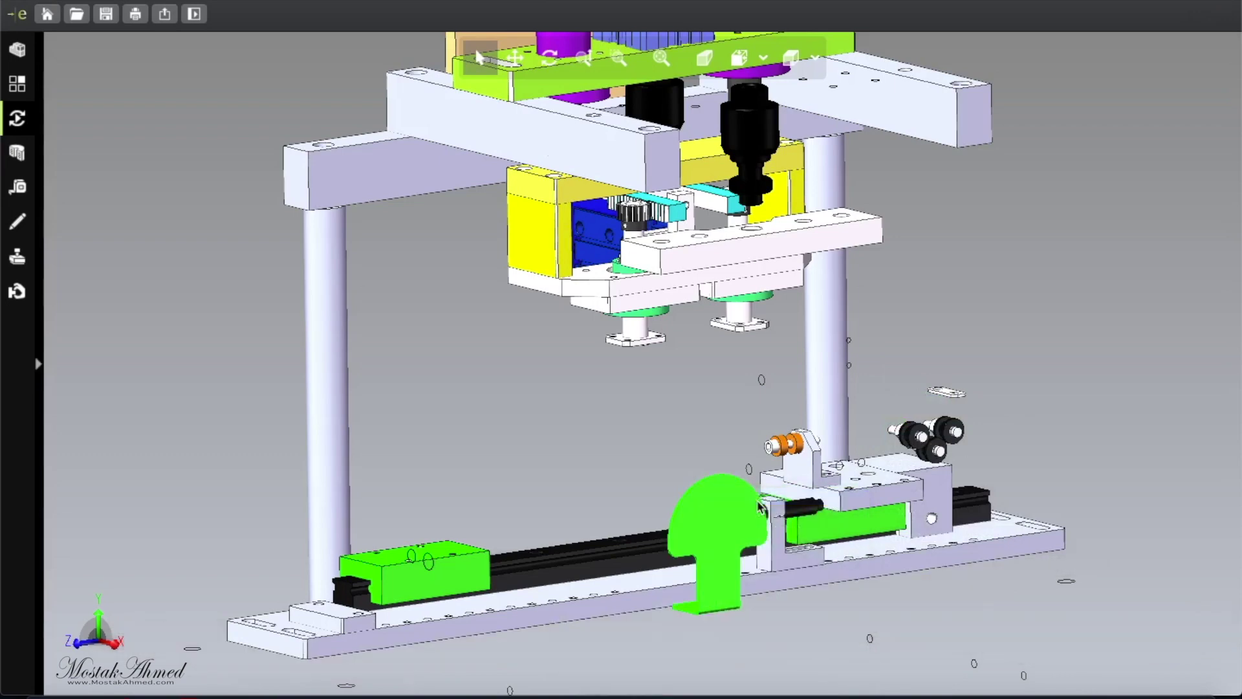
right_click(829, 376)
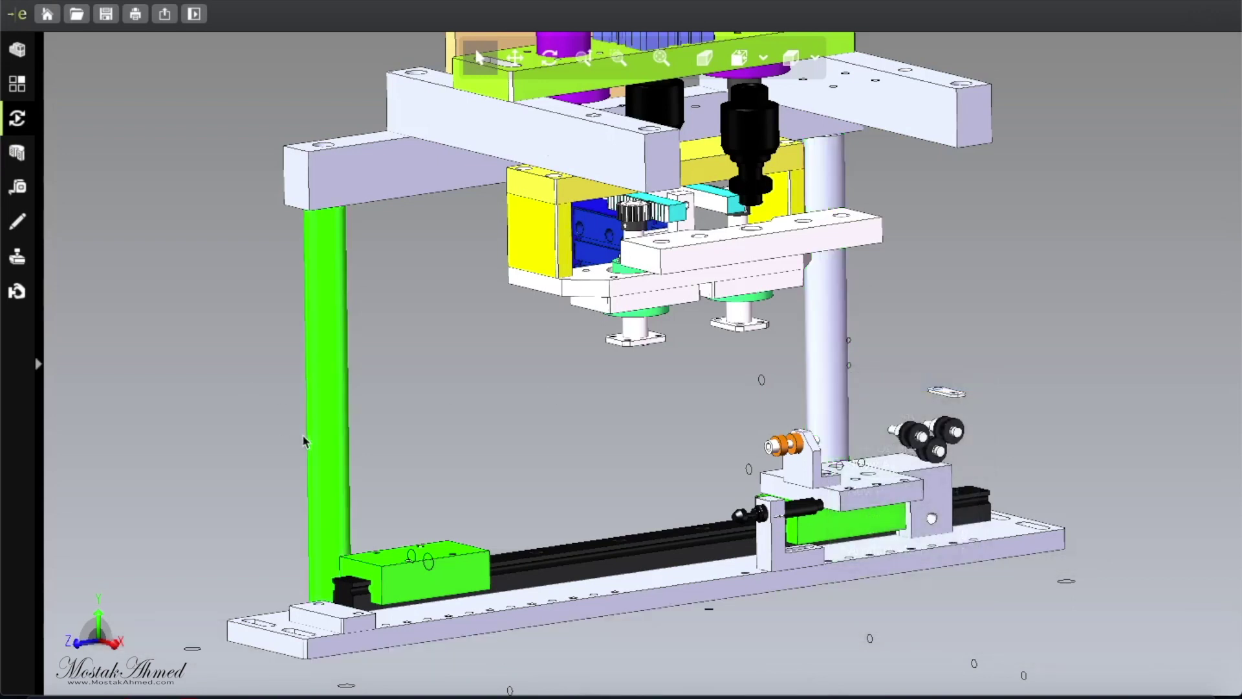
right_click(302, 434)
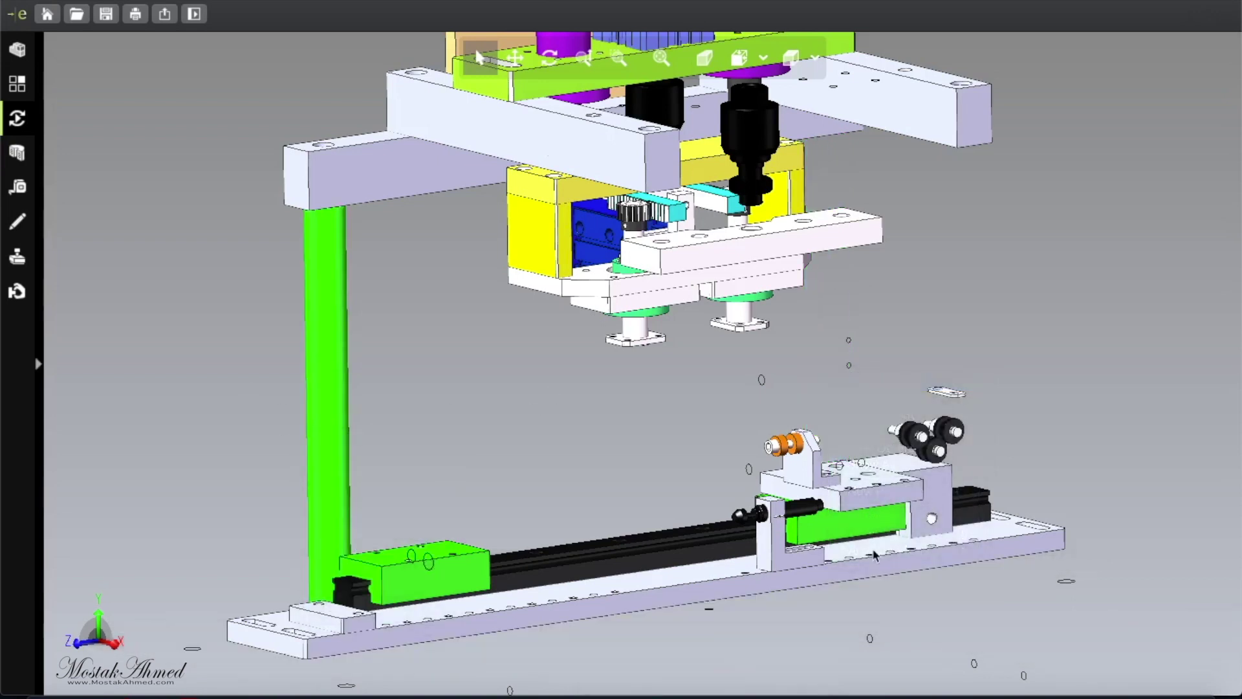
right_click(424, 580)
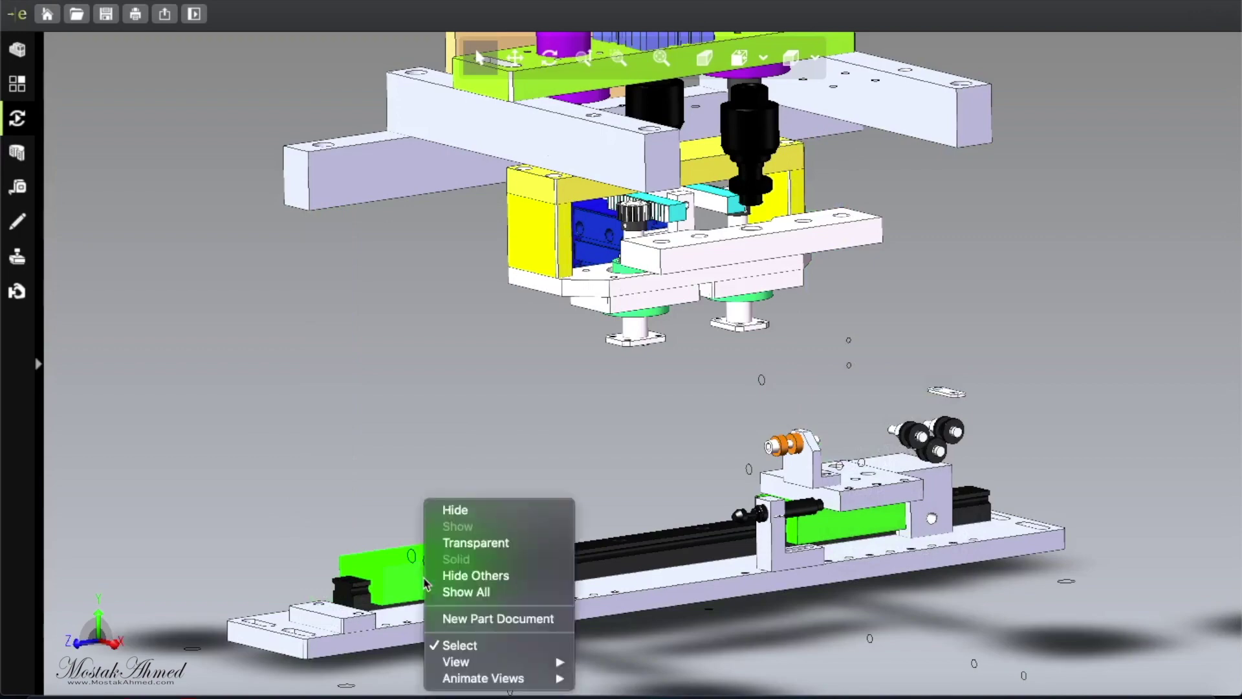
click(455, 510)
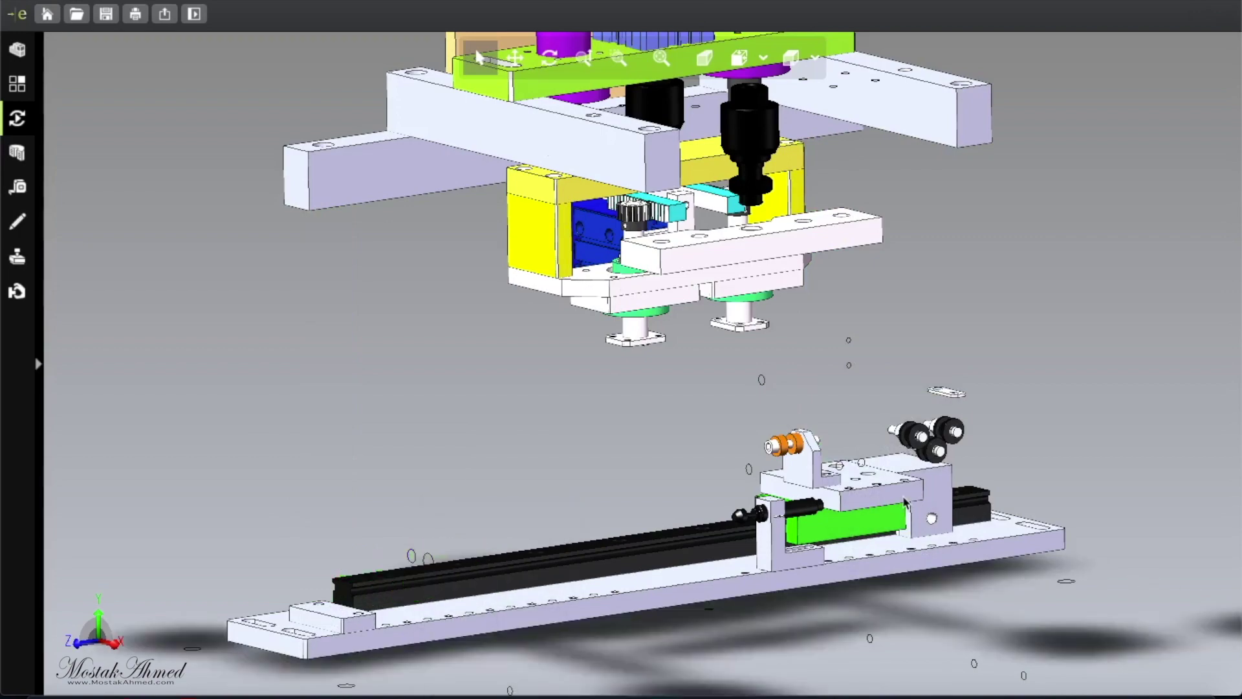
scroll(903, 502, up, 2)
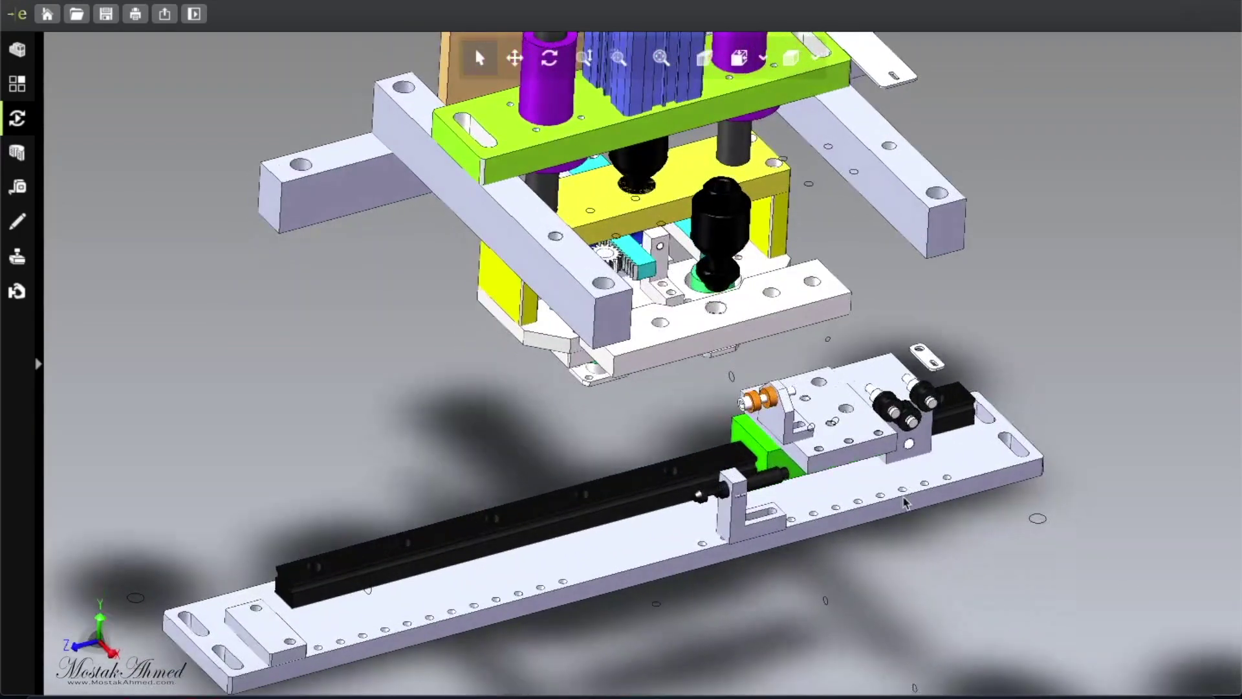
- Hide the green carriage plate, its bracket and the large carriage block
right_click(874, 441)
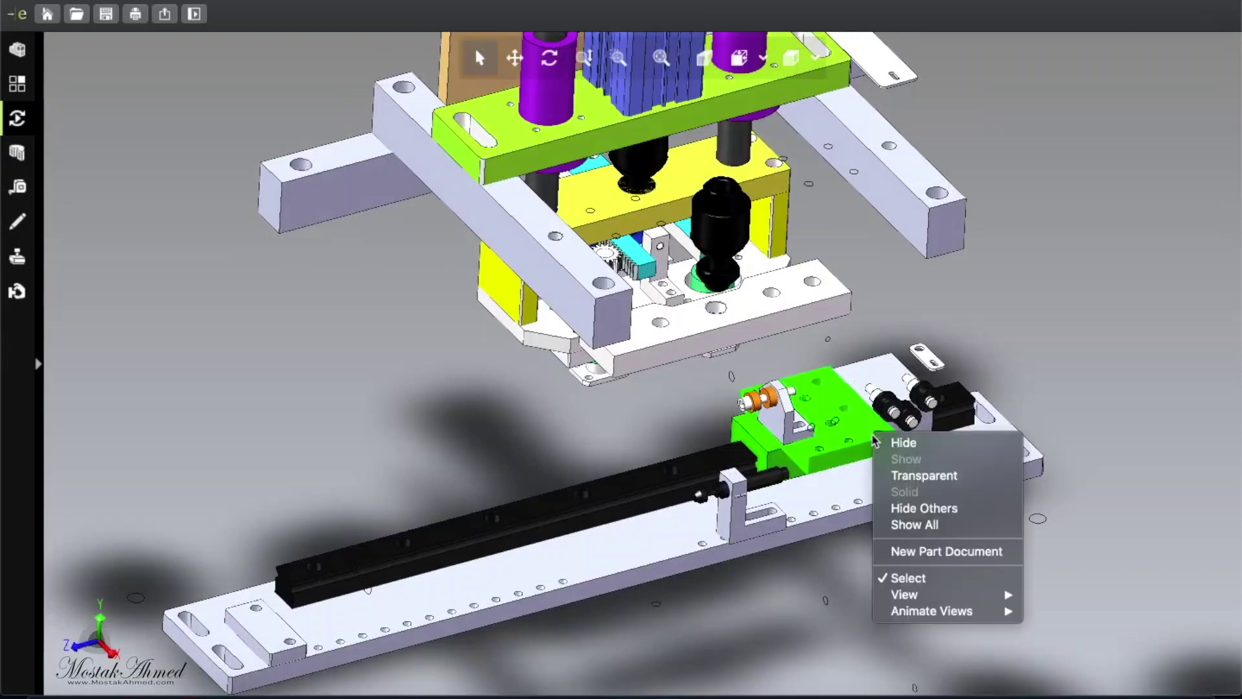
click(796, 425)
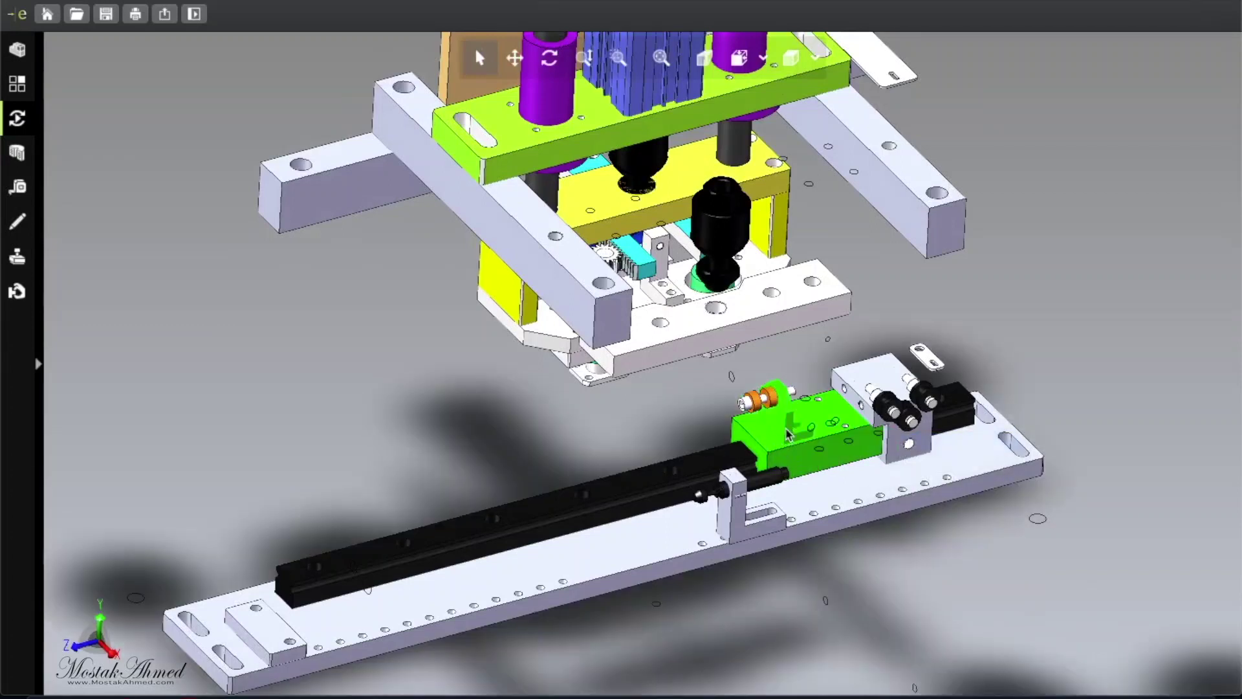
right_click(787, 422)
click(810, 436)
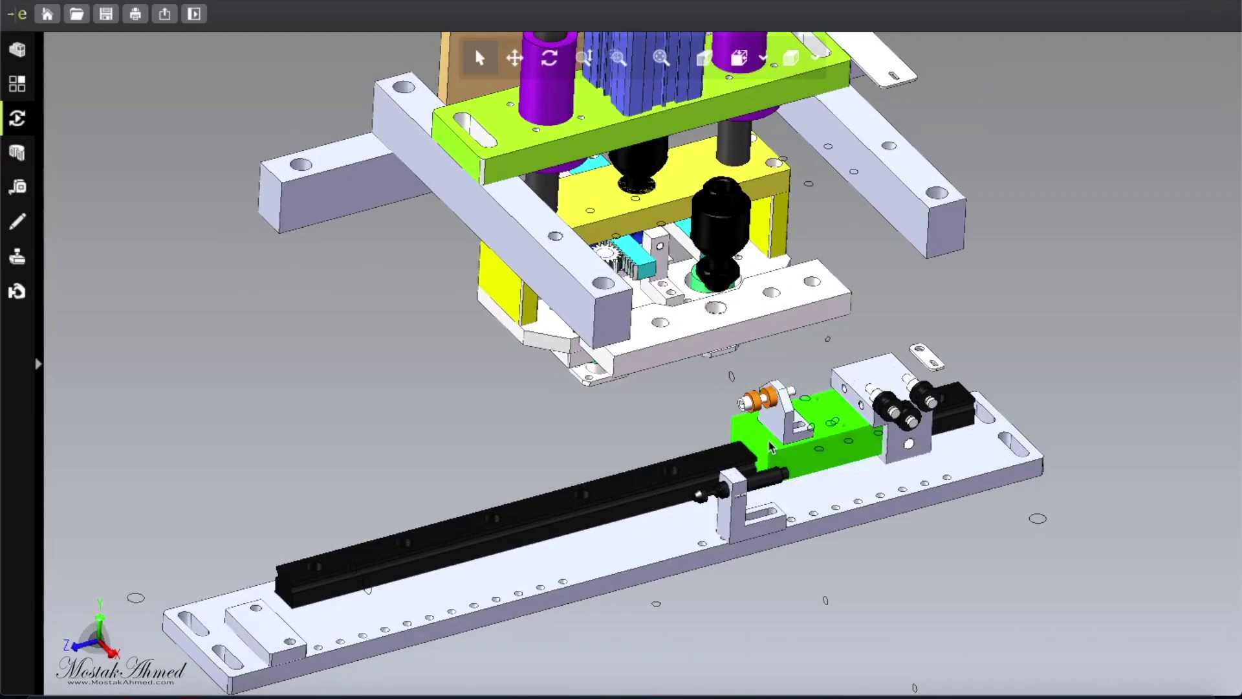
right_click(772, 445)
key(Escape)
ctrl+click(880, 384)
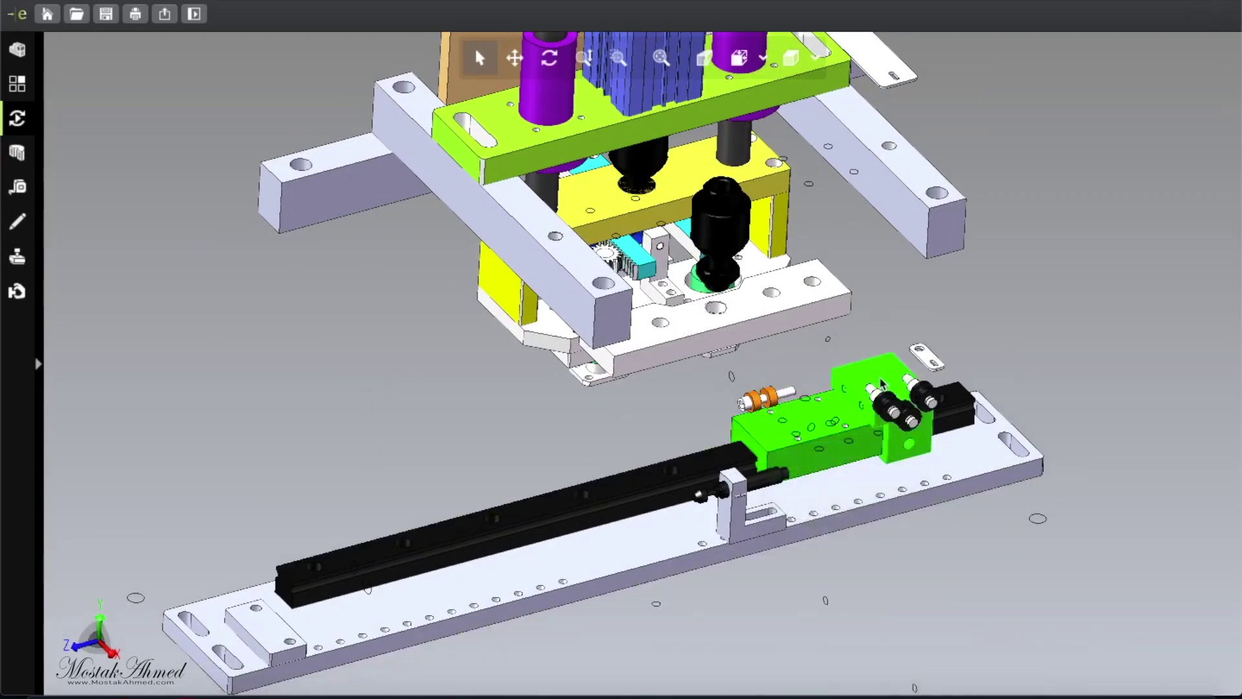
right_click(880, 384)
click(886, 386)
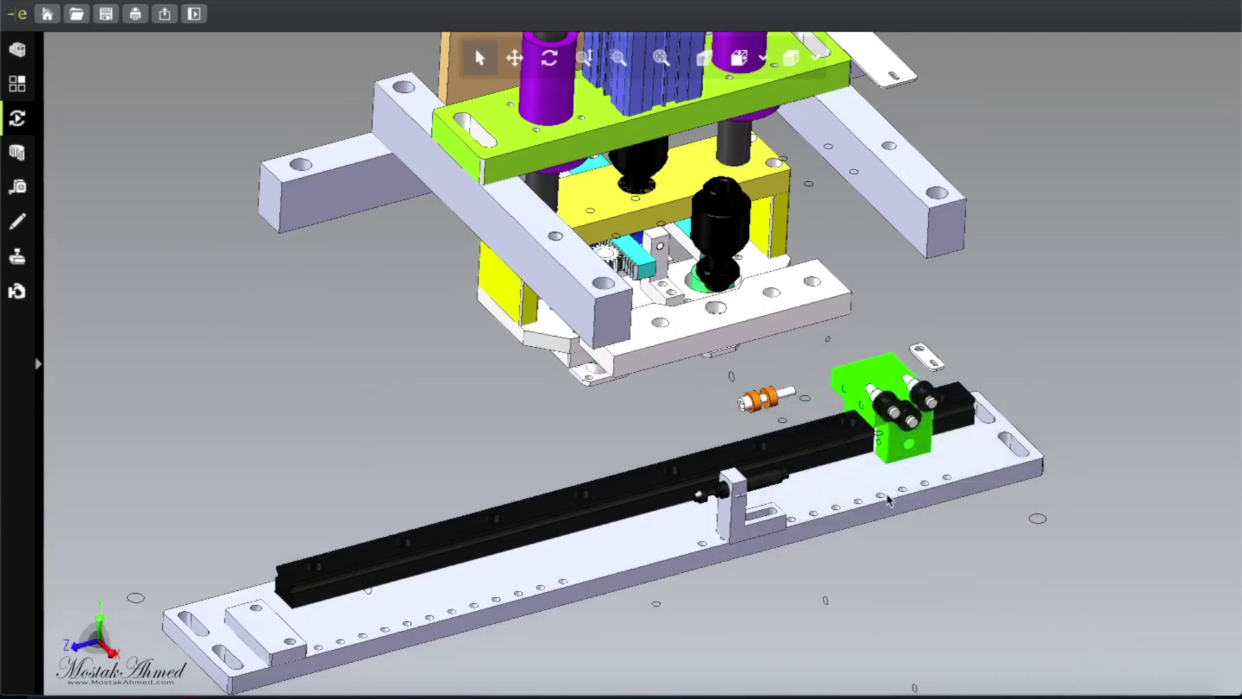
- Hide the L-bracket, the small roller bracket and the cylinder lying on the rail
click(740, 507)
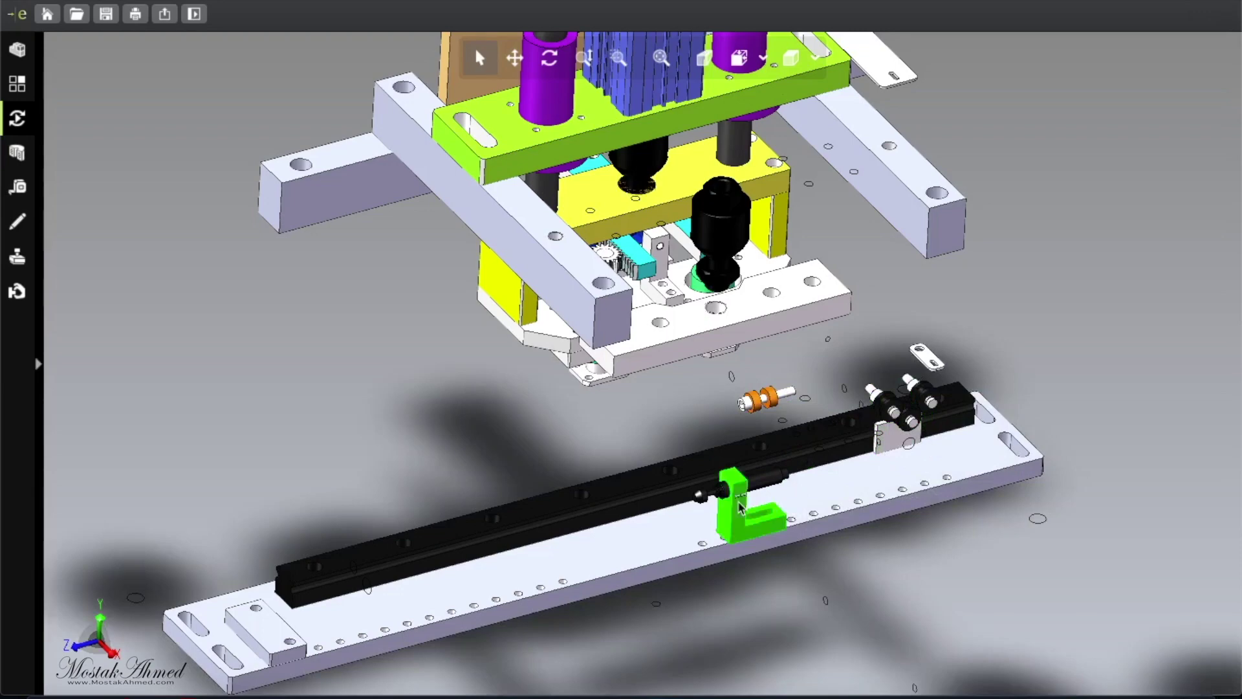
right_click(737, 502)
key(Escape)
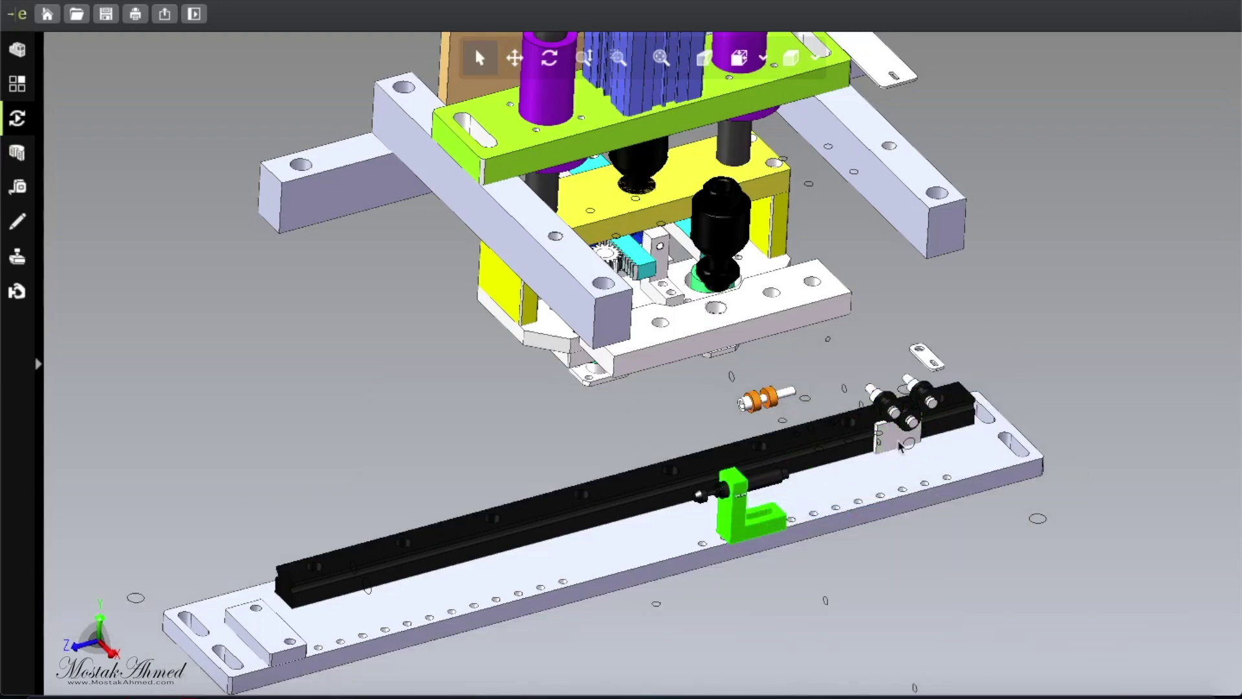
right_click(903, 442)
key(Escape)
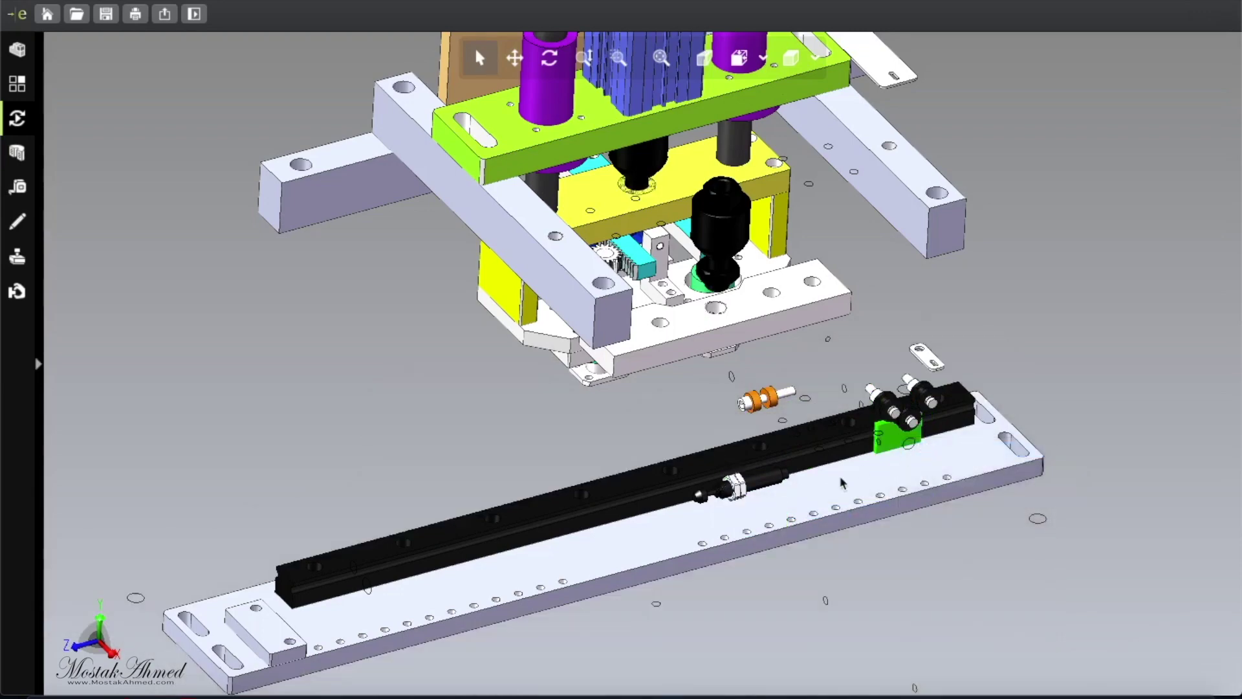
click(739, 490)
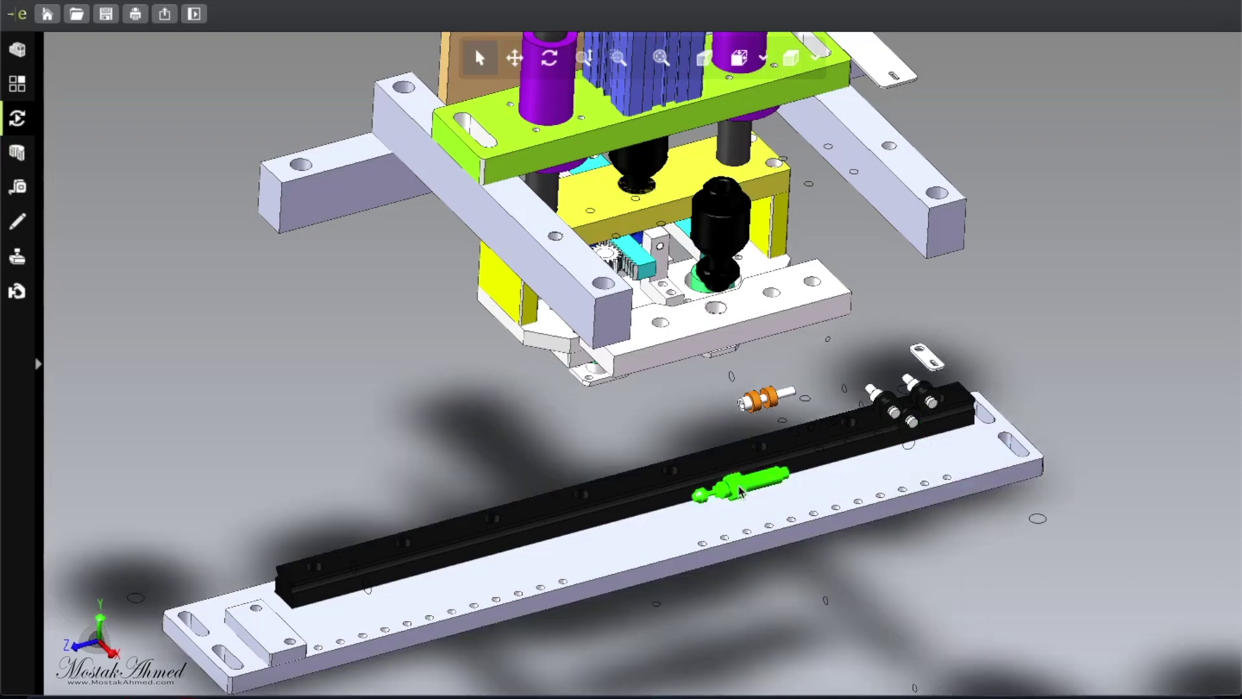
right_click(739, 491)
click(777, 491)
- Hide the green fitting and the dark fitting near the rollers
click(894, 410)
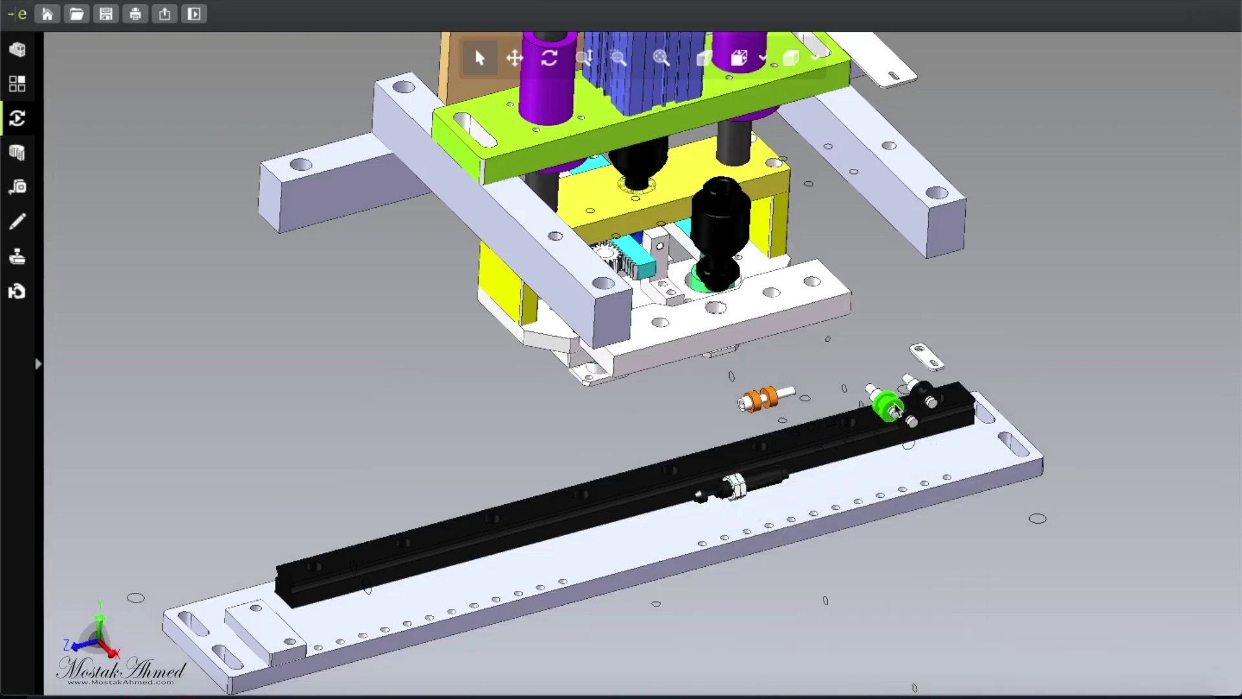
right_click(894, 410)
click(928, 411)
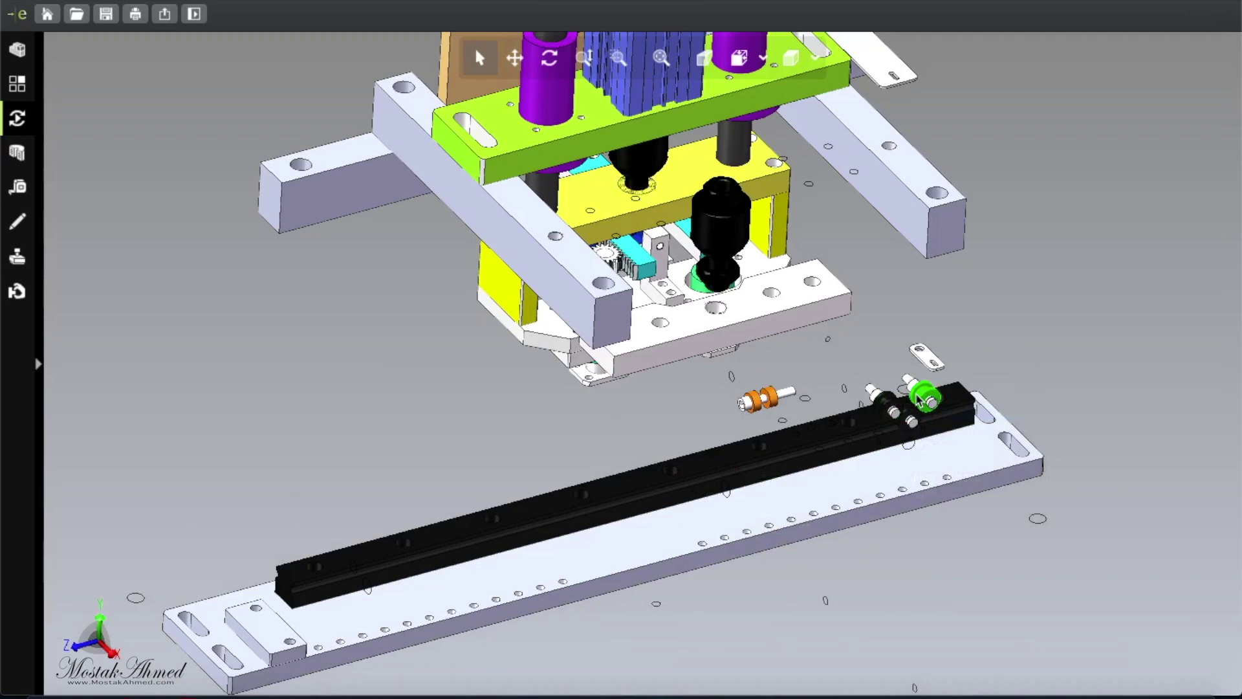
right_click(920, 400)
click(954, 400)
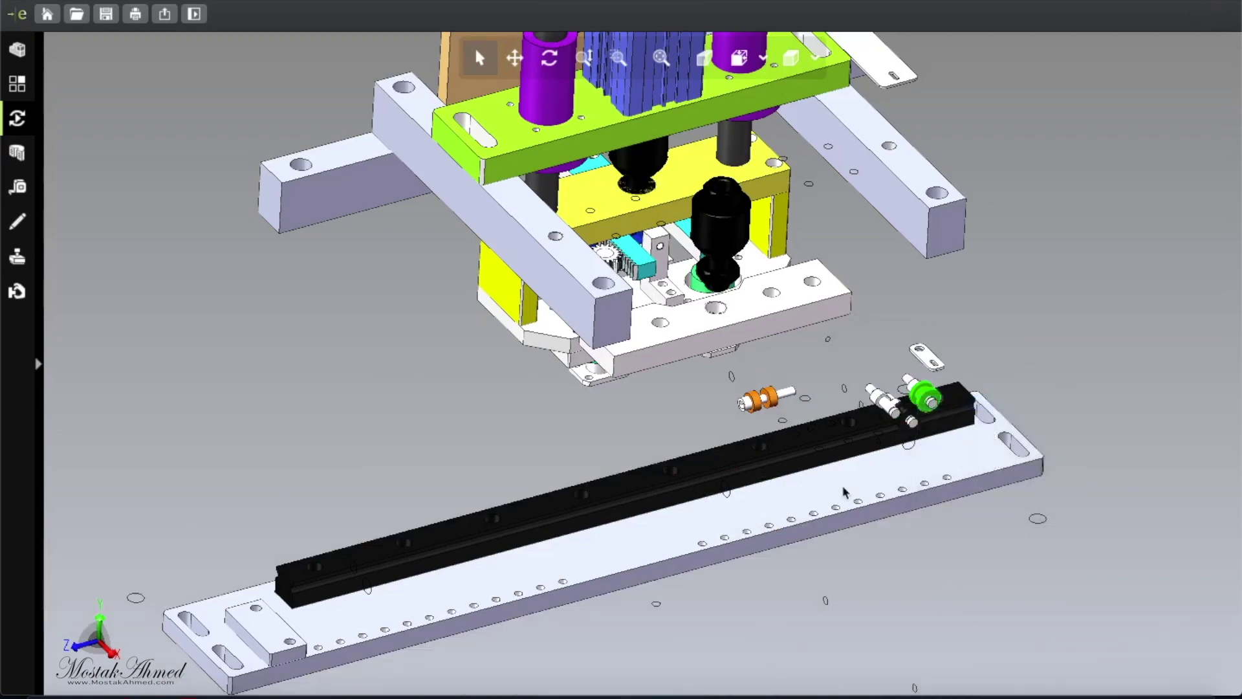
- Hide the long base plate and the black slide rail
click(843, 488)
right_click(843, 488)
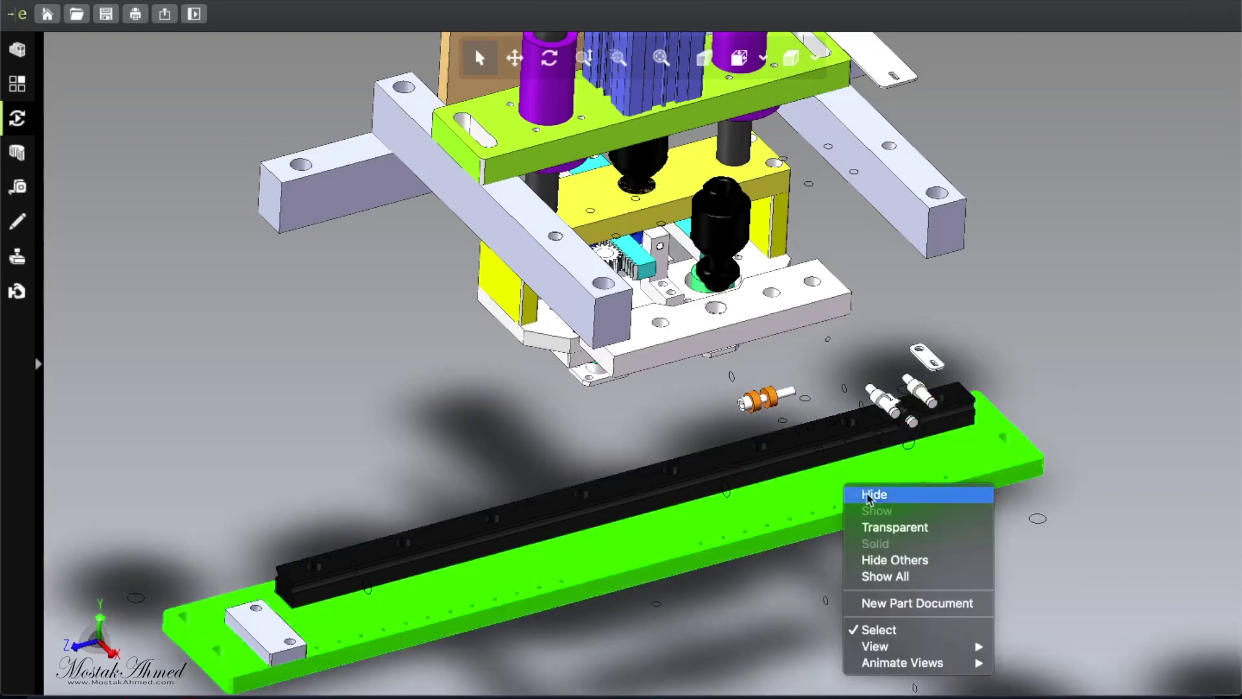
click(874, 495)
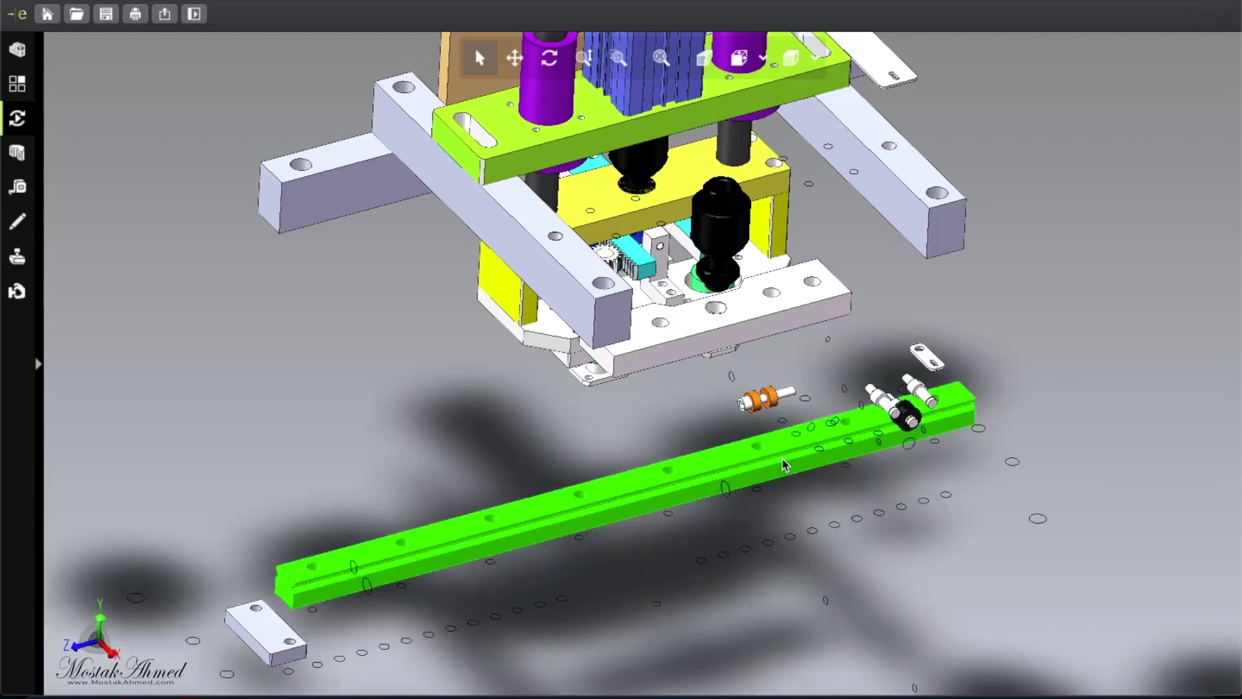
right_click(784, 465)
click(810, 468)
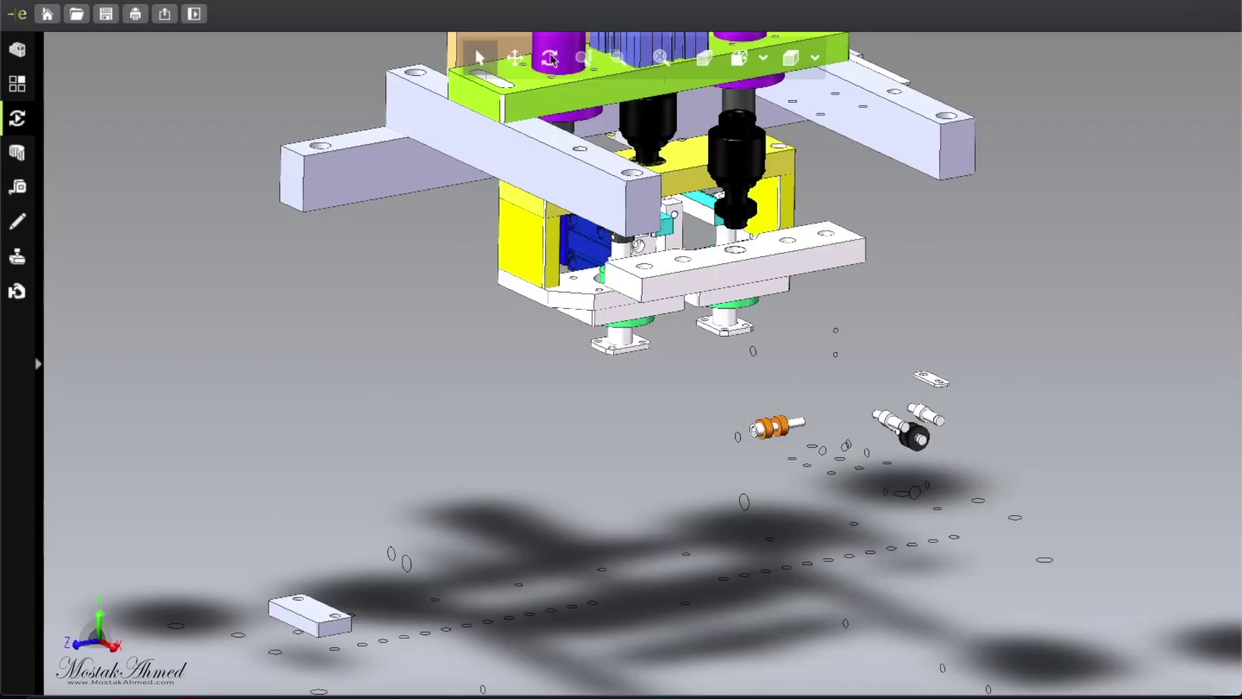
click(514, 58)
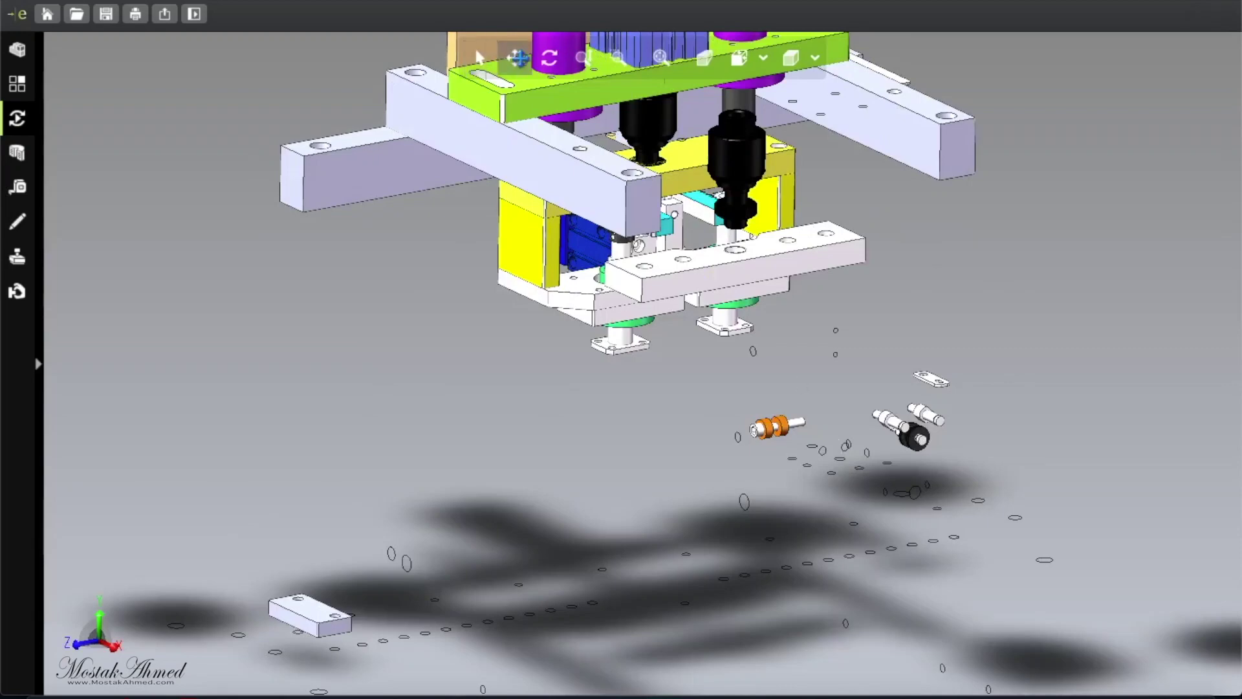
- Pan the model down to frame the press head and its top lever
drag(713, 233, 718, 695)
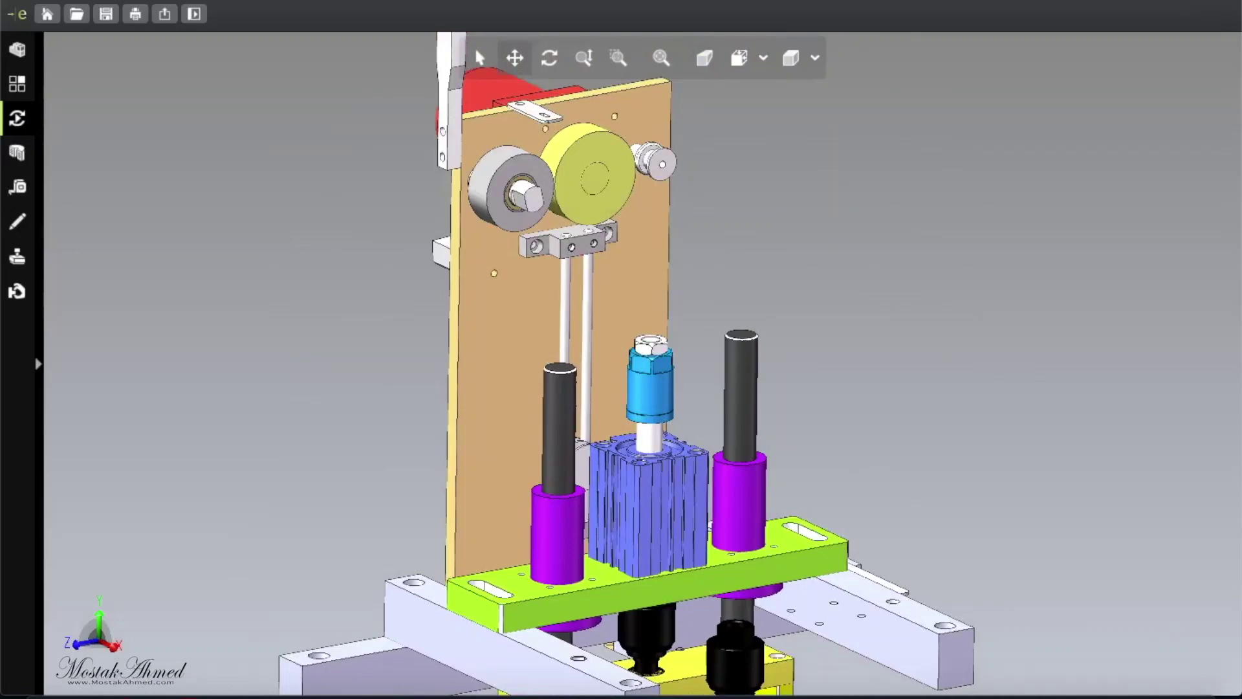
mouse_move(716, 475)
mouse_down()
mouse_move(717, 691)
mouse_move(703, 582)
mouse_move(699, 13)
mouse_up()
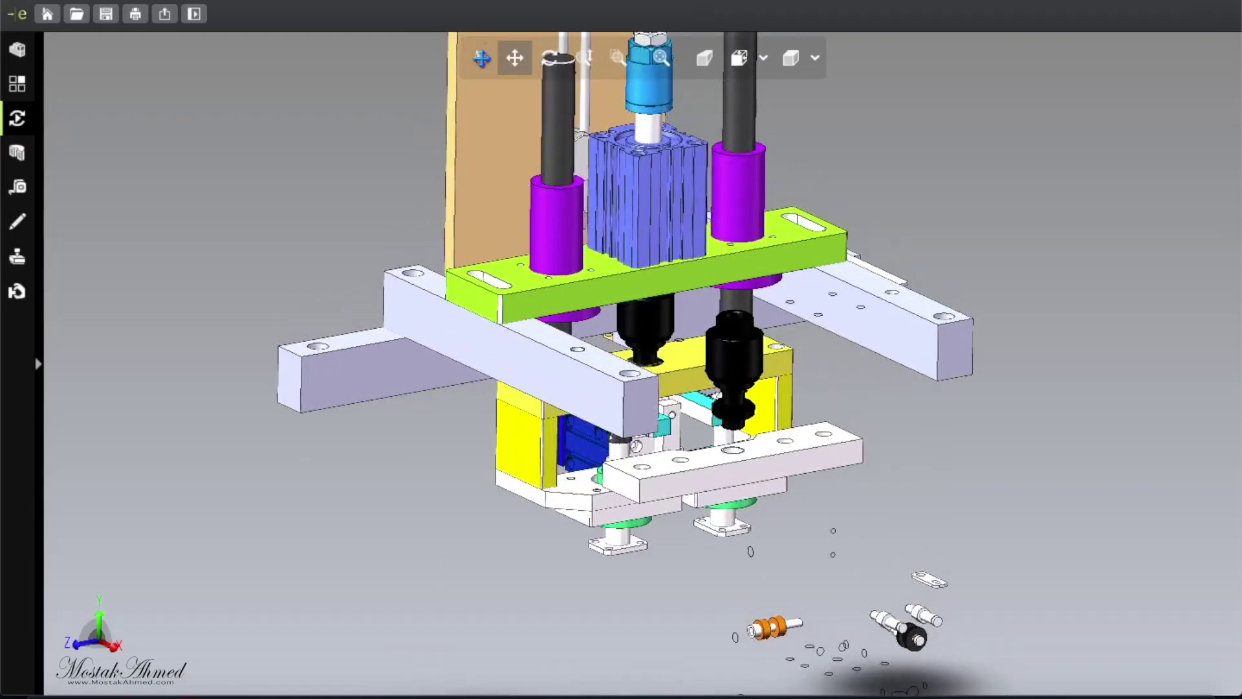
- Hide the press head's left, right and lower white cross bars
click(480, 58)
click(577, 391)
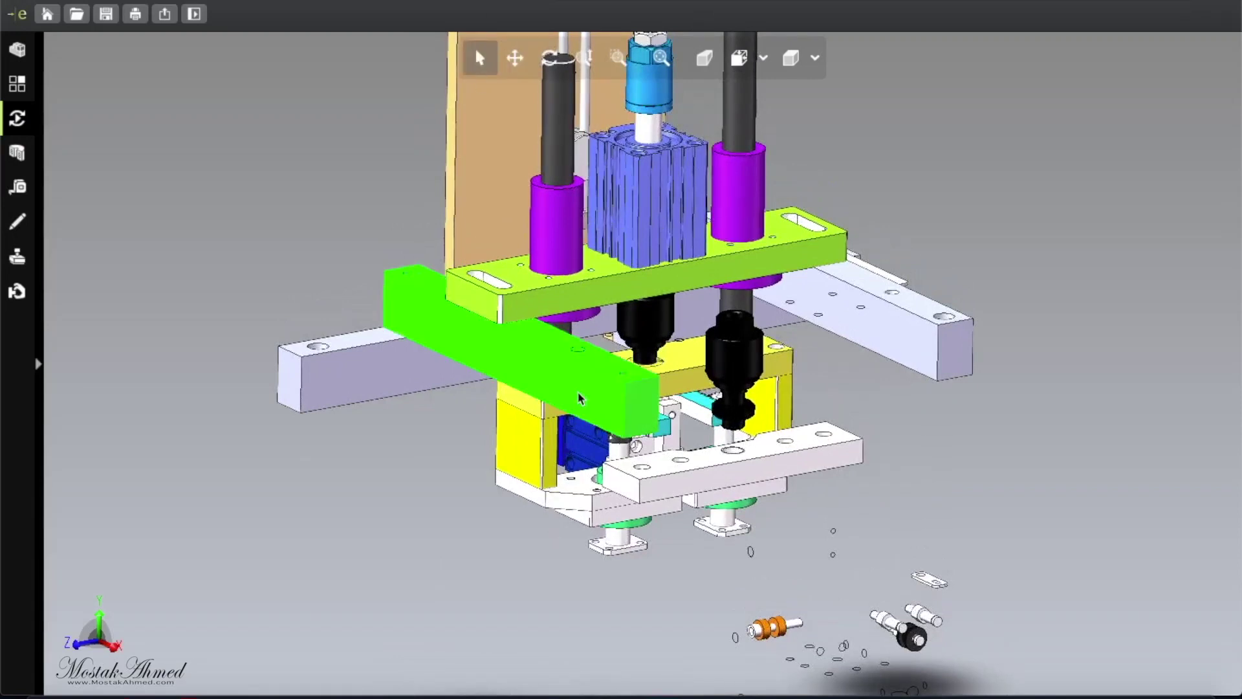
right_click(578, 391)
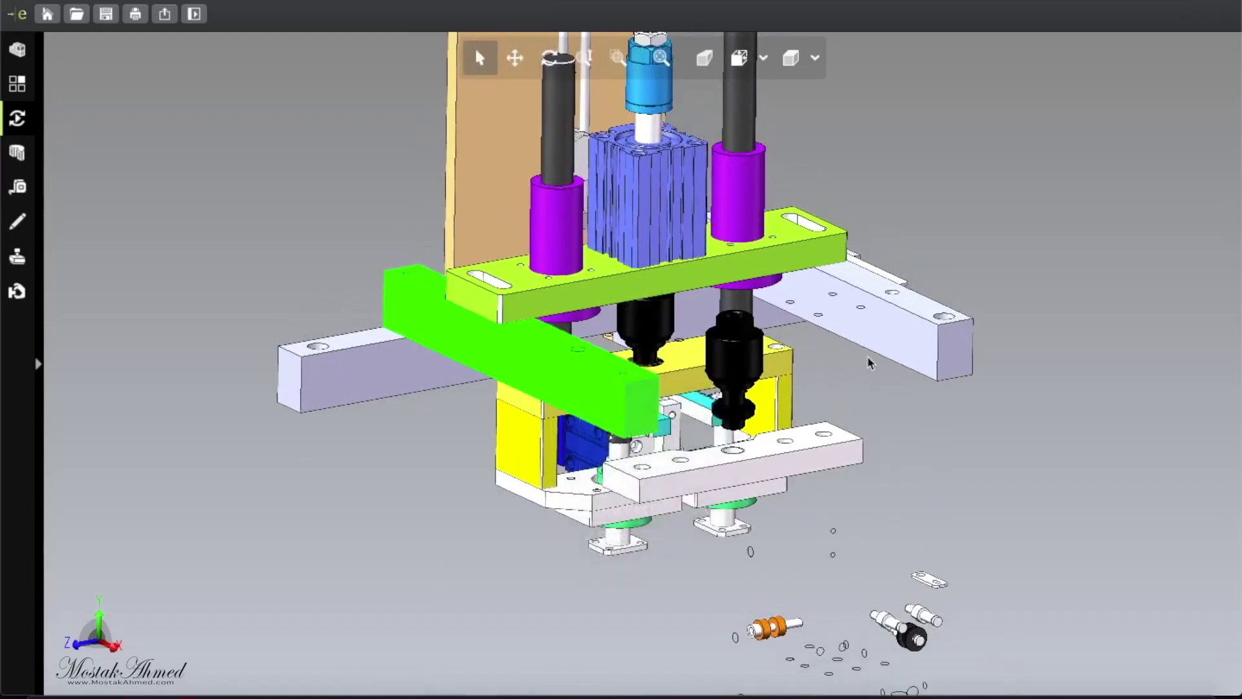
click(910, 338)
right_click(910, 338)
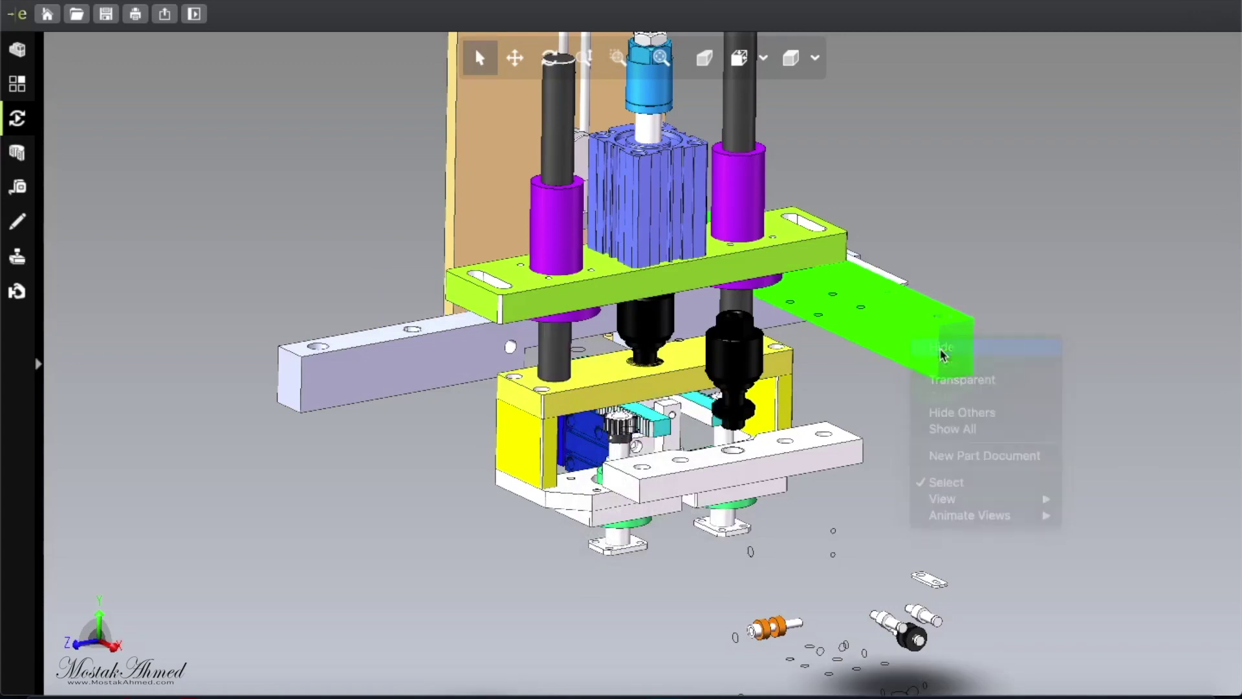
click(704, 475)
right_click(706, 483)
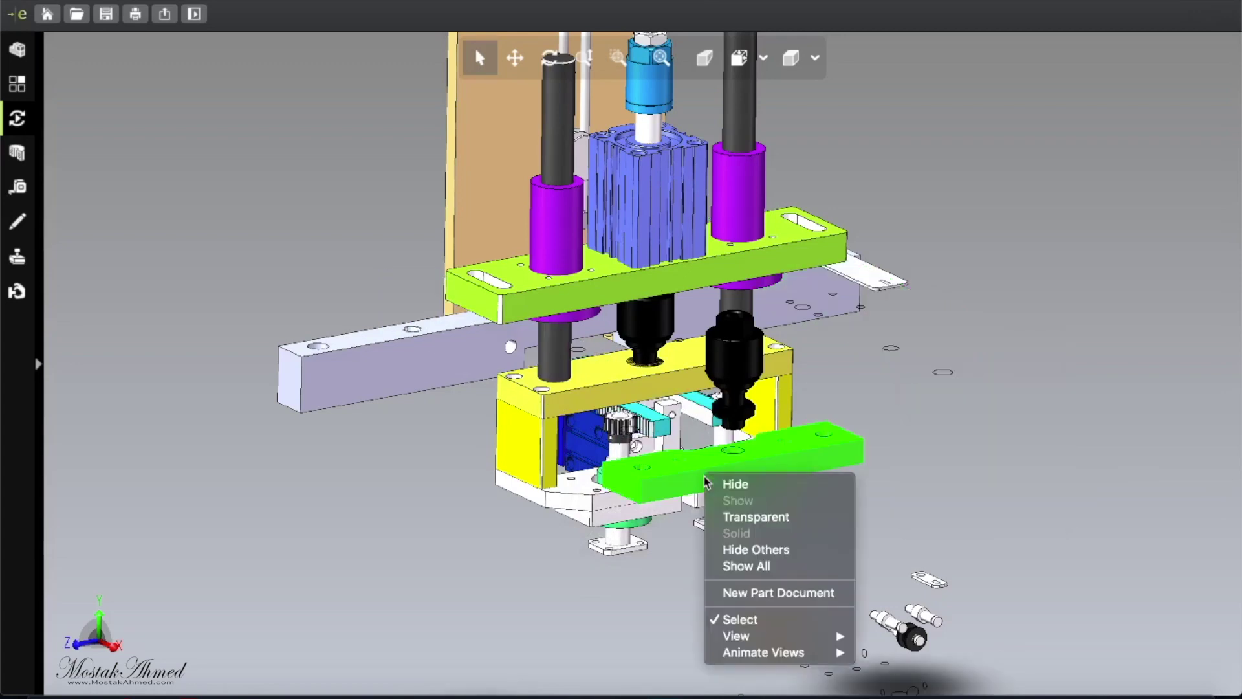
click(775, 485)
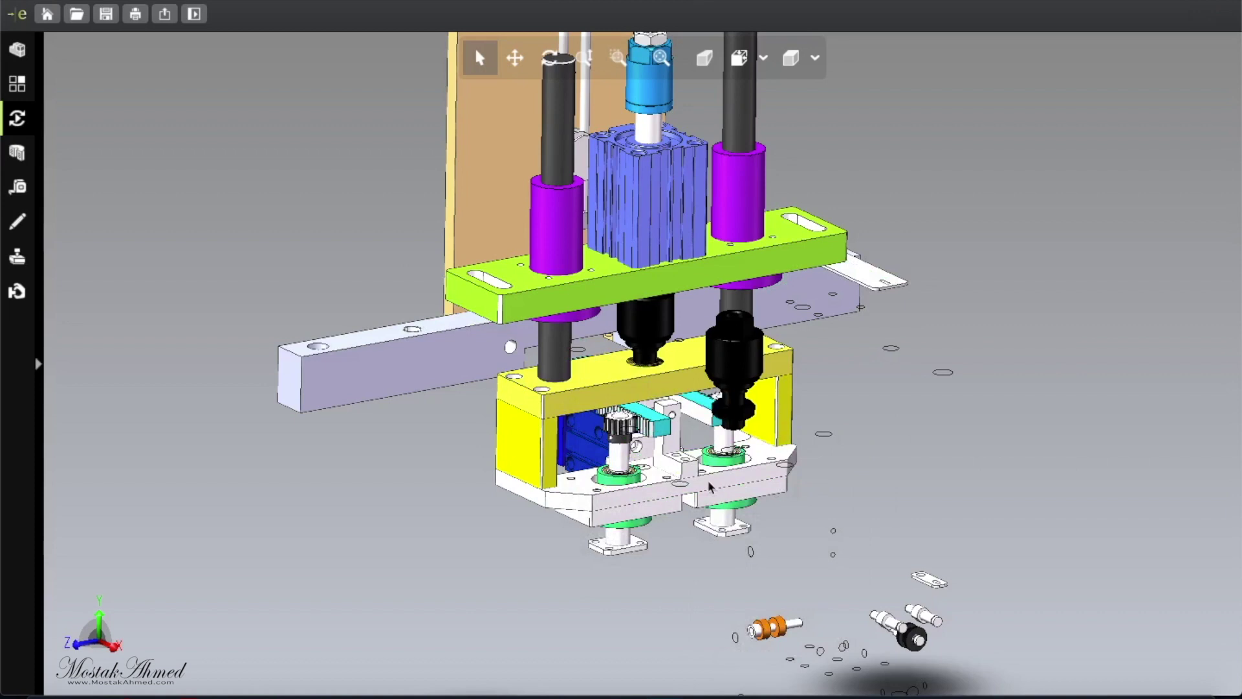
- Hide the green mounting plate and the long rear bar
click(705, 279)
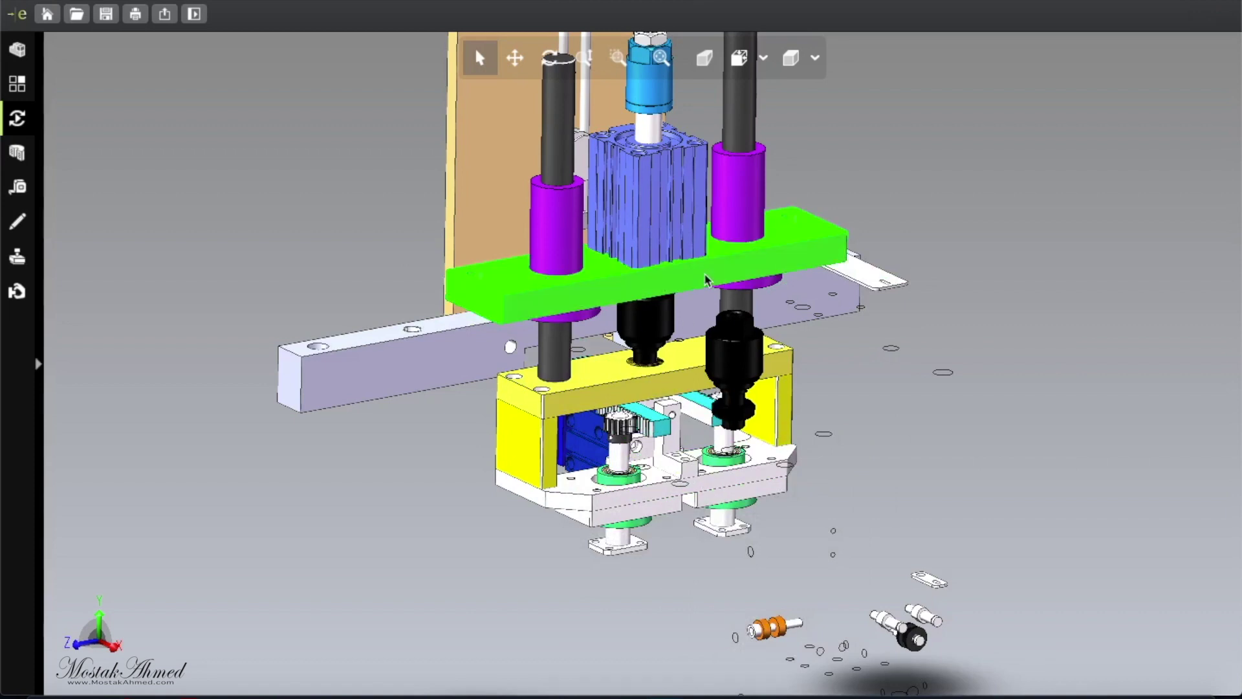
right_click(706, 280)
click(744, 283)
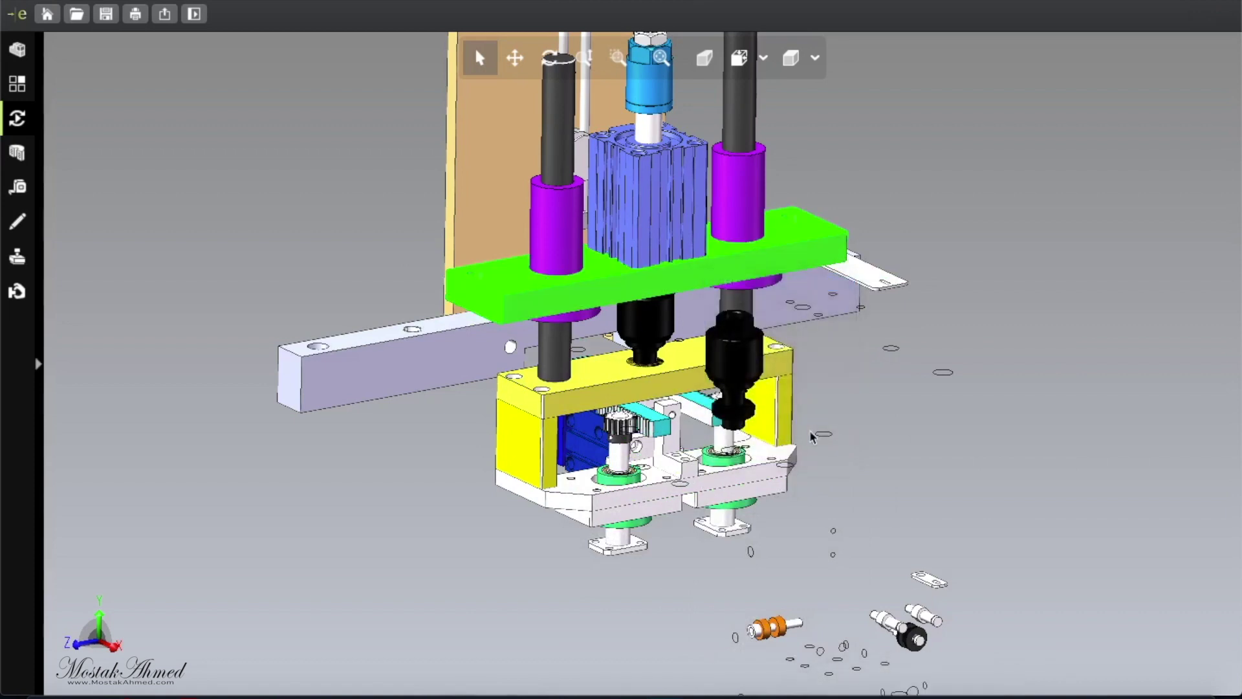
click(501, 353)
right_click(473, 347)
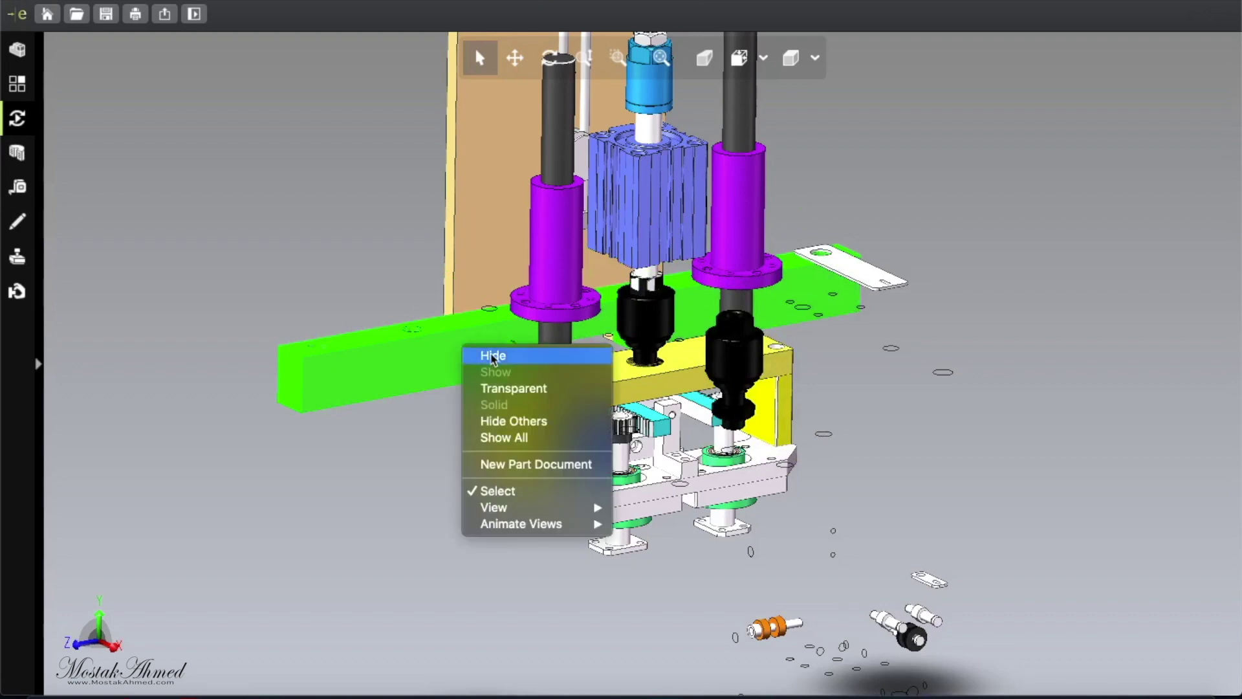
click(493, 357)
- Hide the yellow frame's top piece and its left and right blocks
click(608, 385)
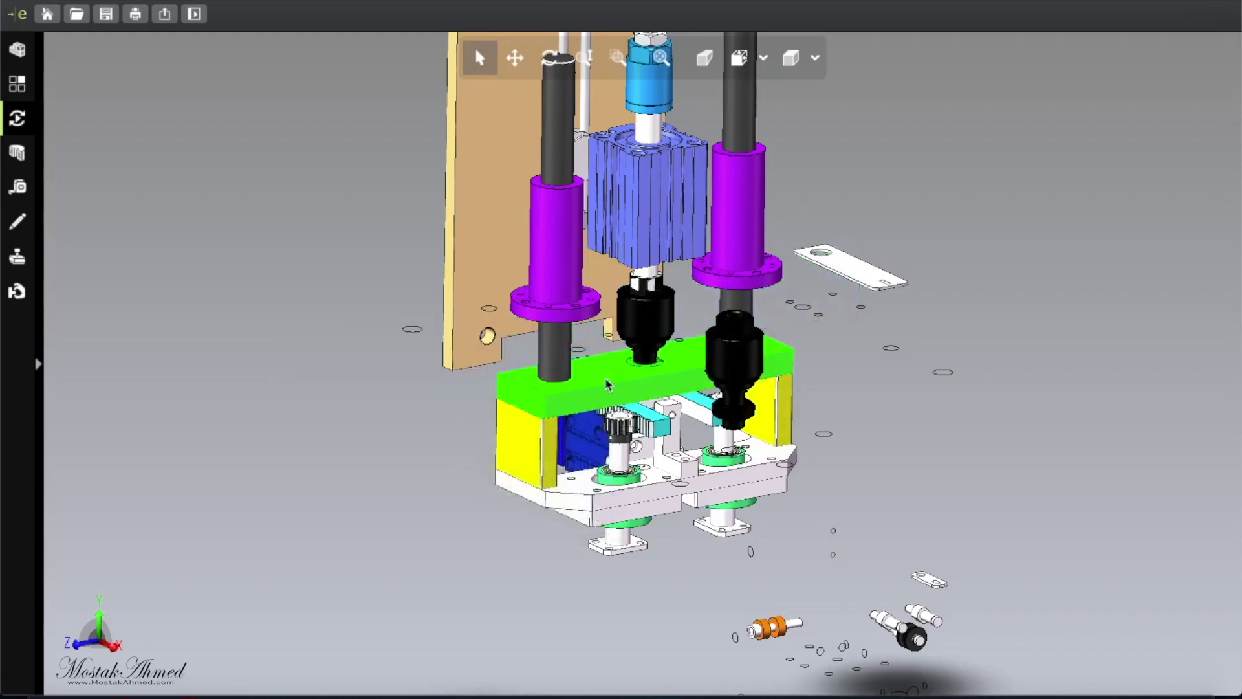
right_click(608, 386)
key(Escape)
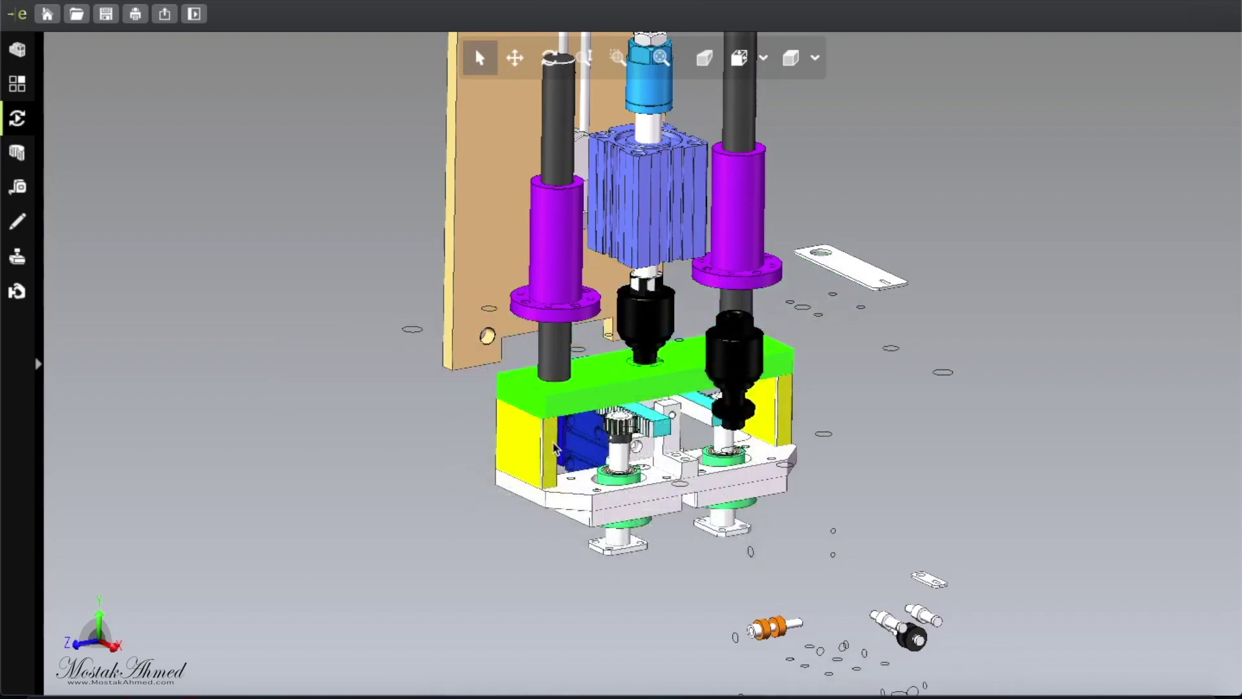
click(553, 448)
right_click(553, 448)
click(575, 446)
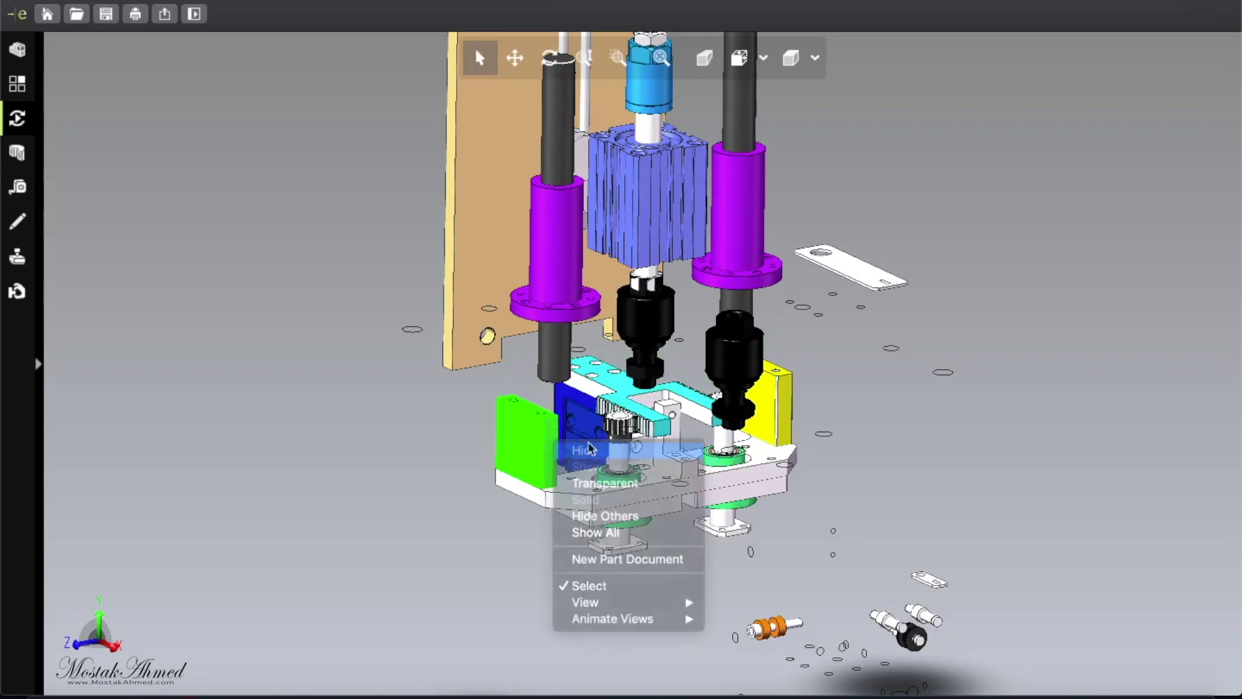
click(769, 404)
right_click(768, 394)
click(791, 403)
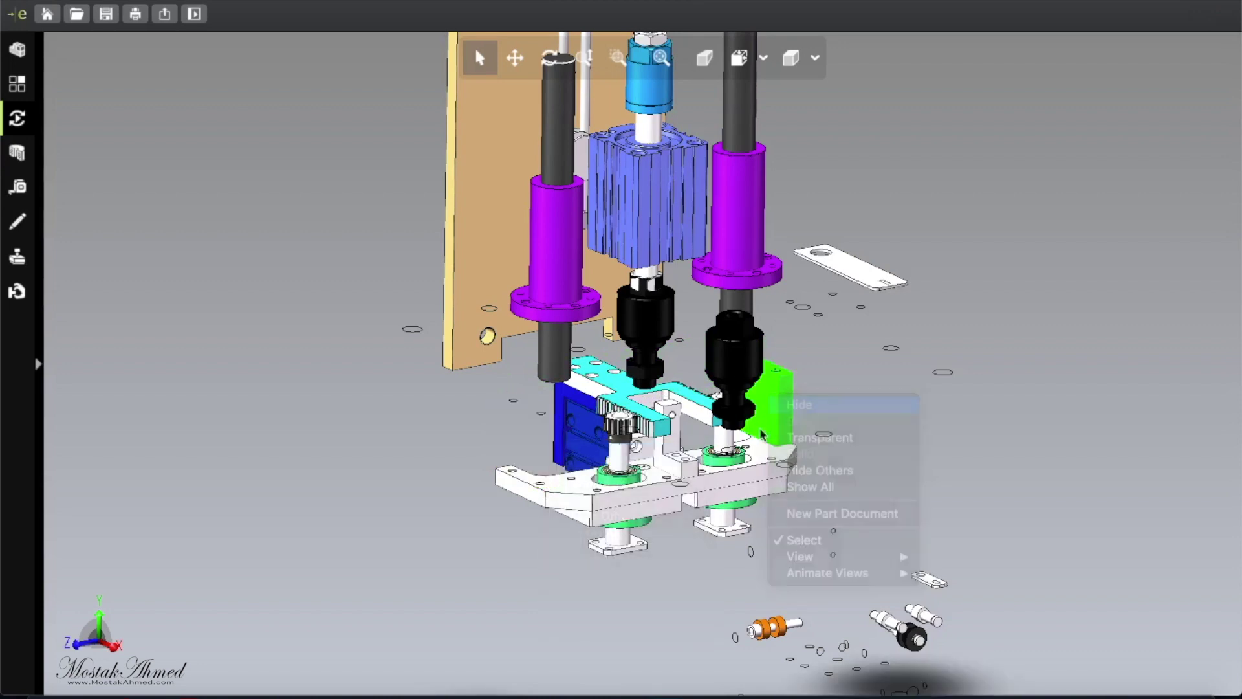
- Hide the bottom white plate and the left and right plates beneath the gear block
click(650, 491)
right_click(651, 485)
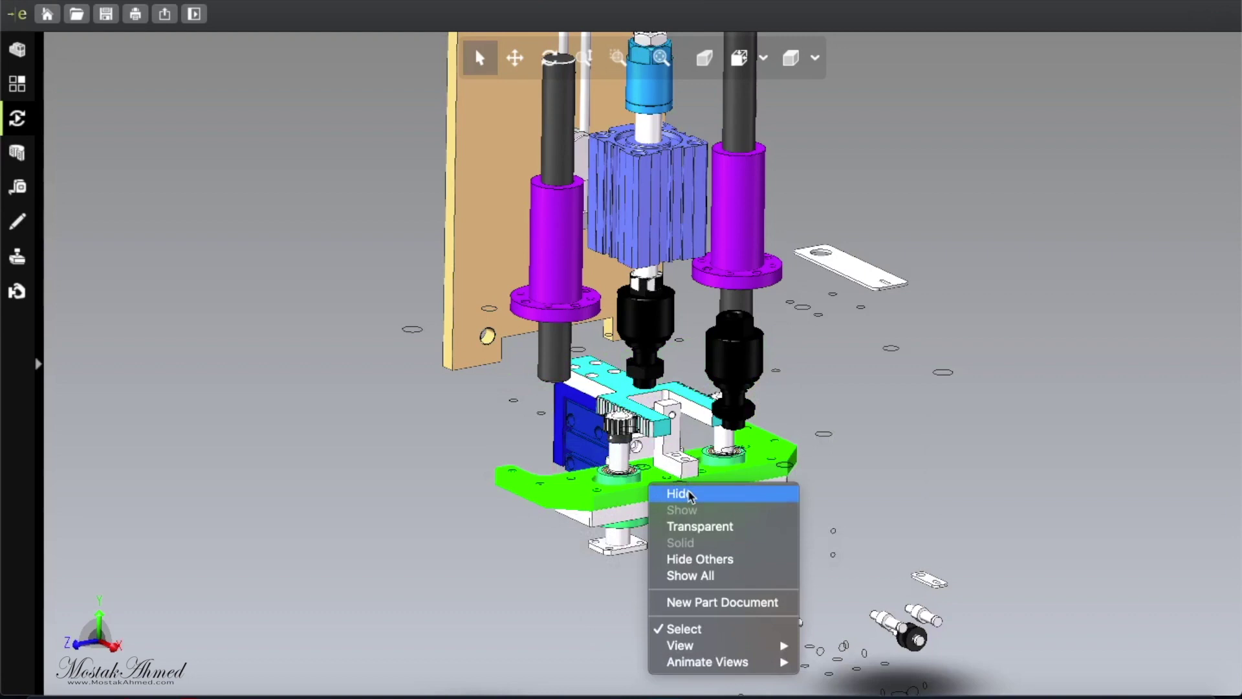
click(689, 496)
click(643, 512)
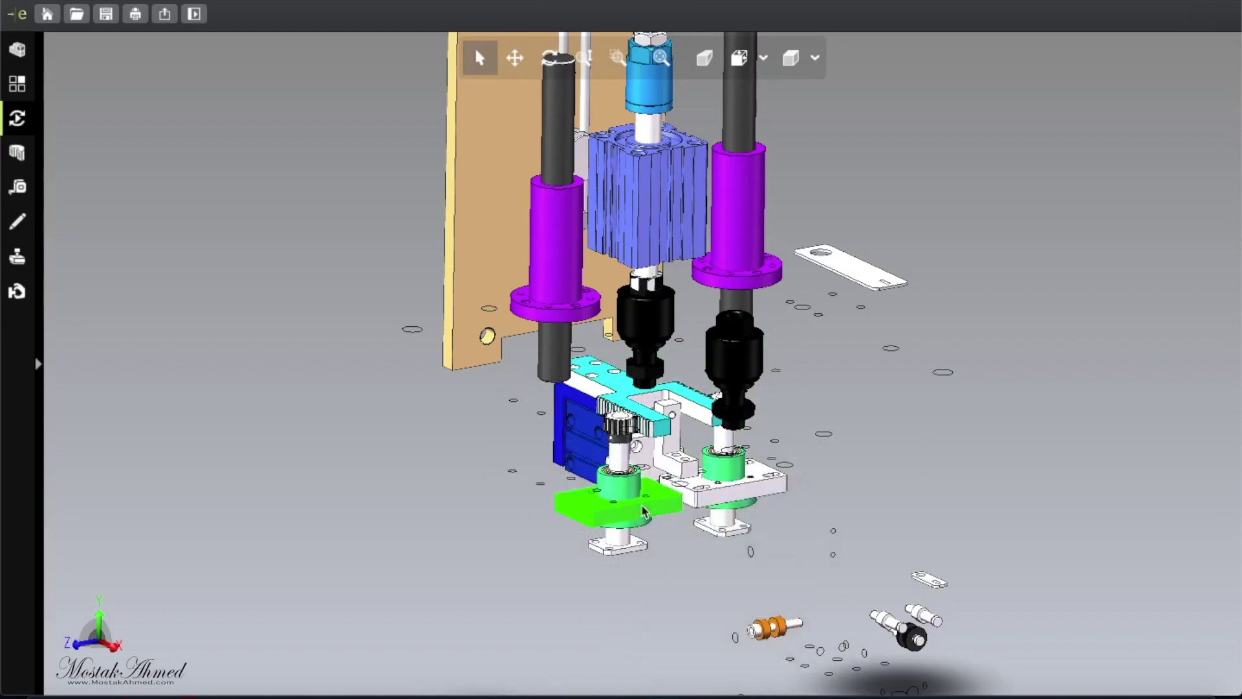
right_click(643, 512)
click(674, 508)
click(745, 500)
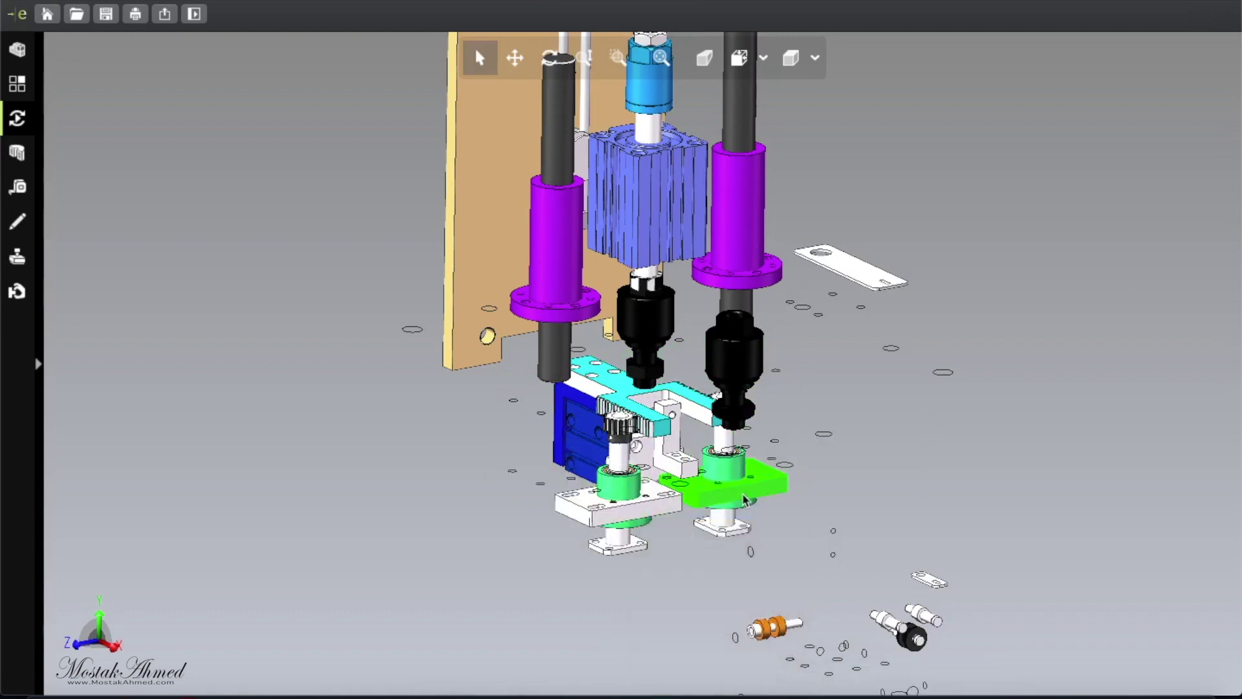
right_click(745, 500)
click(790, 502)
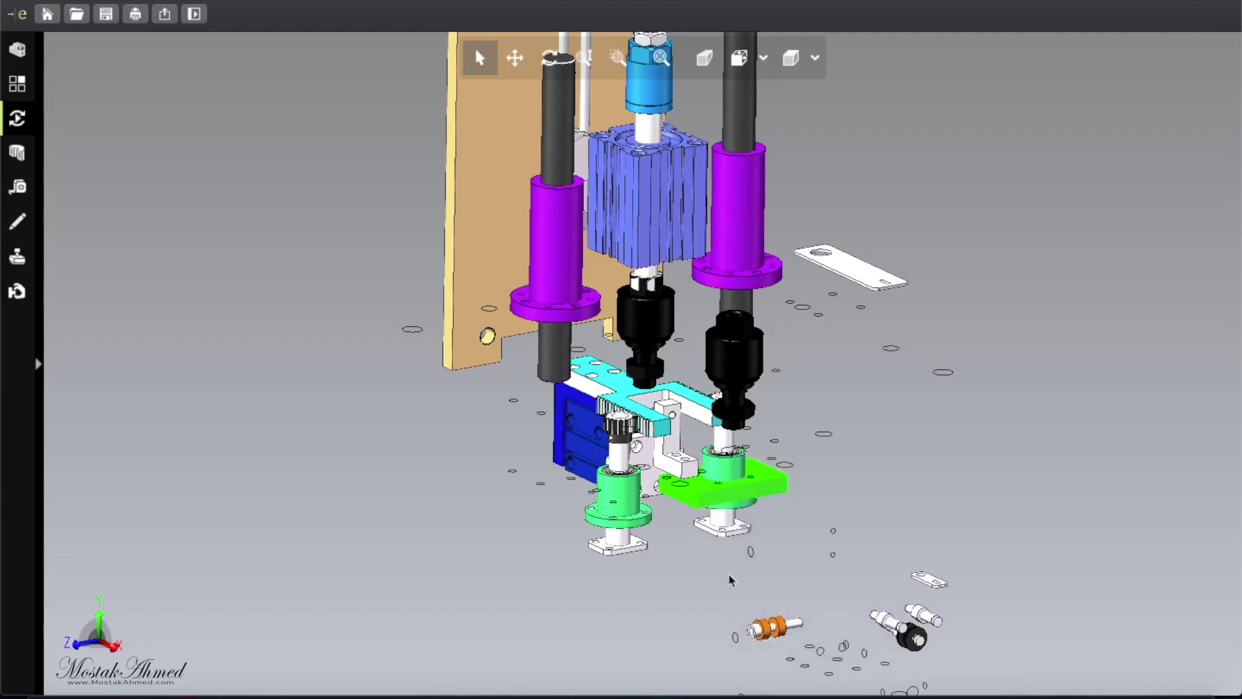
click(725, 529)
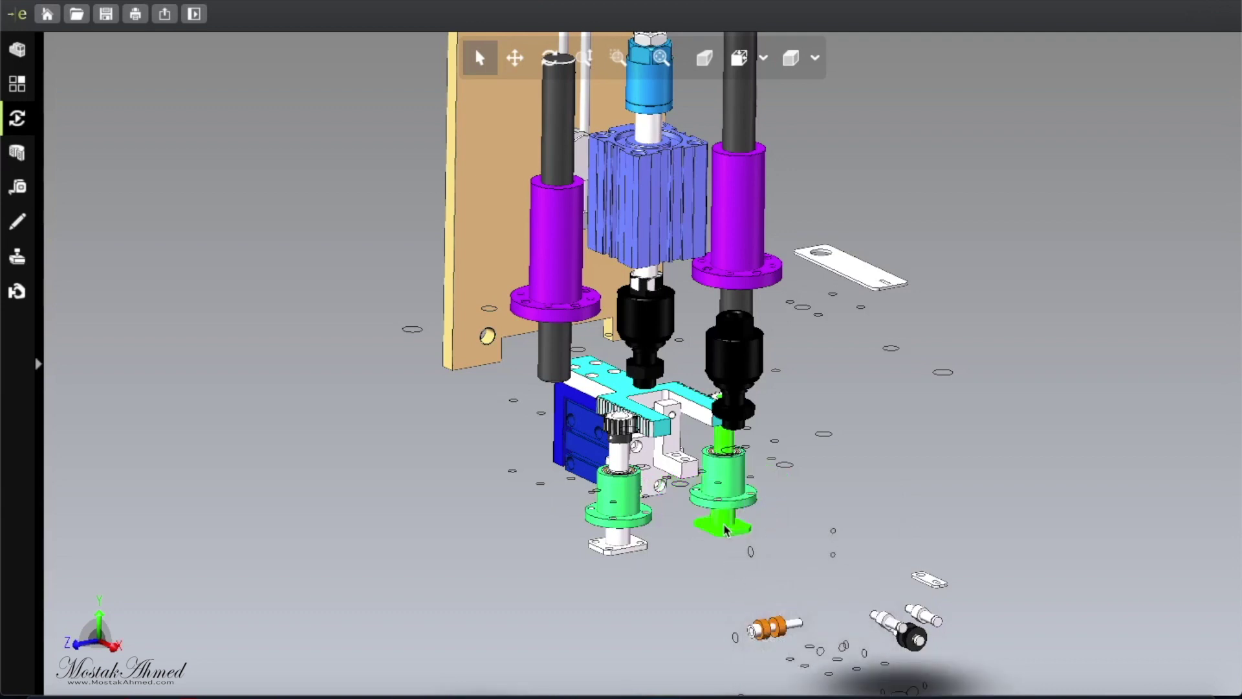
right_click(730, 499)
click(754, 507)
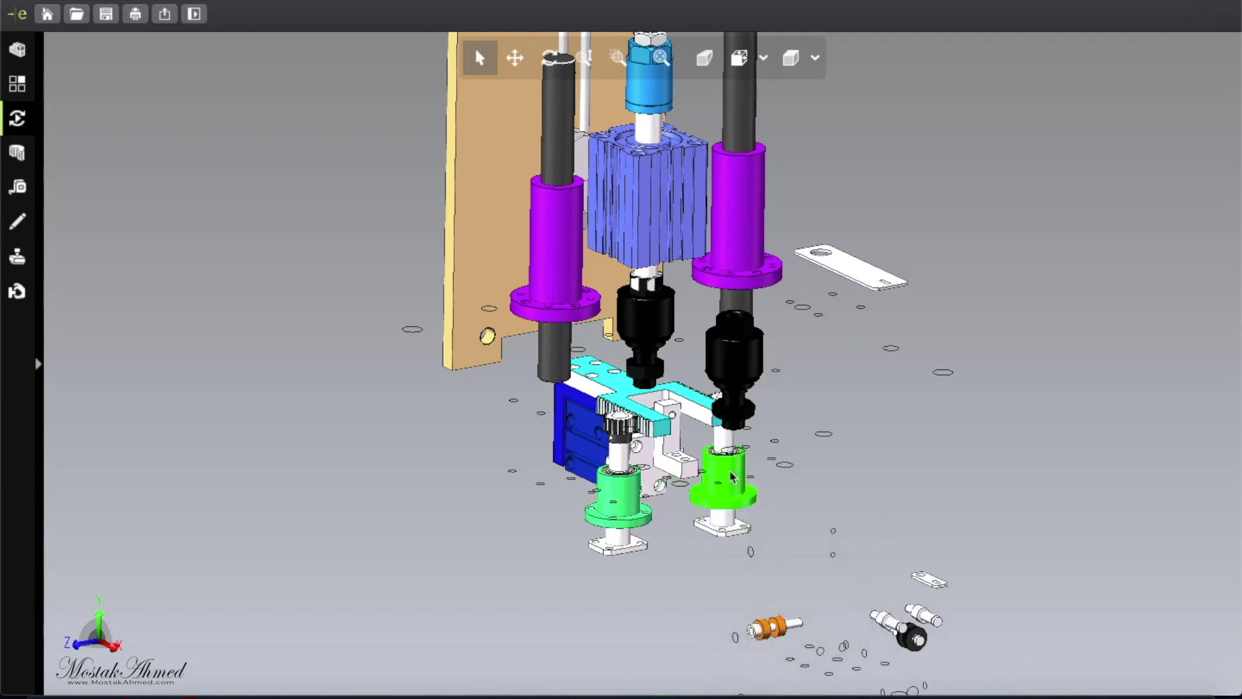
- Hide the white flange, both green flanges and the lower shaft
right_click(732, 476)
click(757, 478)
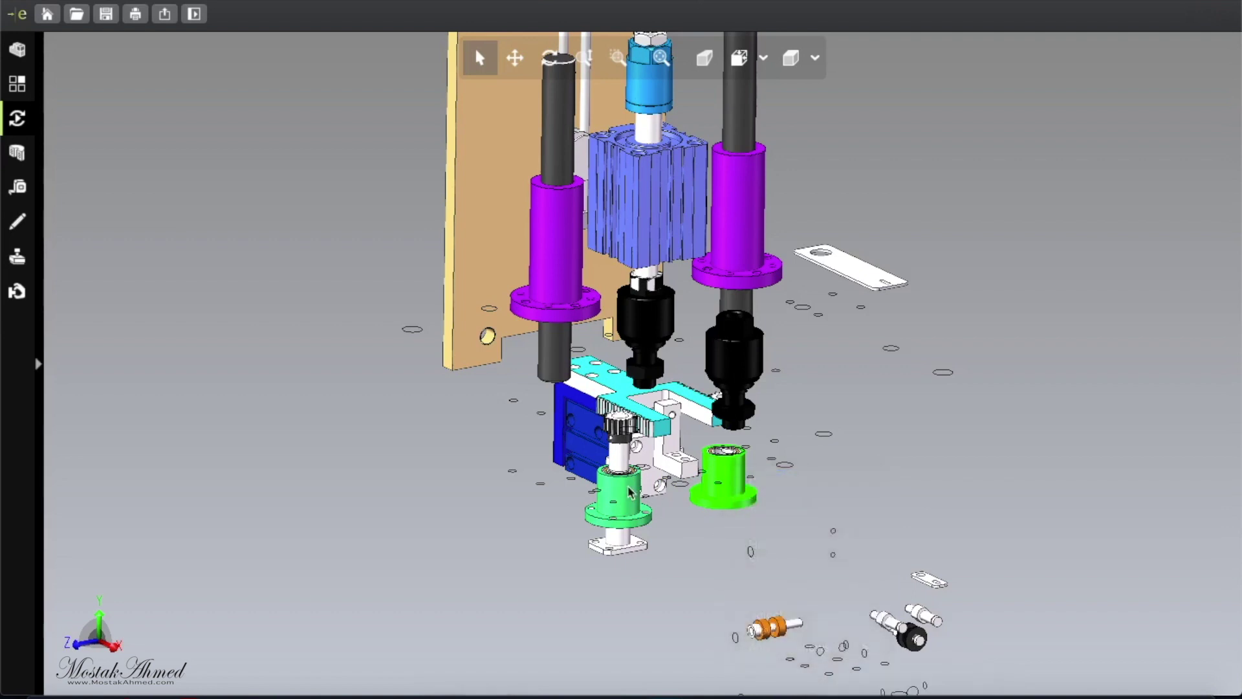
right_click(629, 492)
click(662, 493)
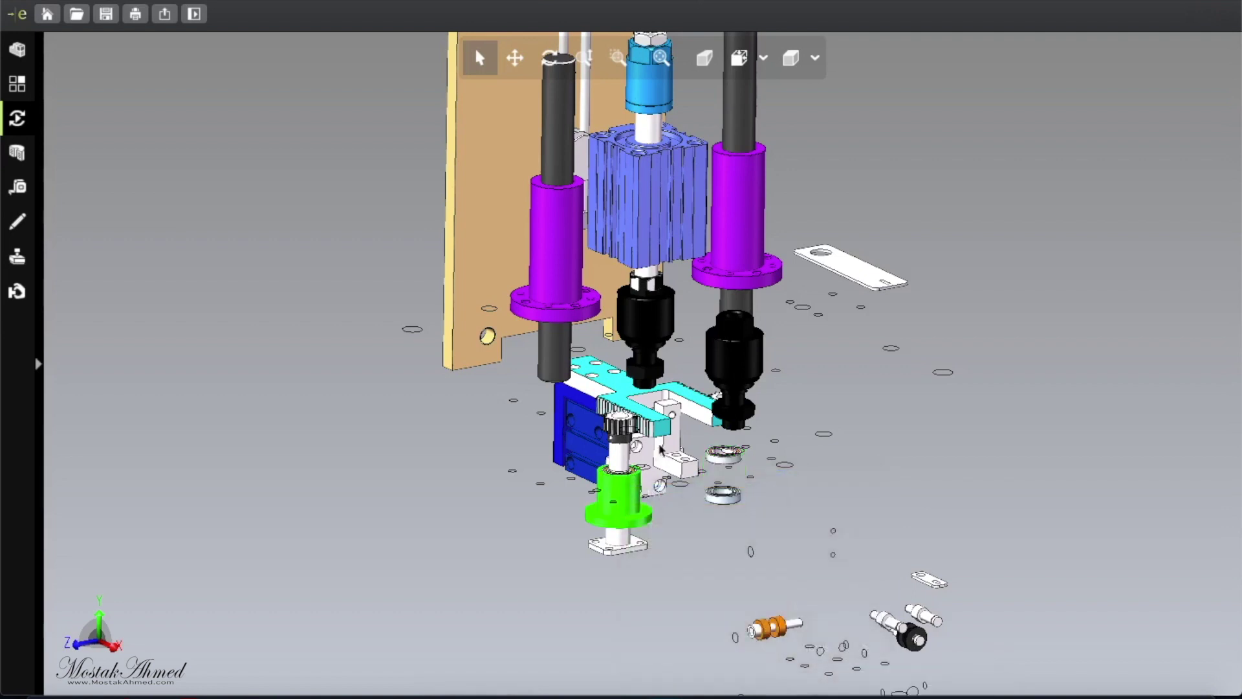
right_click(669, 449)
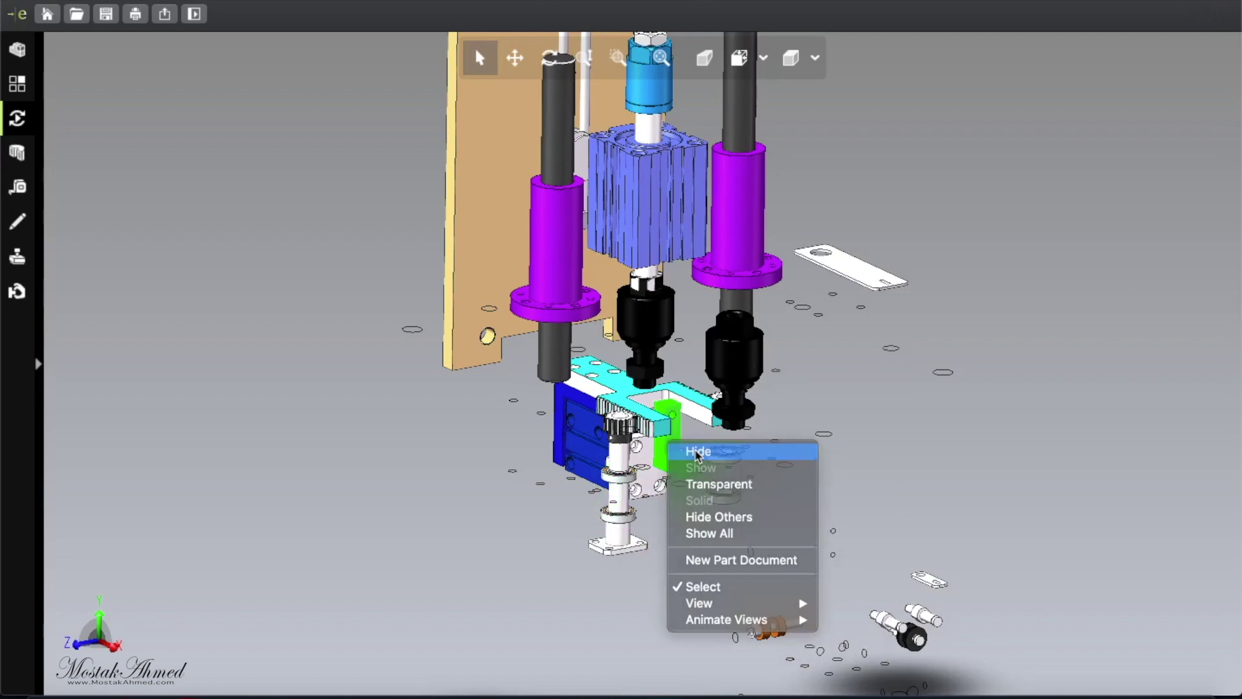
click(693, 451)
right_click(629, 461)
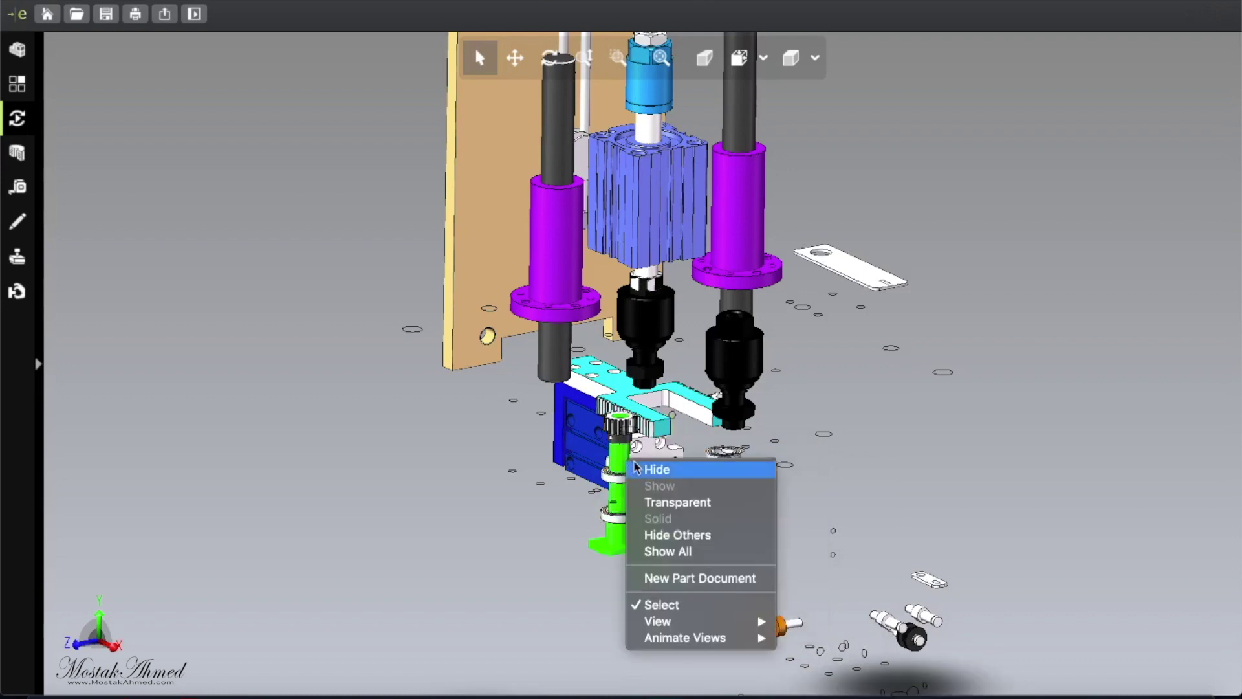
click(659, 469)
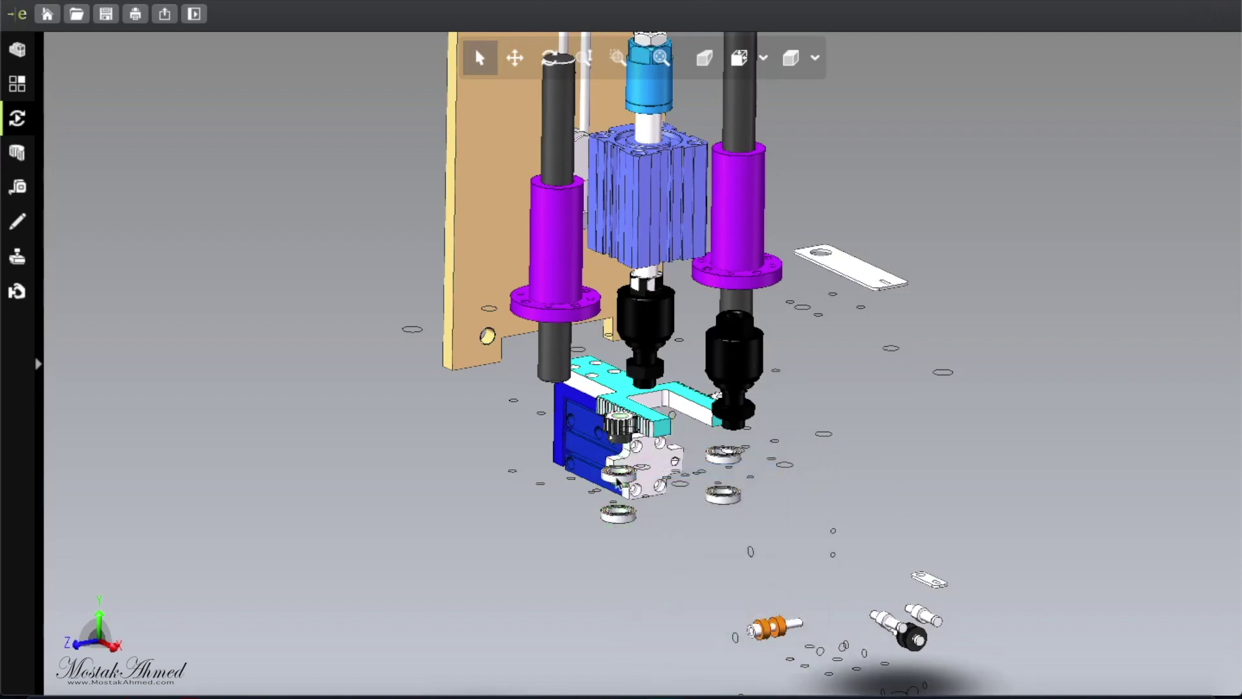
- Hide the ring below the gear block
right_click(615, 474)
click(622, 529)
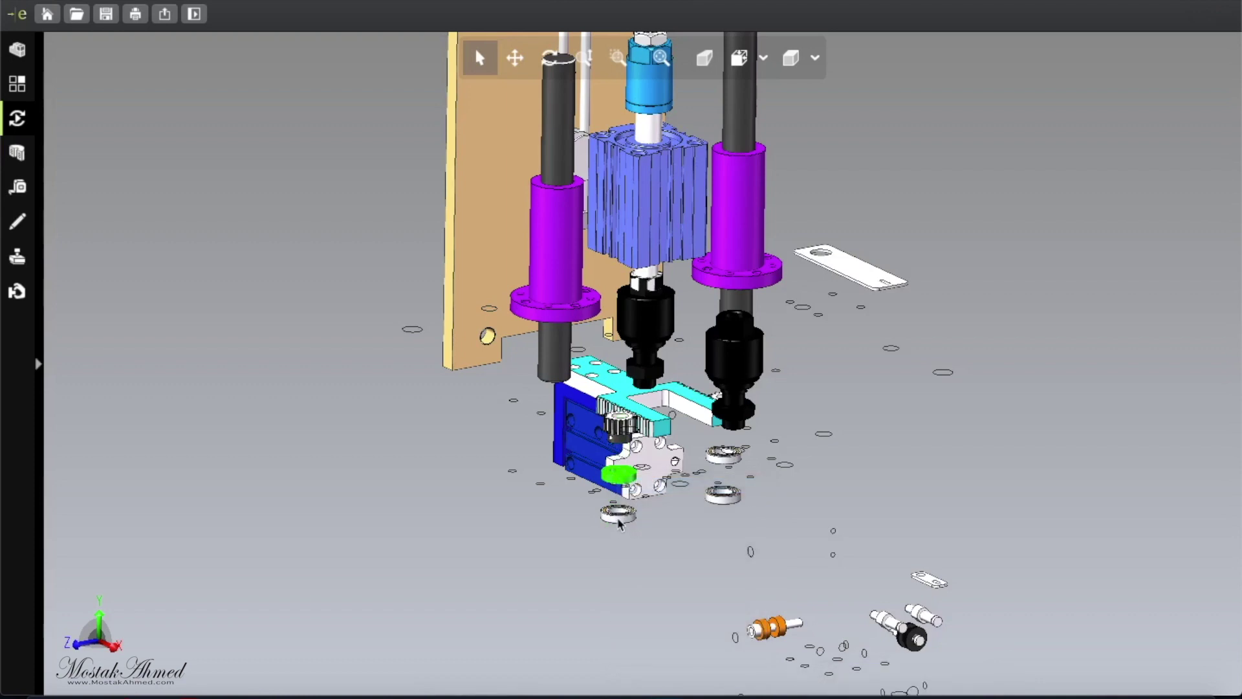
right_click(618, 504)
click(657, 511)
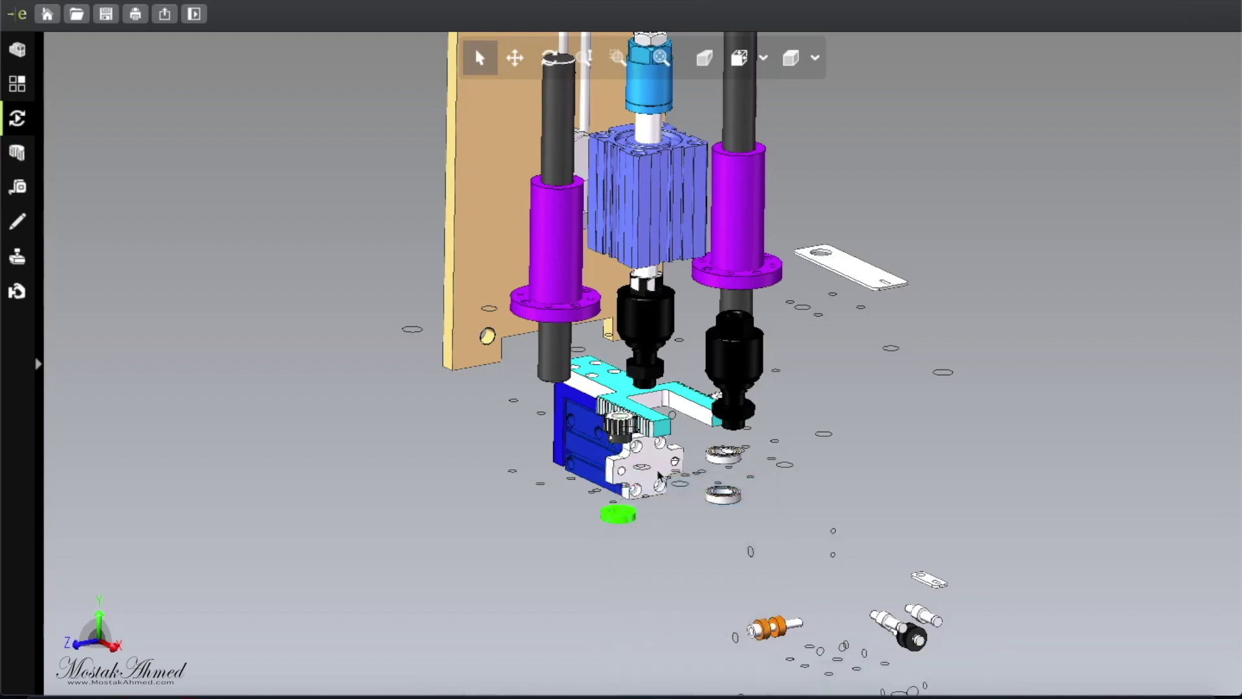
right_click(666, 476)
- Hide the white block, the blue cylinder block and the gear
click(685, 478)
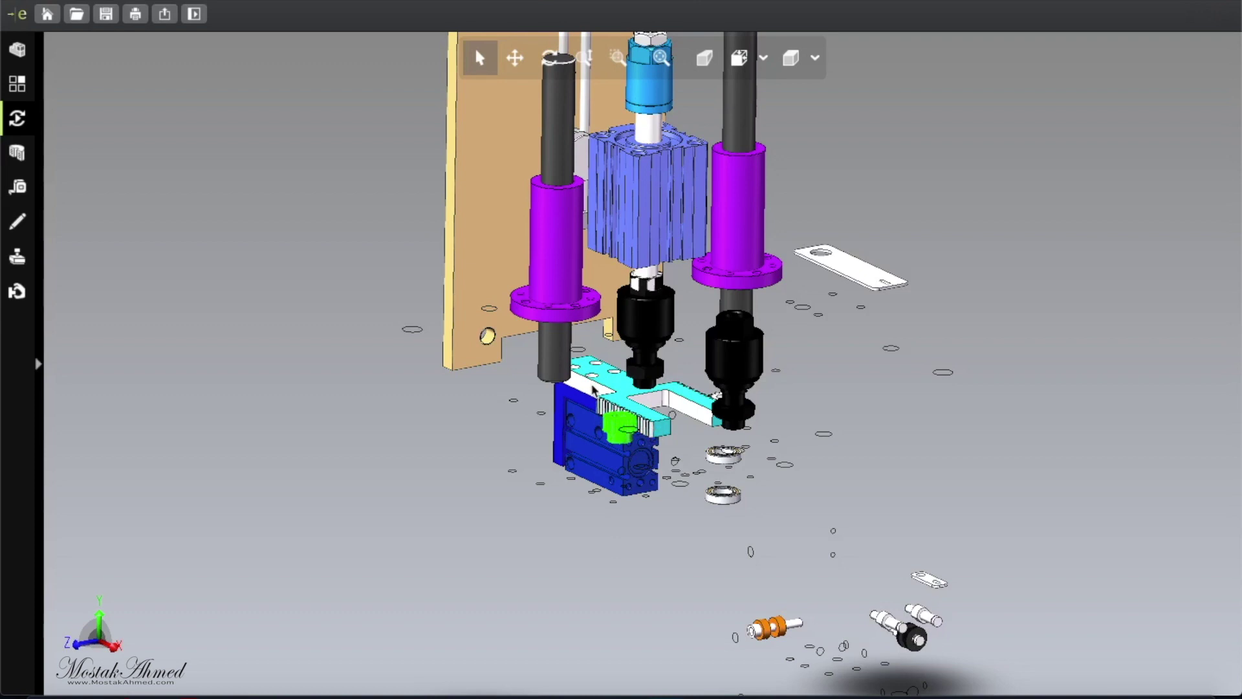
click(595, 458)
right_click(591, 449)
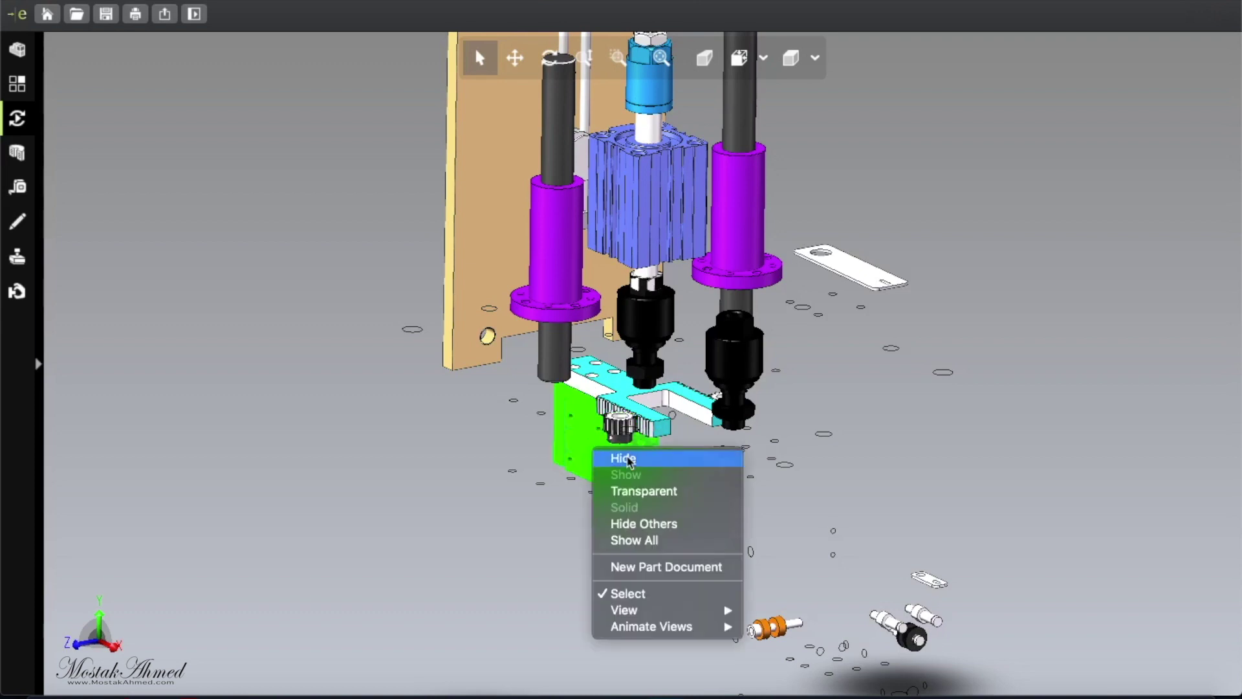
click(610, 458)
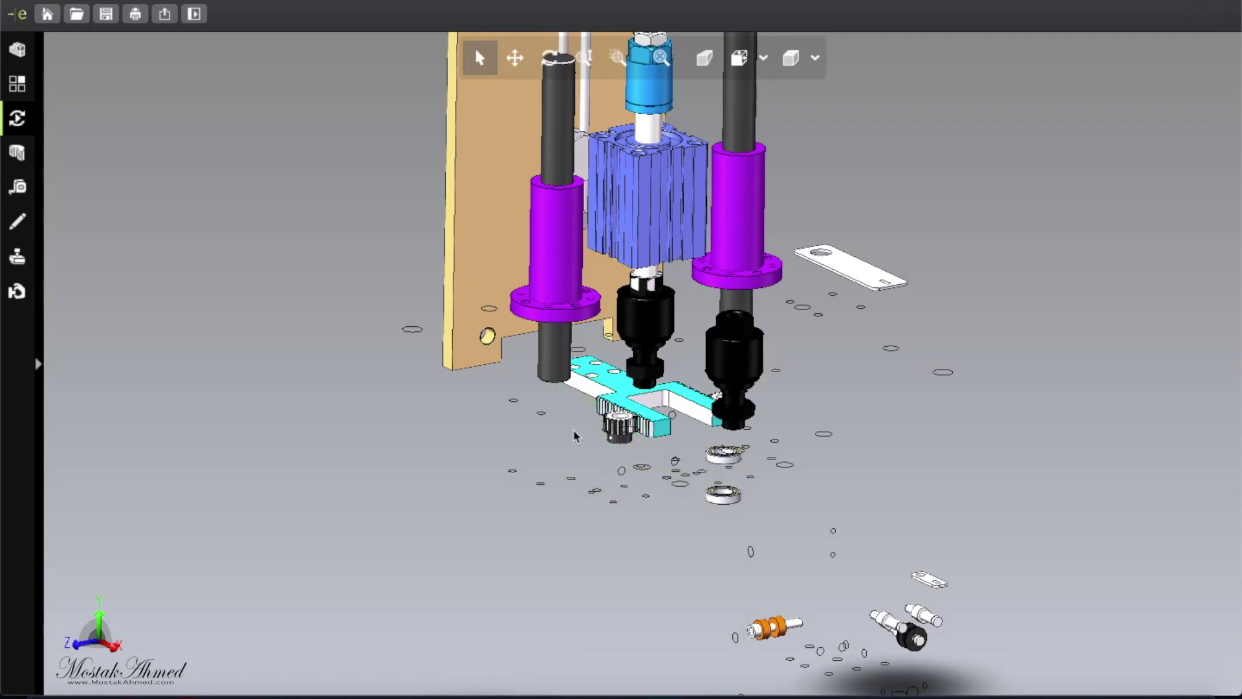
right_click(623, 432)
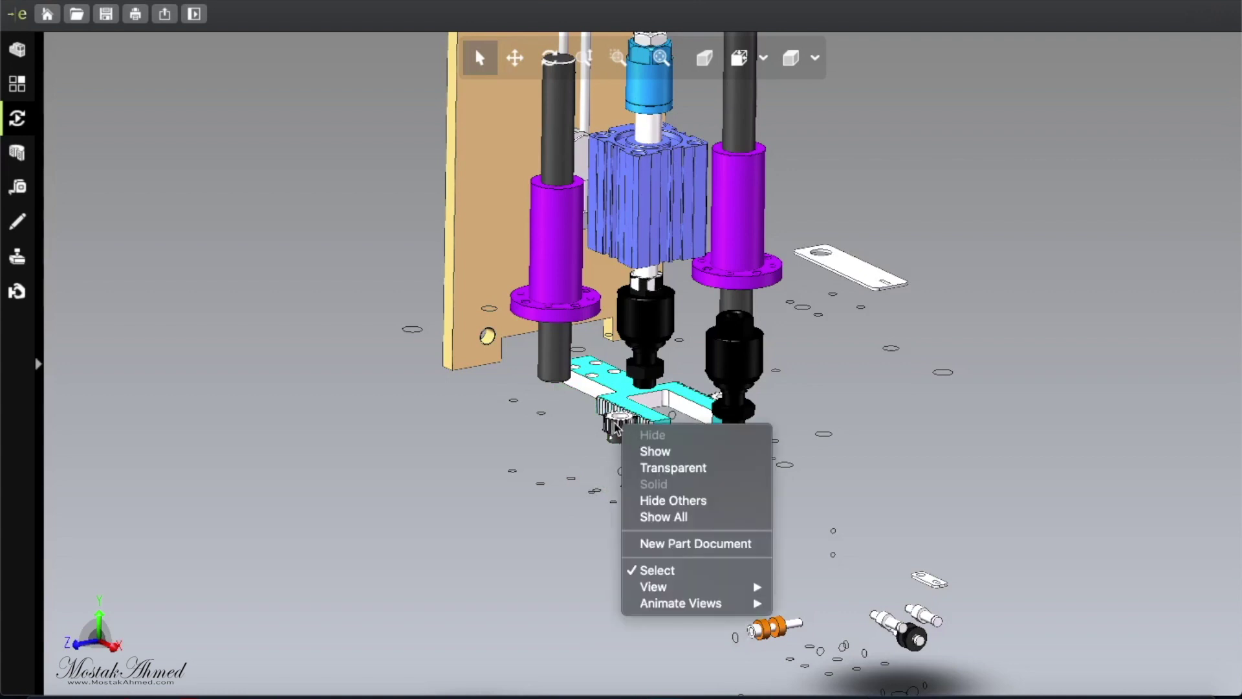
click(627, 435)
right_click(626, 435)
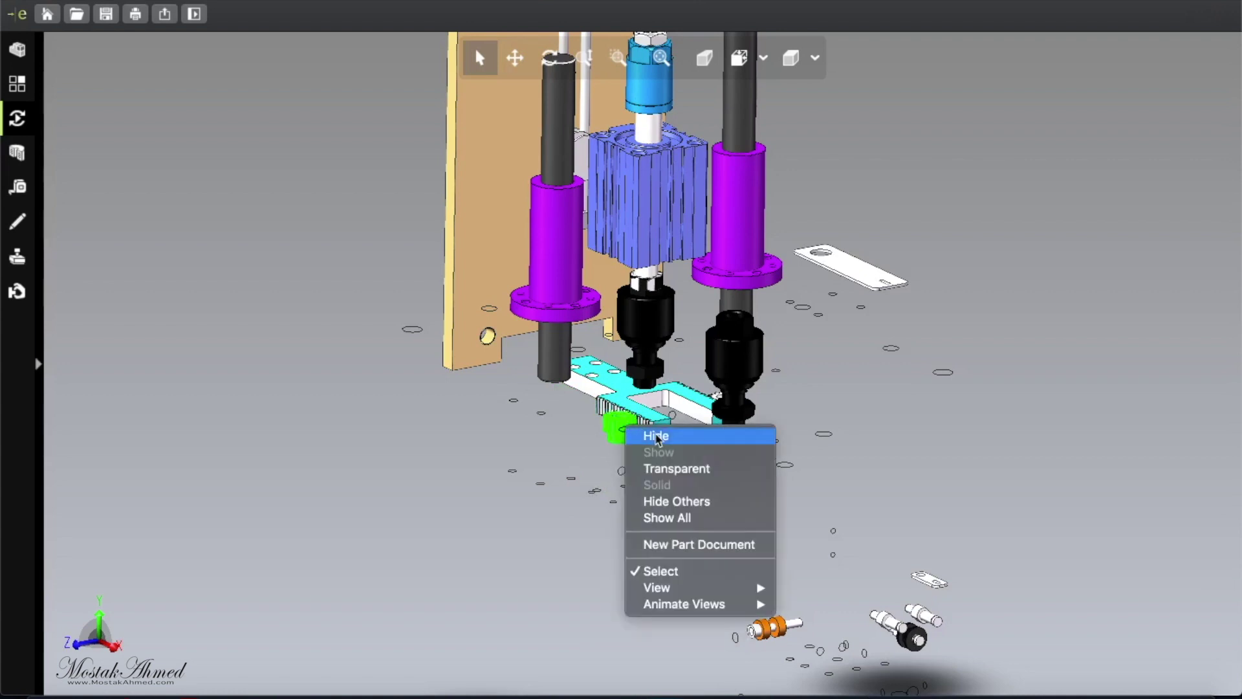
click(643, 439)
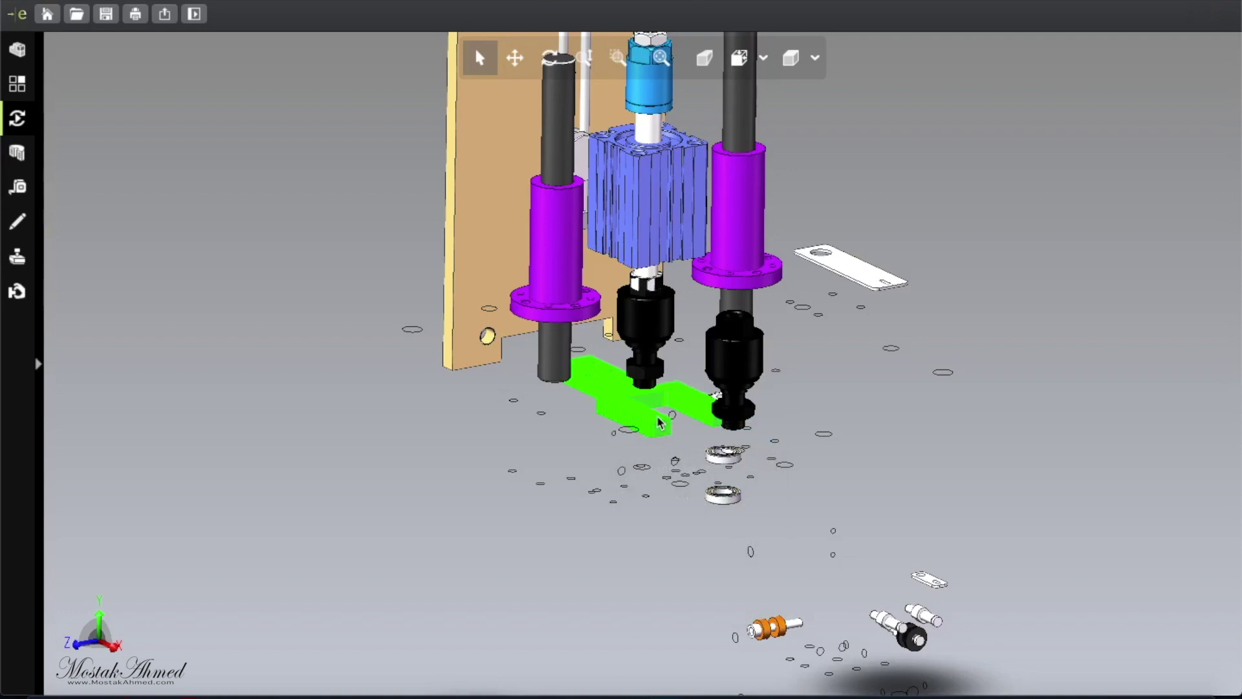
- Hide the cyan bracket and the left black fitting
right_click(660, 424)
click(758, 511)
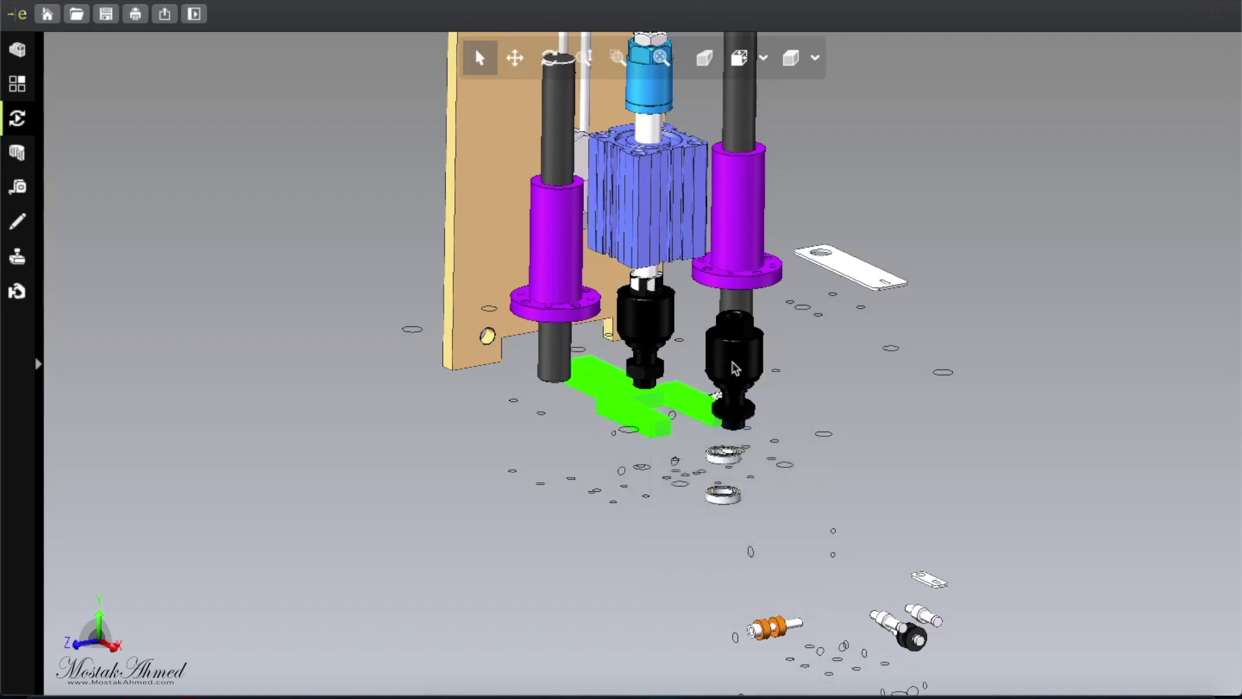
click(646, 330)
right_click(646, 330)
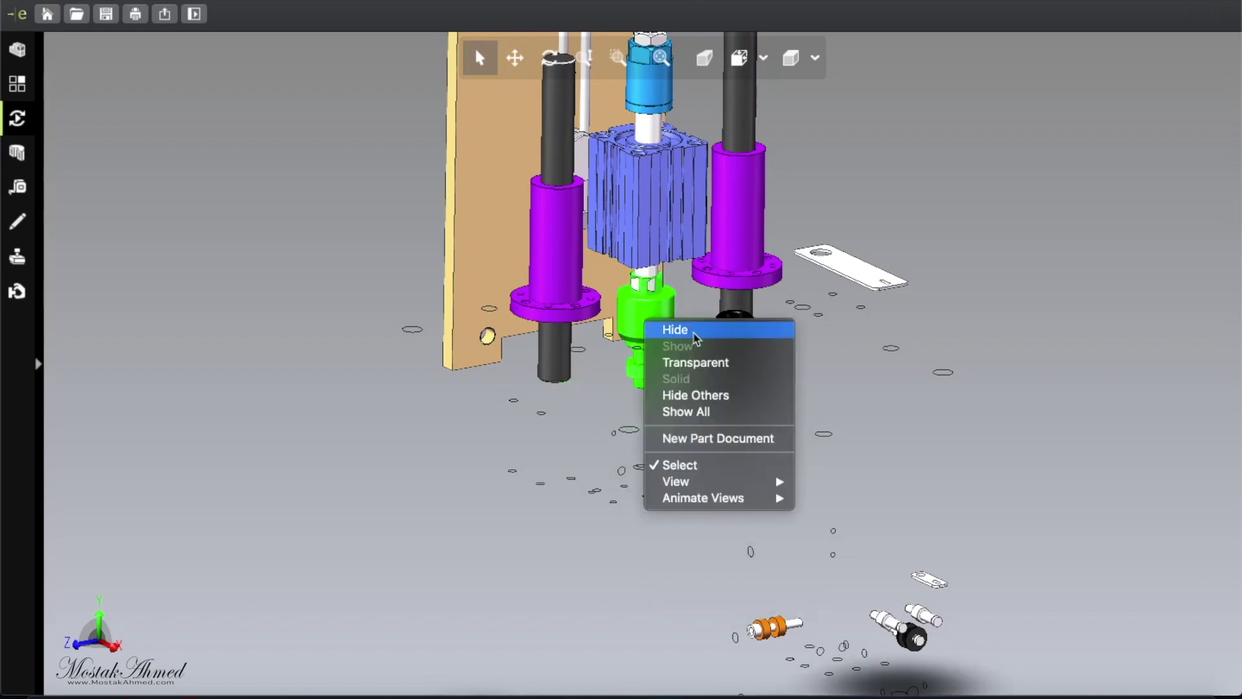
click(675, 330)
- Hide the left purple flange and collapse the side tools panel to enlarge the view
click(17, 290)
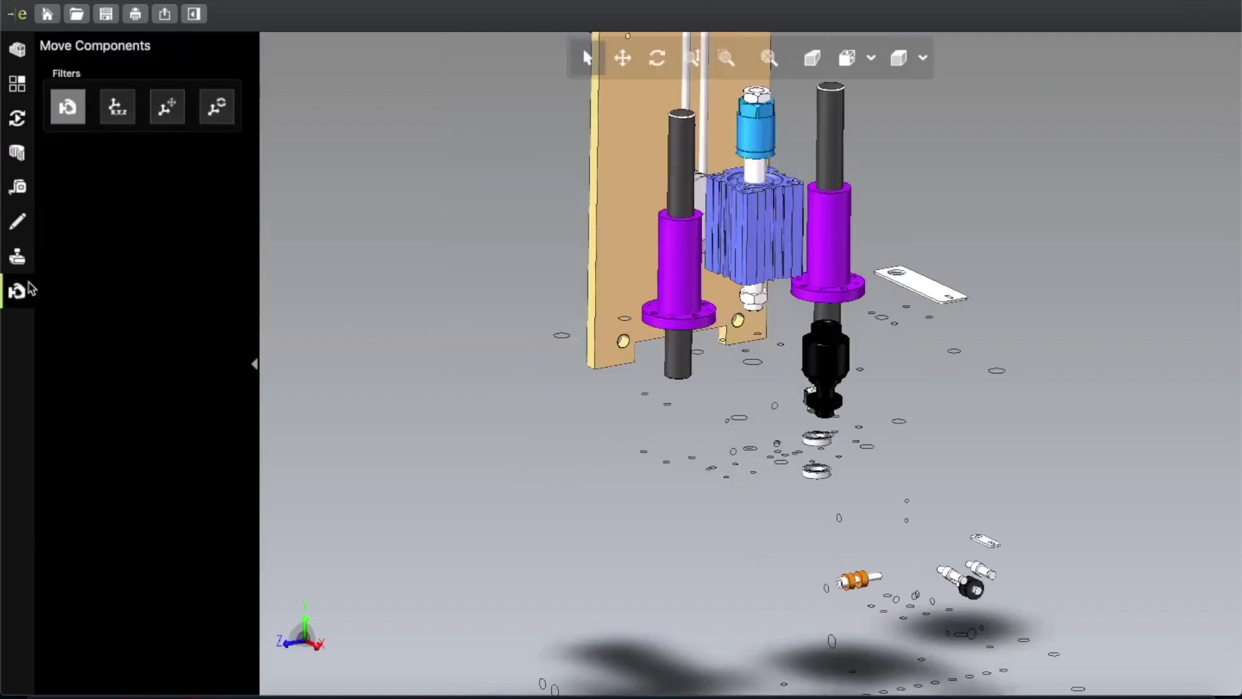
click(670, 258)
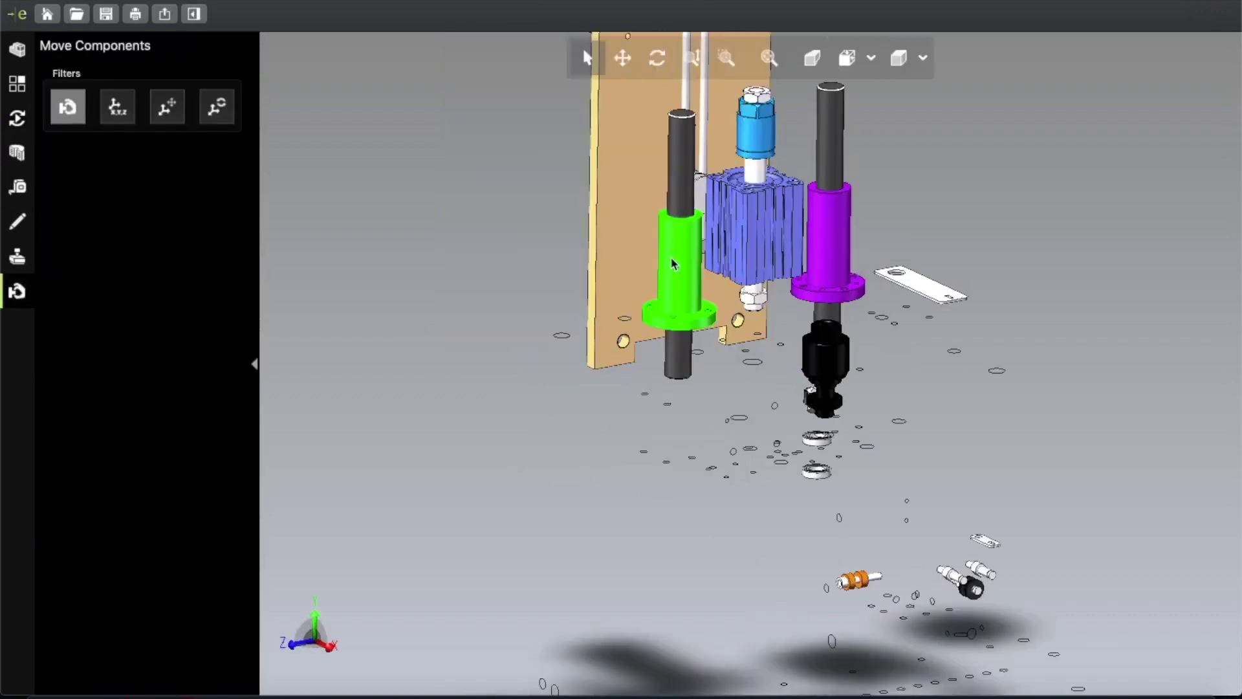
right_click(671, 256)
click(692, 260)
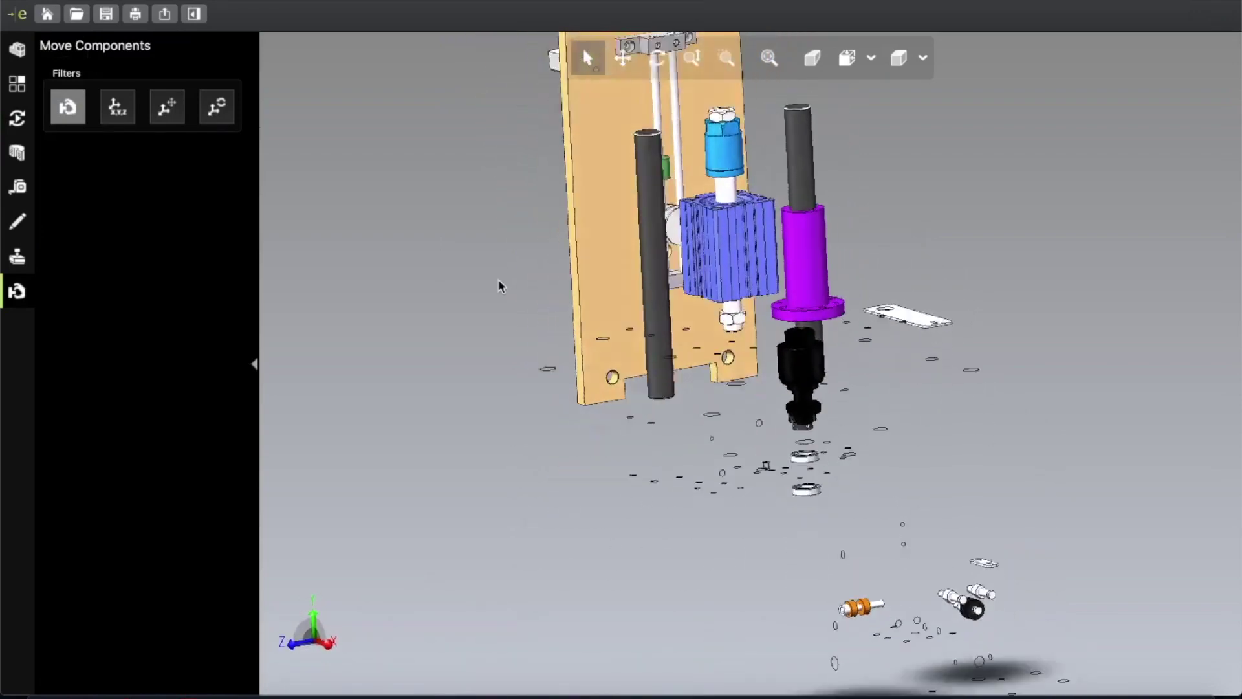
click(23, 292)
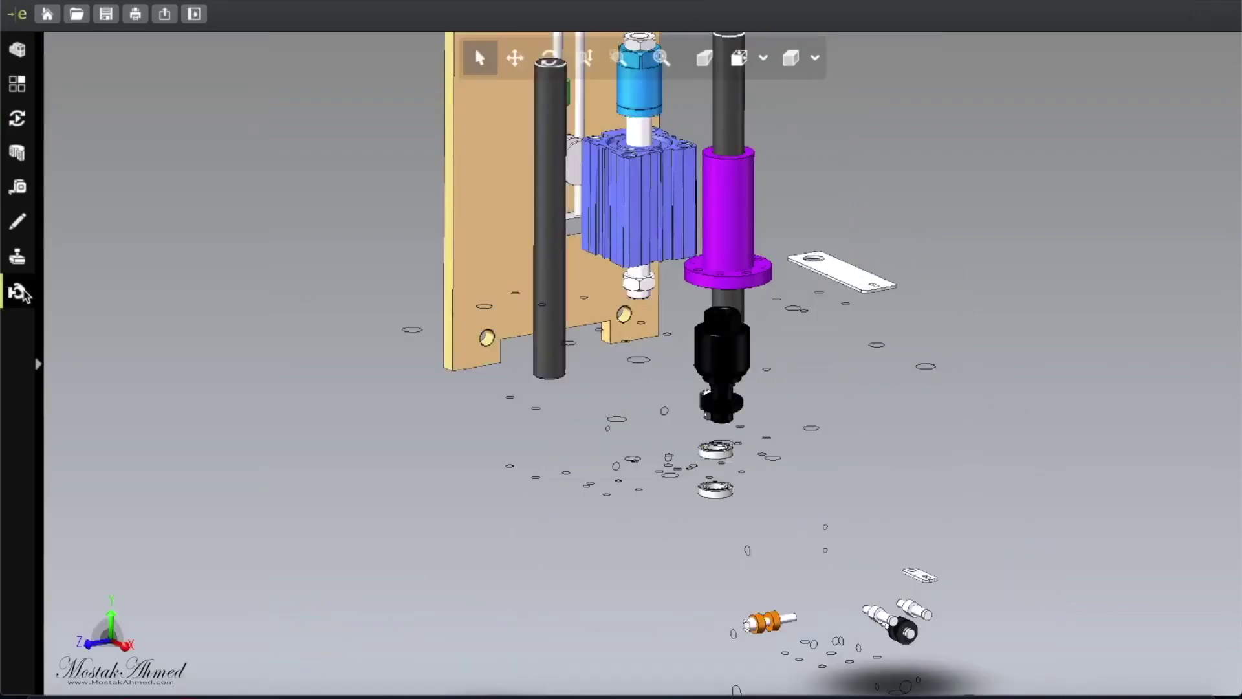
click(20, 291)
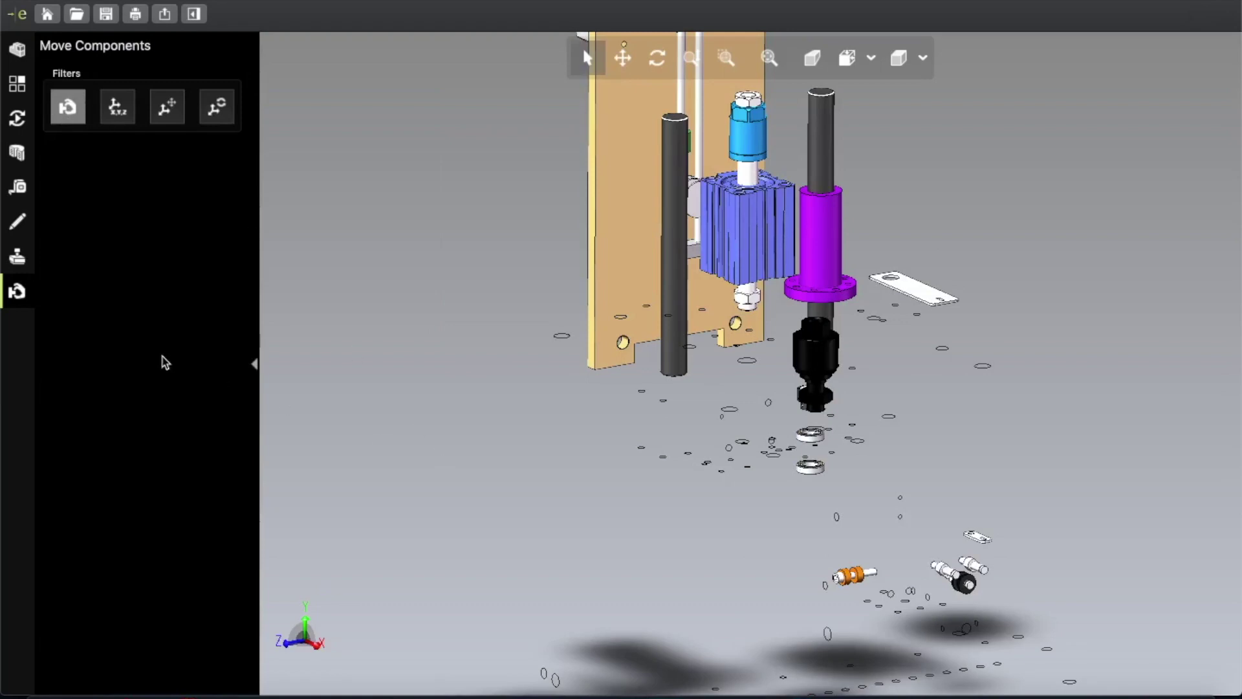
click(18, 292)
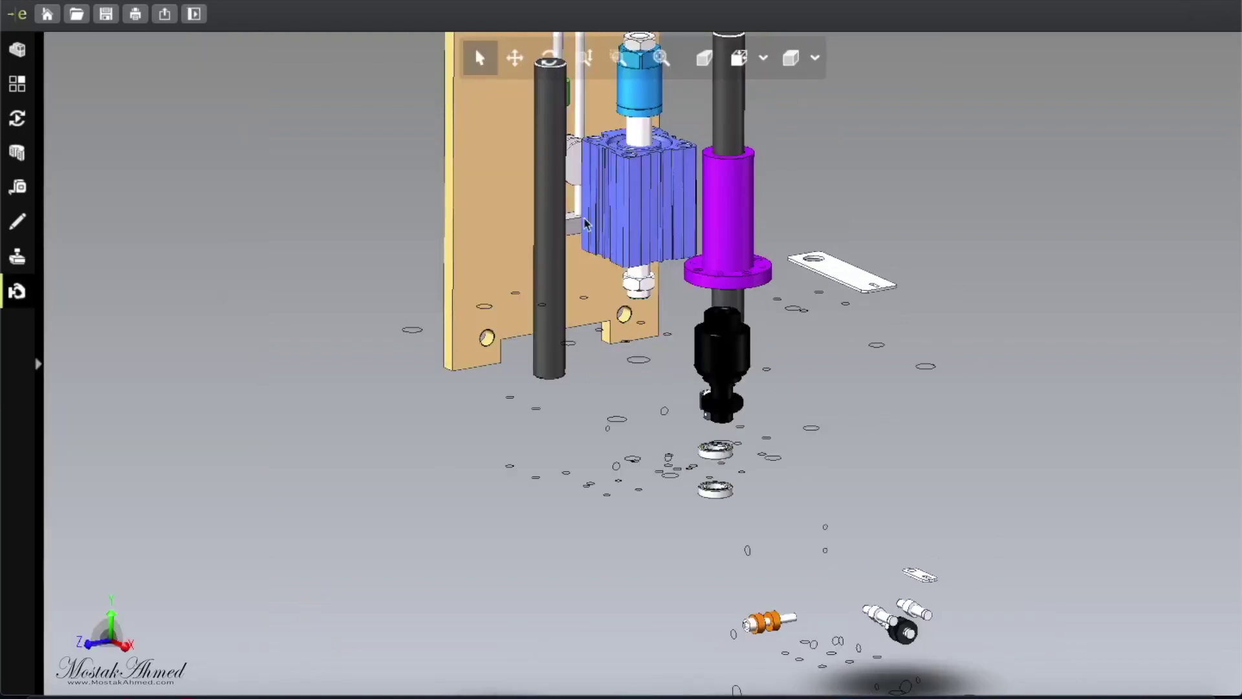
- Pan the model down and hide the blue cylinder assembly and the purple flange
click(629, 210)
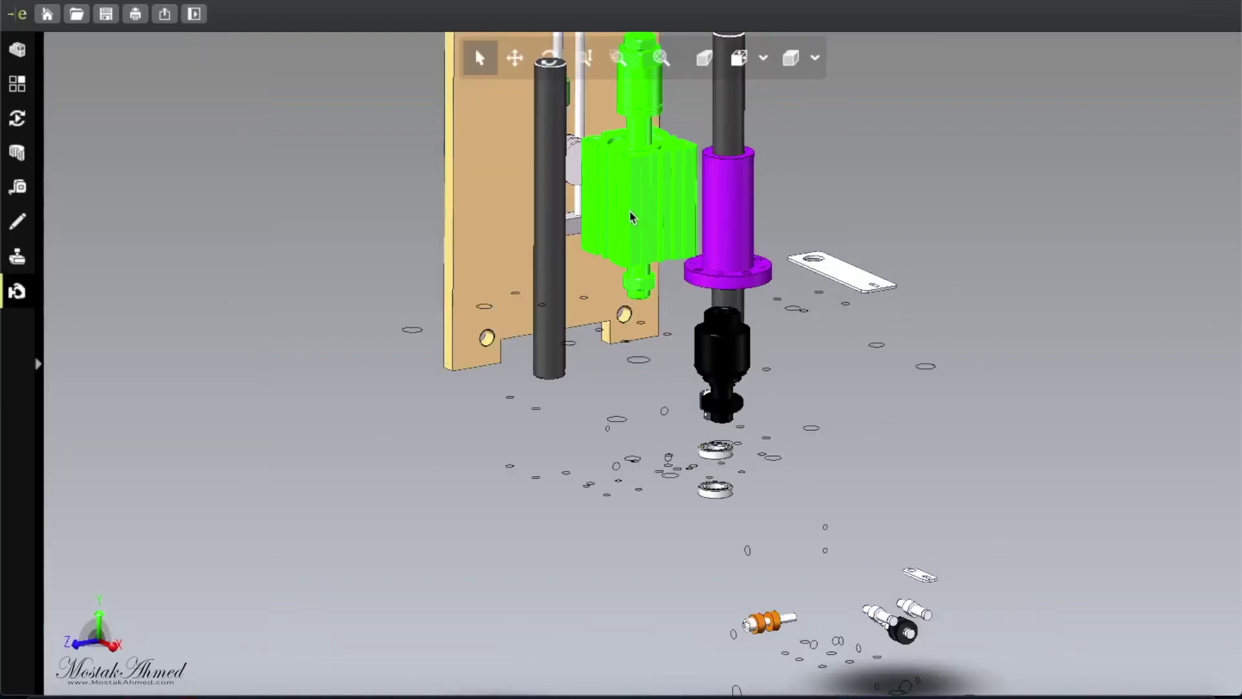
right_click(649, 183)
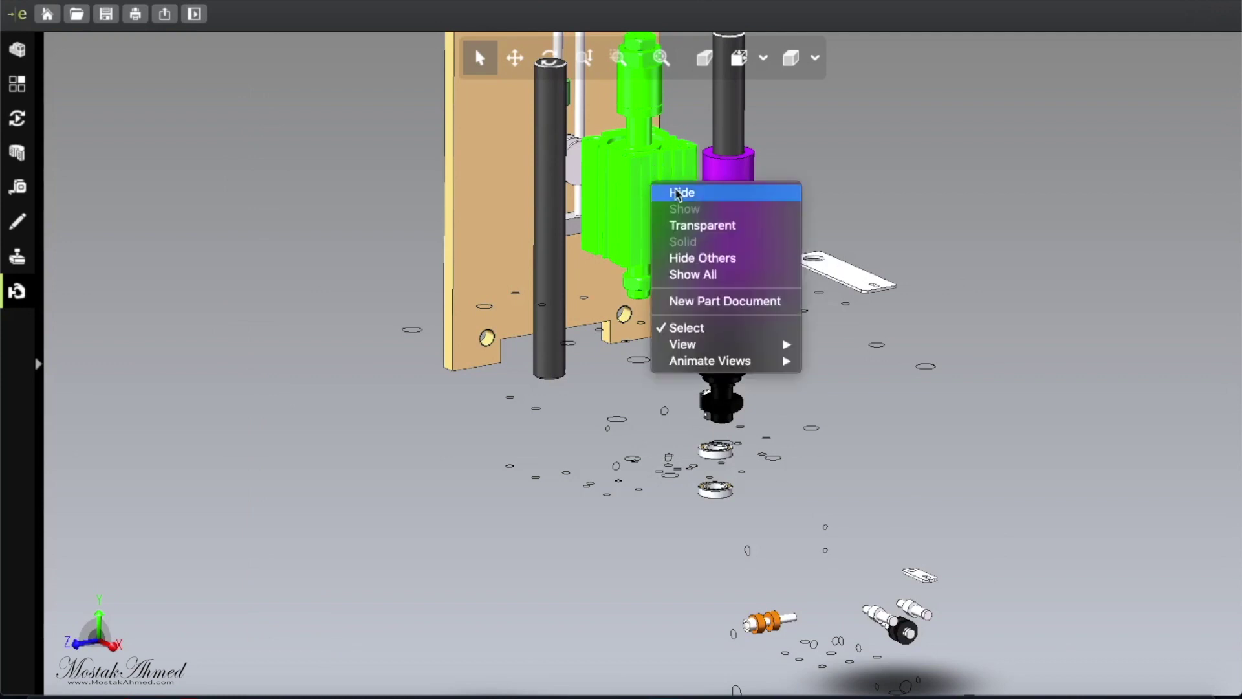
click(515, 58)
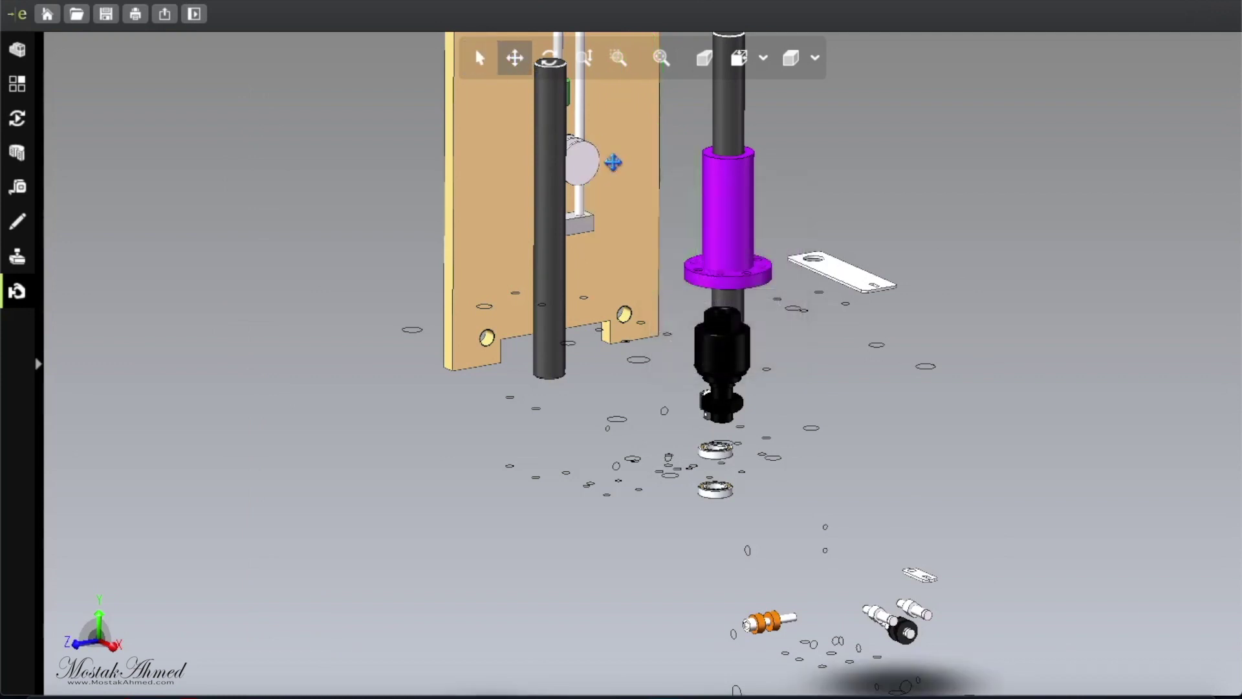
drag(609, 161, 610, 291)
click(480, 58)
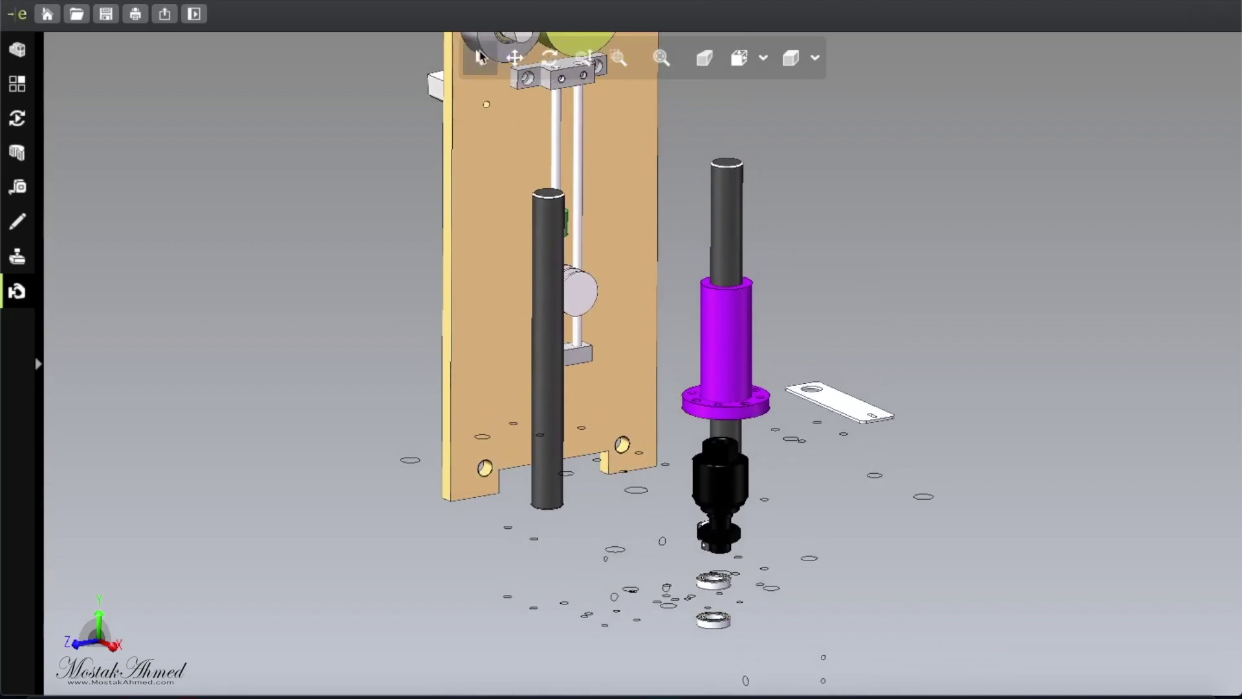
right_click(725, 339)
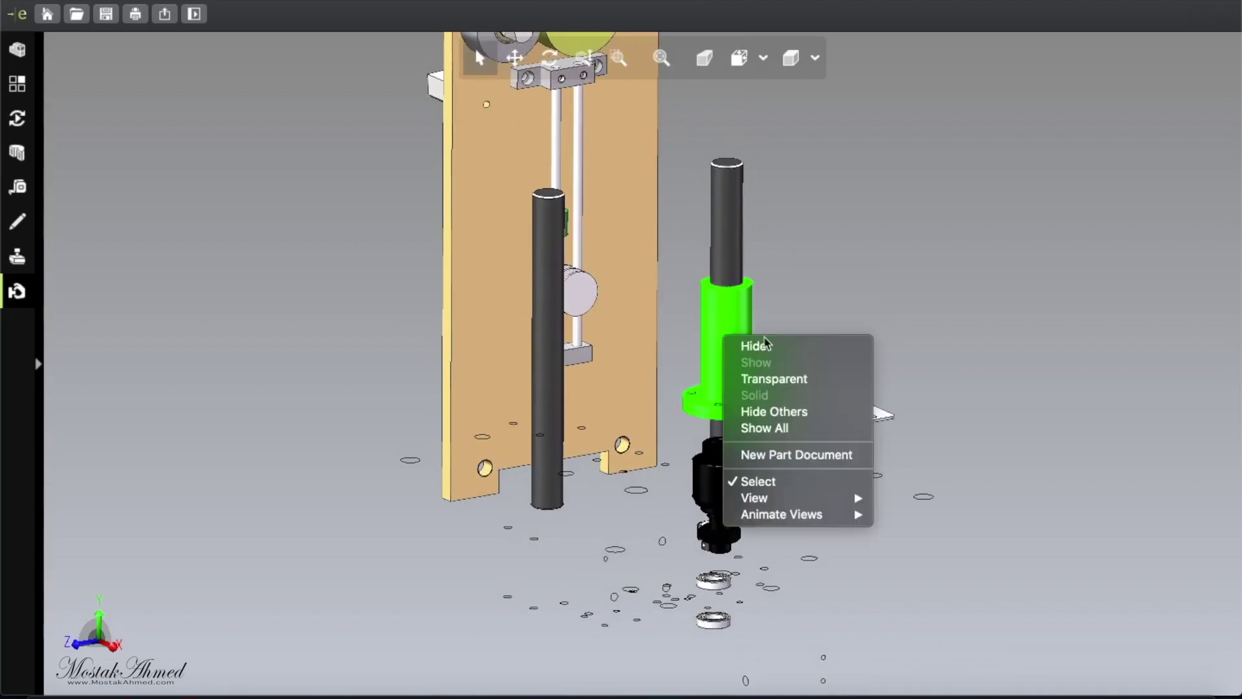
click(754, 346)
- Hide the green collar and the tall right and left black cylinders
right_click(729, 478)
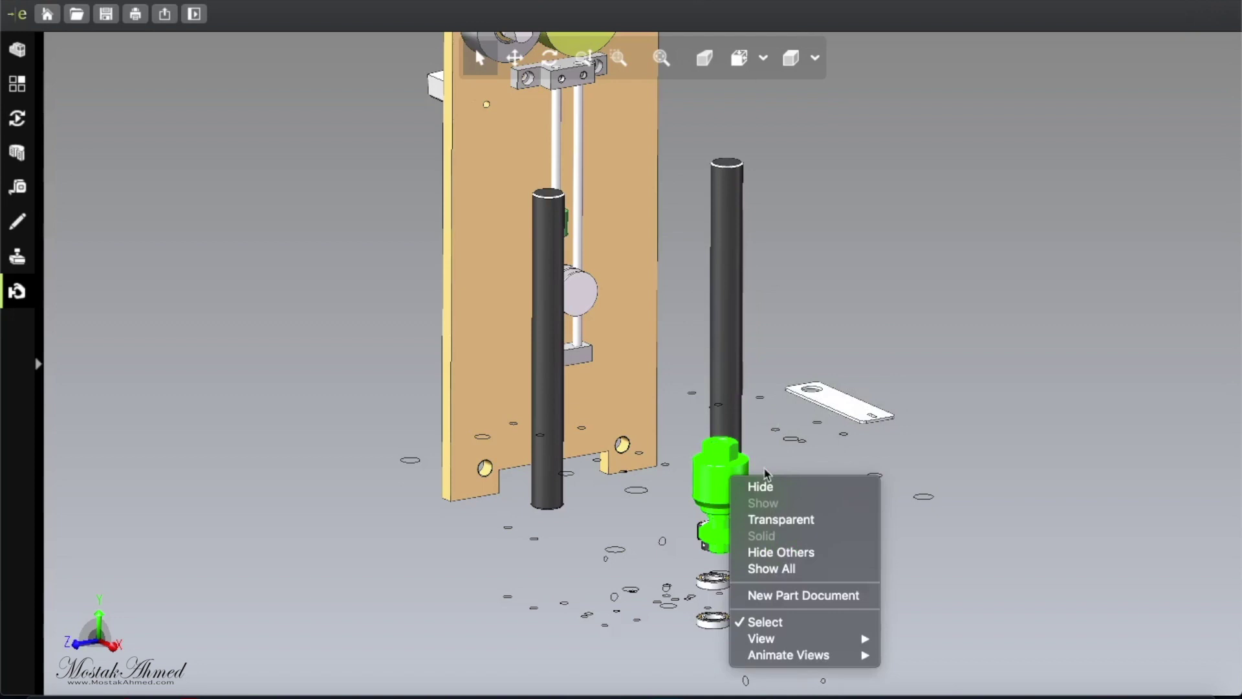
click(786, 486)
right_click(736, 371)
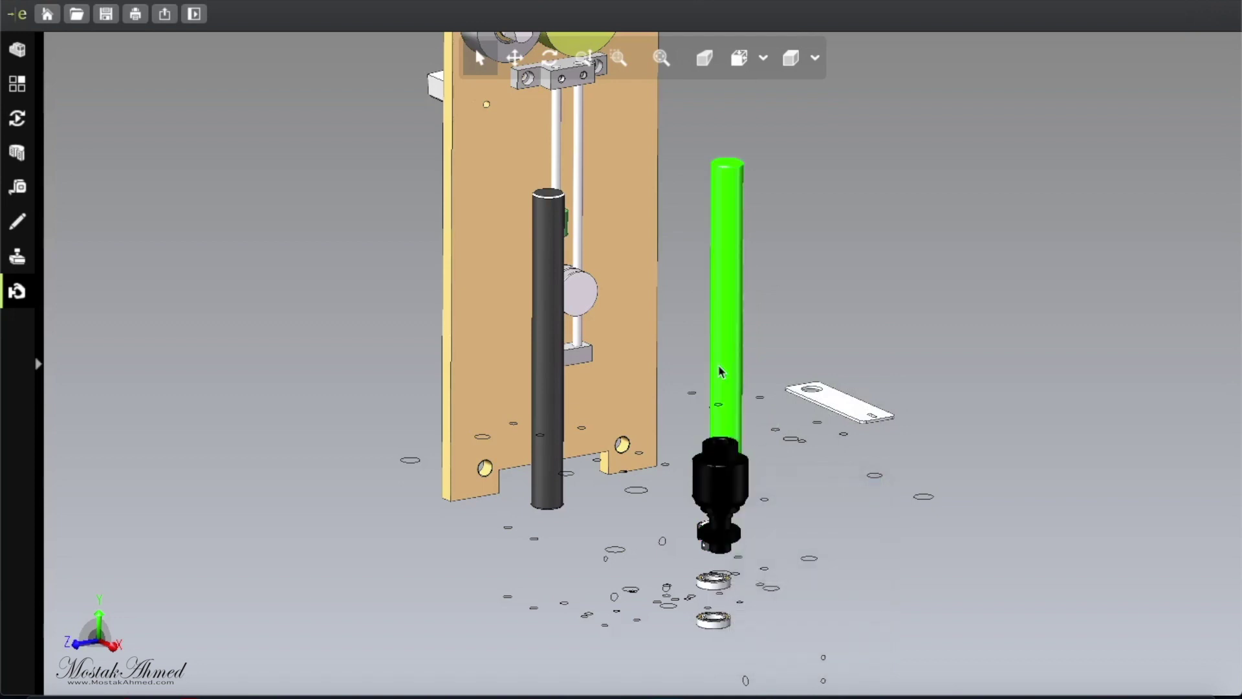
click(572, 307)
right_click(553, 336)
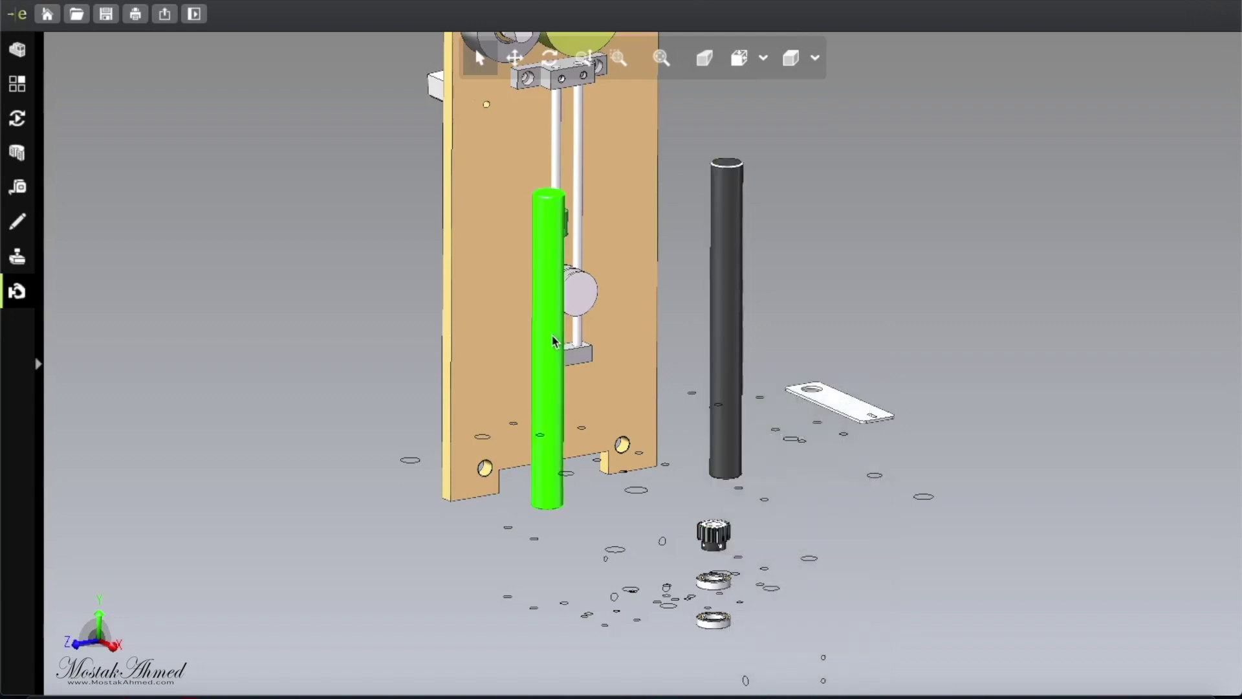
click(585, 343)
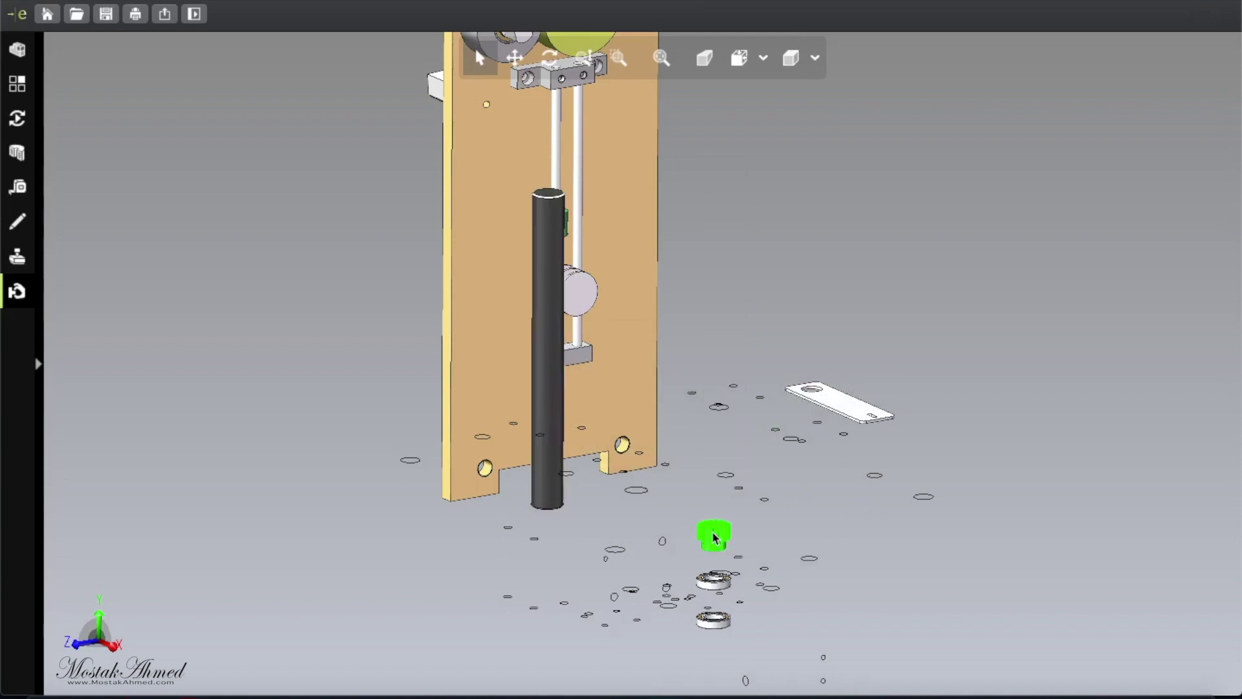
right_click(714, 537)
click(669, 450)
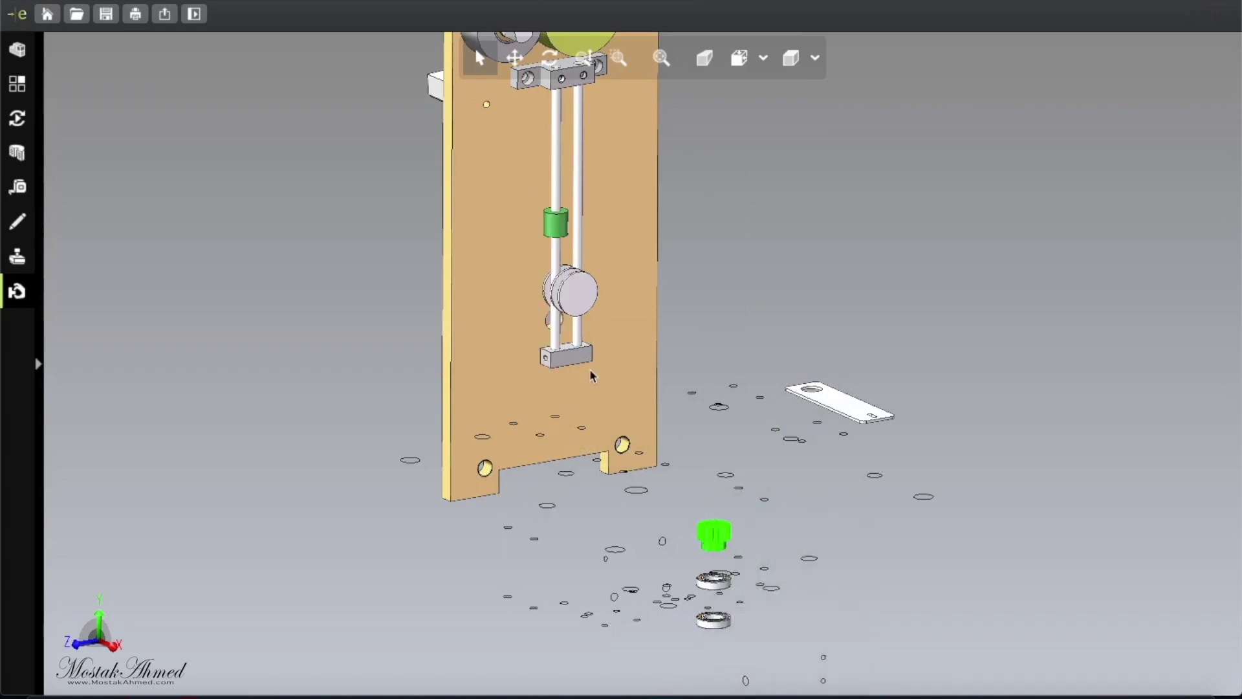
click(515, 59)
- Shift the model down, then hide the tan mounting plate and bottom block
drag(560, 200, 564, 319)
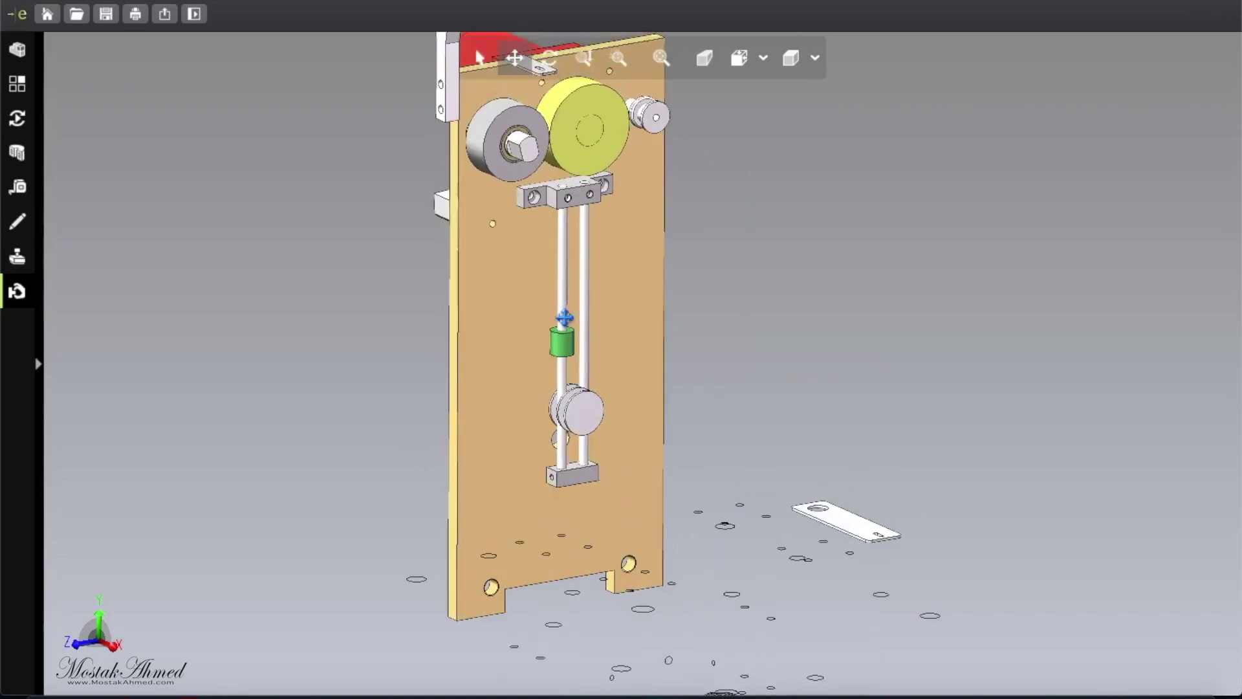
click(480, 61)
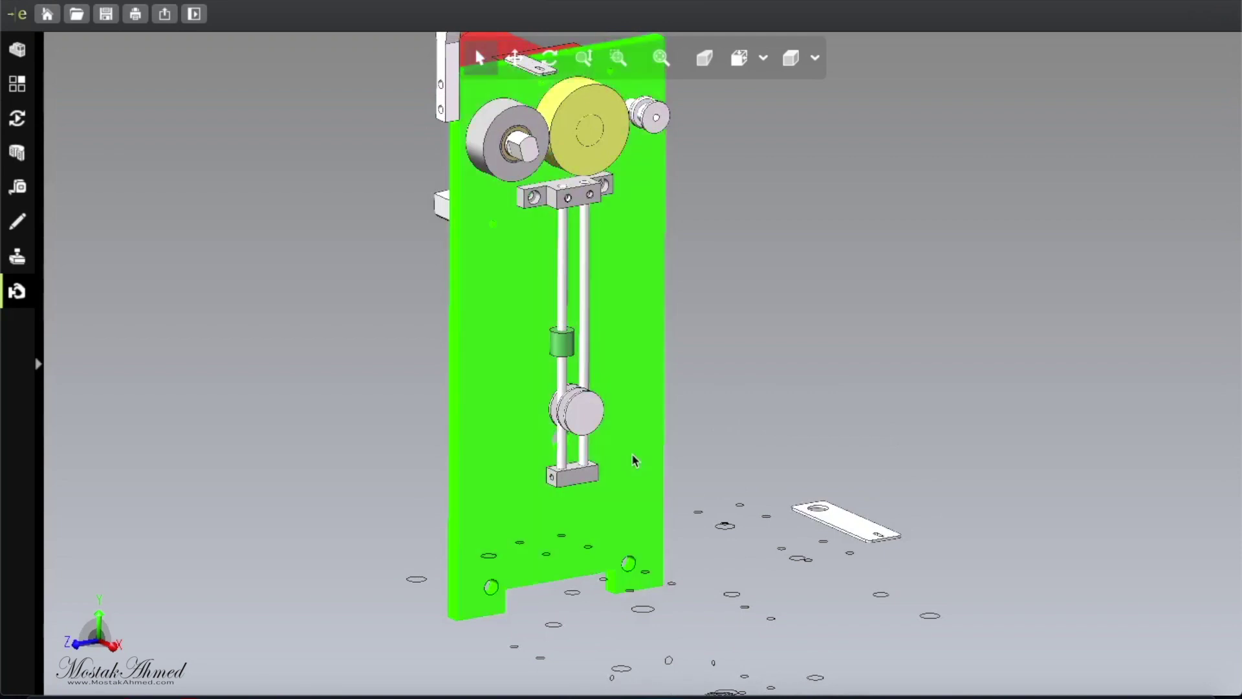
right_click(631, 453)
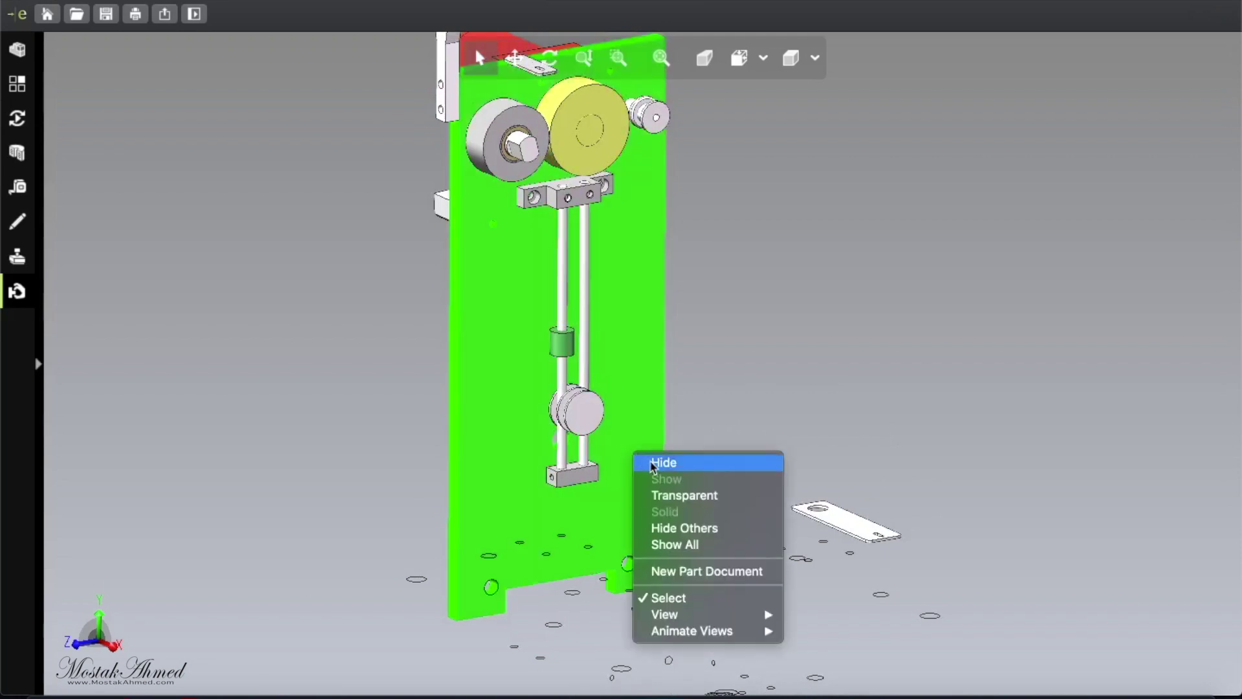
right_click(572, 475)
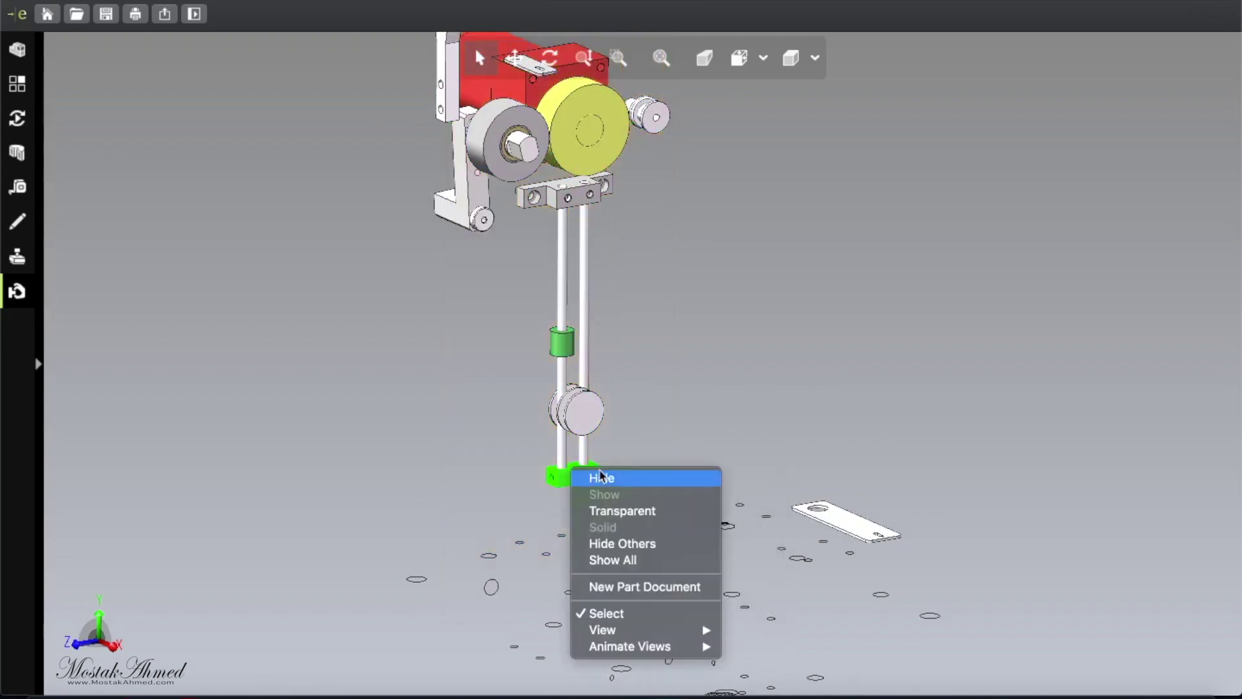
right_click(576, 411)
click(617, 413)
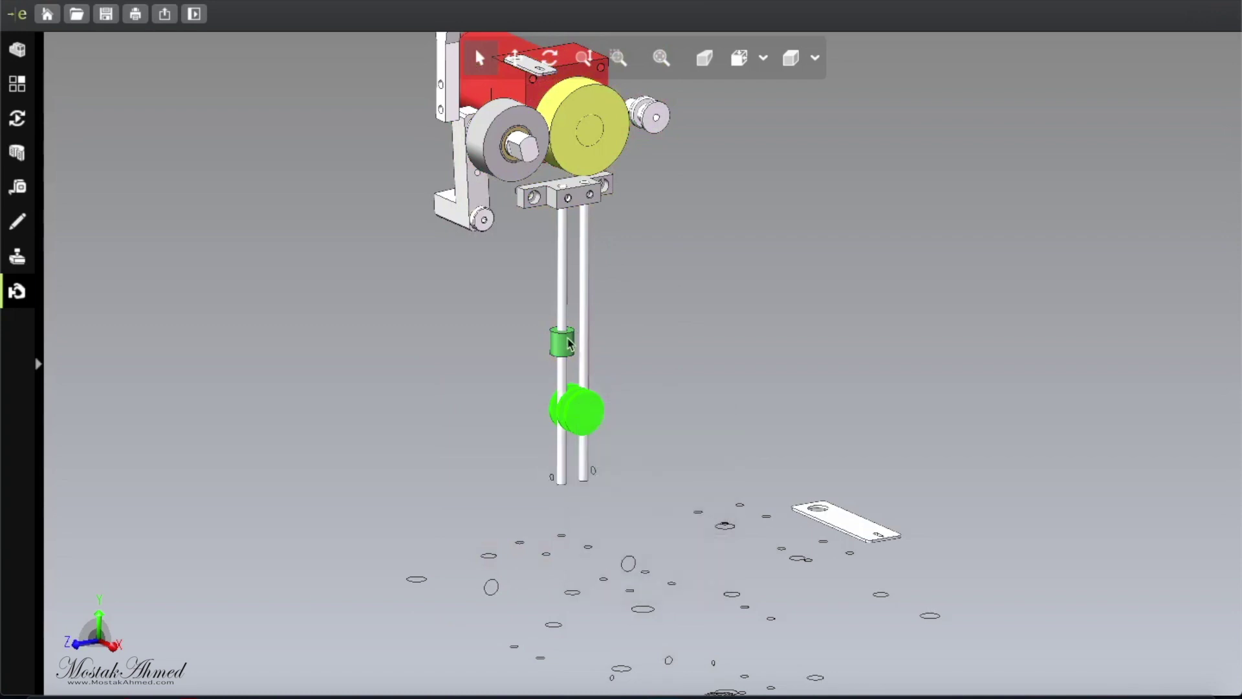
- Hide the pulley, the green bushing and both vertical guide rods
right_click(565, 343)
click(585, 312)
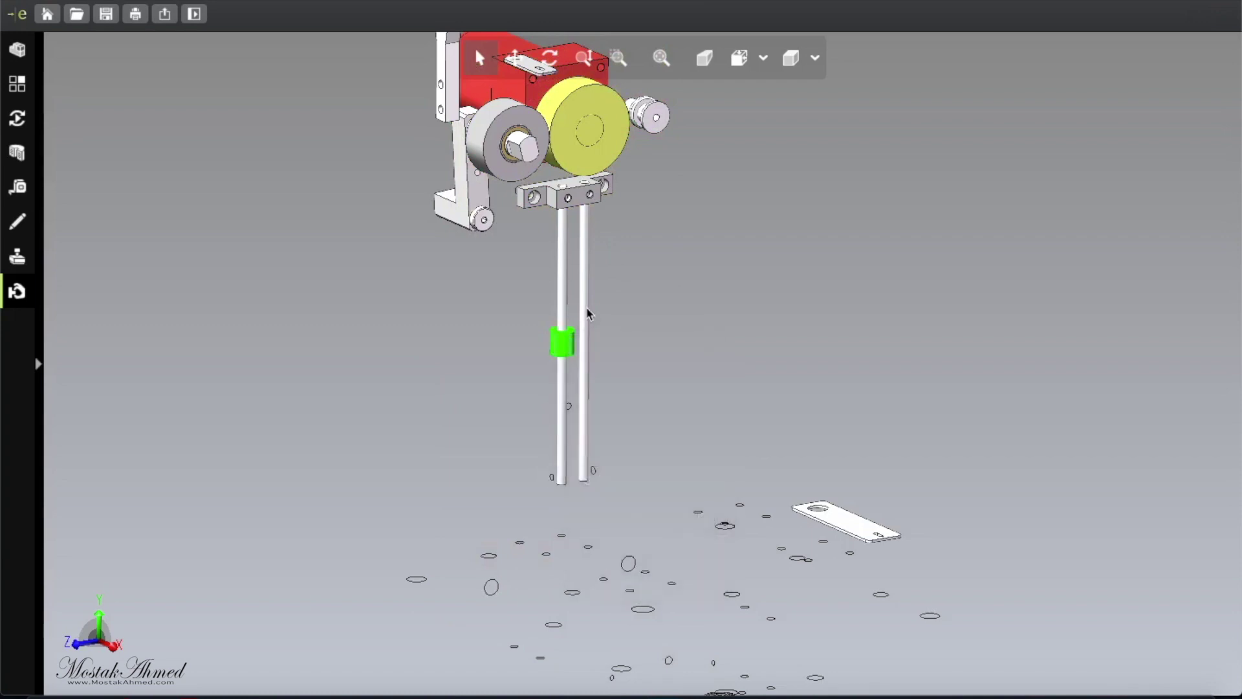
right_click(586, 313)
click(624, 320)
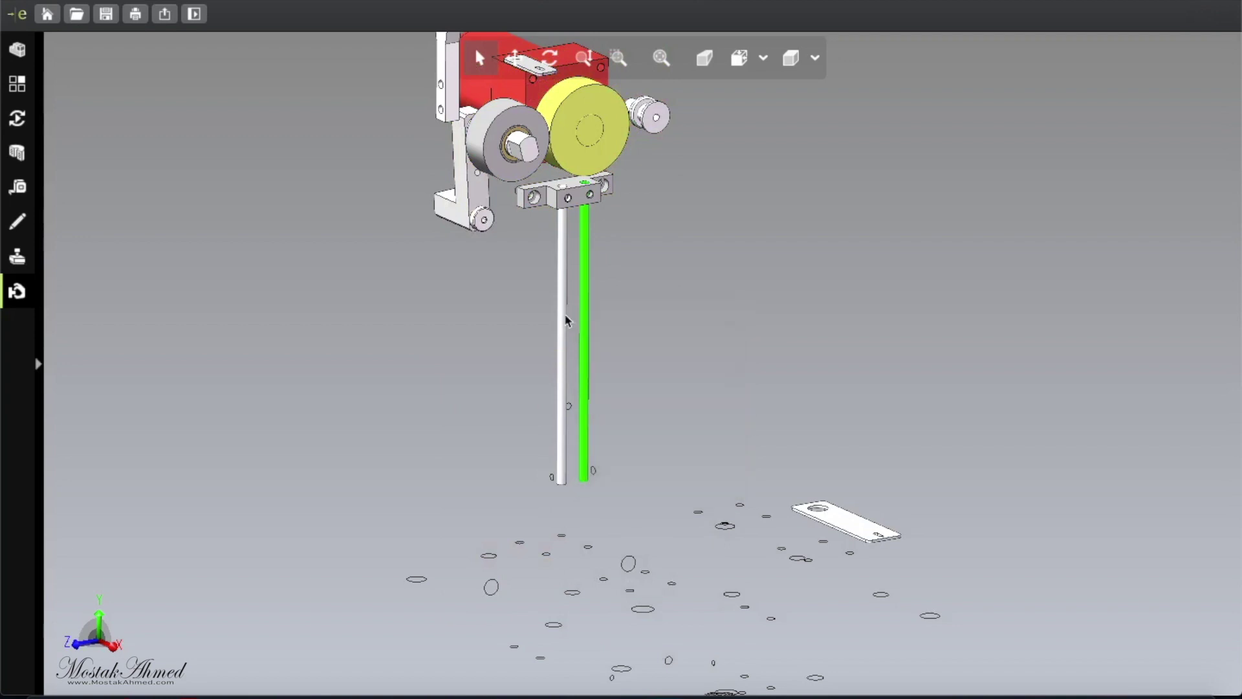
right_click(564, 329)
click(631, 332)
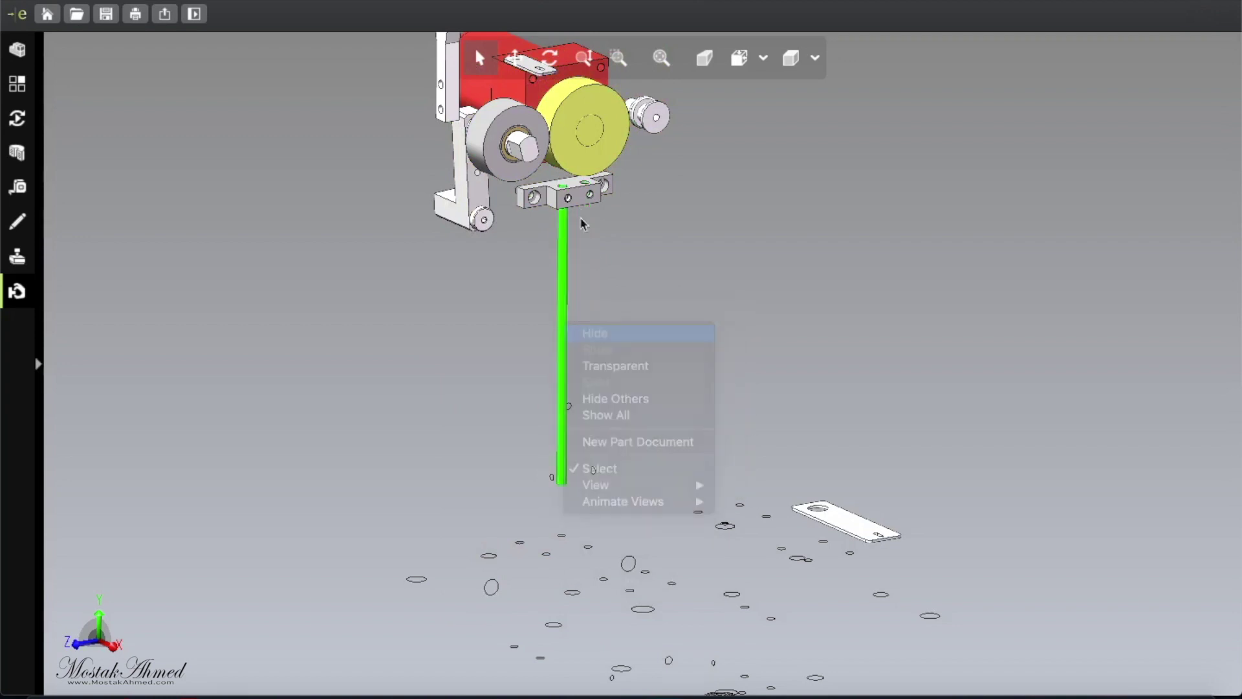
right_click(581, 196)
click(607, 197)
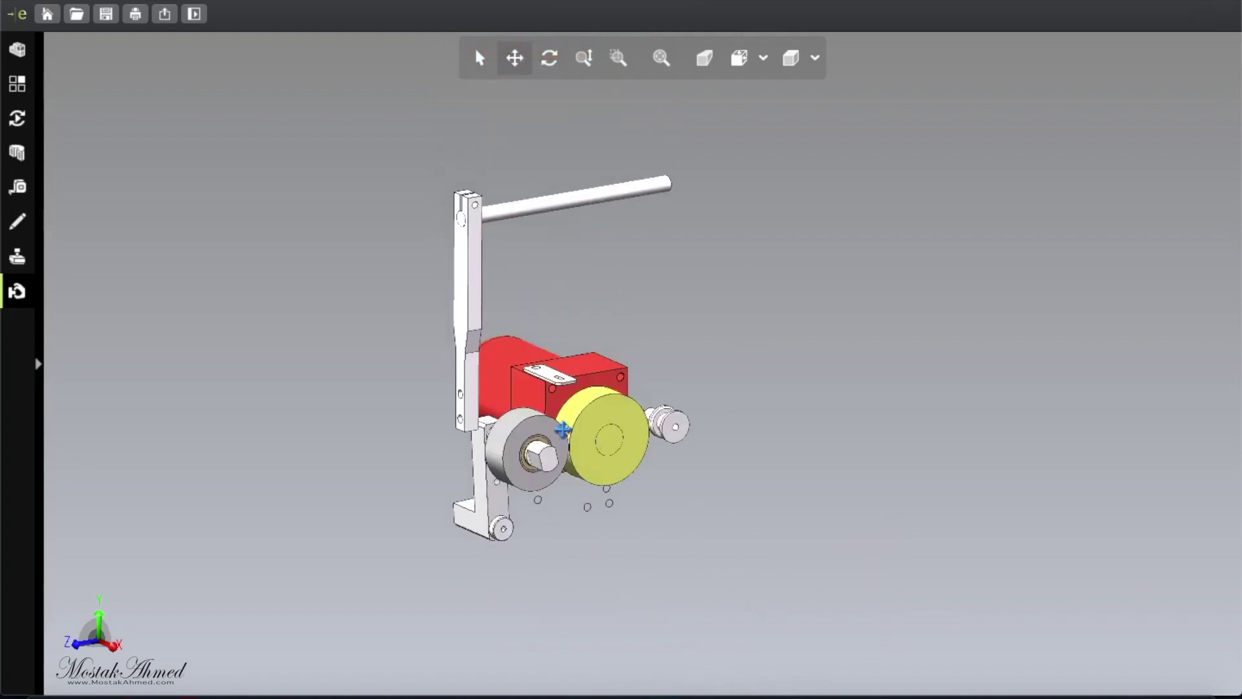
- Hide the grey pulley and the yellow wheel
right_click(509, 433)
click(586, 412)
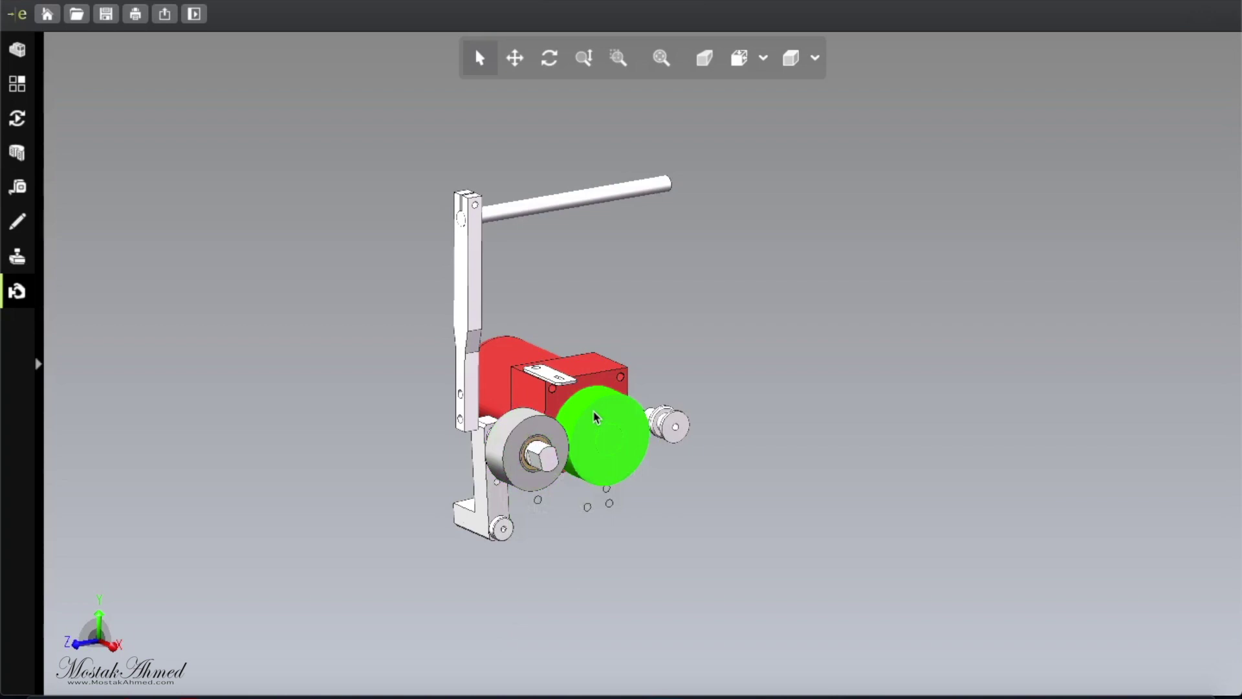
right_click(588, 411)
click(628, 422)
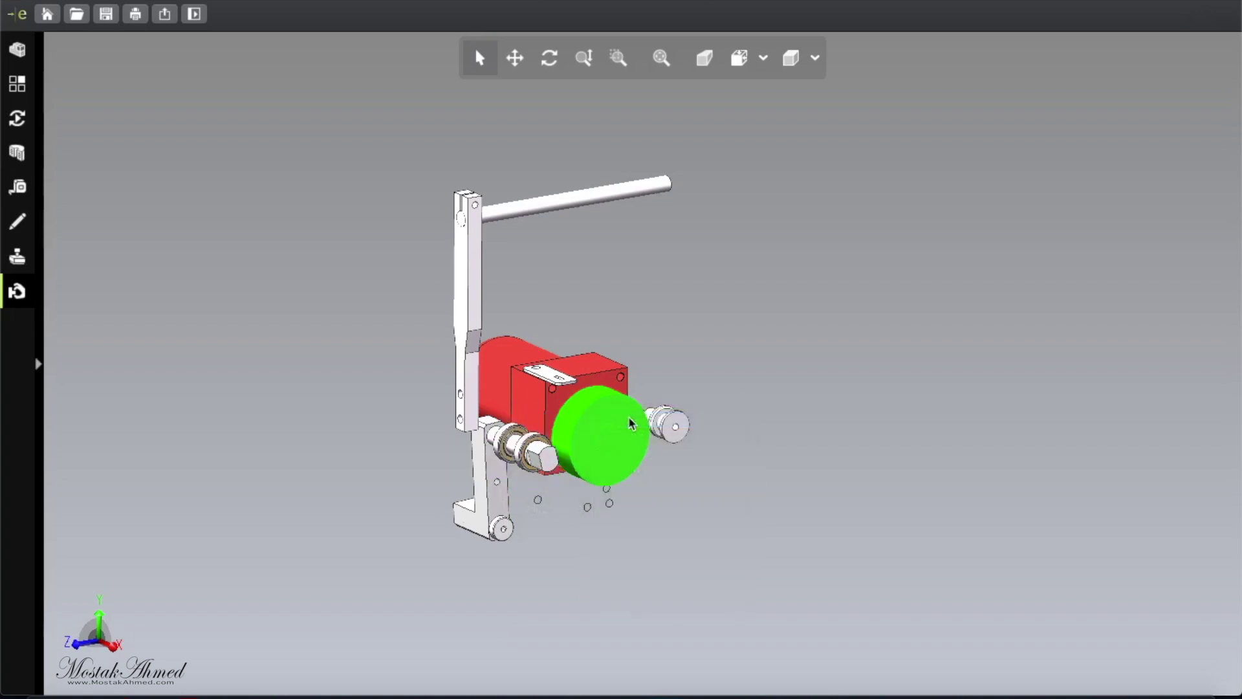
click(668, 423)
- Hide the small pulley, red motor block and bushing assembly
right_click(668, 423)
click(586, 401)
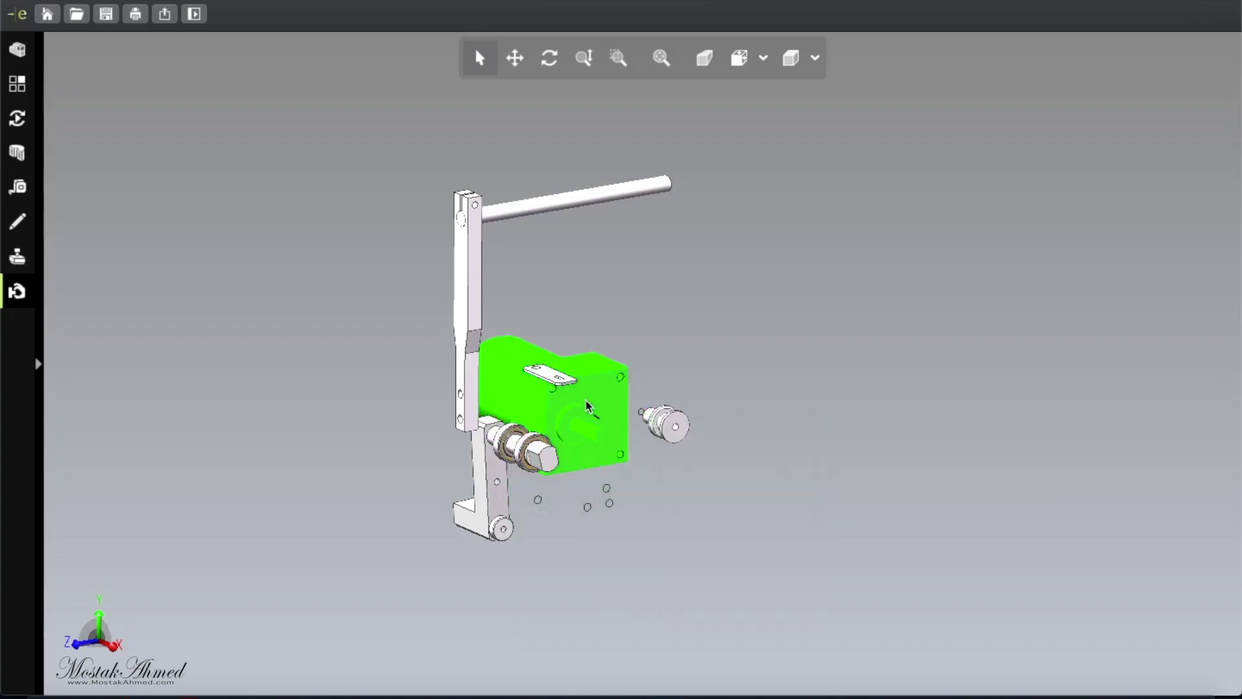
right_click(585, 398)
click(611, 408)
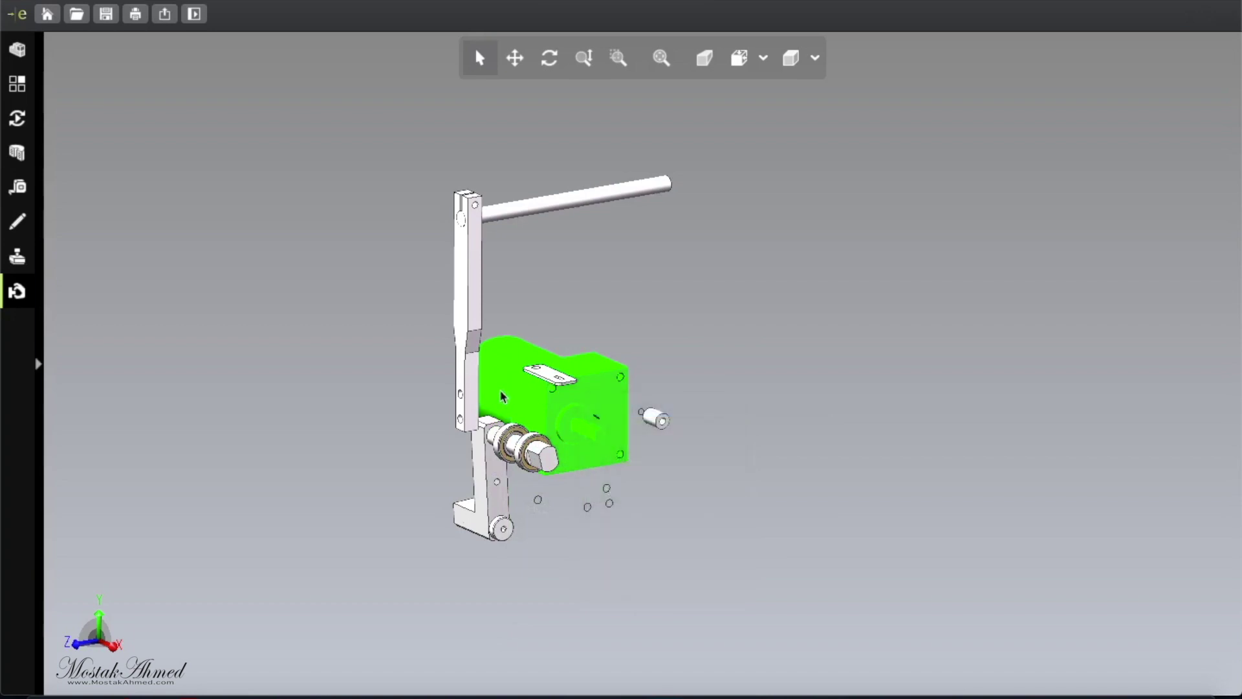
click(542, 454)
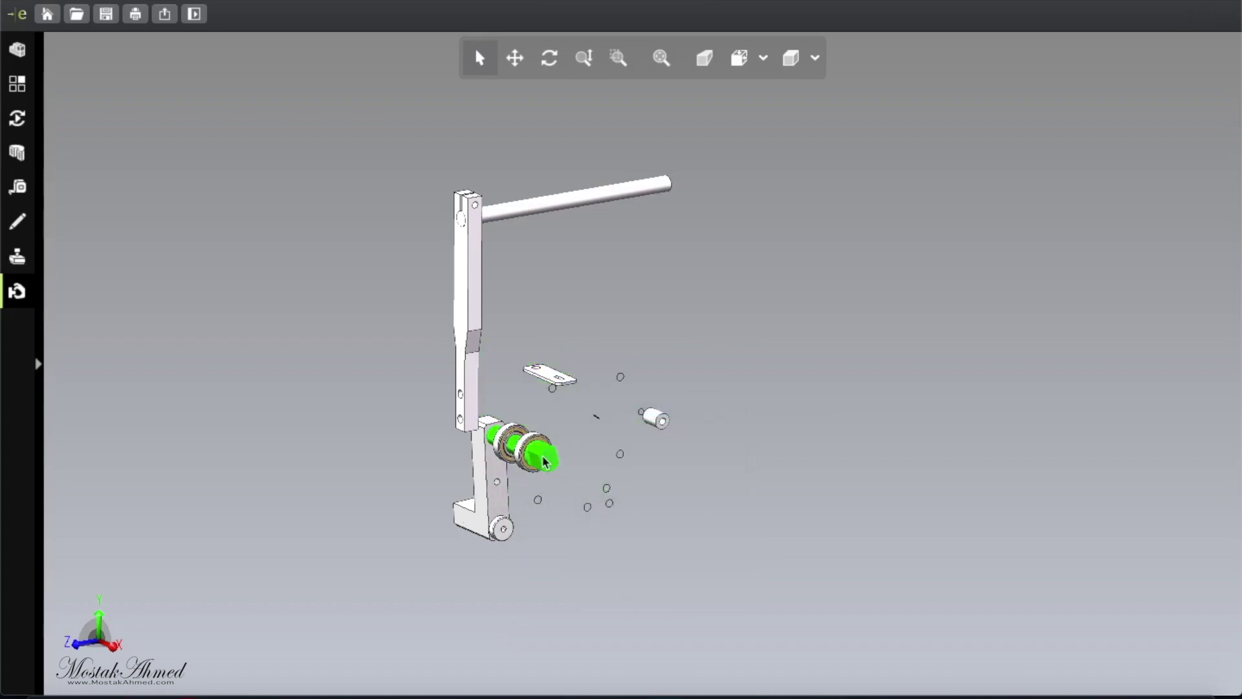
right_click(543, 454)
- Hide the L-bracket, vertical bar, horizontal rod and shaft
click(498, 497)
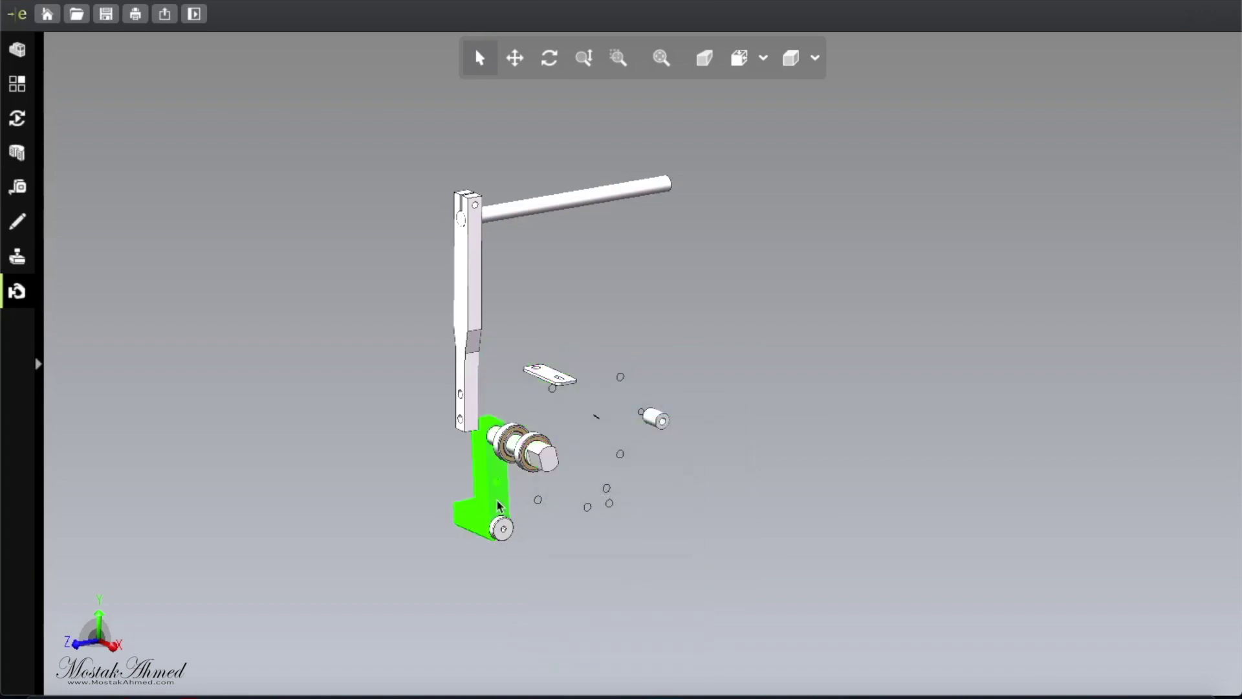
right_click(498, 497)
click(471, 325)
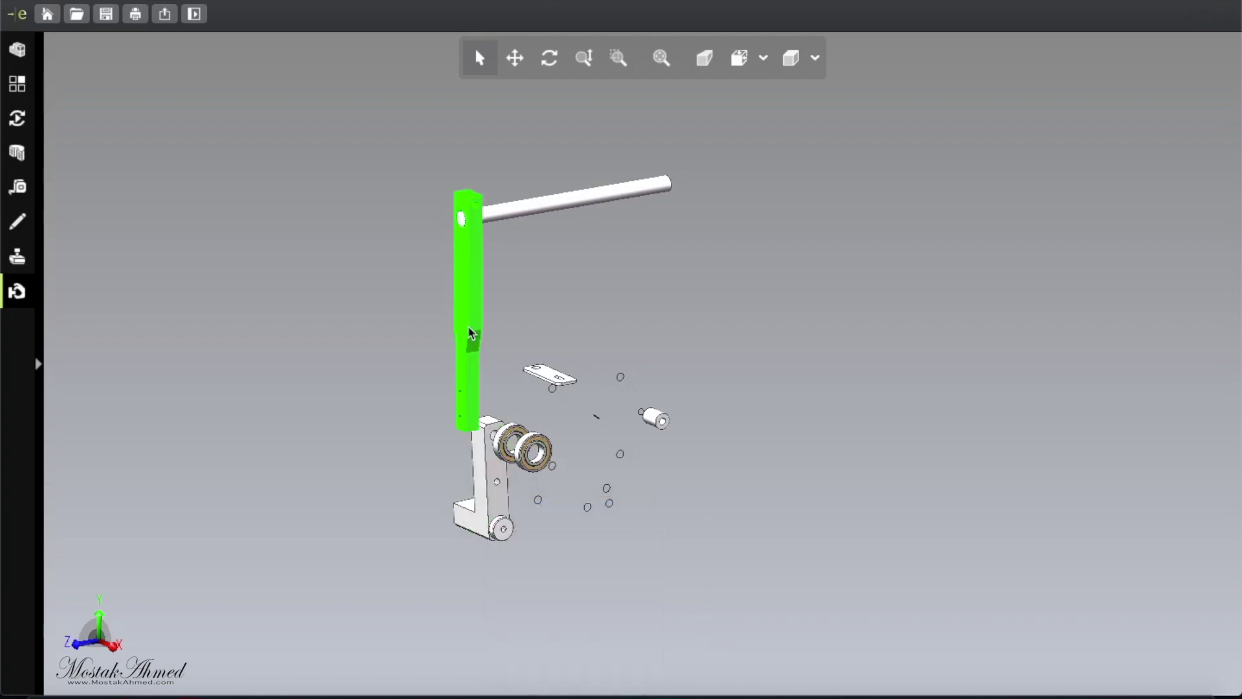
right_click(471, 324)
click(521, 301)
click(524, 205)
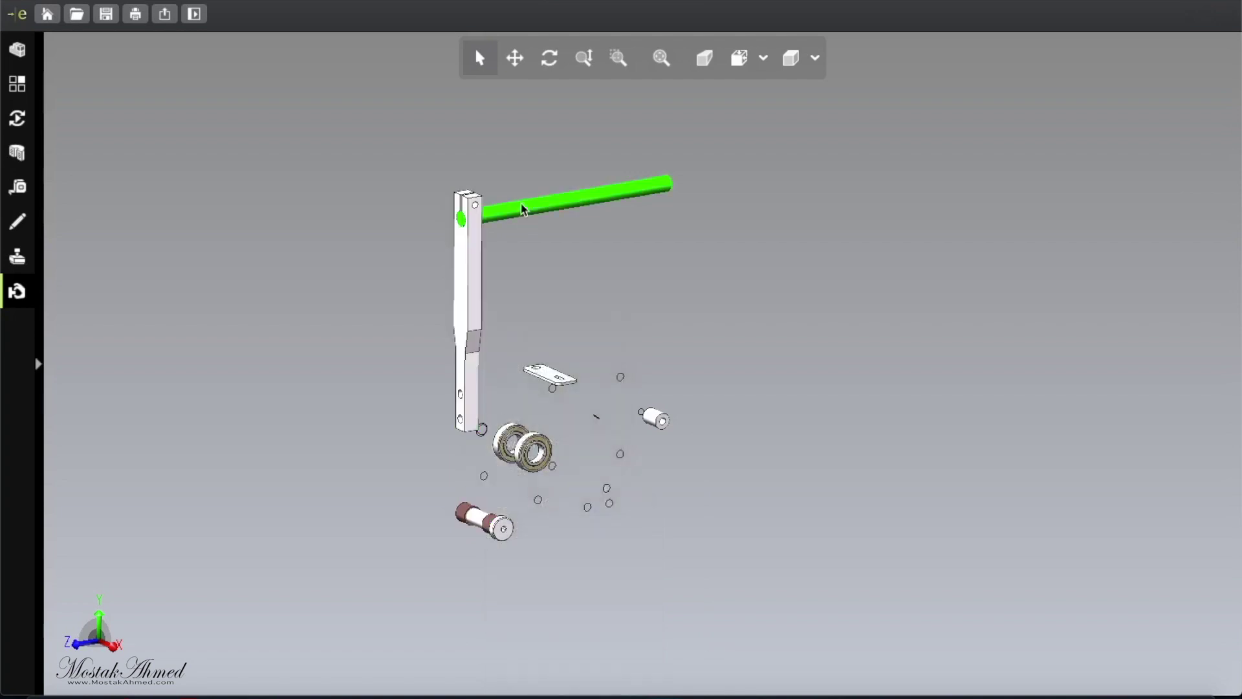
right_click(523, 203)
click(547, 211)
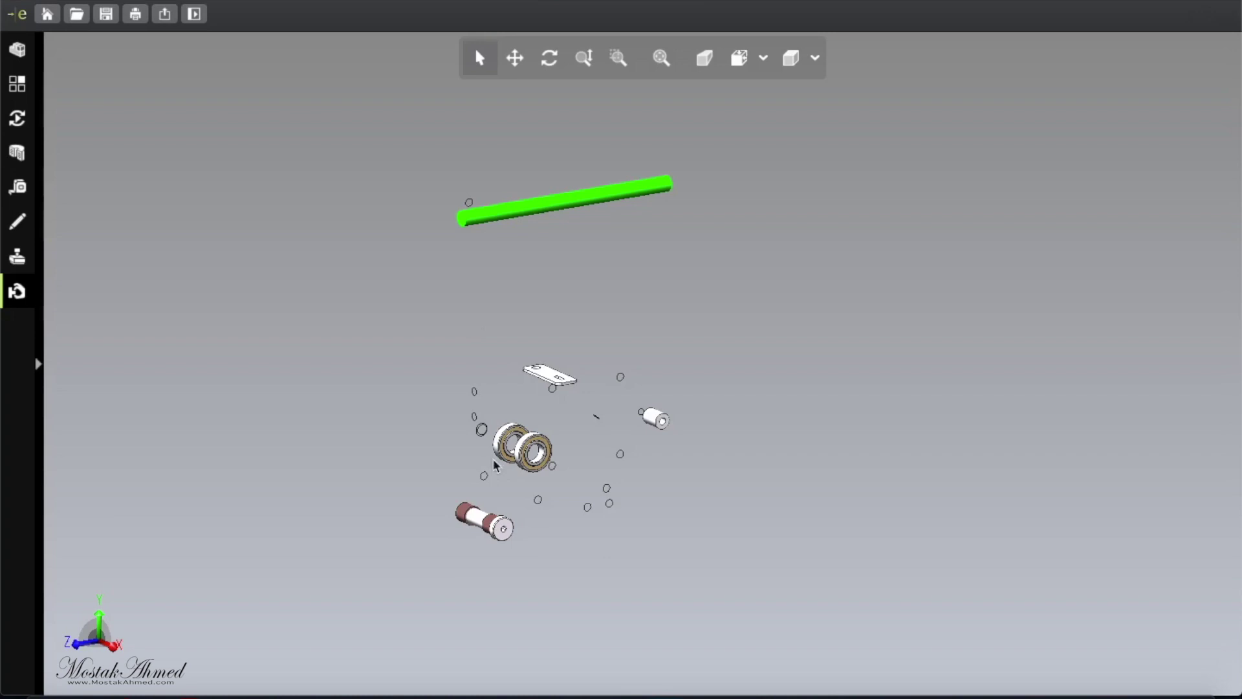
click(472, 522)
right_click(471, 522)
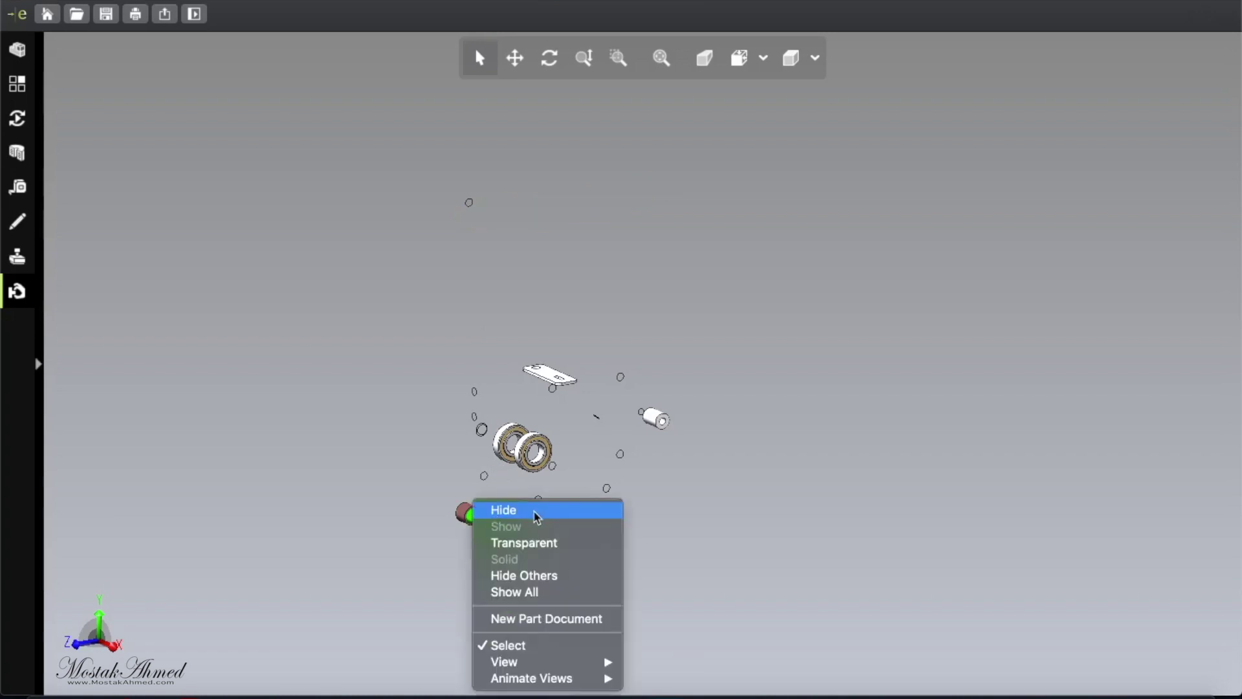
click(532, 512)
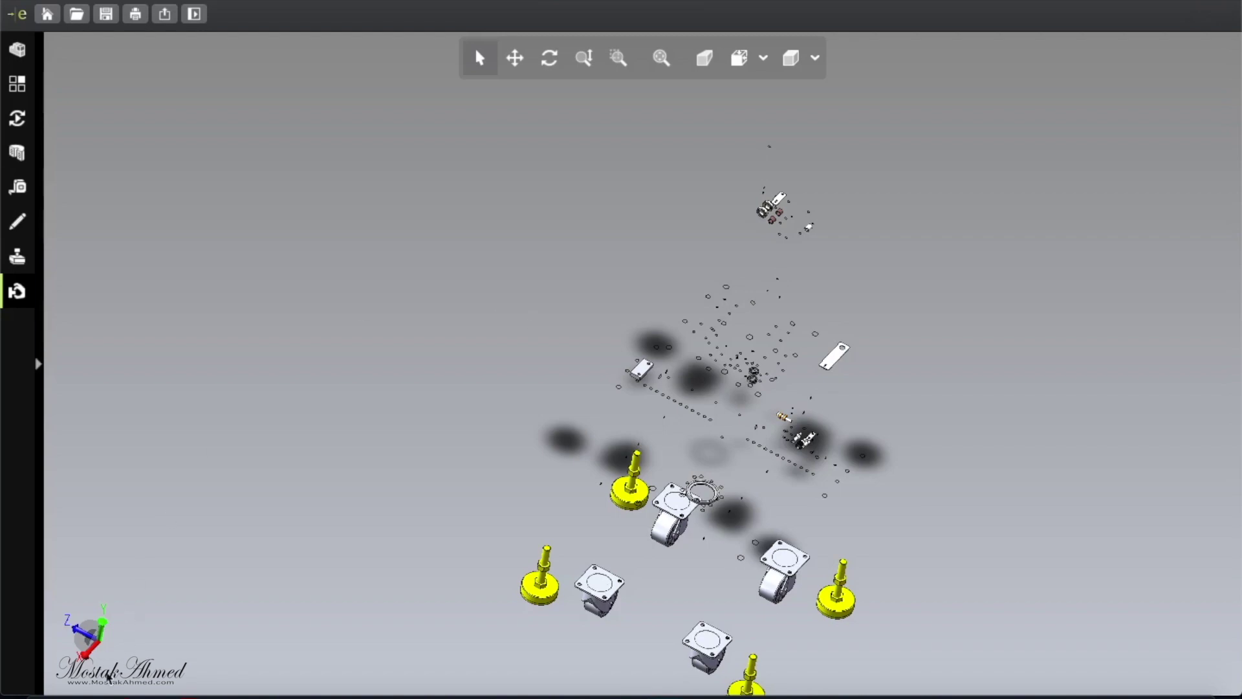
- Bring Finder to the front from the Dock to find another model
click(56, 669)
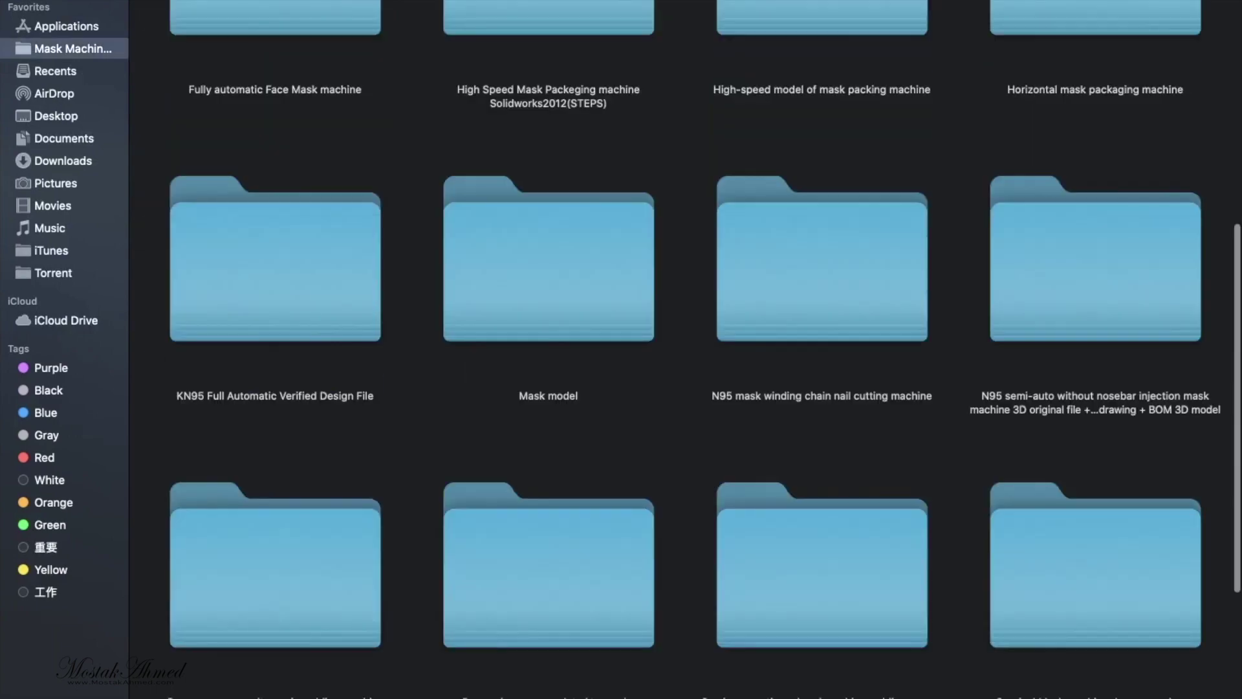
scroll(528, 308, up, 5)
scroll(530, 314, up, 3)
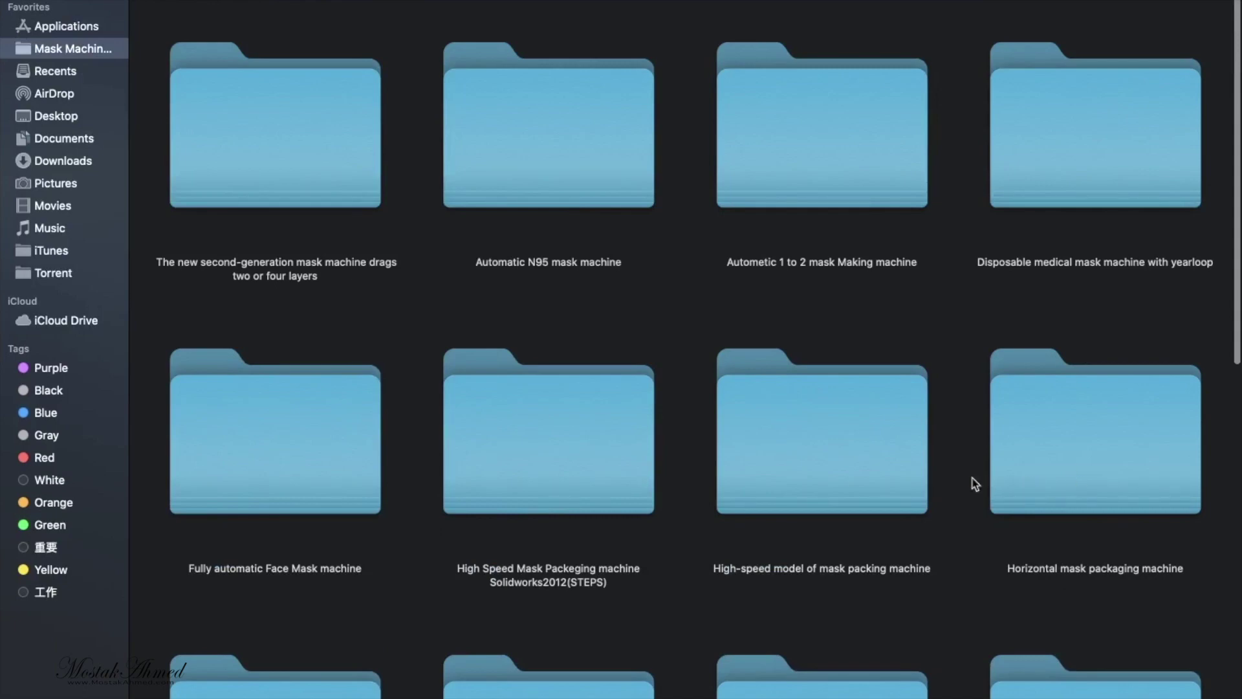
- Open the High Speed Mask Packeging machine folder and select Main Design.SLDASM
double_click(540, 454)
scroll(403, 301, up, 5)
scroll(403, 301, down, 2)
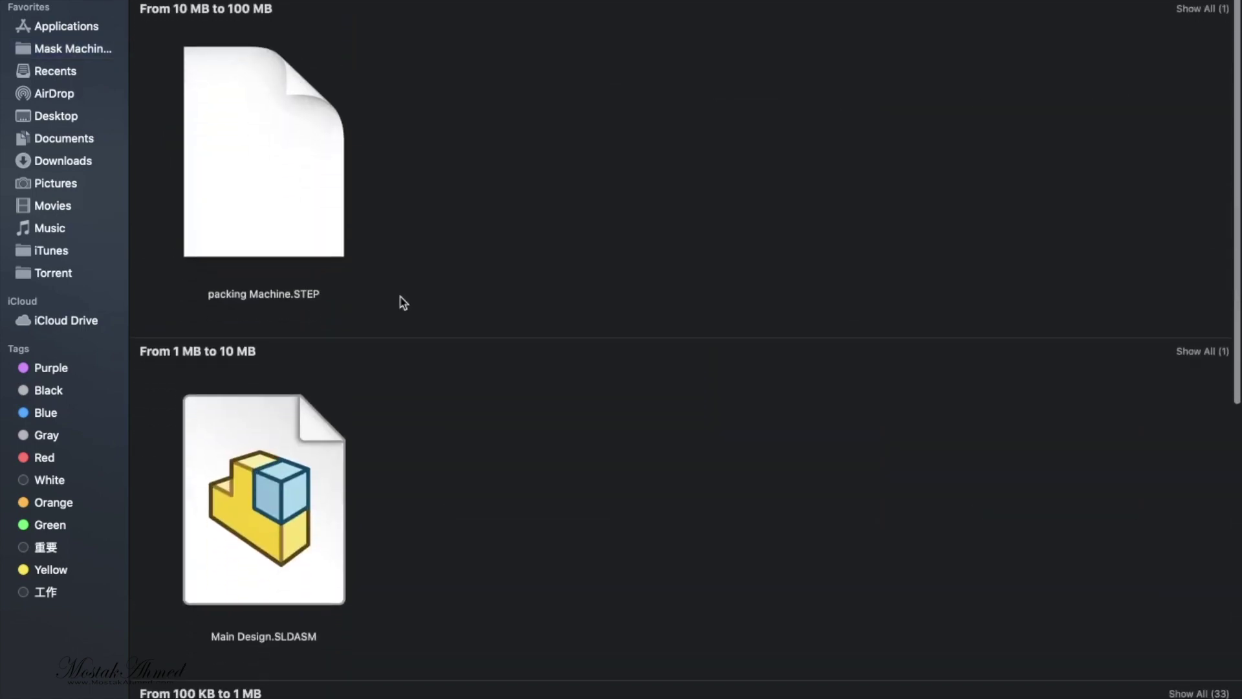
click(260, 479)
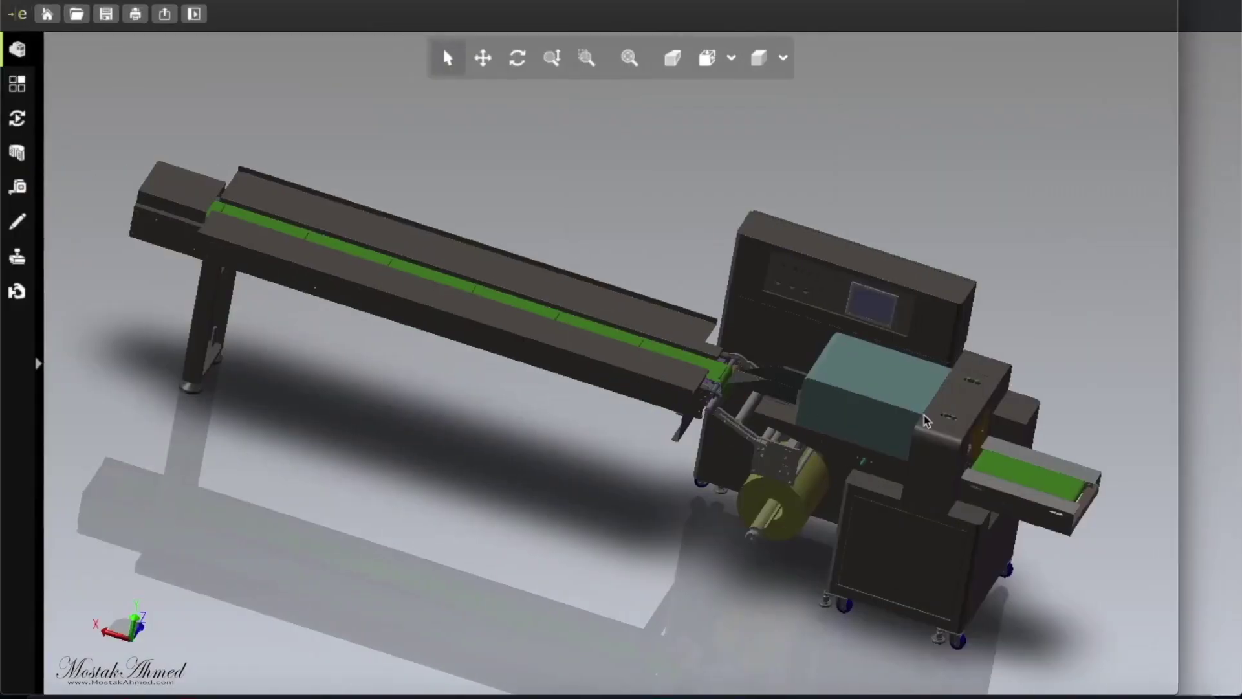
- Orbit the packing machine slightly into a steady three-quarter view
middle_drag(923, 419, 925, 419)
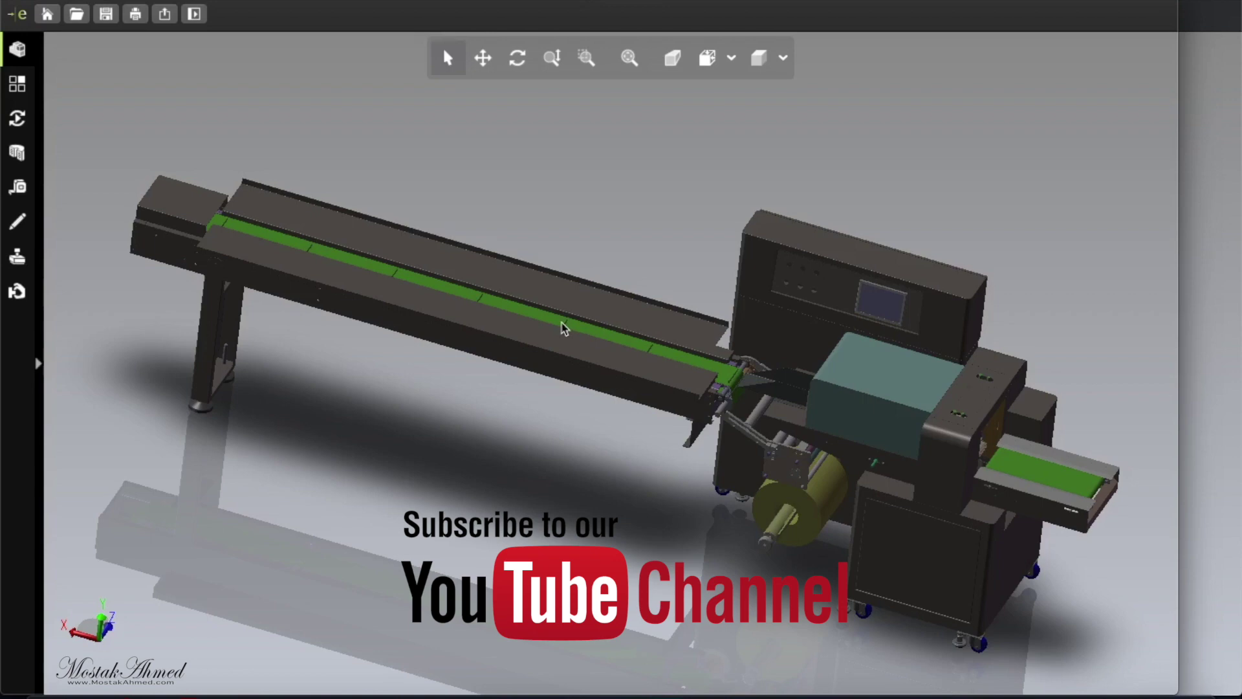
click(644, 26)
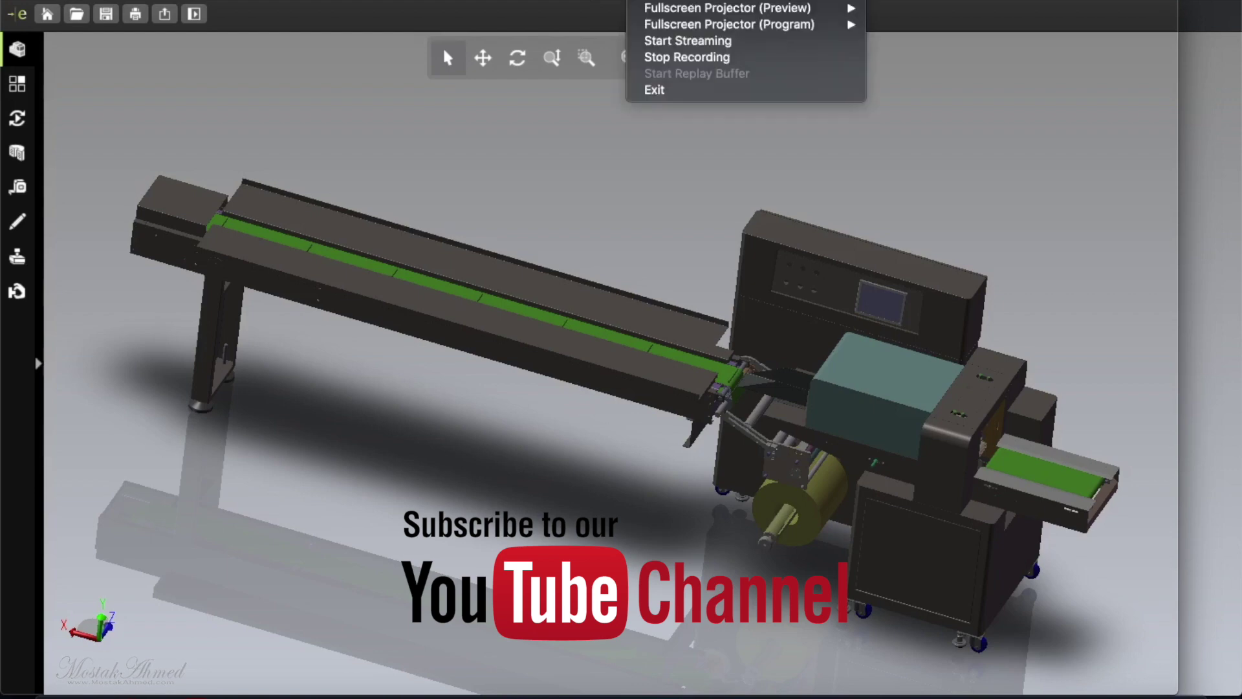